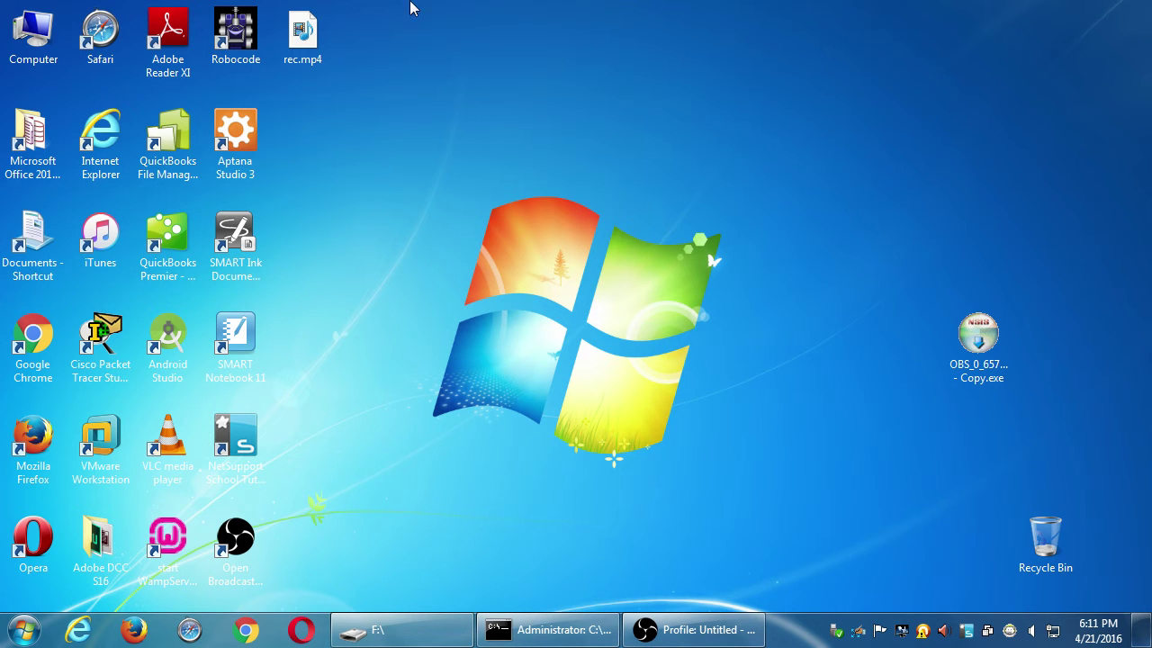
# Launch Firefox on sdce.edu and hide its Menu Bar and Bookmarks Toolbar
pyautogui.click(132, 627)
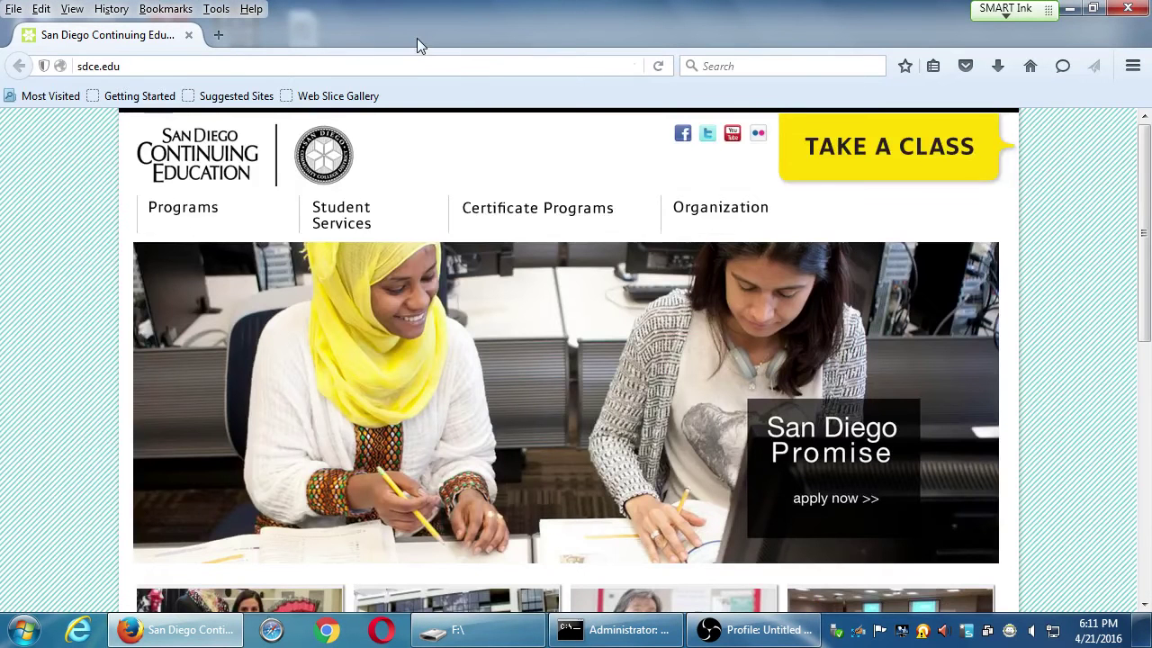
pyautogui.rightClick(419, 37)
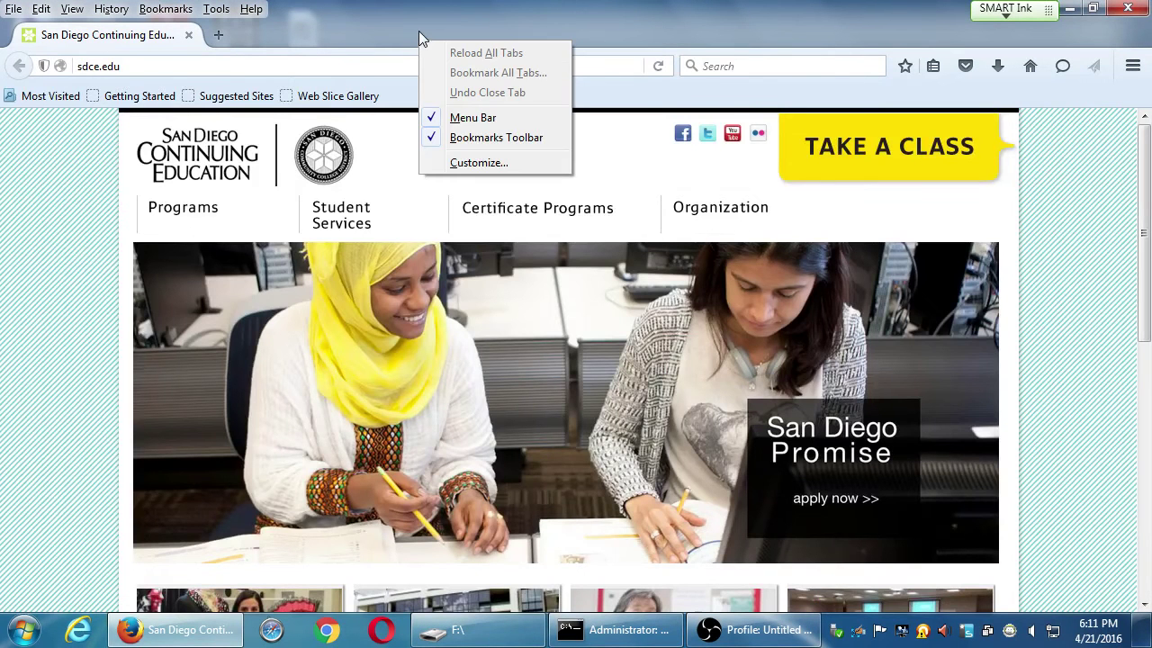
pyautogui.click(501, 117)
pyautogui.rightClick(451, 13)
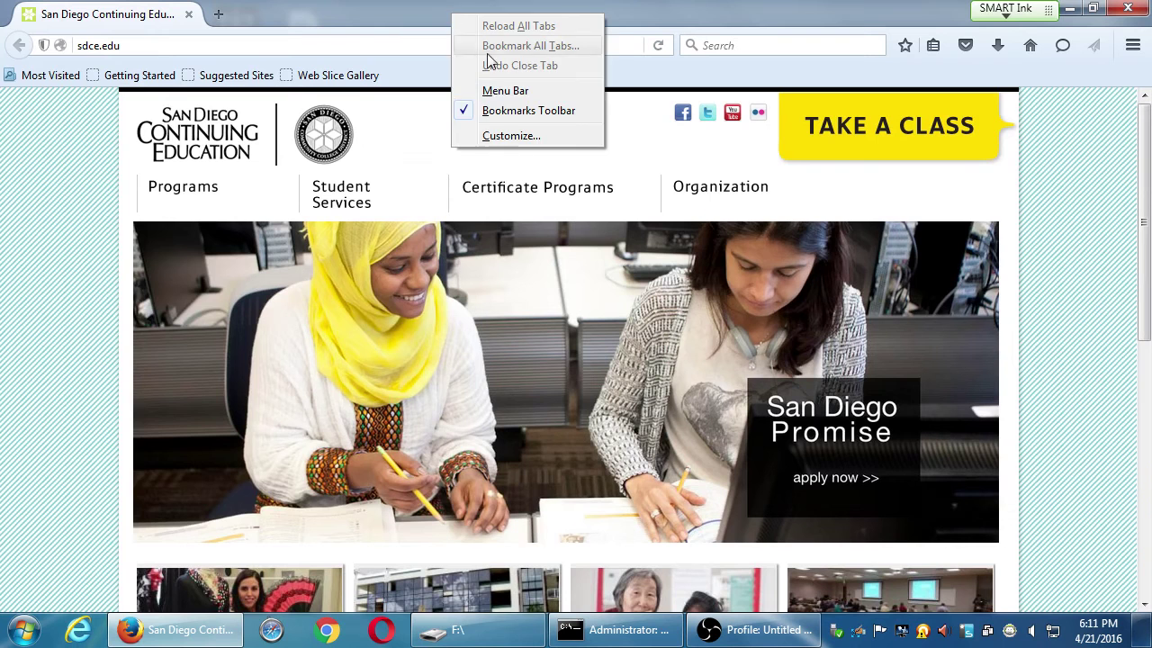
pyautogui.click(497, 110)
pyautogui.click(414, 42)
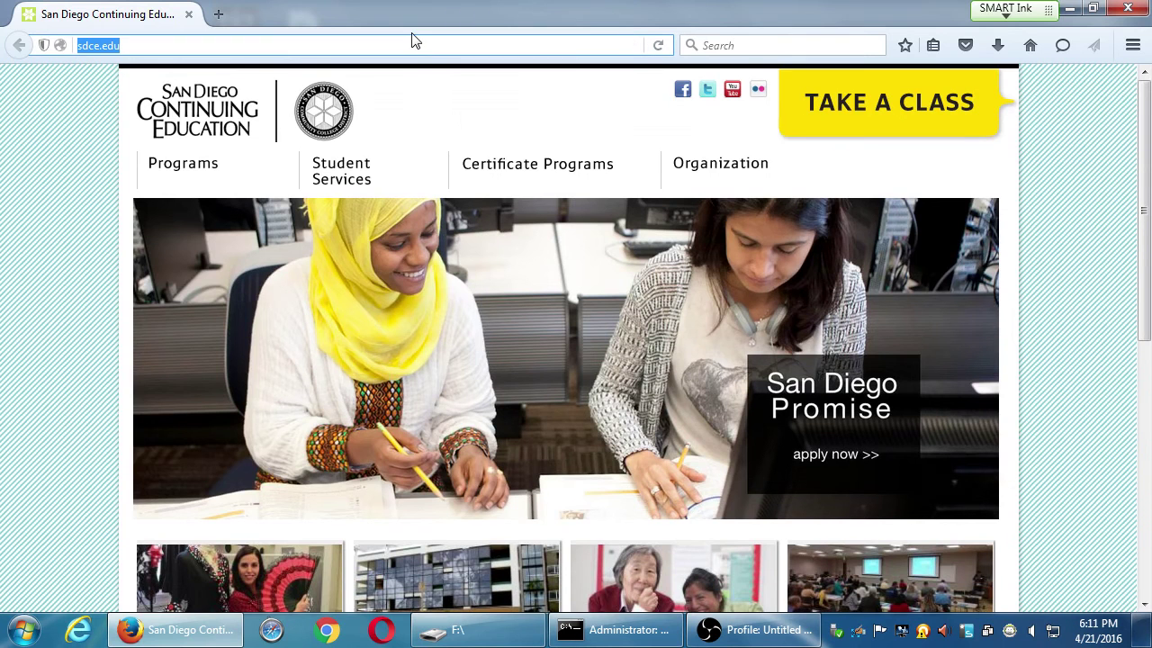
# Magnify the screen to 200% and load developer.amazon.com in the address bar
pyautogui.press('super+plus')
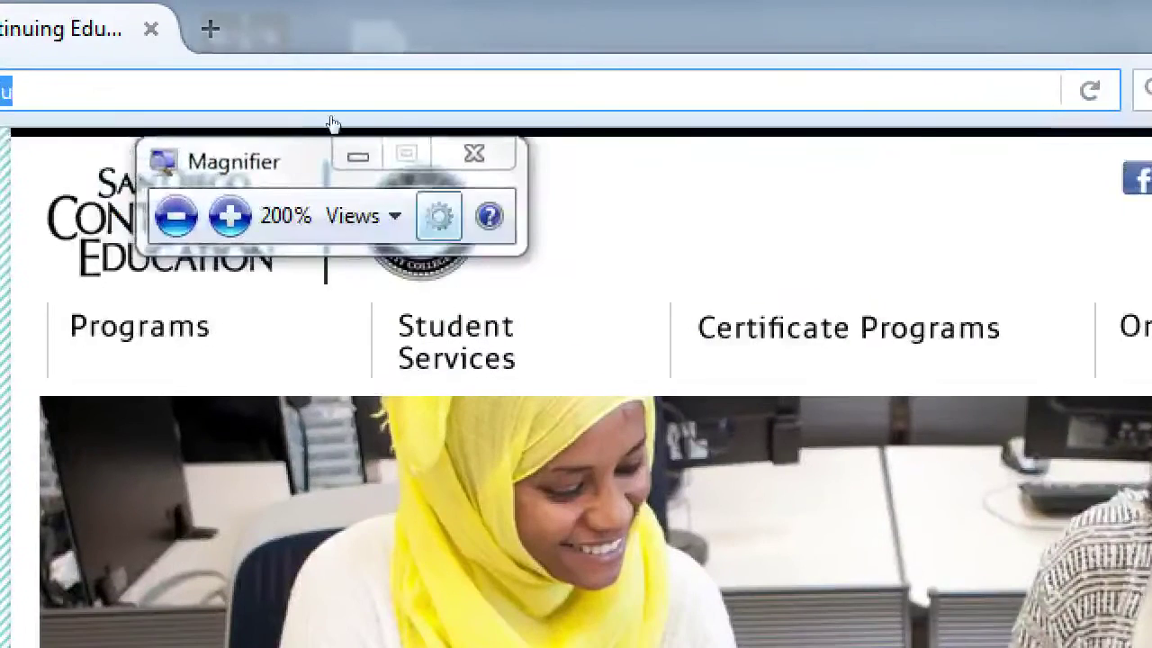
pyautogui.write('d')
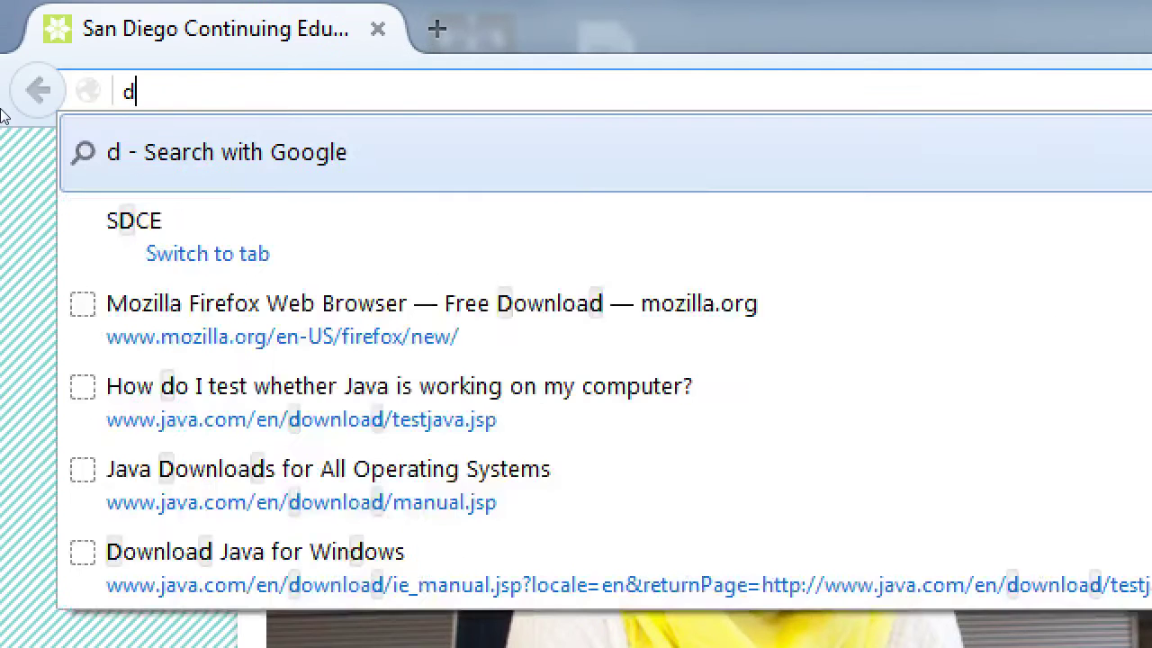
pyautogui.write('eveloper.amaa')
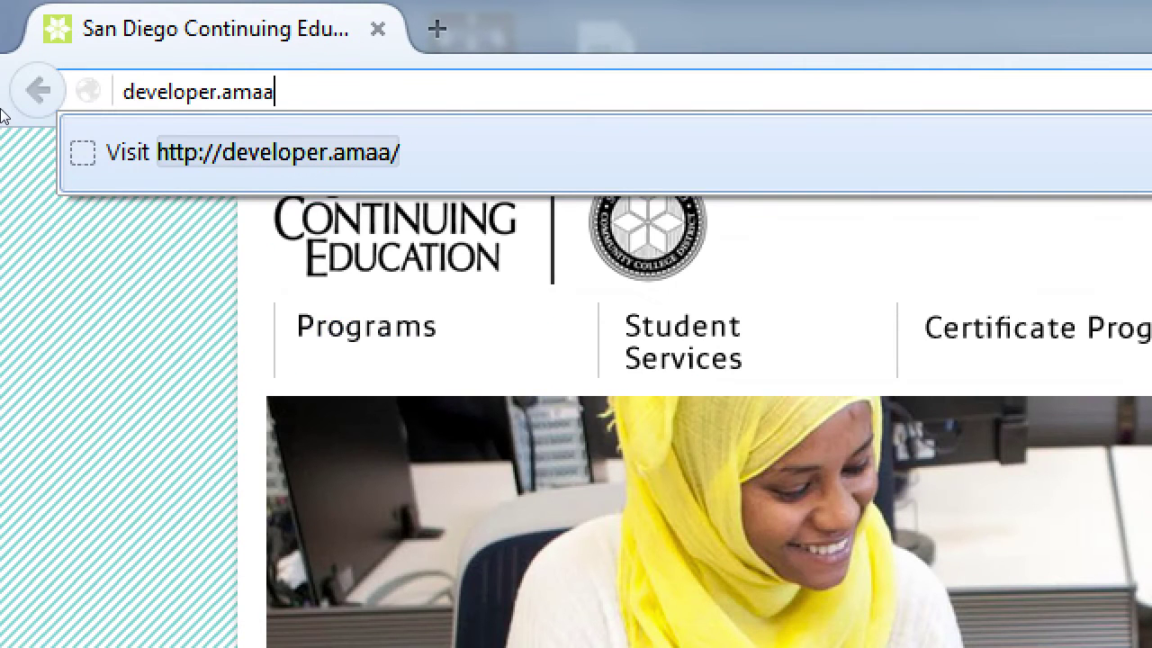
pyautogui.press('BackSpace')
pyautogui.write('zon.com')
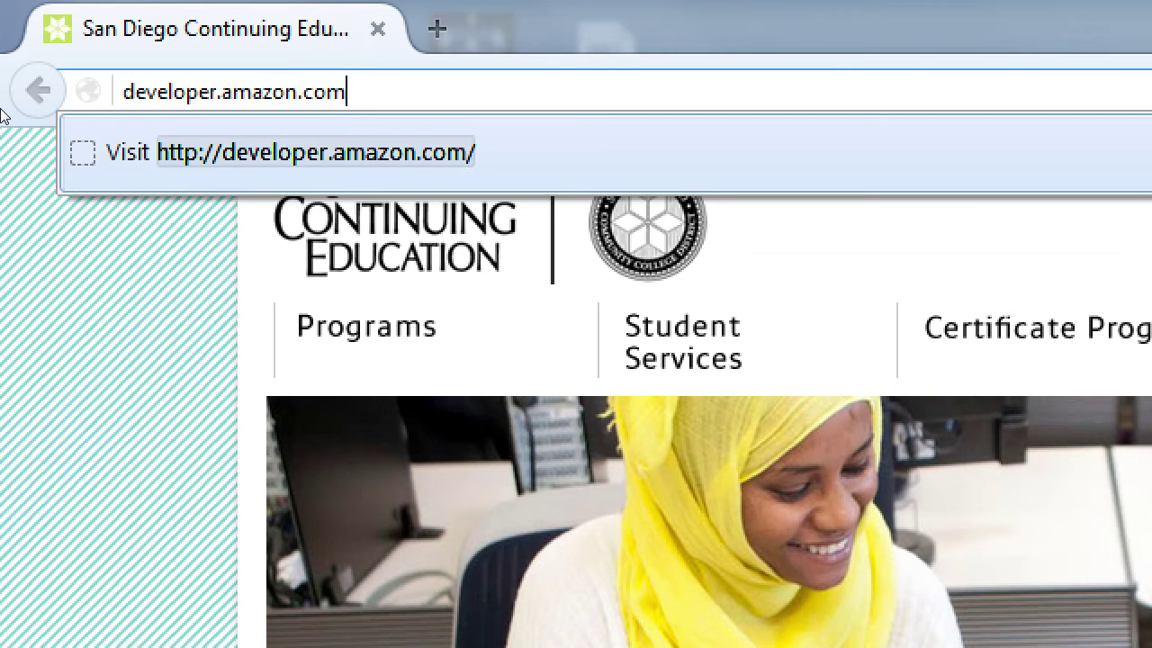
pyautogui.press('Return')
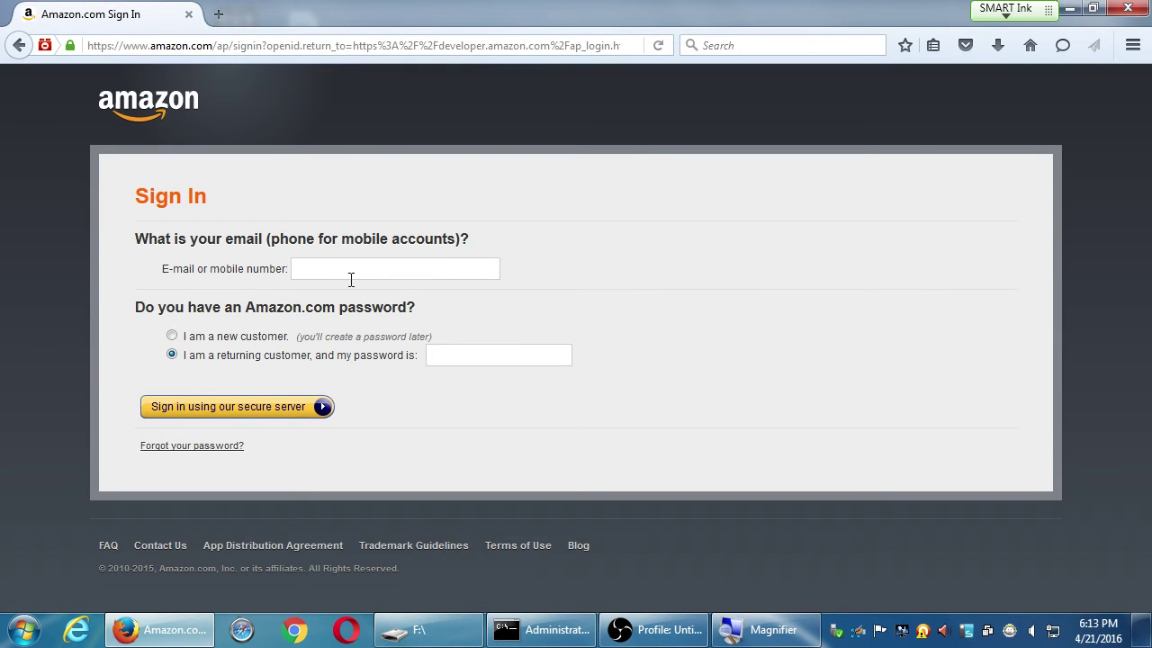
# Sign in with the developer account's e-mail address and password
pyautogui.press('Tab')
pyautogui.write('•••••••••')
pyautogui.press('Return')
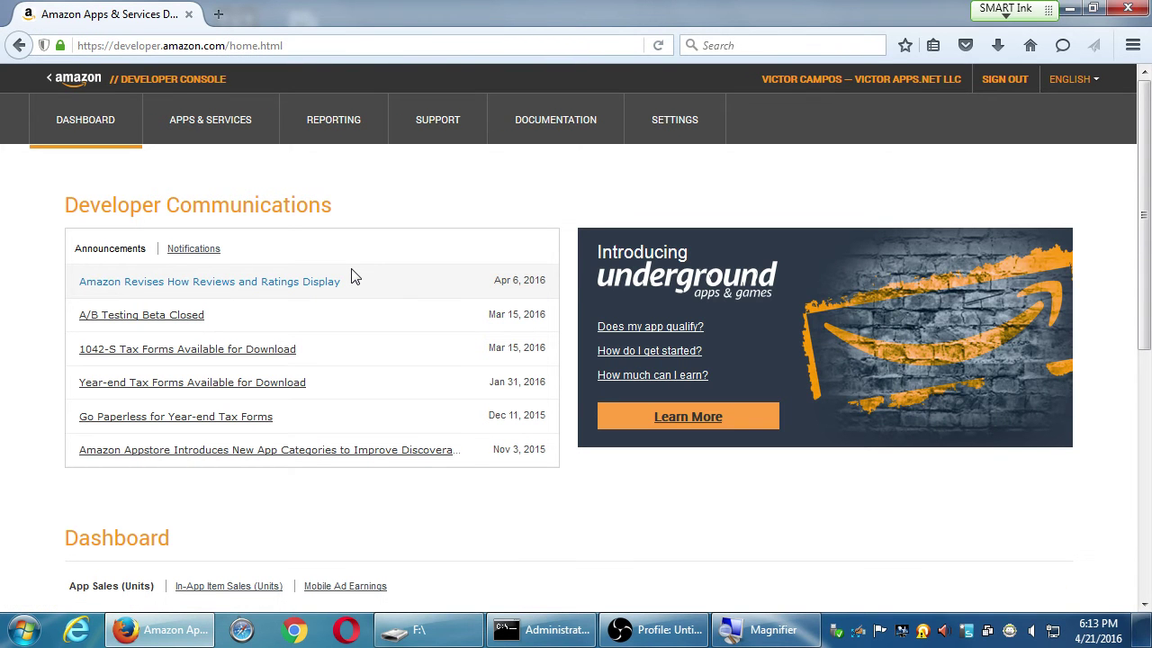
# Scroll through the Dashboard's app sales table and go to the account's app list
pyautogui.scroll(-4, 617, 174)
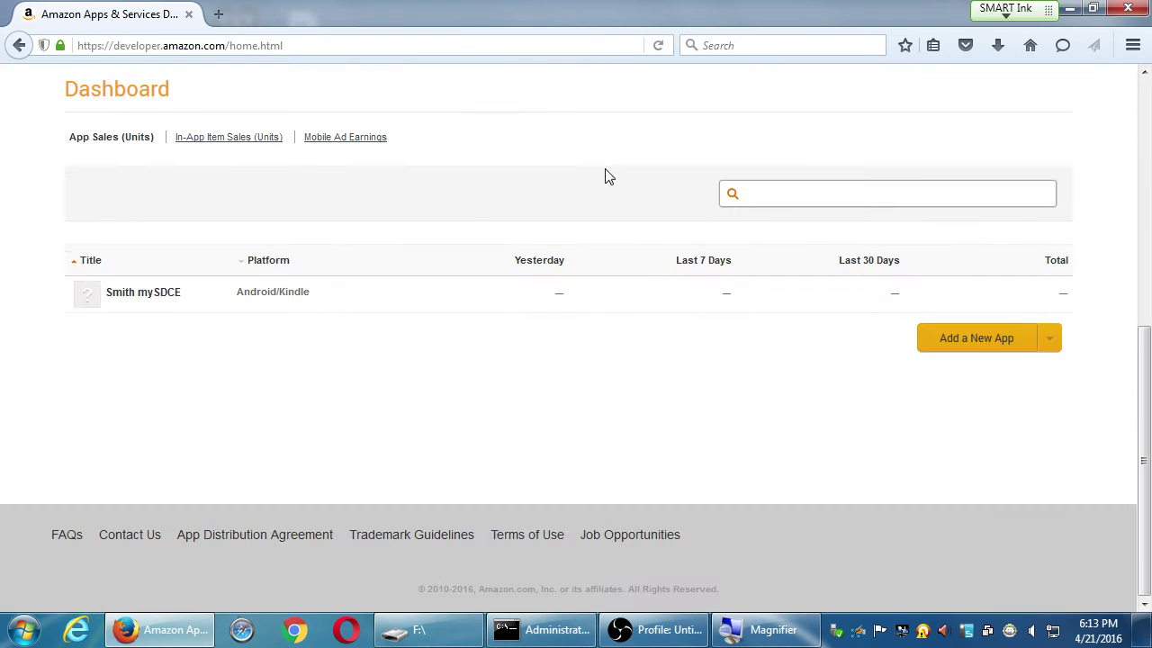
pyautogui.scroll(4, 630, 214)
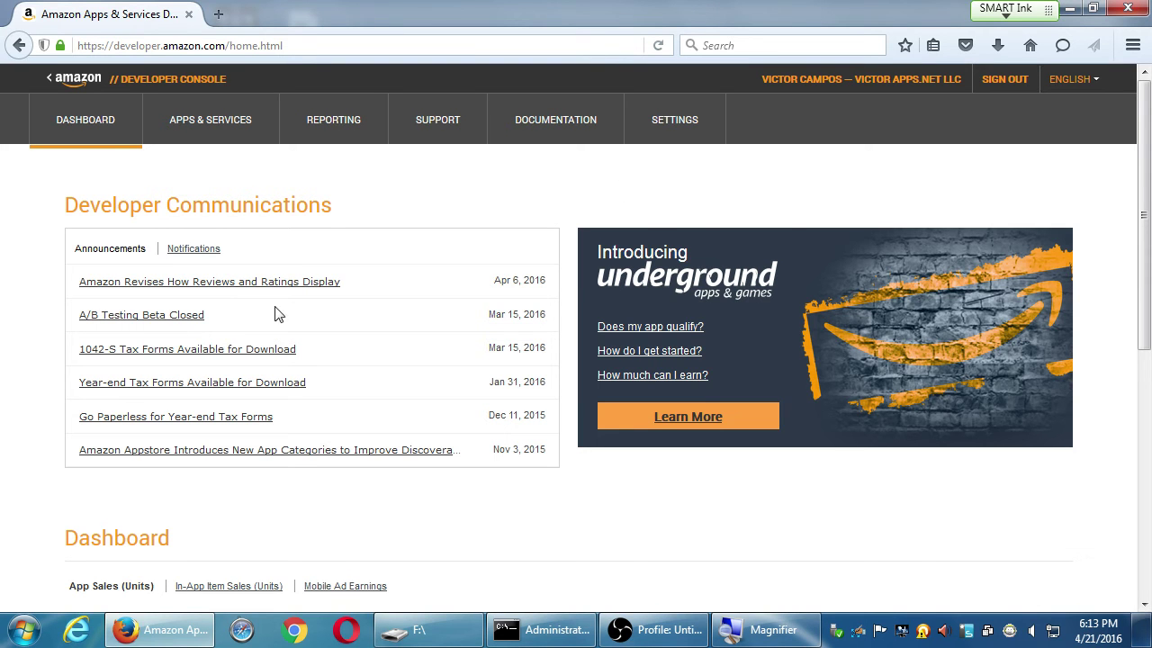
pyautogui.scroll(-5, 306, 360)
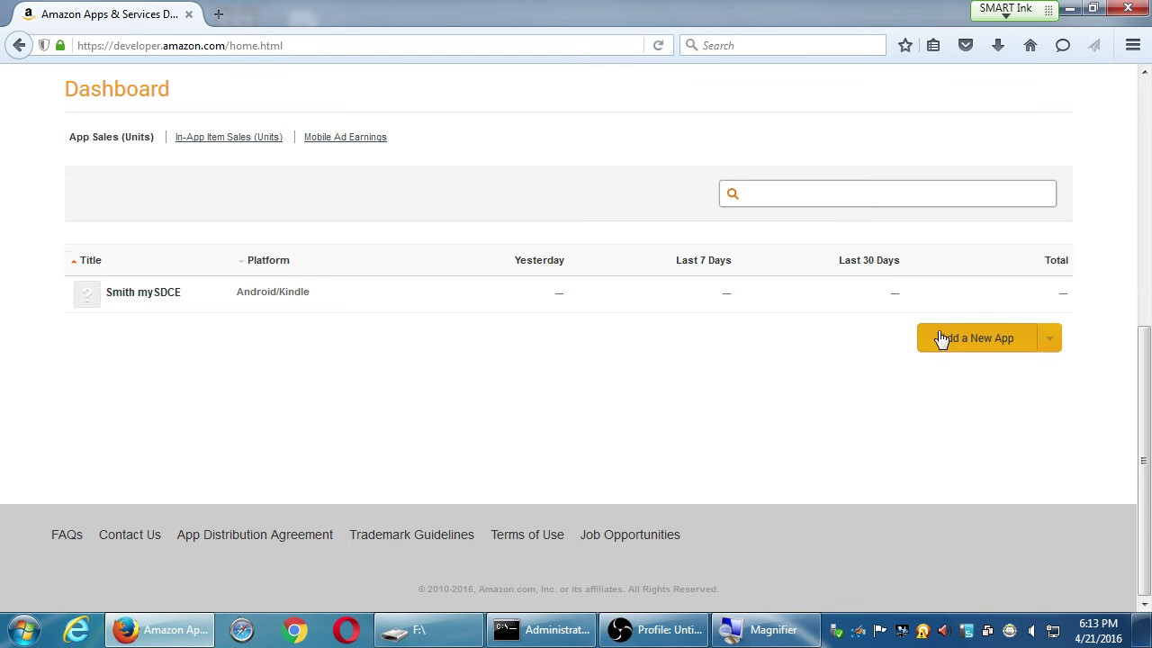
pyautogui.scroll(5, 219, 387)
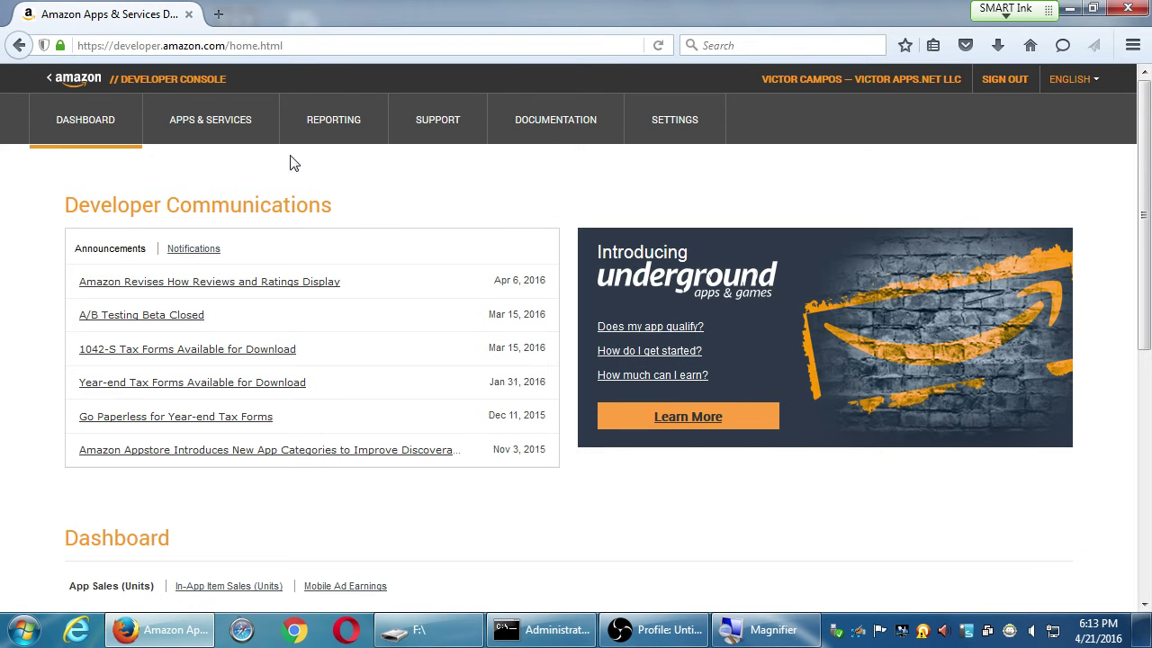
pyautogui.click(209, 132)
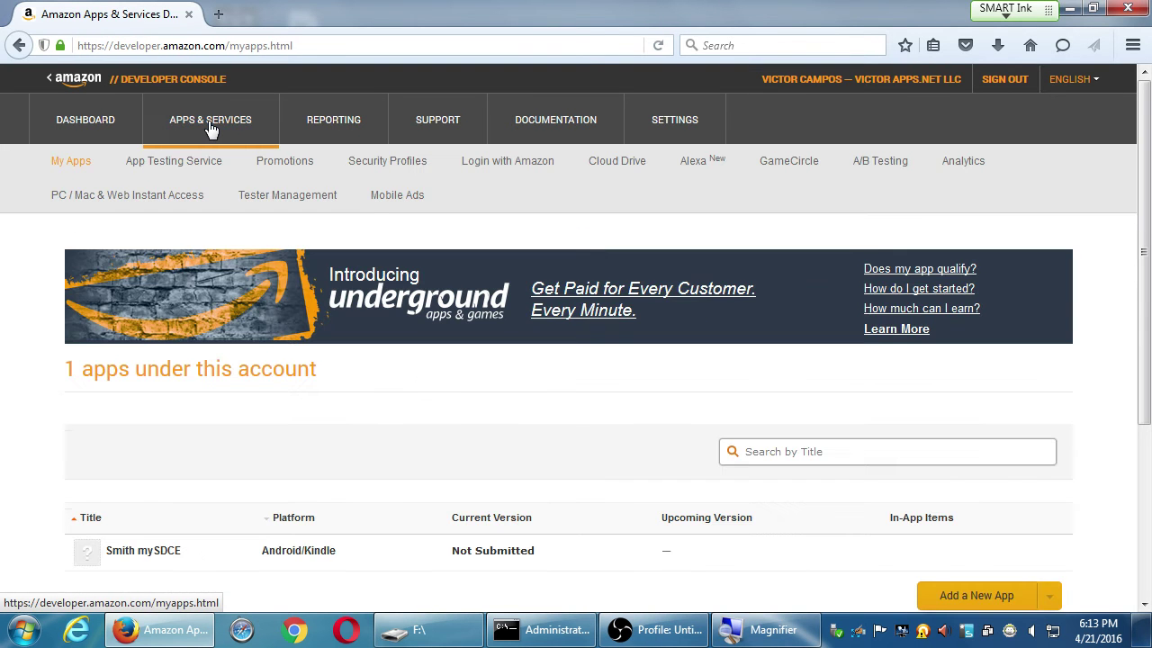
# Open the app's gear menu and its detail page, then return to My Apps
pyautogui.scroll(-4, 108, 270)
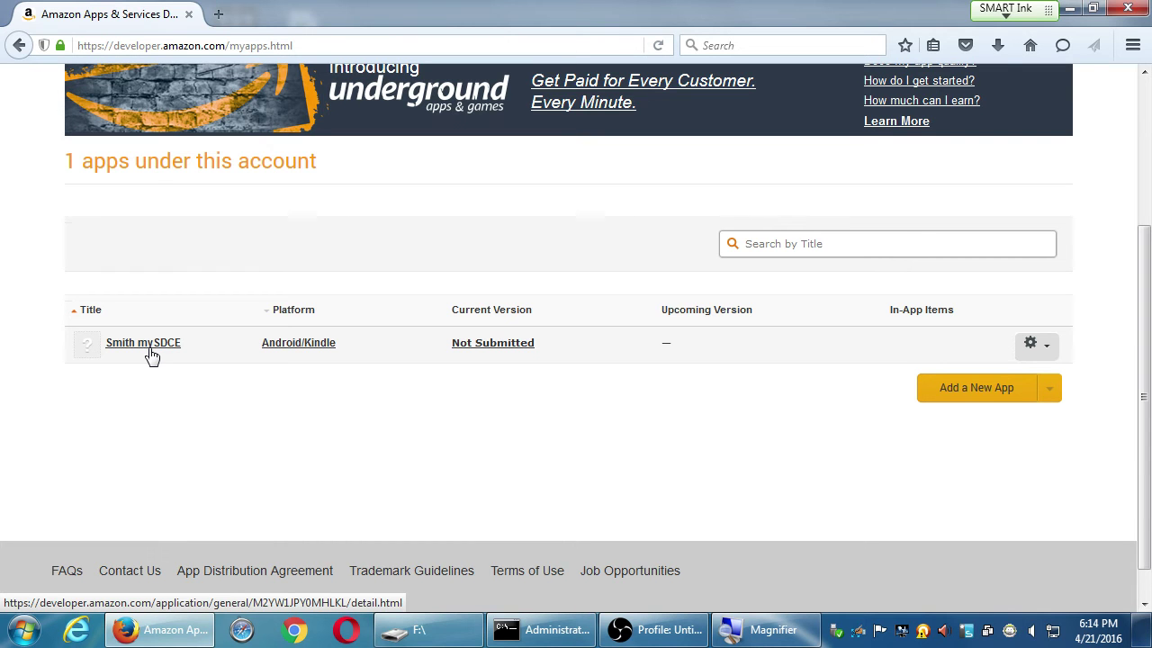
pyautogui.click(1032, 345)
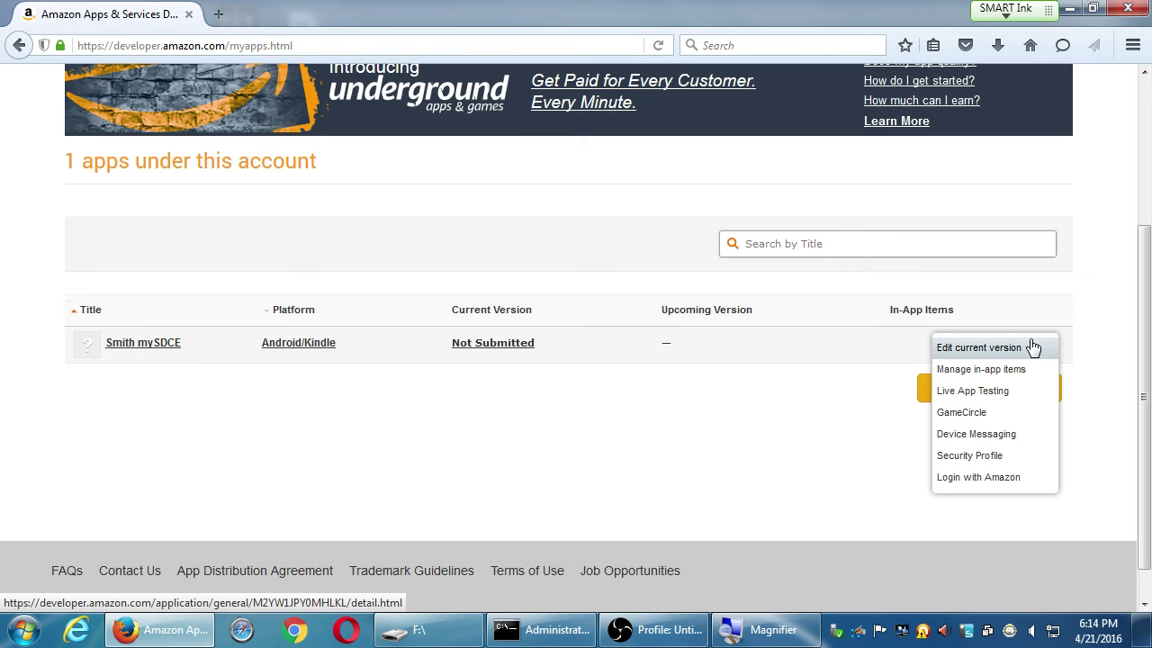
pyautogui.click(149, 351)
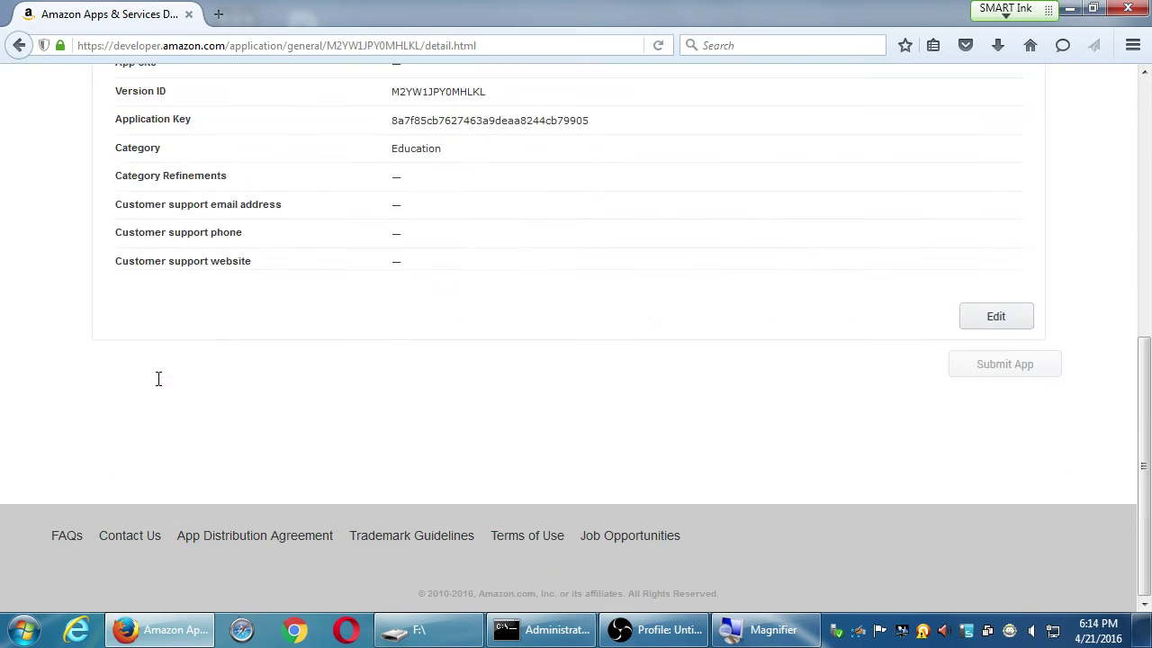
pyautogui.hotkey('alt', 'Left')
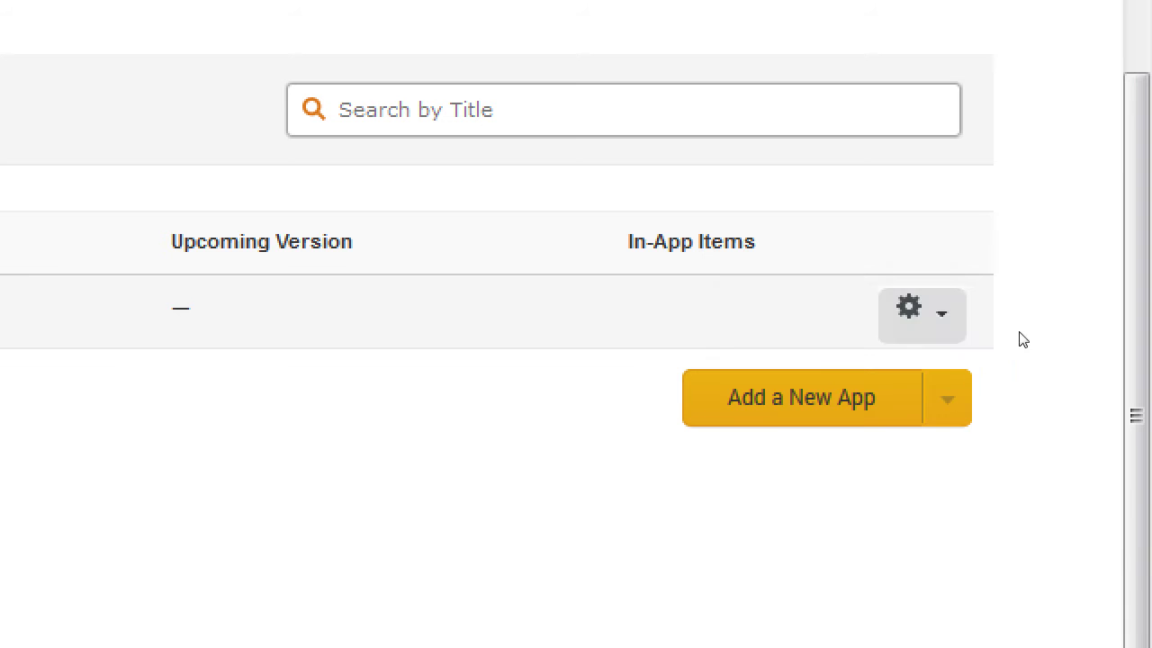
pyautogui.moveTo(1037, 344)
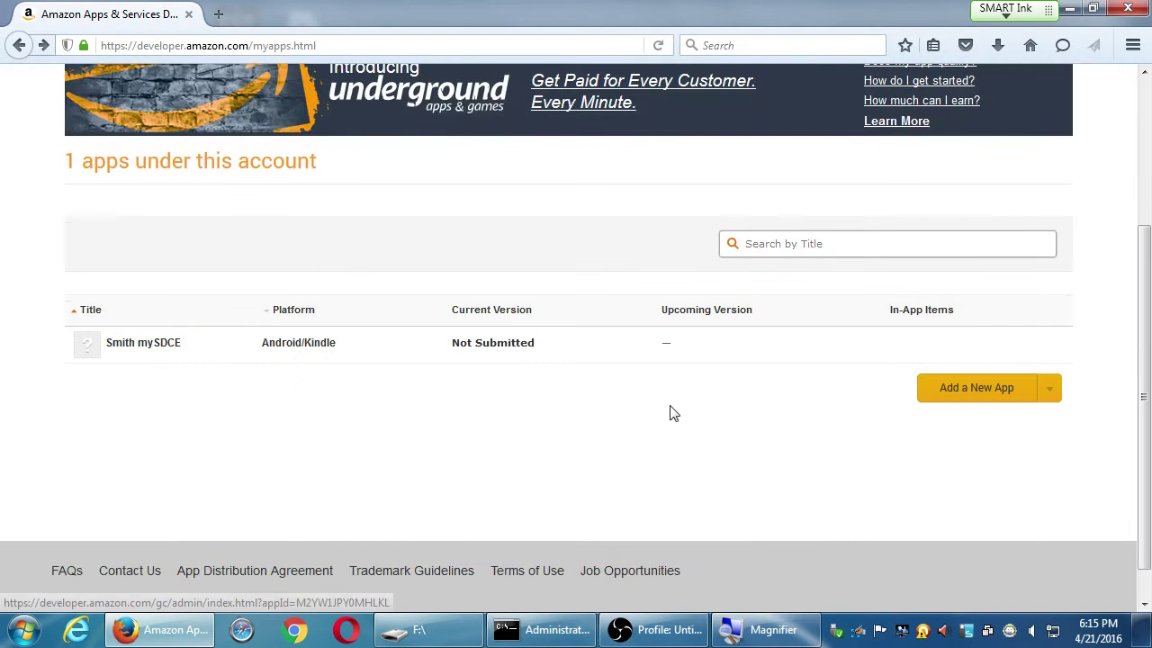
# Open the app's detail page, review its General Information (category Education), then view Binary File(s)
pyautogui.click(153, 347)
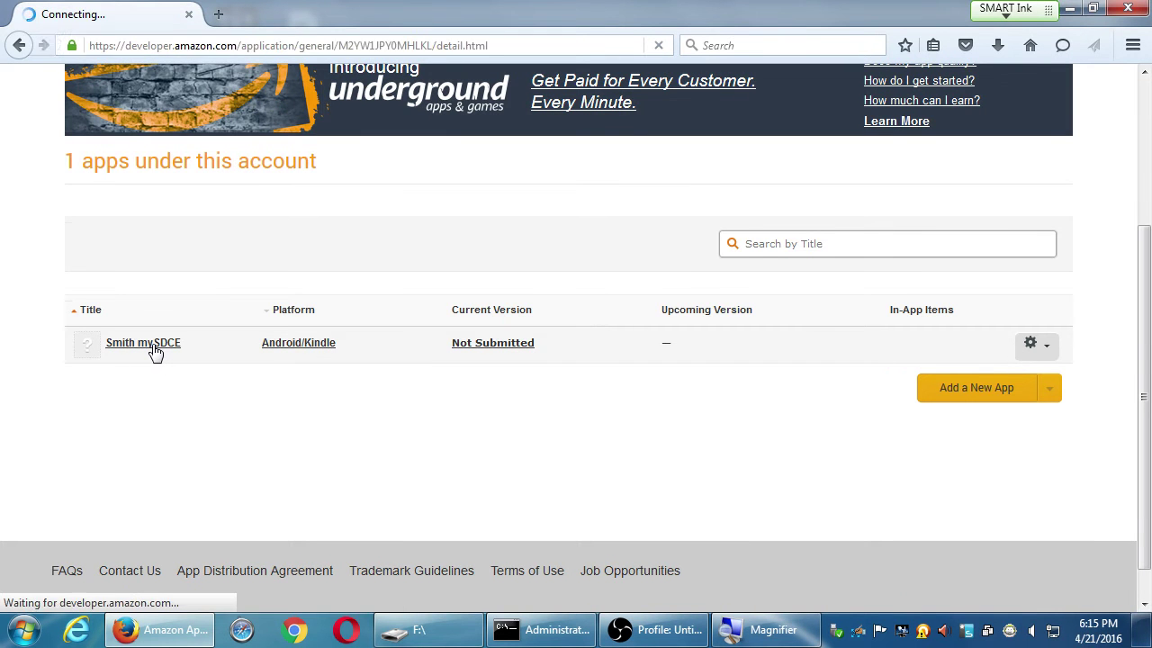
pyautogui.scroll(-5, 746, 491)
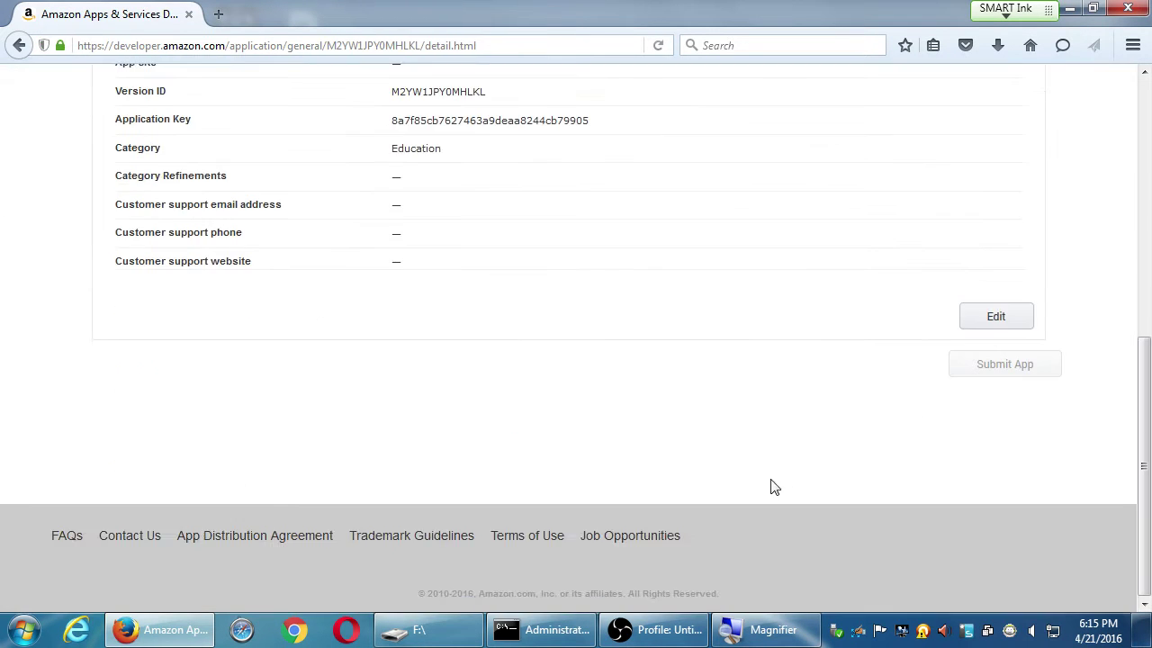
pyautogui.scroll(5, 781, 525)
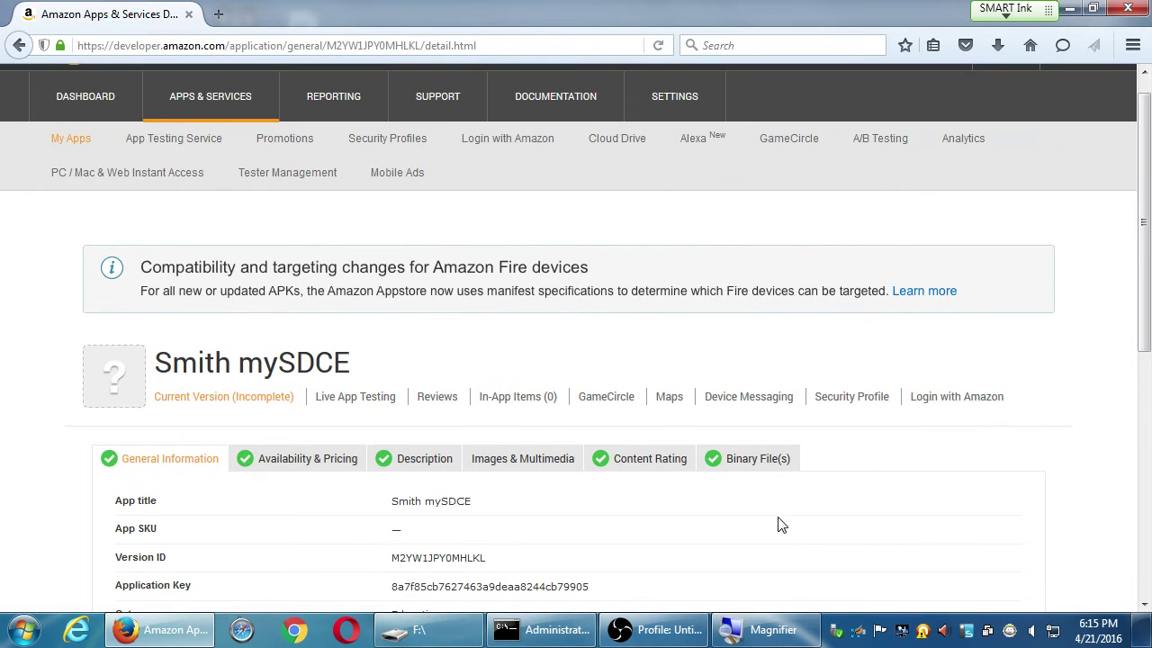
pyautogui.scroll(-3, 781, 525)
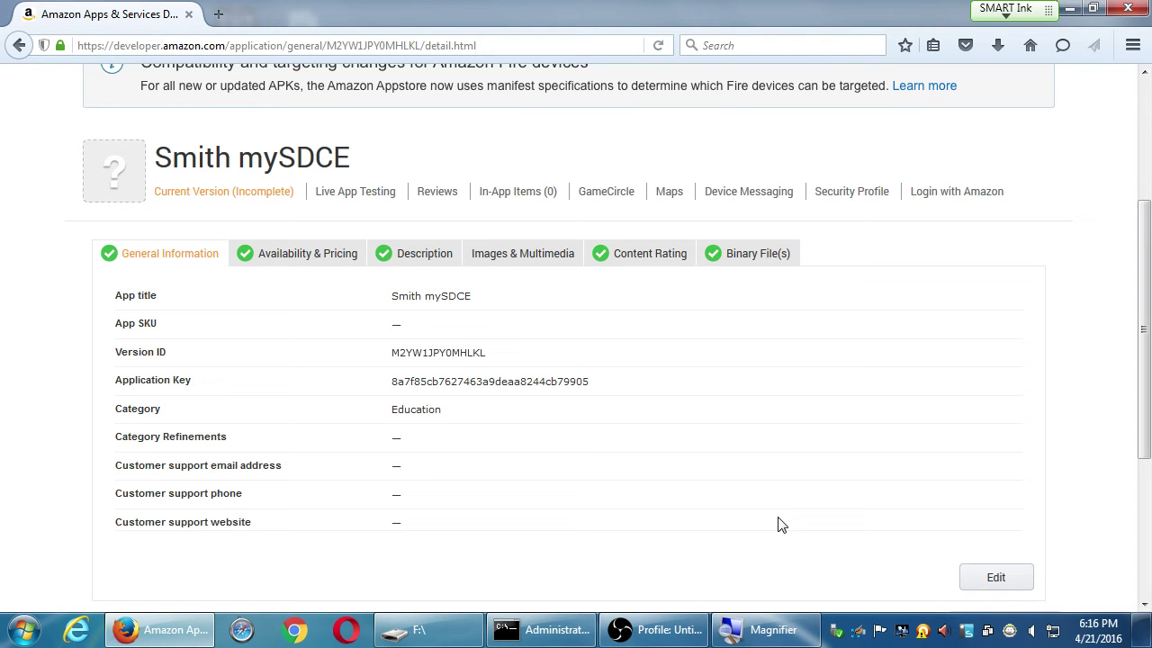
pyautogui.click(764, 256)
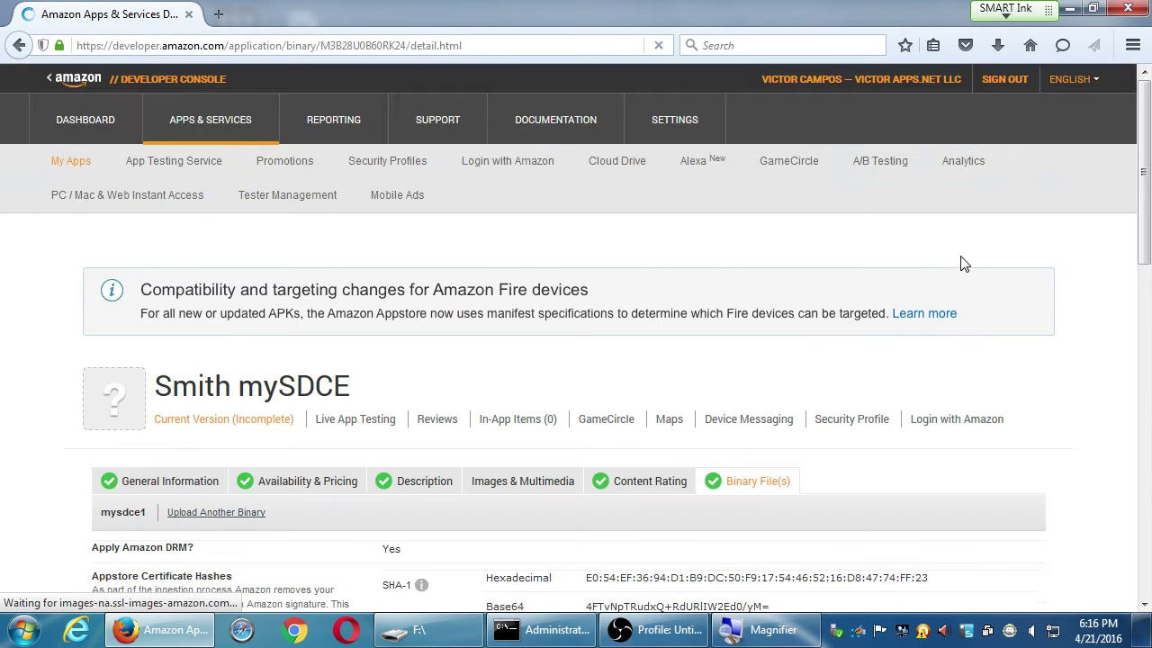
# Highlight the package name com.kanjiwaru.mysdce and the APK file name mysdce1-release.apk
pyautogui.scroll(-1, 962, 263)
pyautogui.scroll(-5, 963, 263)
pyautogui.scroll(2, 1064, 269)
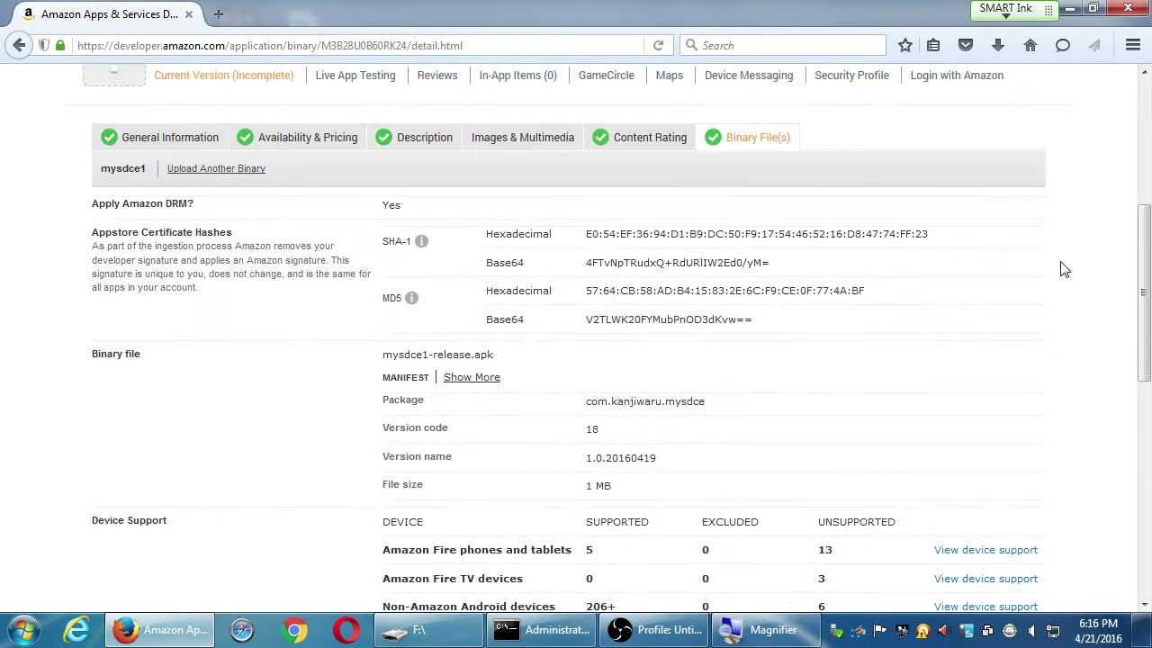
pyautogui.moveTo(591, 401); pyautogui.dragTo(756, 405)
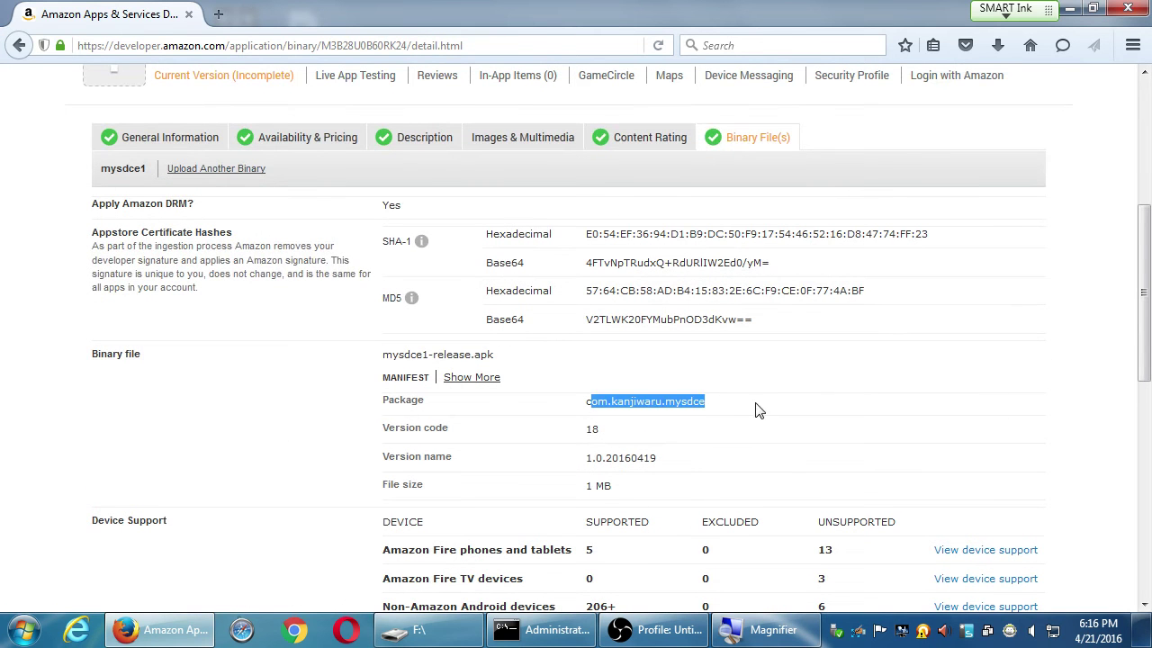
pyautogui.click(854, 420)
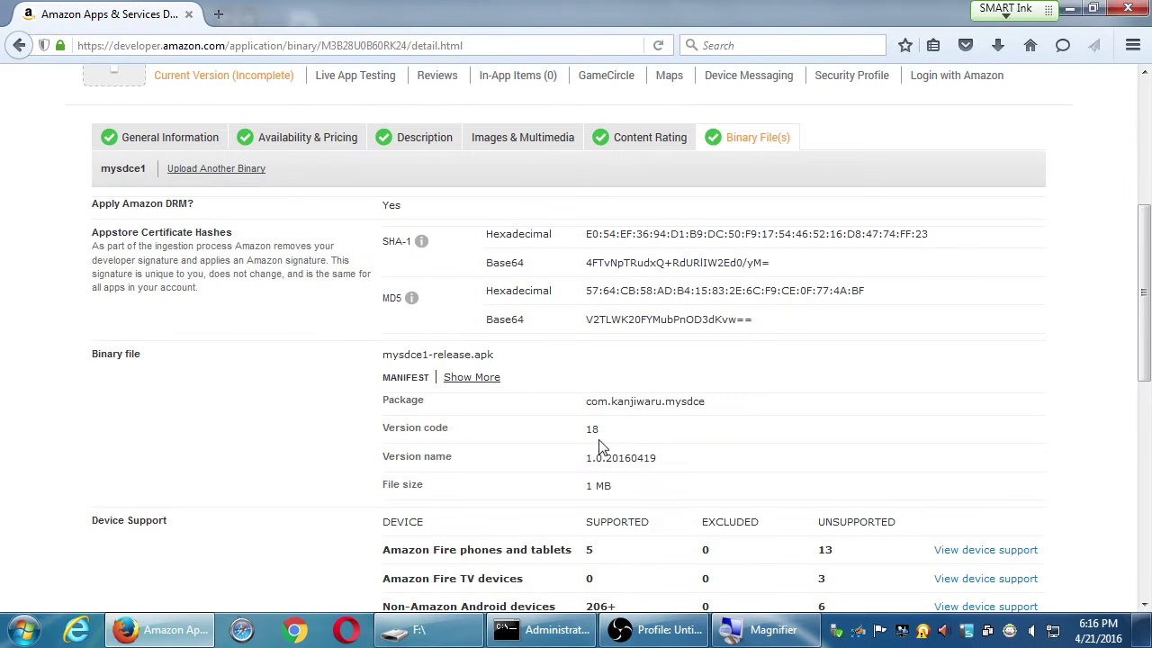
pyautogui.moveTo(396, 353); pyautogui.dragTo(533, 355)
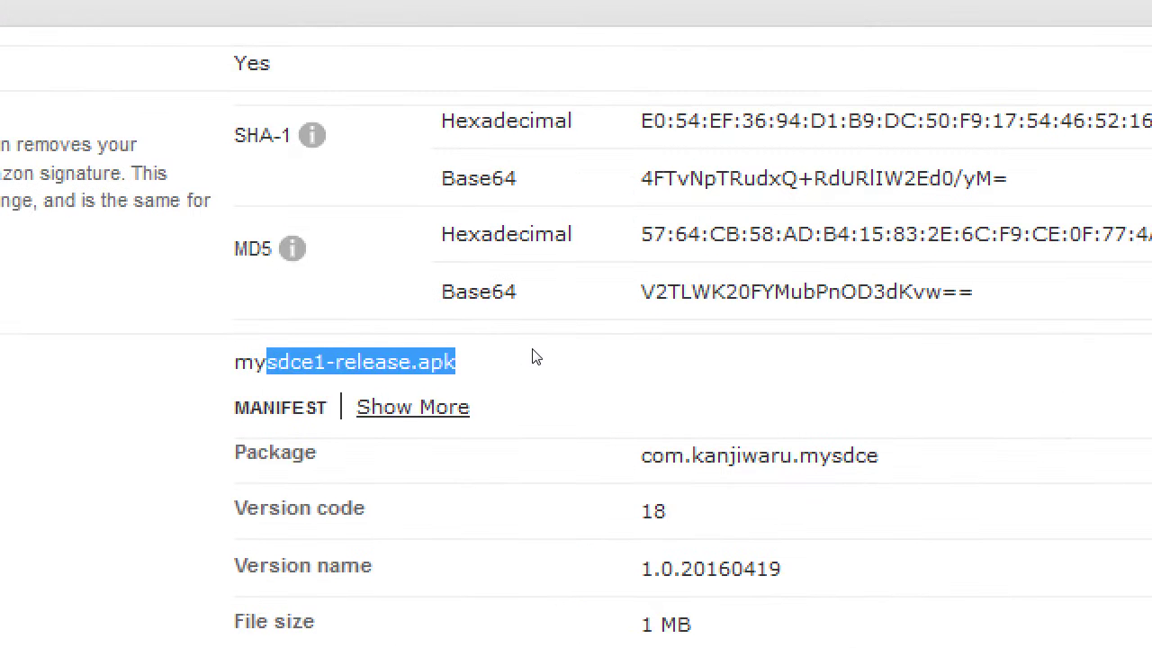
pyautogui.click(605, 392)
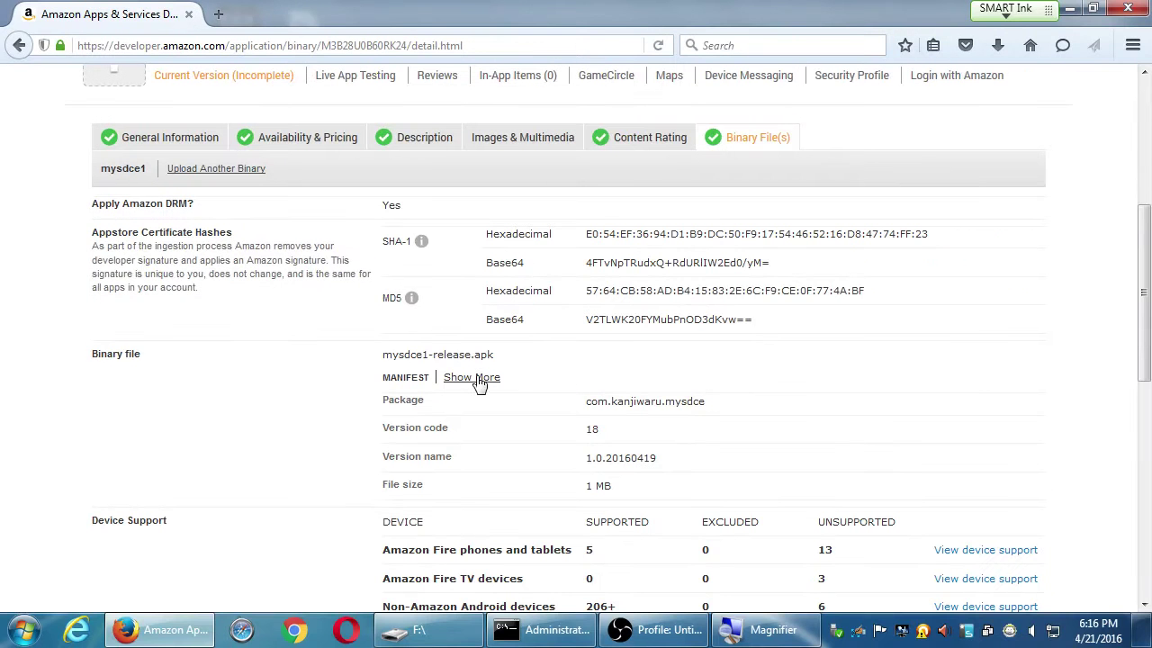
# Expand the full MANIFEST details with Show More, then collapse them with Show Less
pyautogui.click(410, 407)
pyautogui.scroll(-5, 573, 404)
pyautogui.scroll(5, 568, 411)
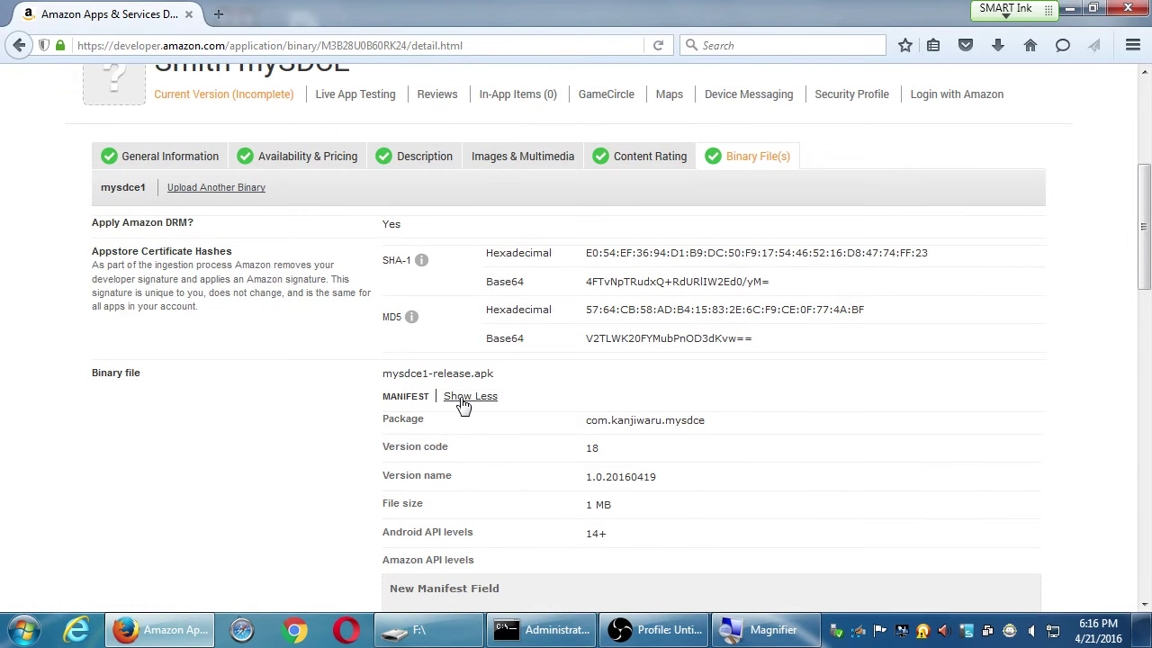
pyautogui.click(458, 398)
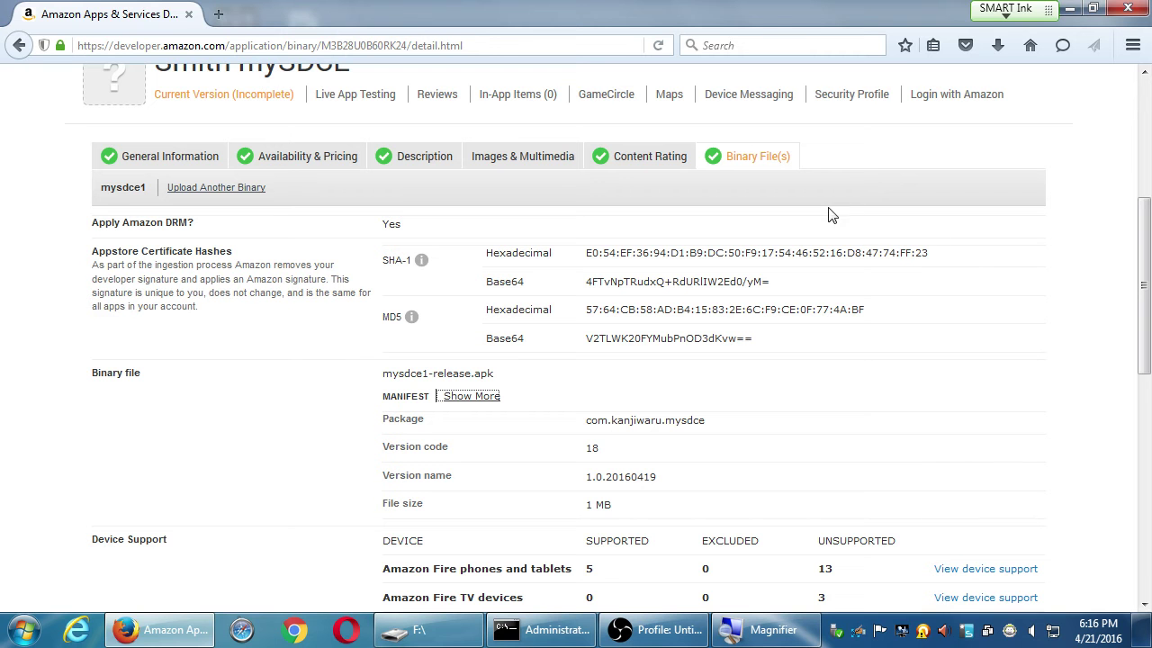
pyautogui.click(528, 171)
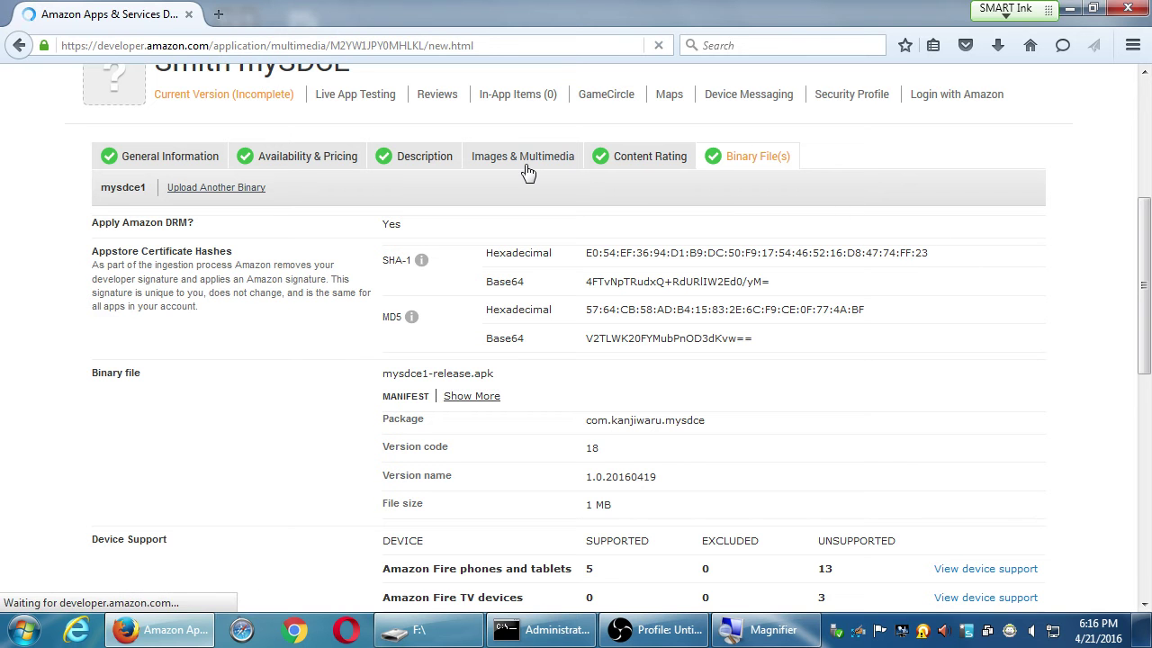
# Scroll through the Images & Multimedia icon, screenshot and video upload fields
pyautogui.scroll(-5, 117, 322)
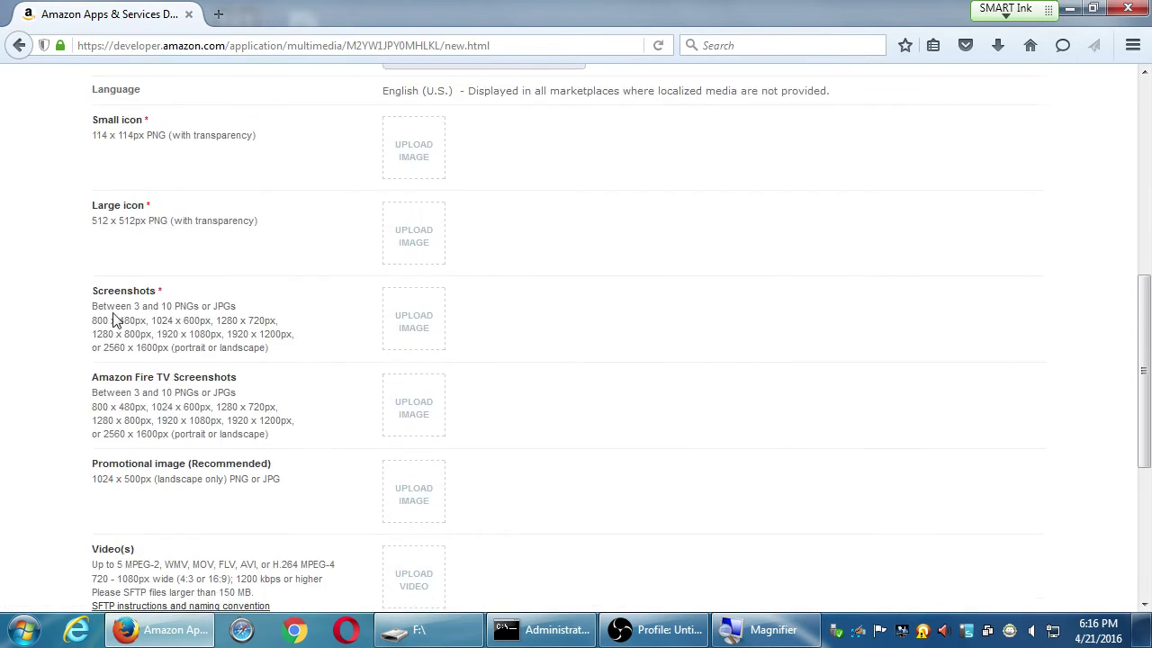
pyautogui.scroll(3, 108, 304)
pyautogui.scroll(-3, 54, 324)
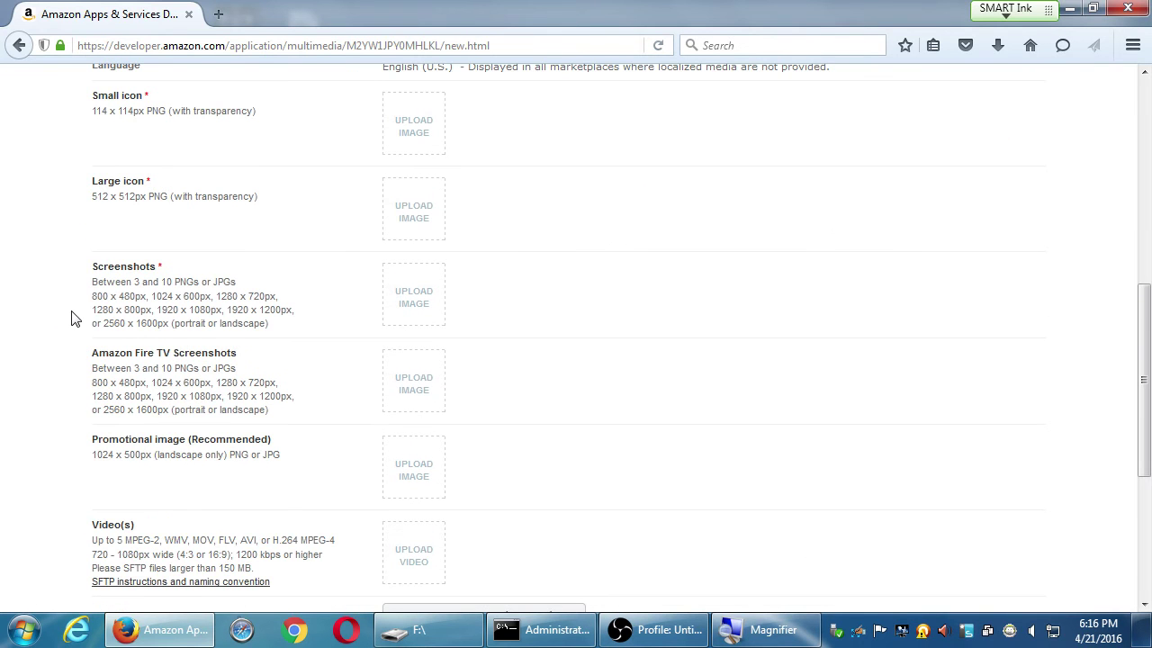
pyautogui.scroll(3, 57, 244)
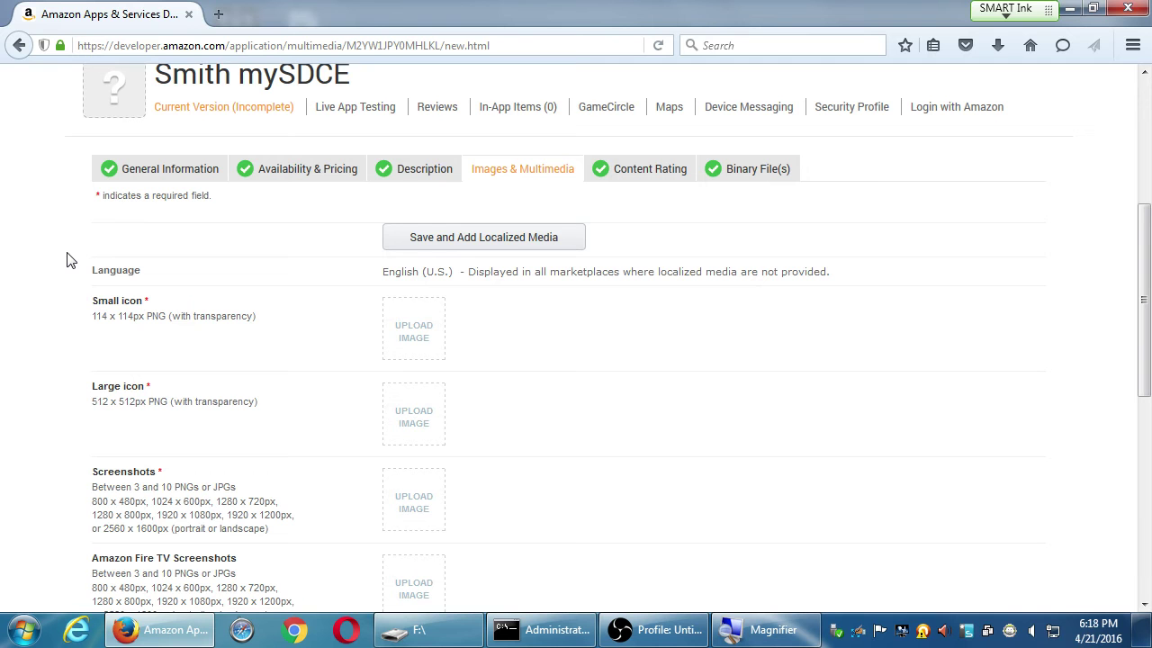
pyautogui.scroll(-5, 207, 430)
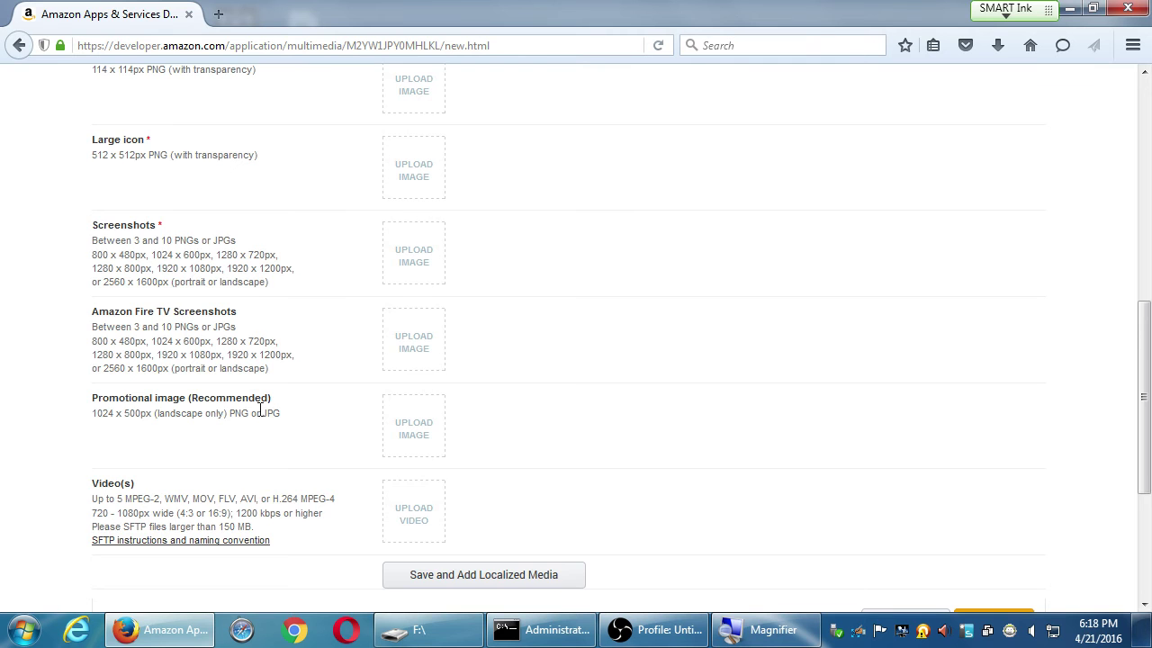
pyautogui.scroll(10, 261, 405)
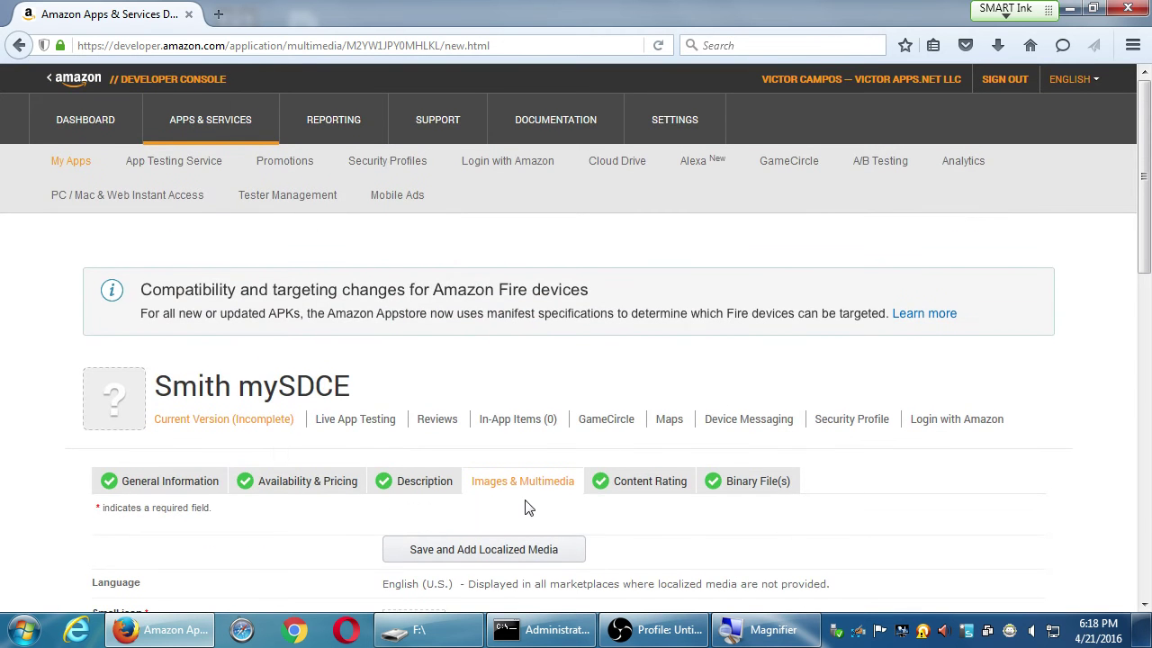
pyautogui.scroll(-4, 458, 524)
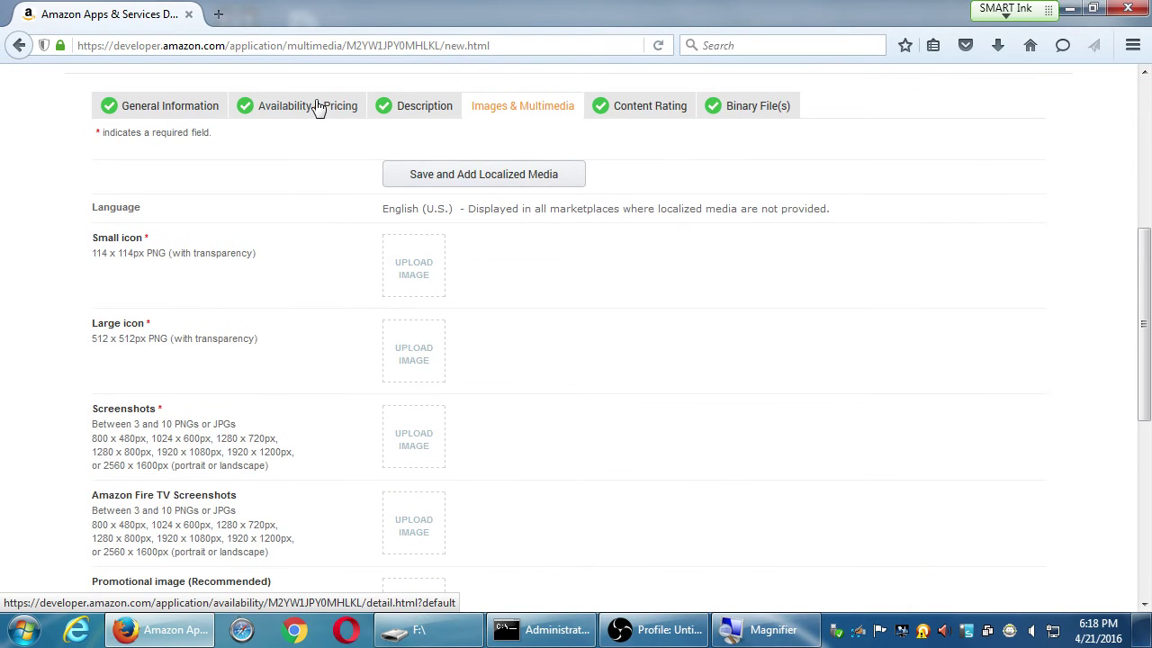
# Briefly check Availability & Pricing, then return to Images & Multimedia
pyautogui.click(318, 107)
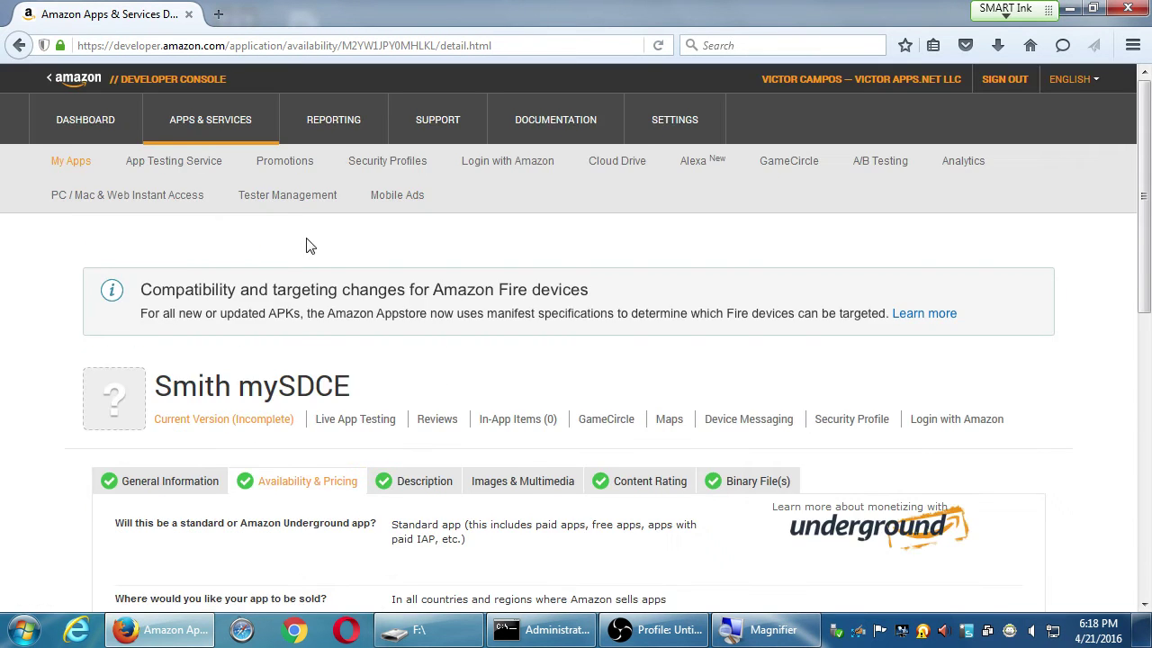
pyautogui.scroll(-6, 308, 244)
pyautogui.scroll(3, 324, 260)
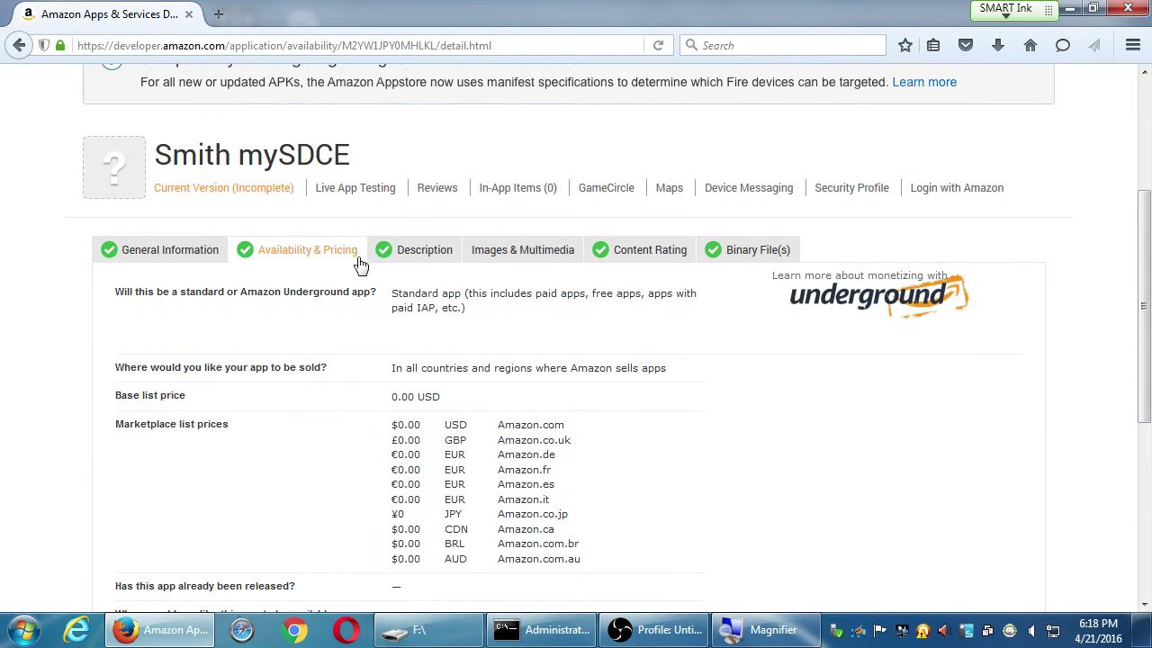
pyautogui.click(521, 252)
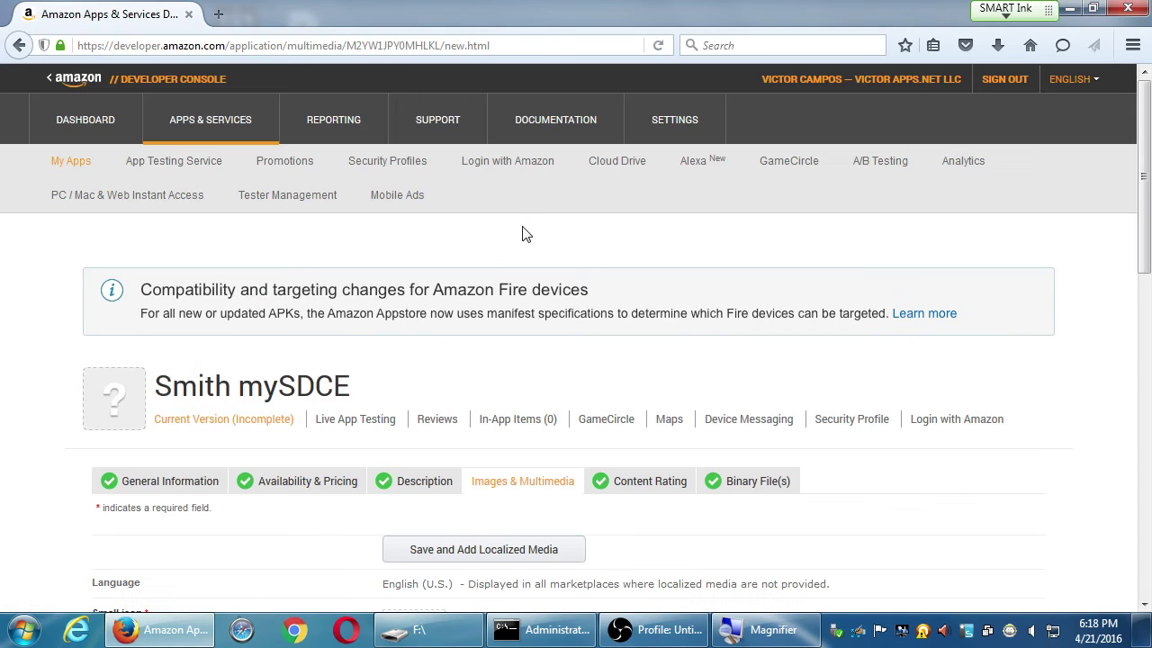
# Review the 114×114 and 512×512 PNG icon size requirements
pyautogui.scroll(-2, 241, 362)
pyautogui.scroll(-11, 241, 362)
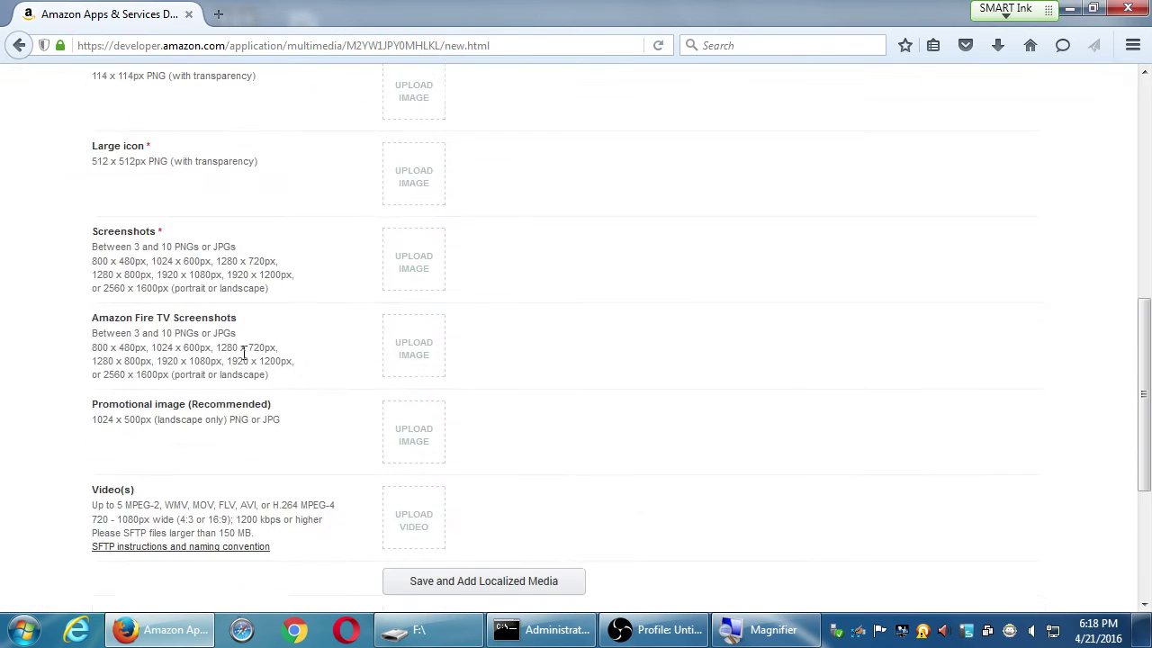
pyautogui.scroll(3, 245, 353)
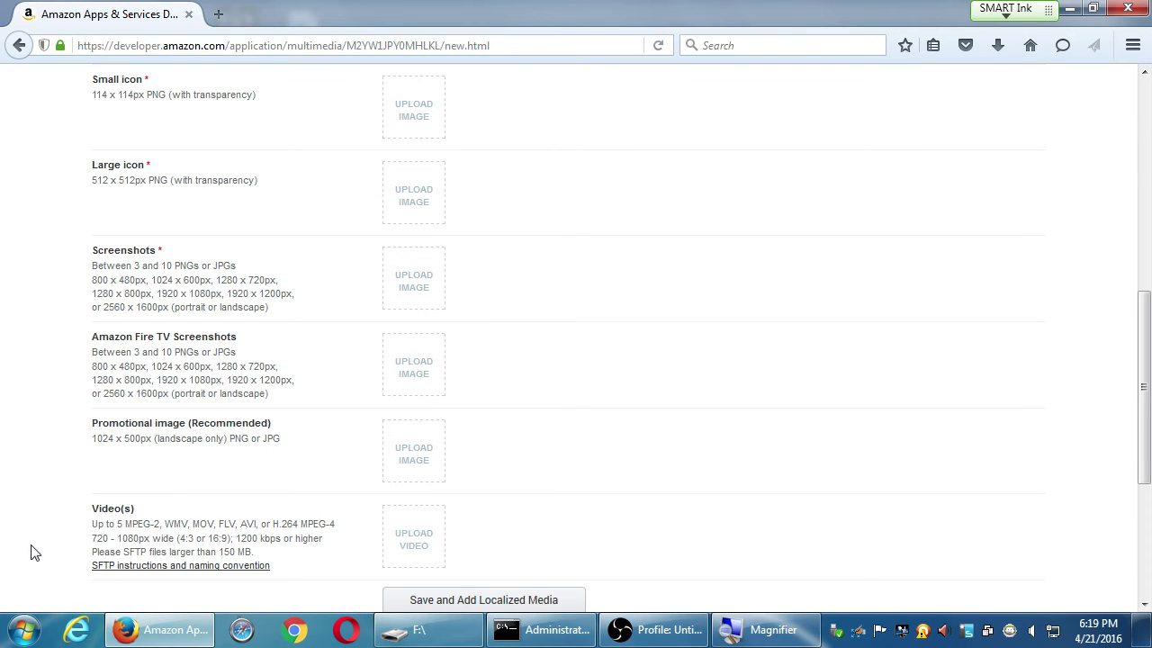
pyautogui.scroll(-1, 50, 532)
pyautogui.scroll(-2, 51, 532)
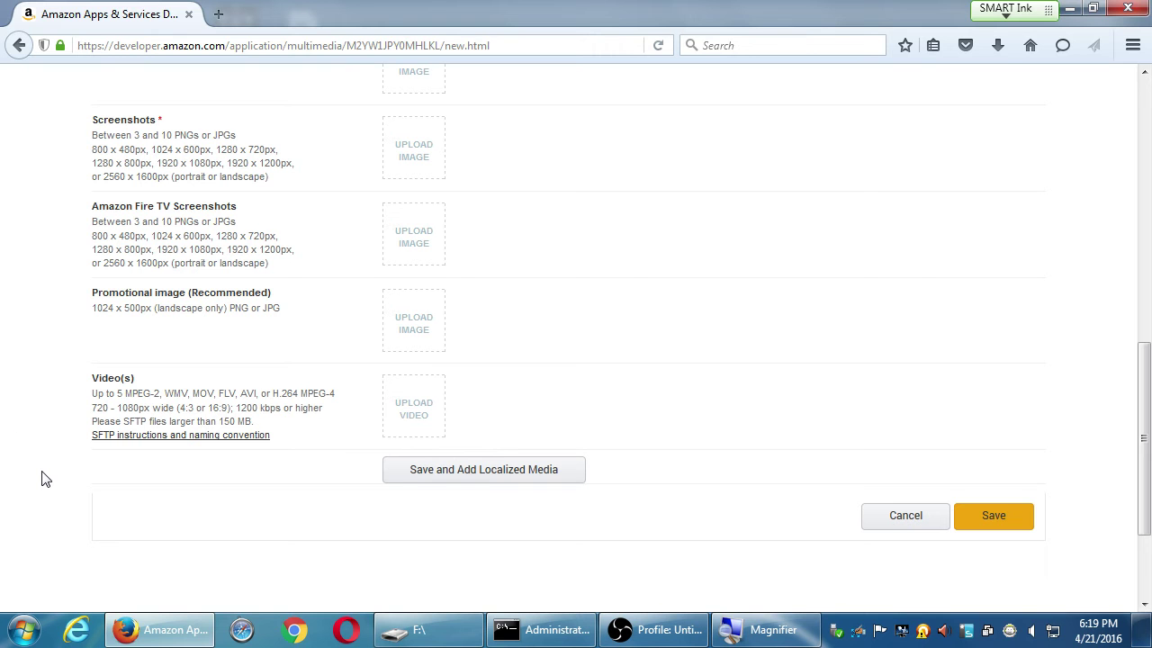
pyautogui.scroll(6, 71, 157)
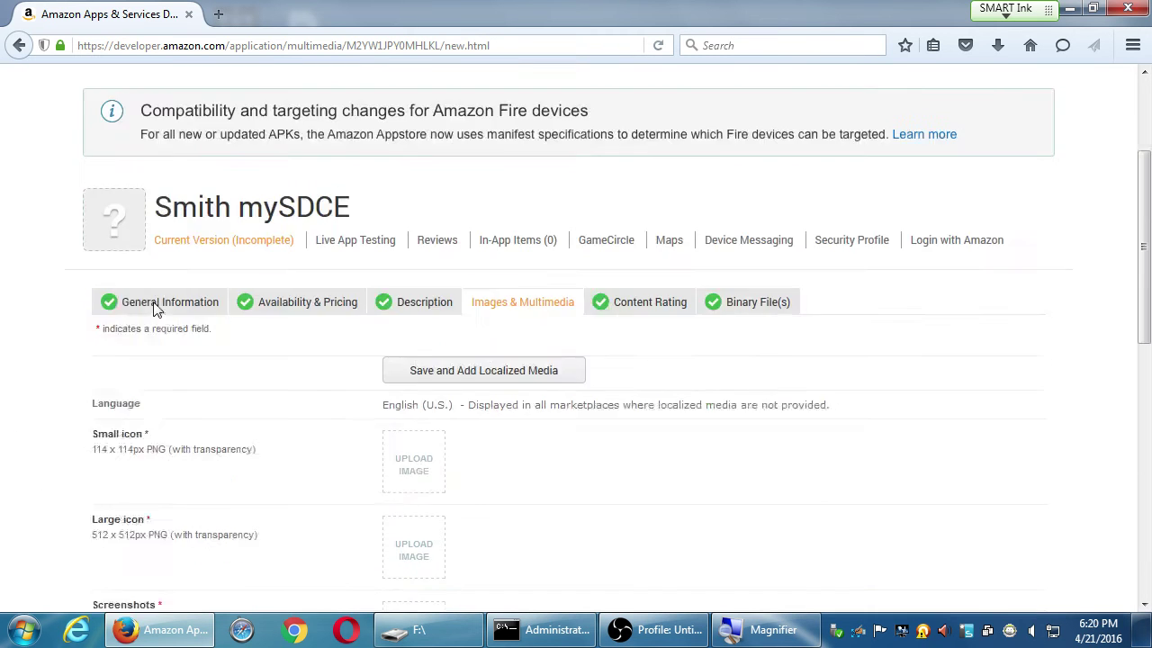
pyautogui.scroll(-3, 155, 309)
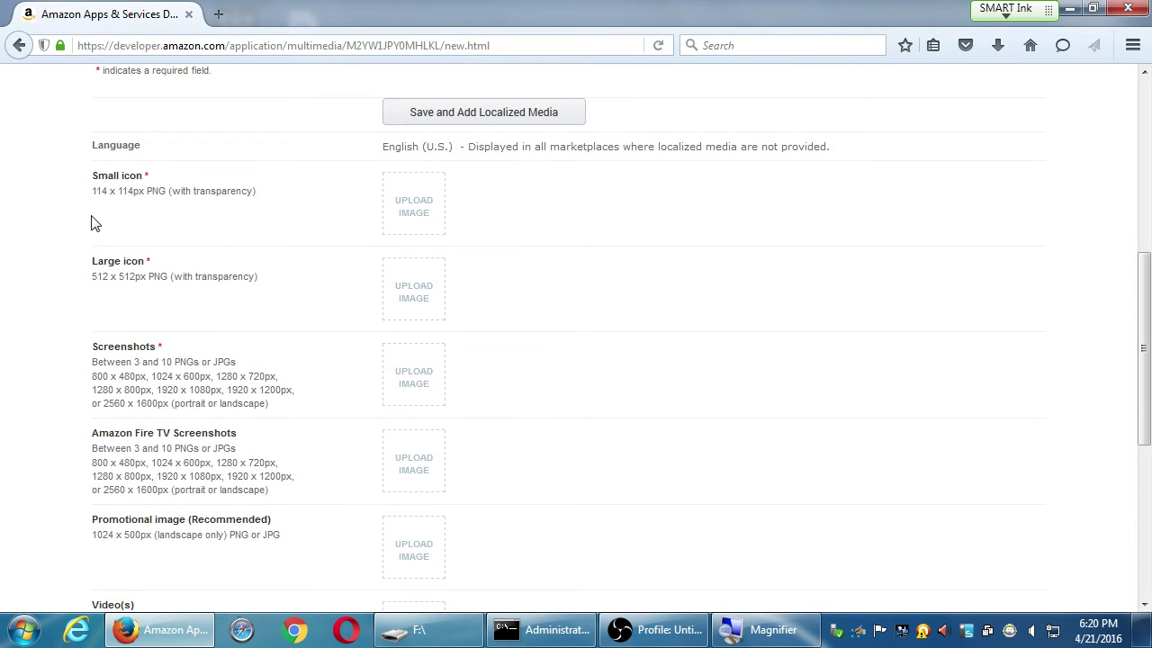
pyautogui.scroll(-1, 94, 223)
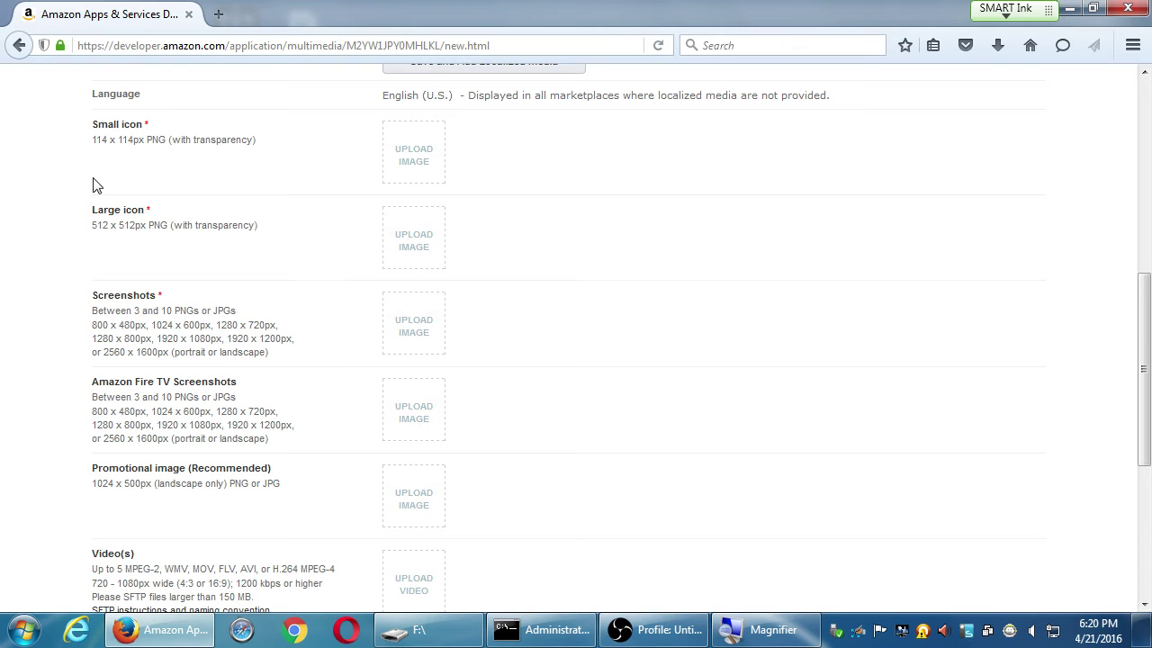
# Show the desktop and launch Adobe Photoshop CC 2015 from a Start menu search for 'pho'
pyautogui.press('super+d')
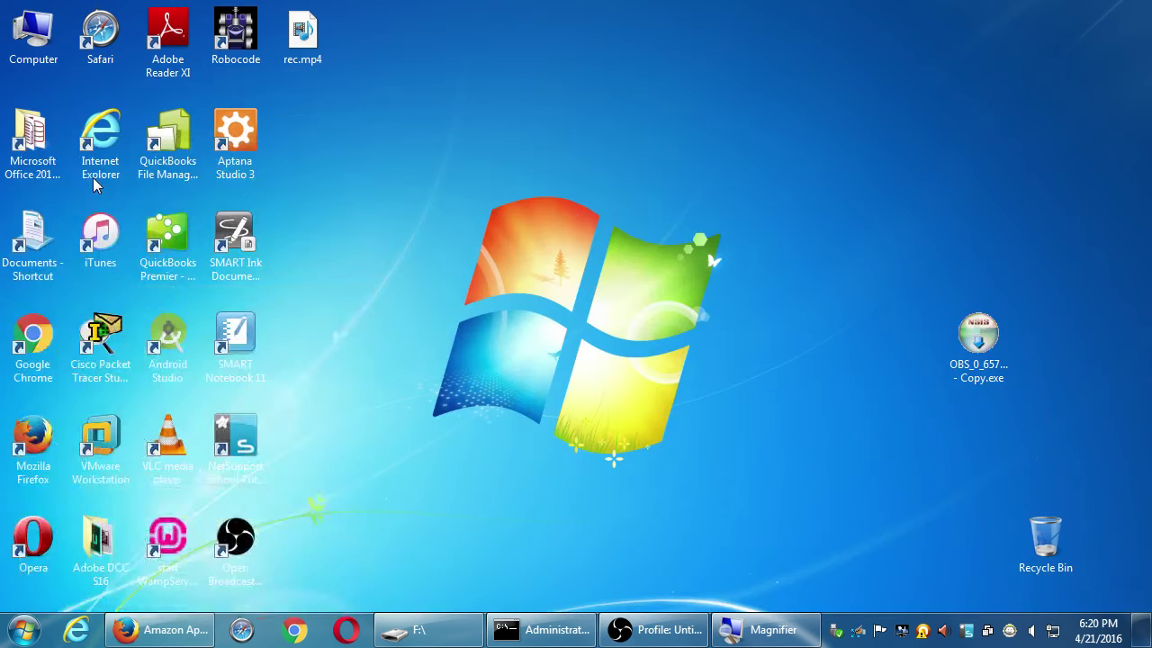
pyautogui.press('super')
pyautogui.write('ph')
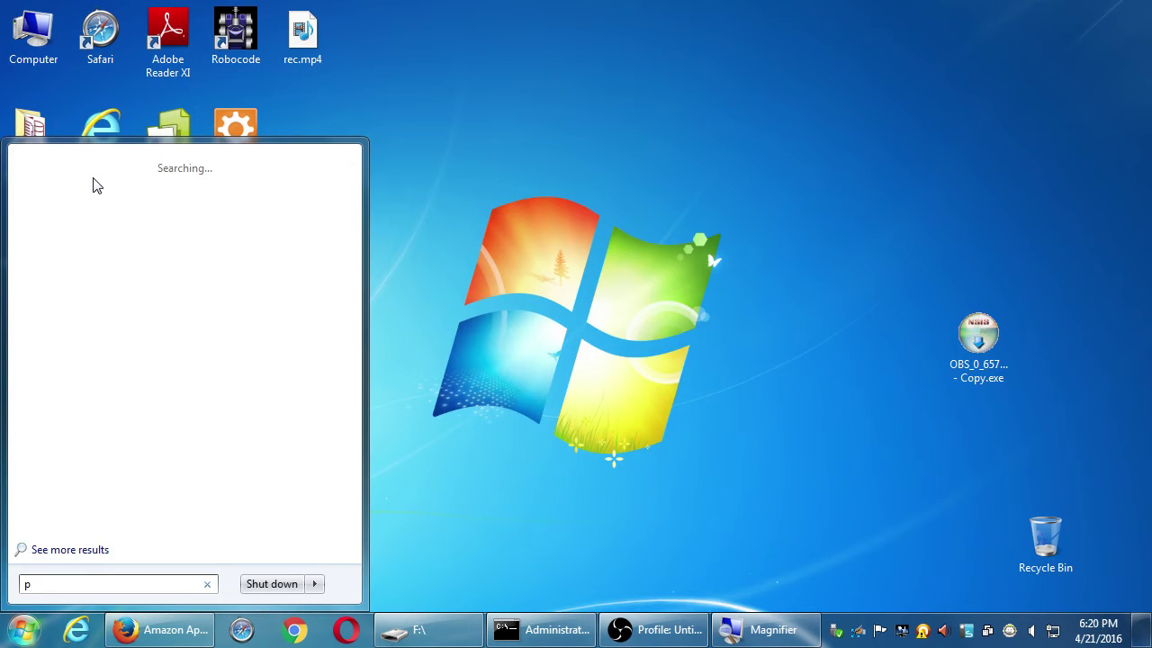
pyautogui.write('o')
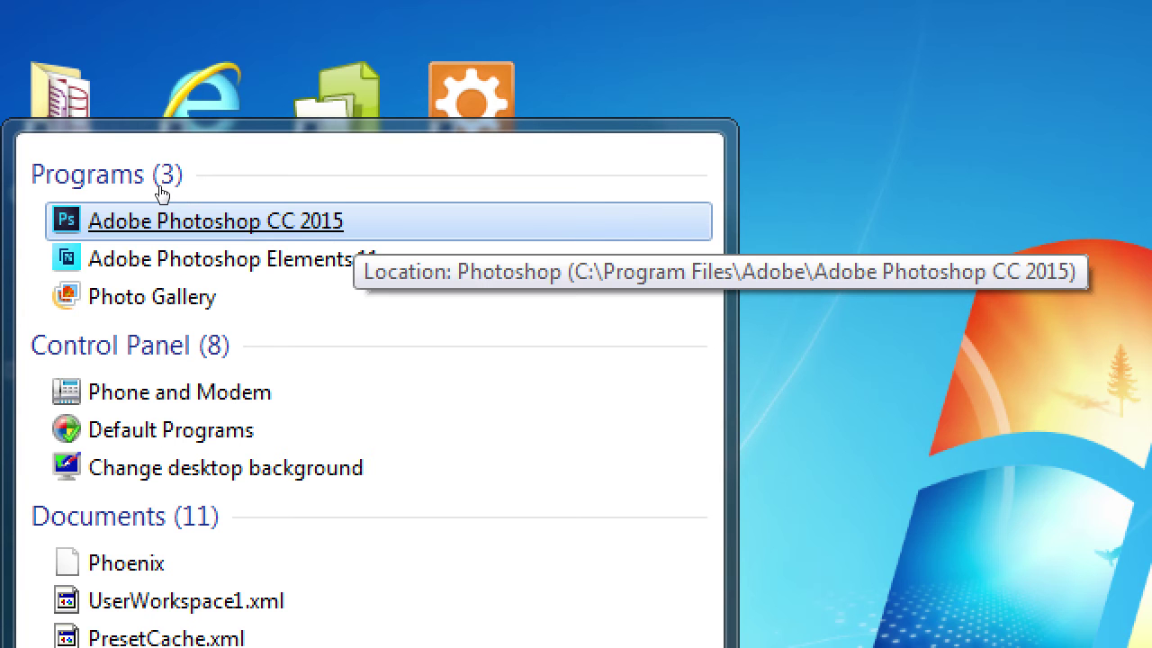
pyautogui.press('Return')
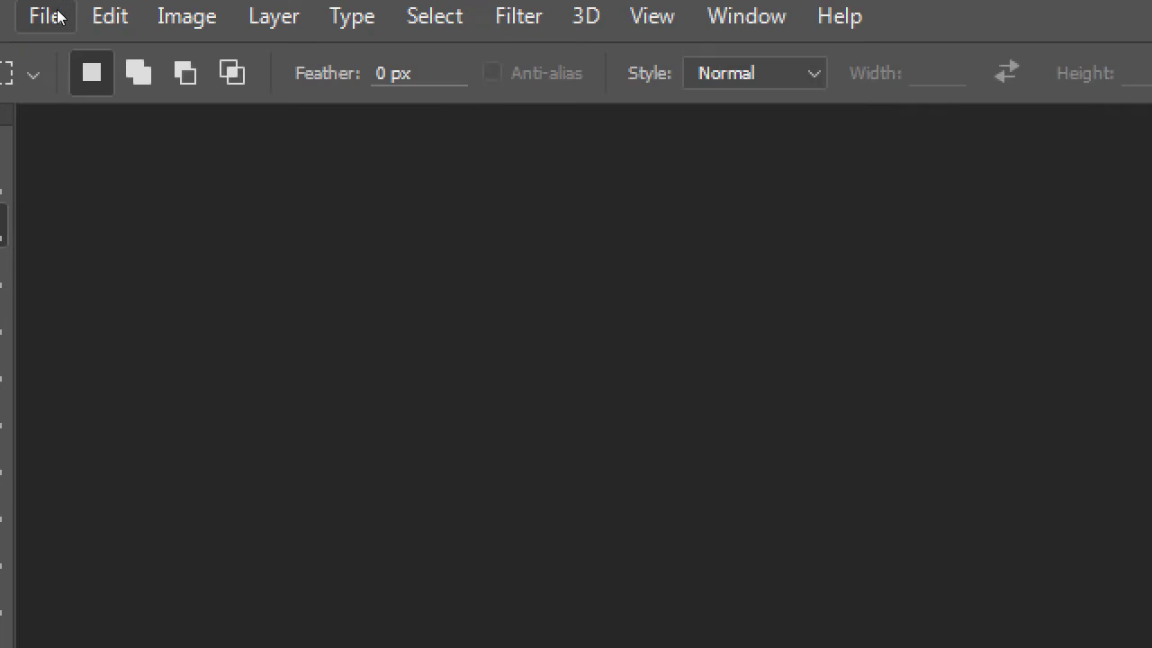
# Start a new document sized 512 × 512 pixels at 72 ppi resolution
pyautogui.click(52, 12)
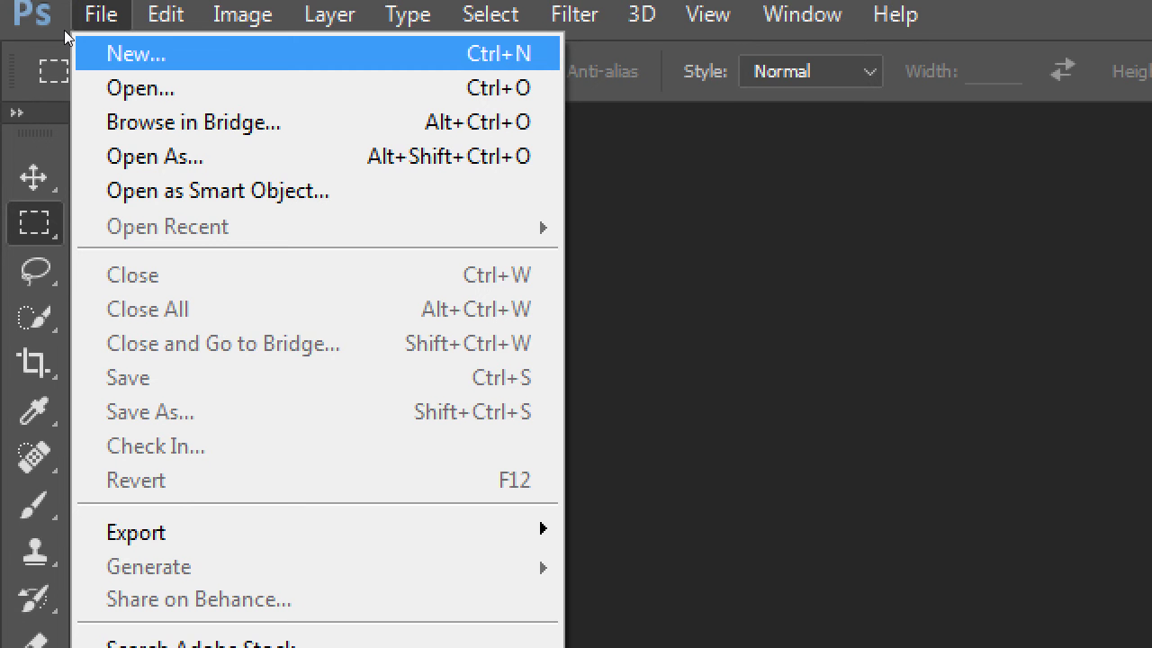
pyautogui.press('Return')
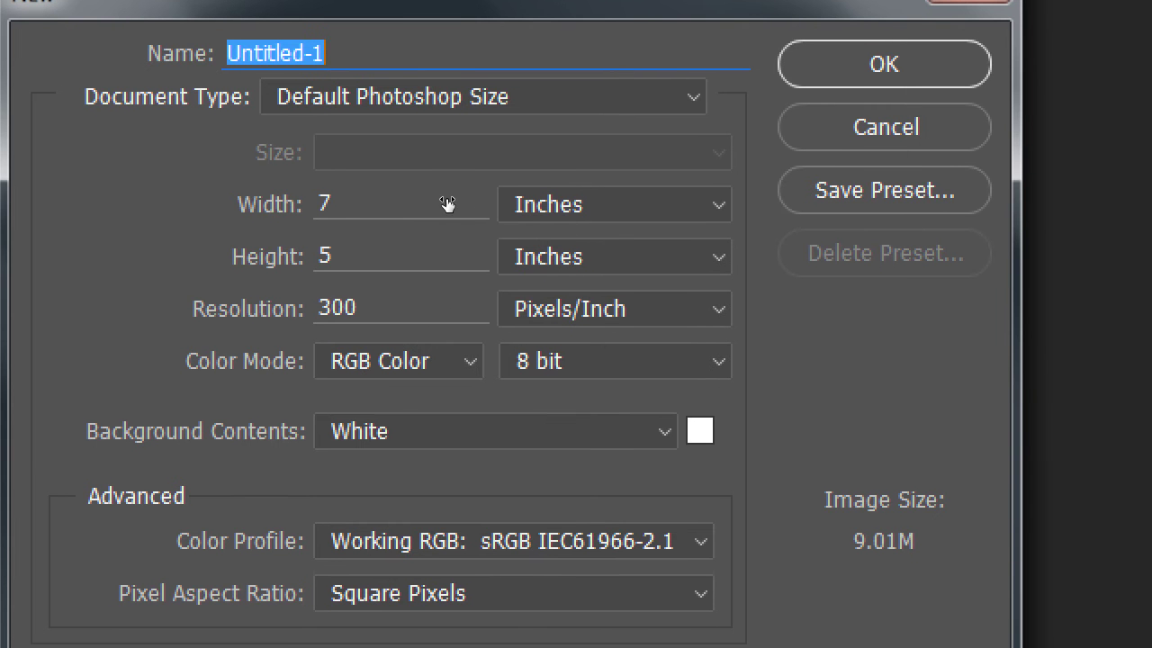
pyautogui.click(636, 198)
pyautogui.press('Up')
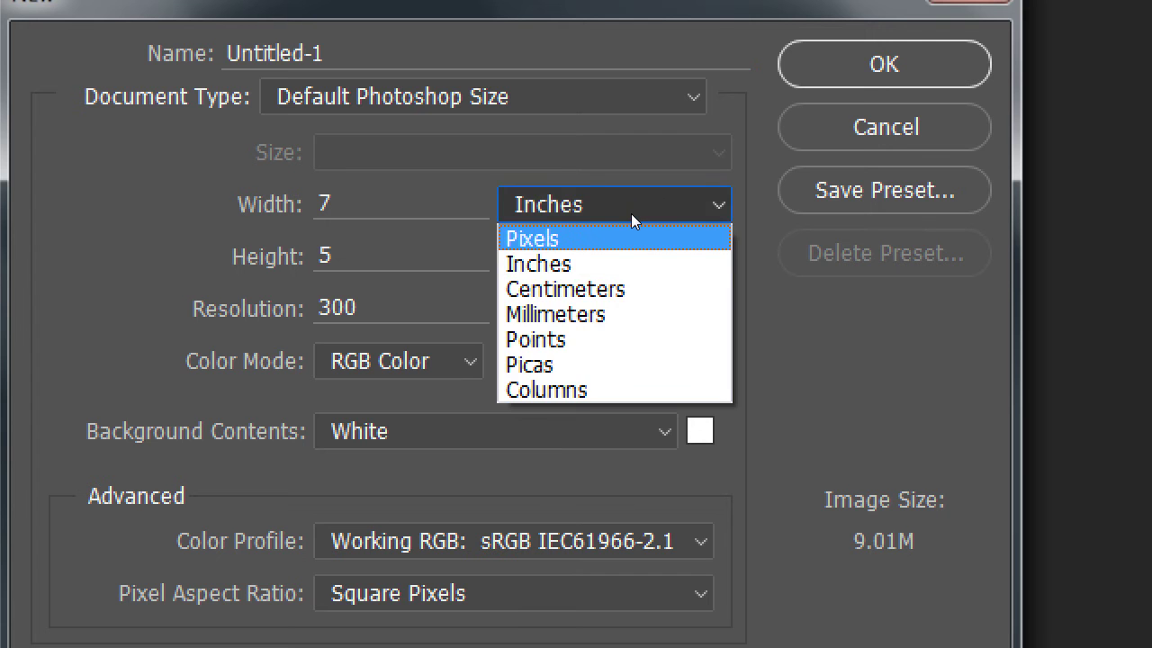
pyautogui.press('Return')
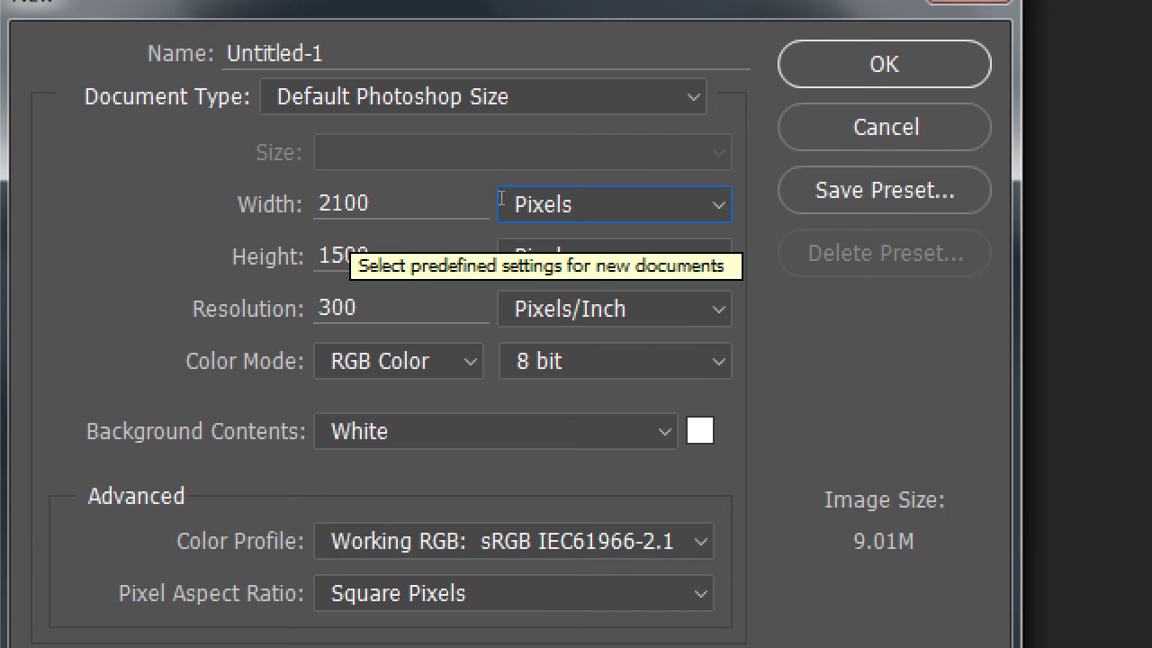
pyautogui.hotkey('shift', 'Tab')
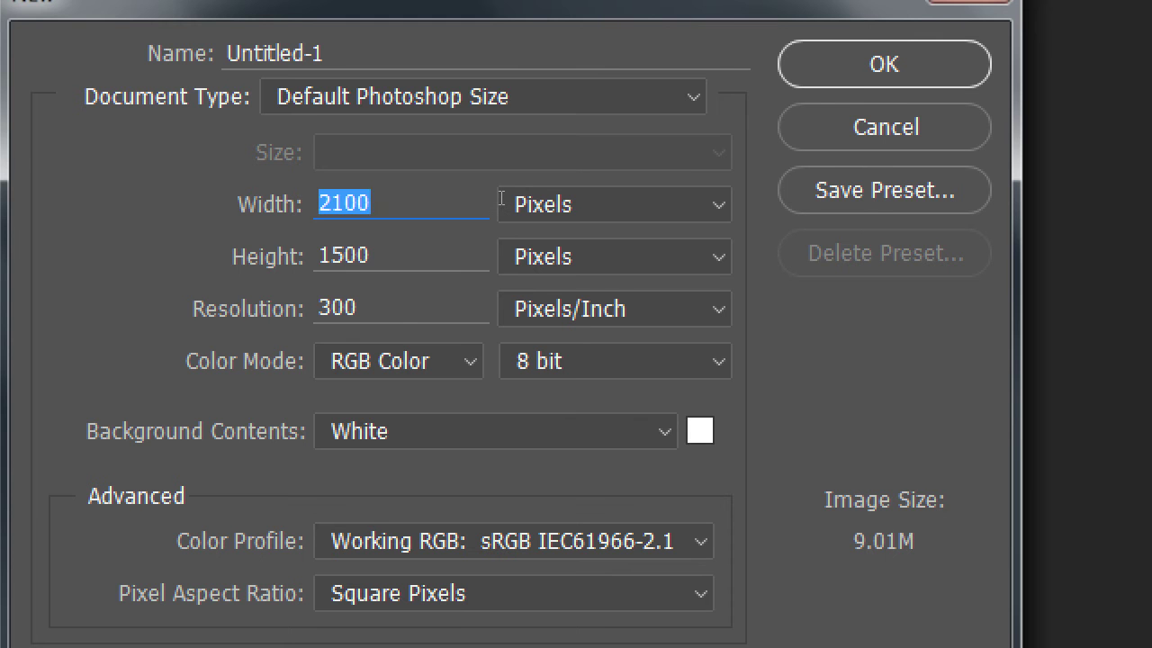
pyautogui.write('512')
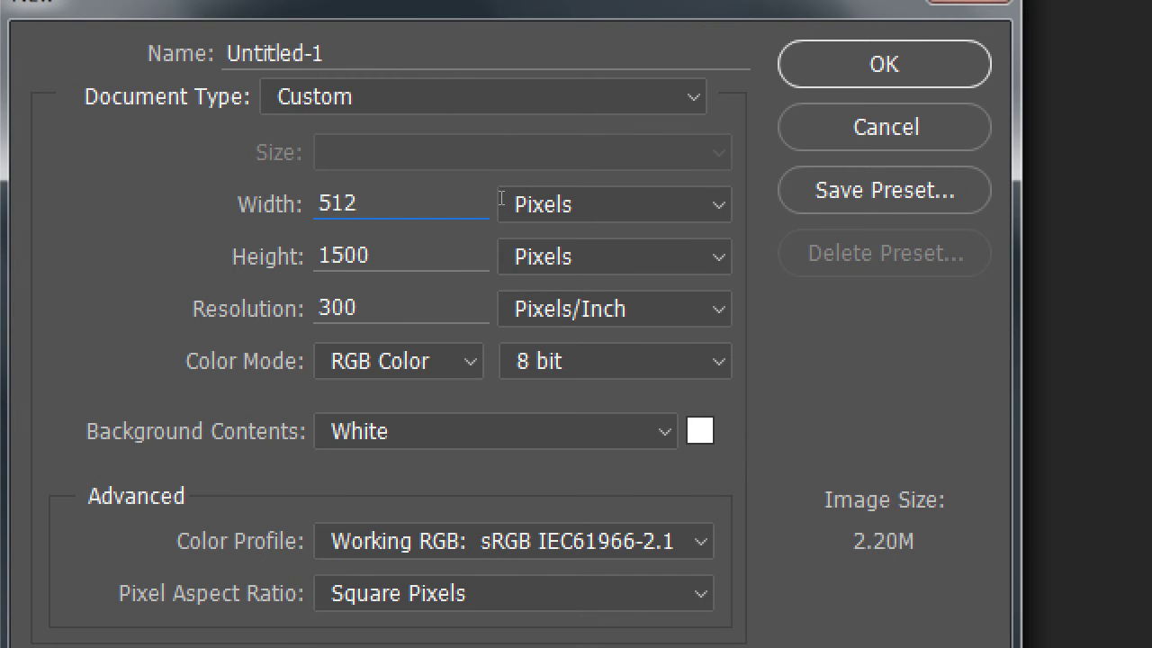
pyautogui.press('Tab')
pyautogui.press('Tab')
pyautogui.write('512')
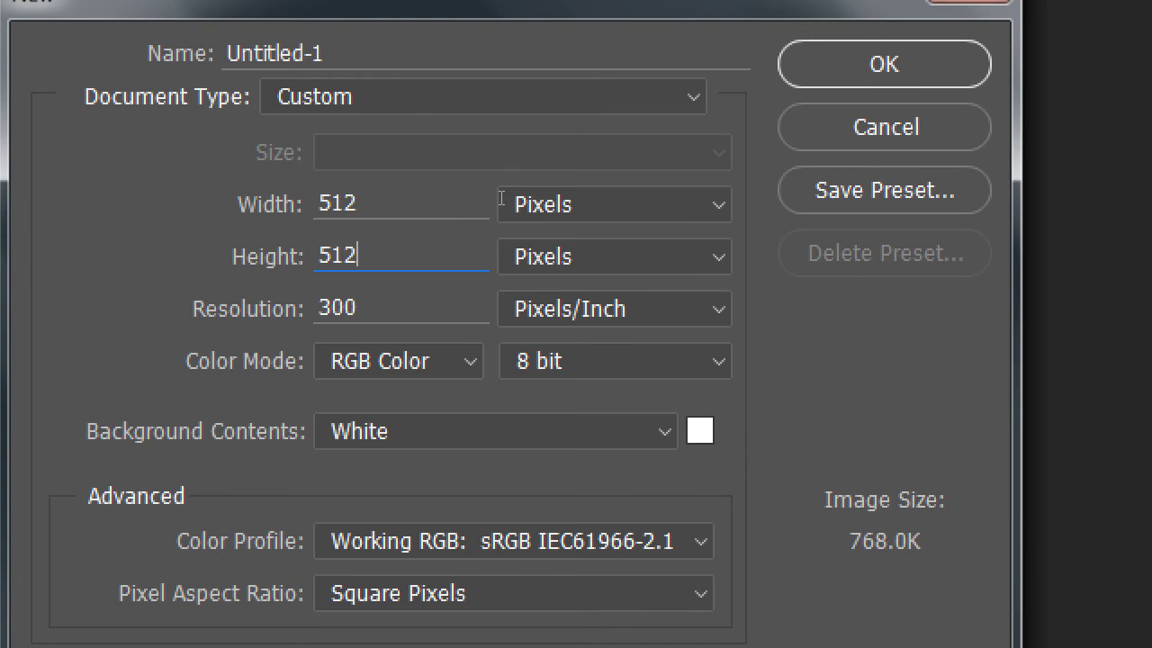
pyautogui.press('Tab')
pyautogui.press('Tab')
pyautogui.write('72')
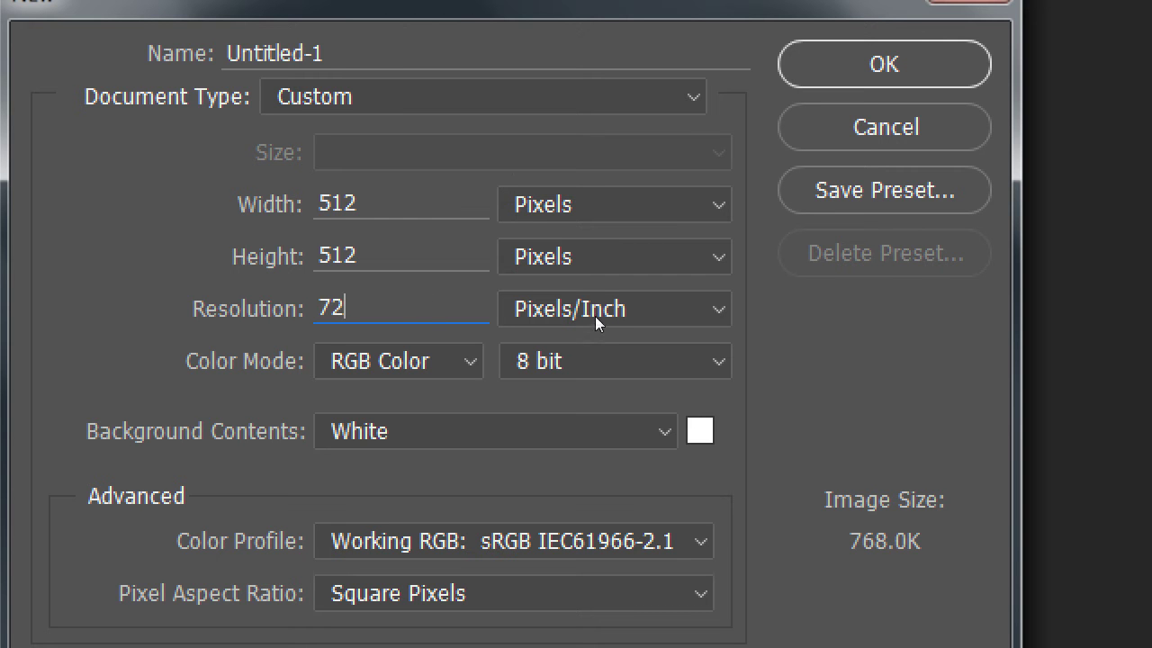
# Set the background contents to Transparent, keep pixel units, and create the document
pyautogui.press('Tab')
pyautogui.press('Tab')
pyautogui.press('Tab')
pyautogui.press('Tab')
pyautogui.hotkey('alt', 'Down')
pyautogui.press('Down')
pyautogui.press('Down')
pyautogui.press('Return')
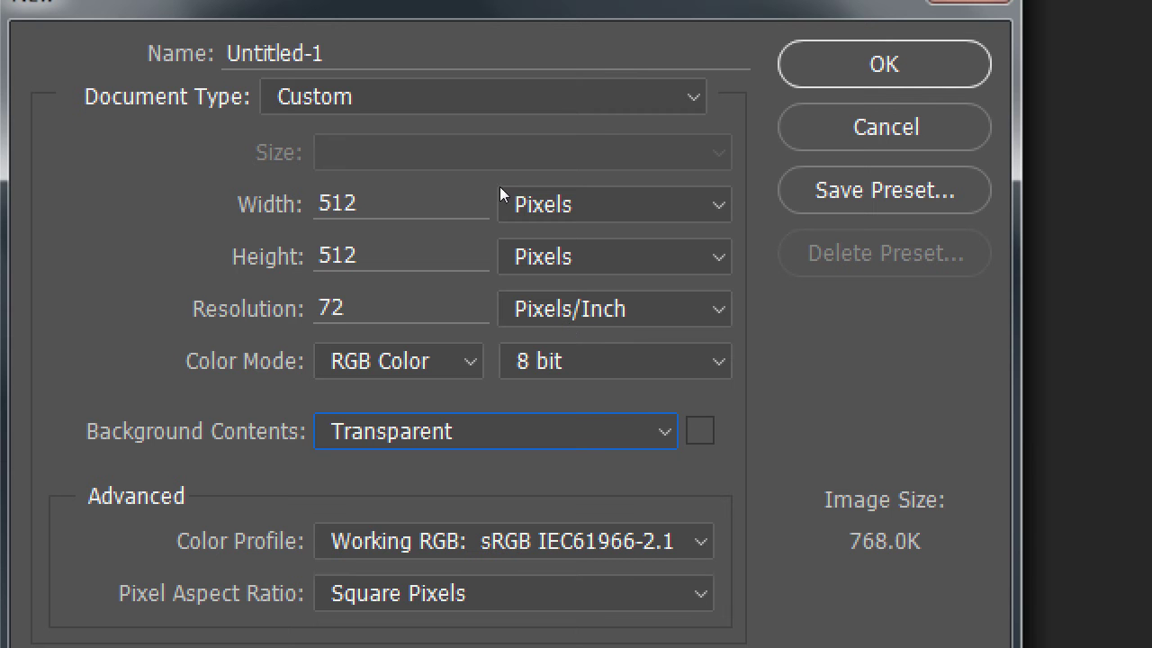
pyautogui.click(633, 207)
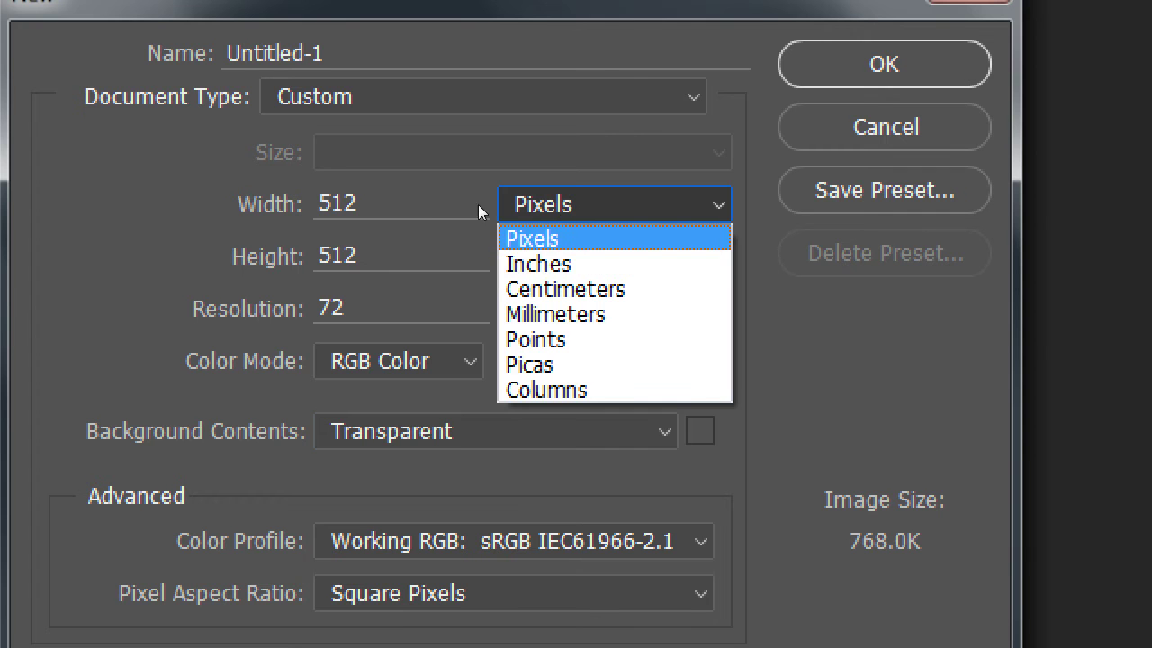
pyautogui.click(381, 201)
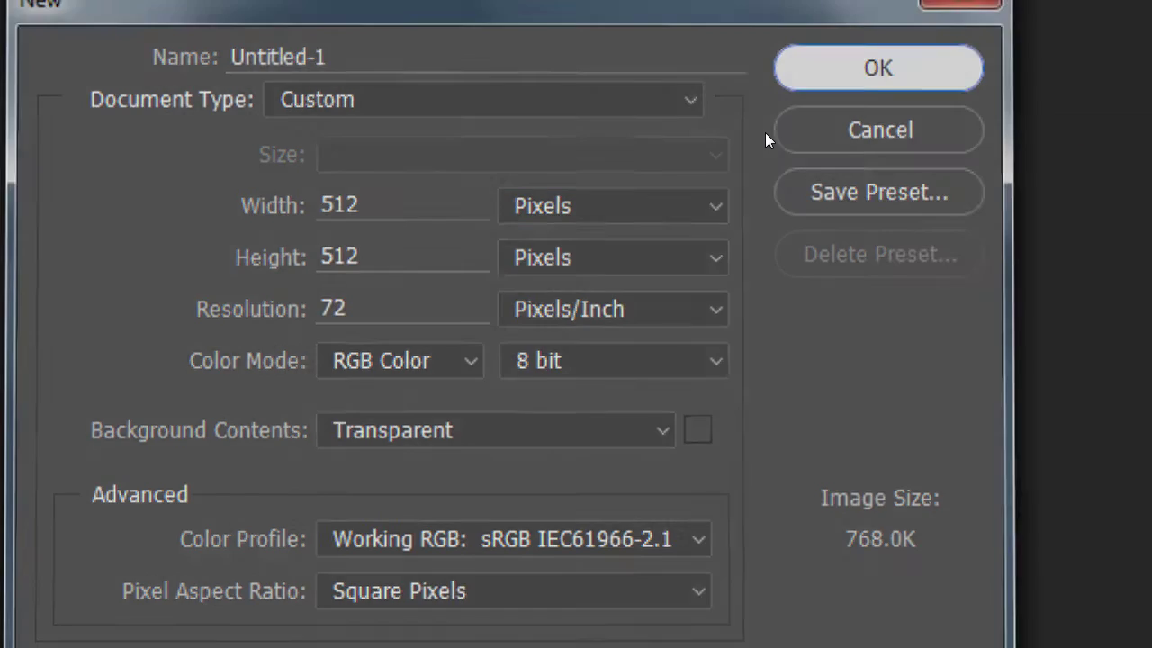
pyautogui.press('Return')
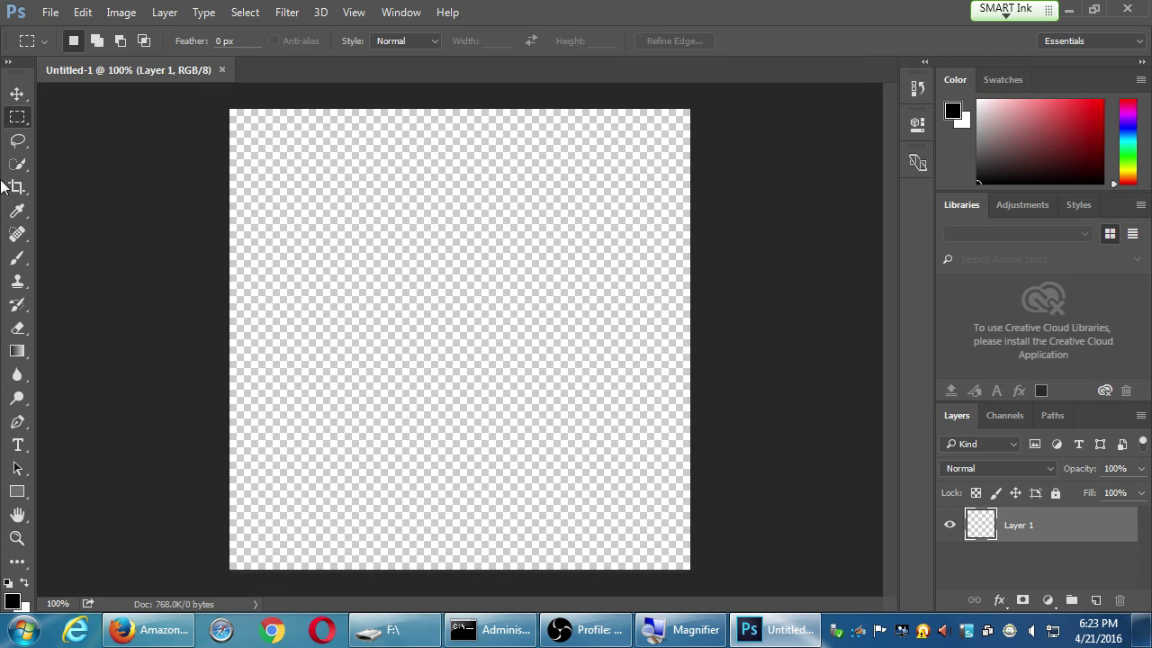
# Choose Save As and pick the HP_32GB (F:) drive as the save location
pyautogui.click(48, 14)
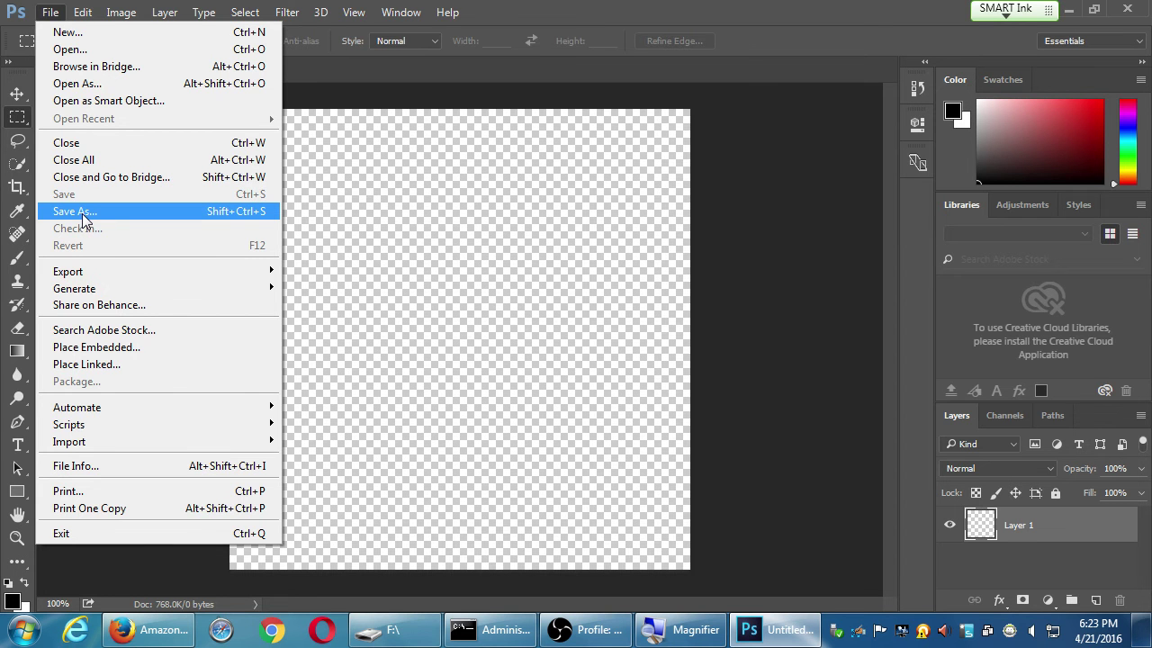
pyautogui.click(82, 213)
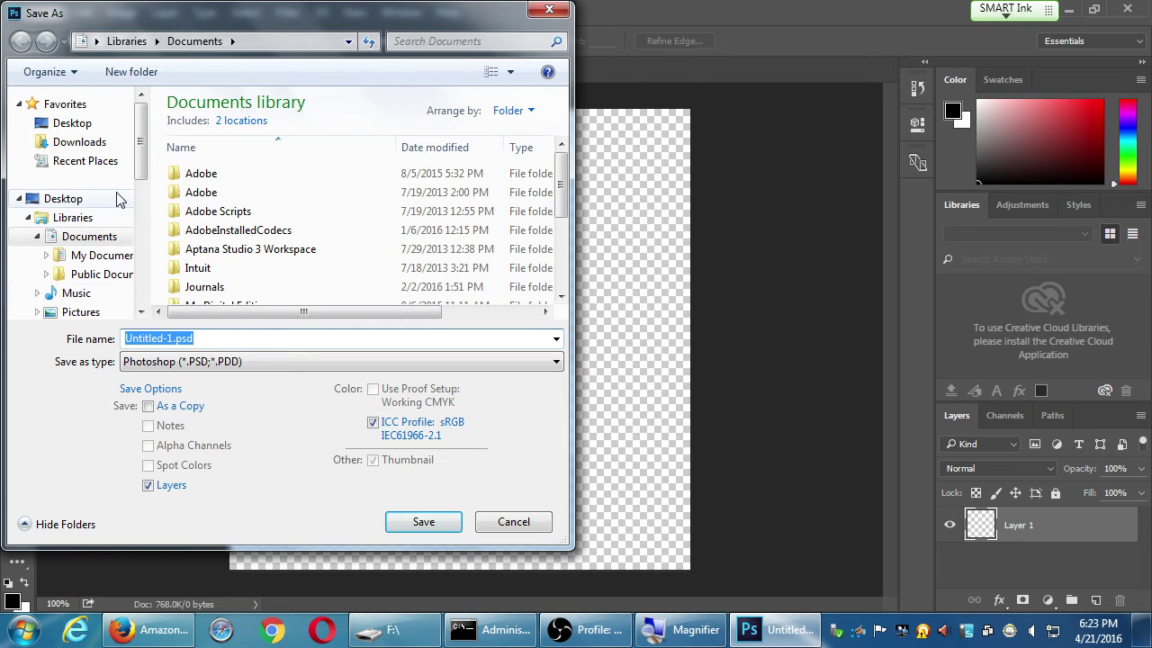
pyautogui.moveTo(141, 159); pyautogui.dragTo(139, 226)
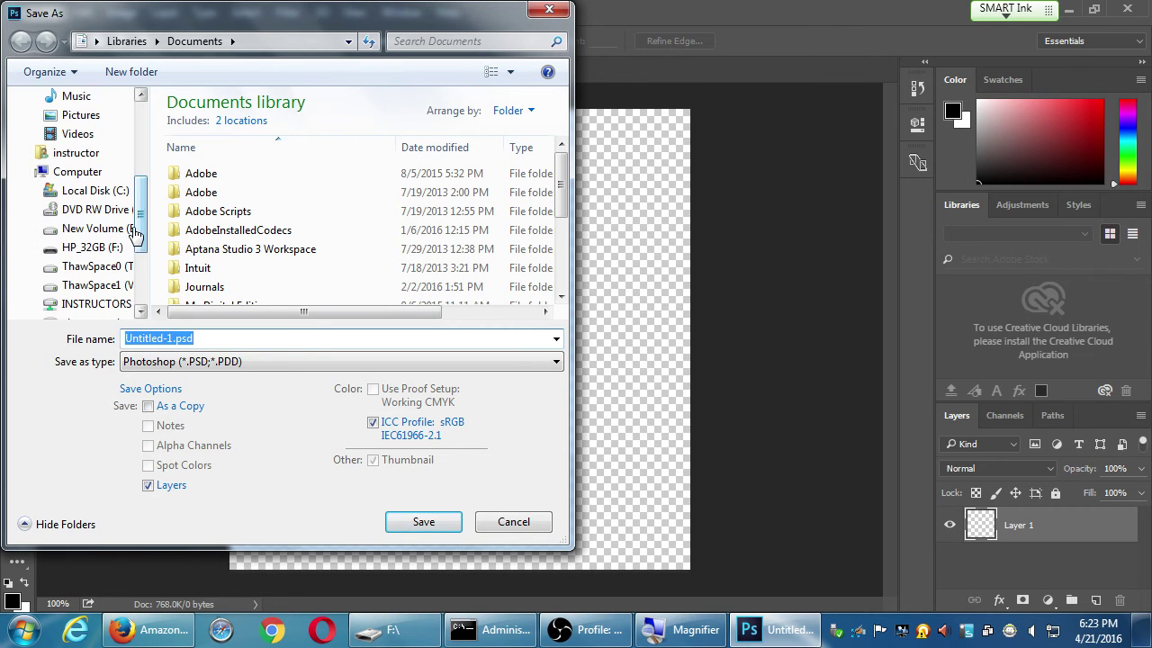
pyautogui.click(94, 248)
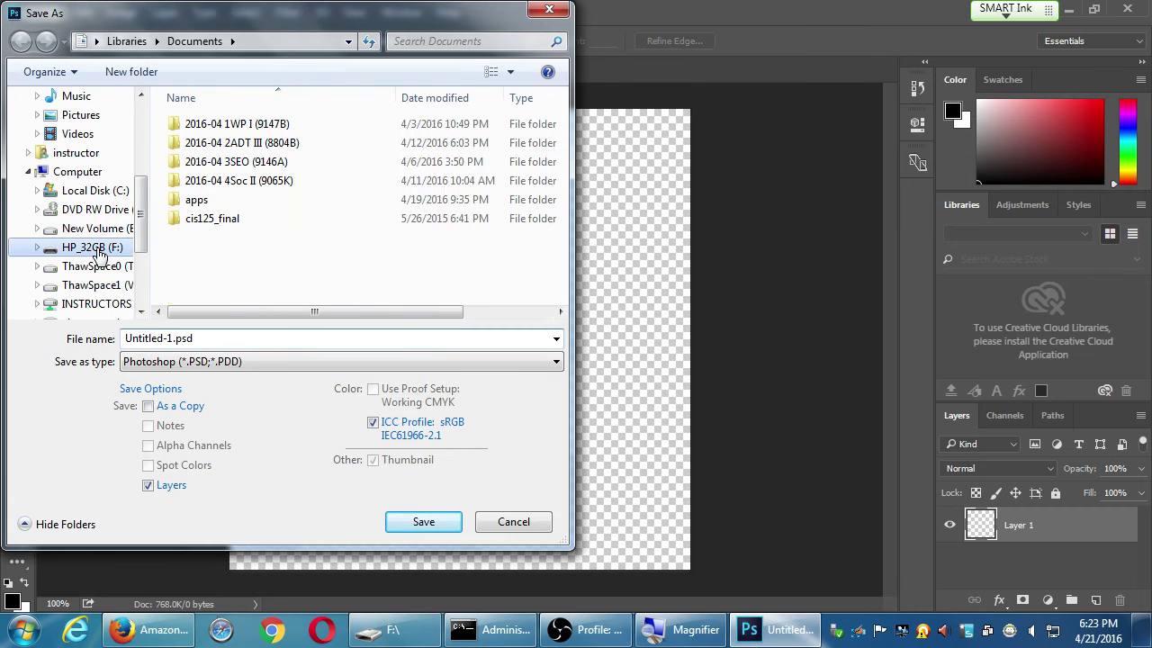
# Save the file as app-icon.psd, keeping Maximize Compatibility checked
pyautogui.doubleClick(203, 338)
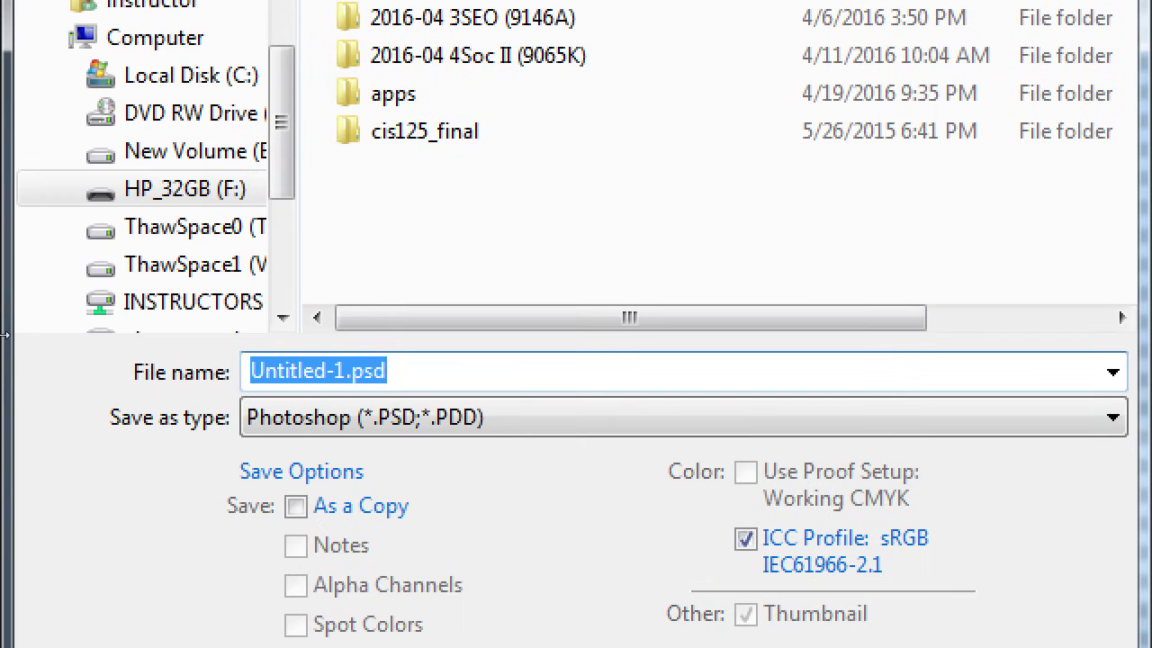
pyautogui.press('End')
pyautogui.press('Left')
pyautogui.press('Left')
pyautogui.press('Left')
pyautogui.press('Left')
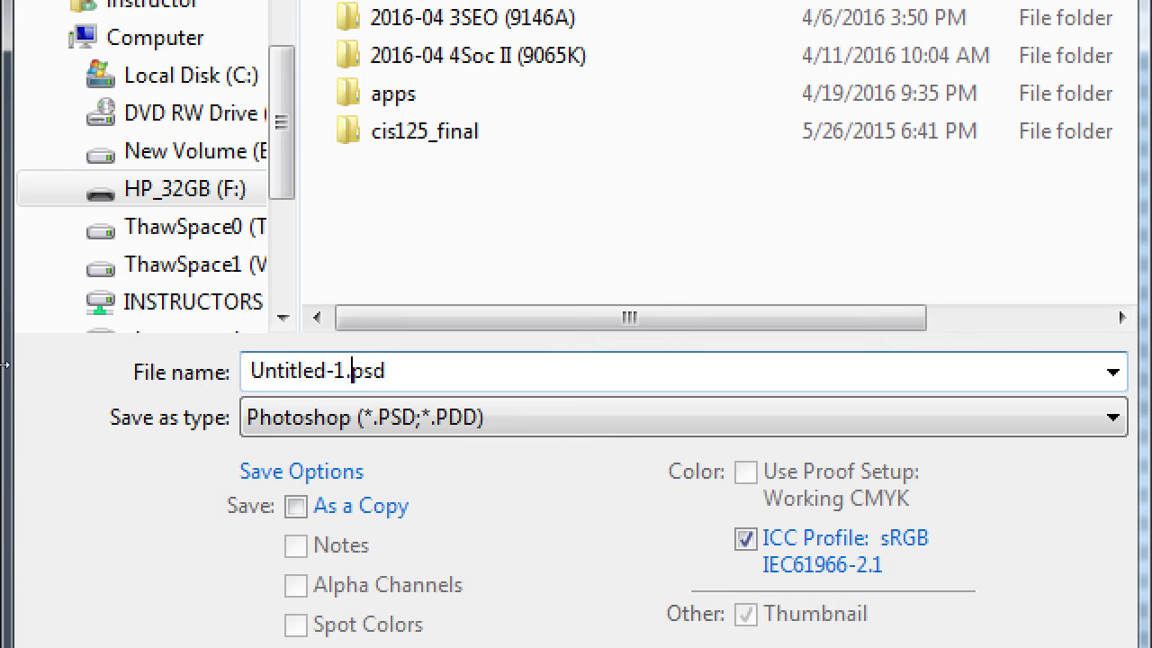
pyautogui.hotkey('shift', 'Home')
pyautogui.write('app-')
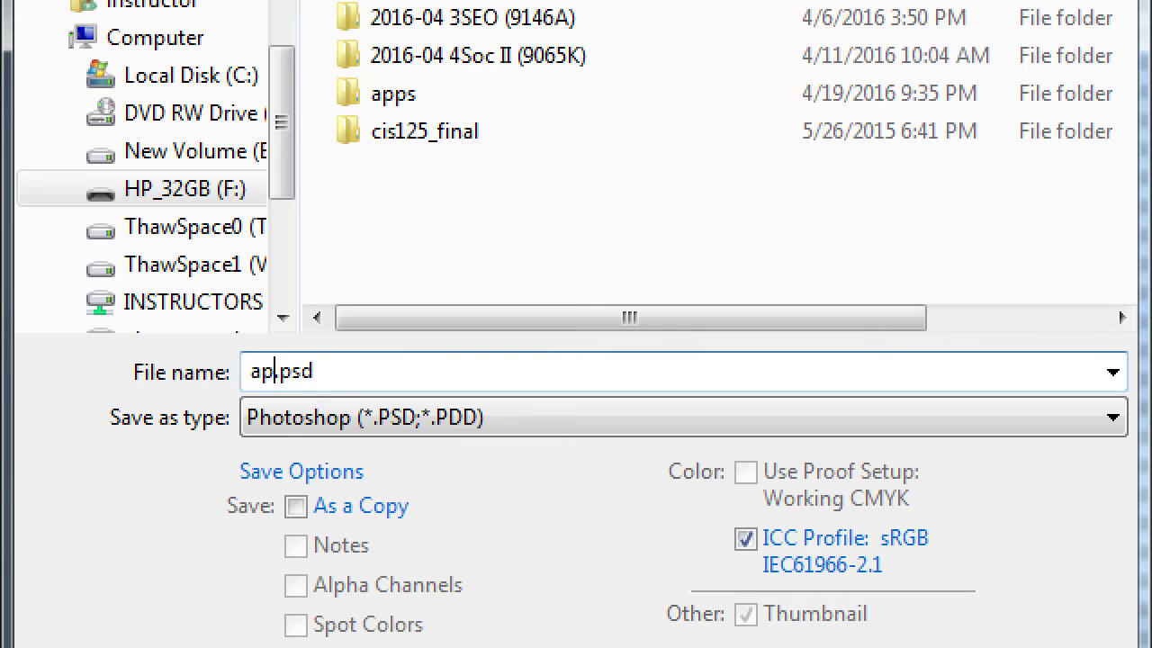
pyautogui.write('icon')
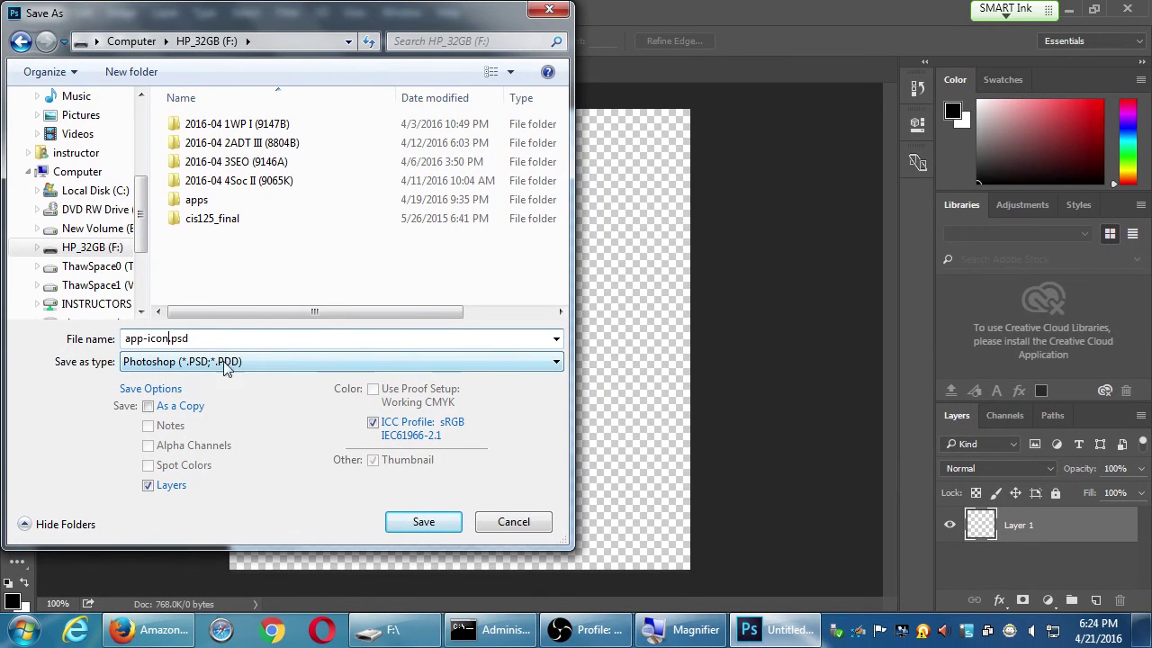
pyautogui.click(425, 523)
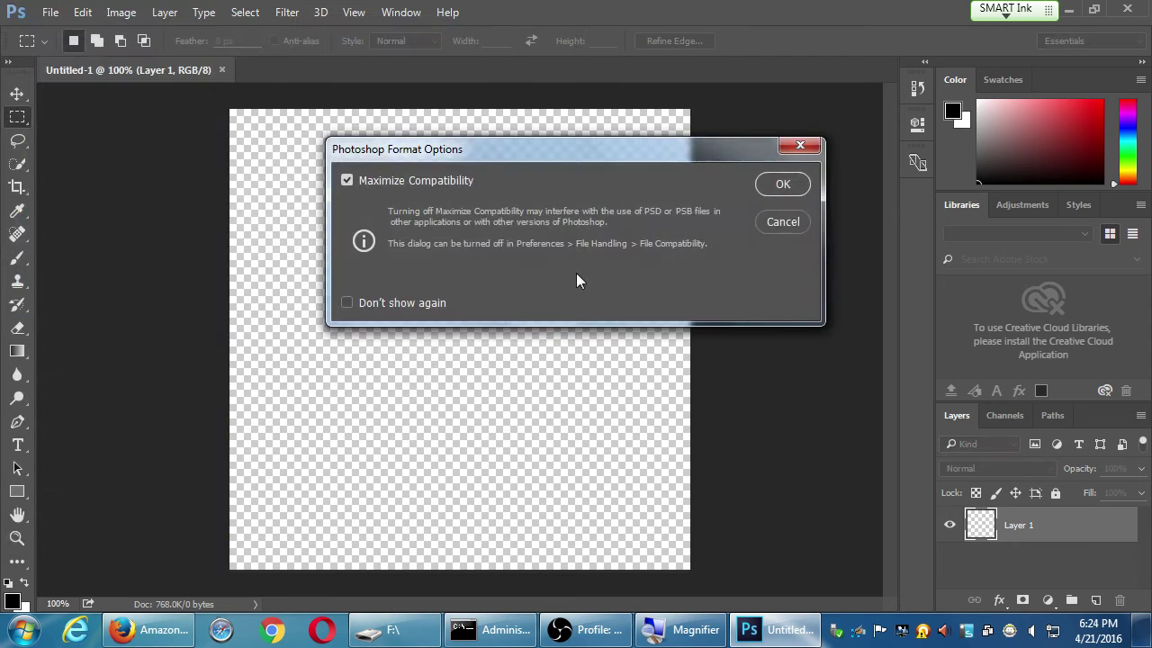
pyautogui.moveTo(566, 159); pyautogui.dragTo(543, 143)
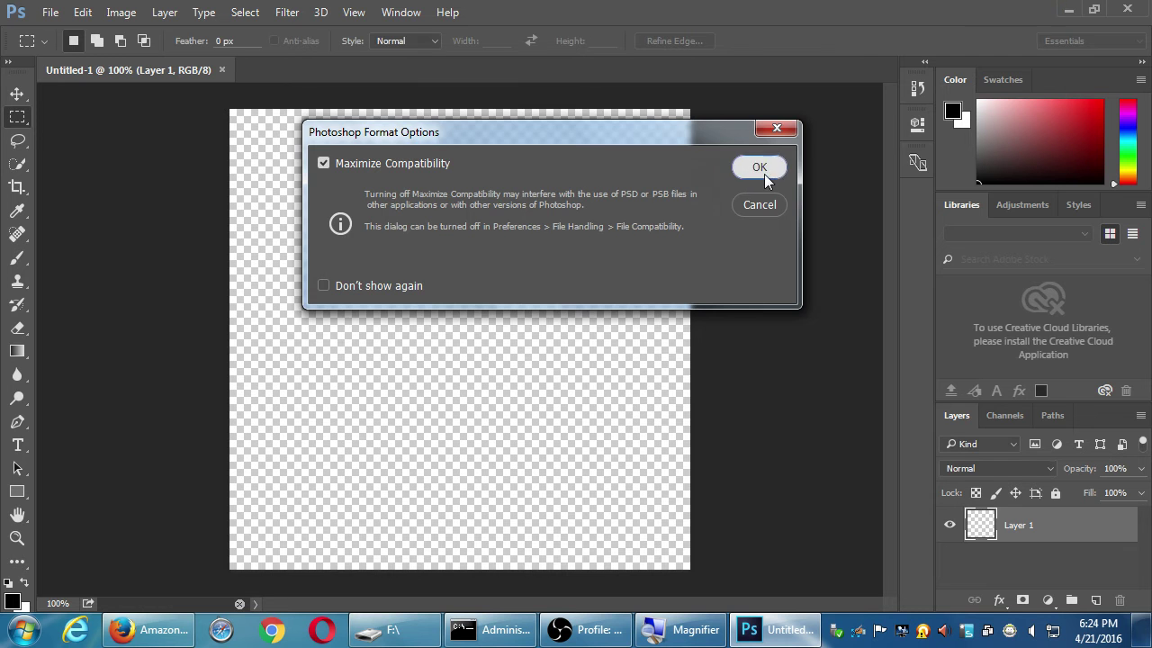
pyautogui.click(764, 173)
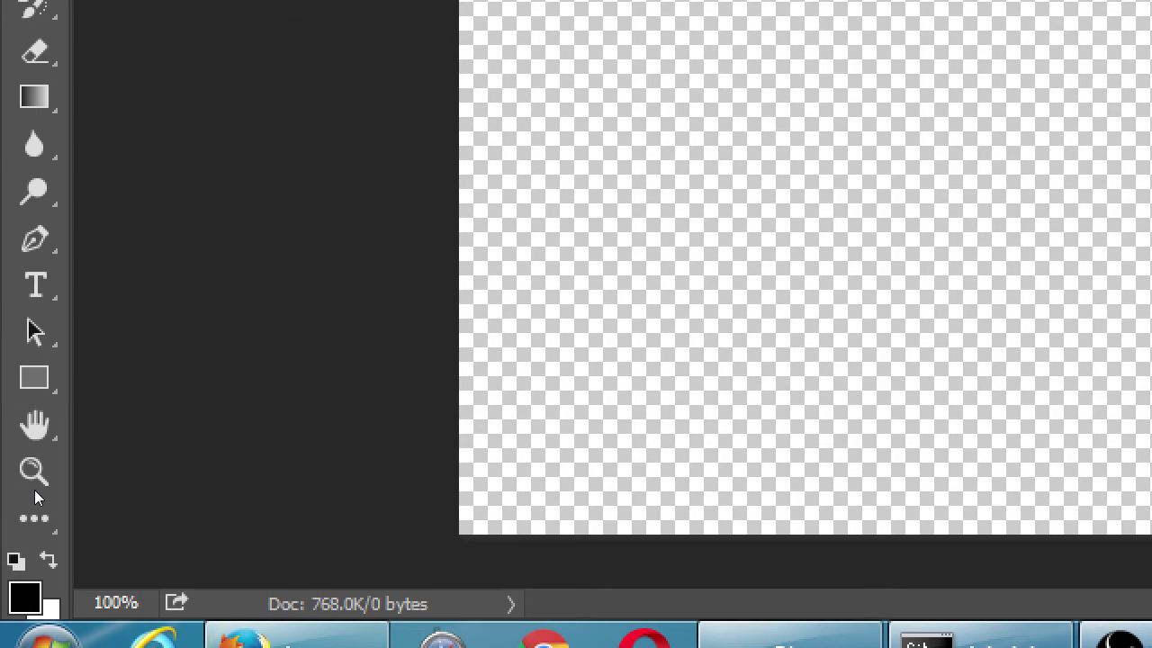
# Switch to the Rectangle shape tool group with the U shortcut
pyautogui.press('u')
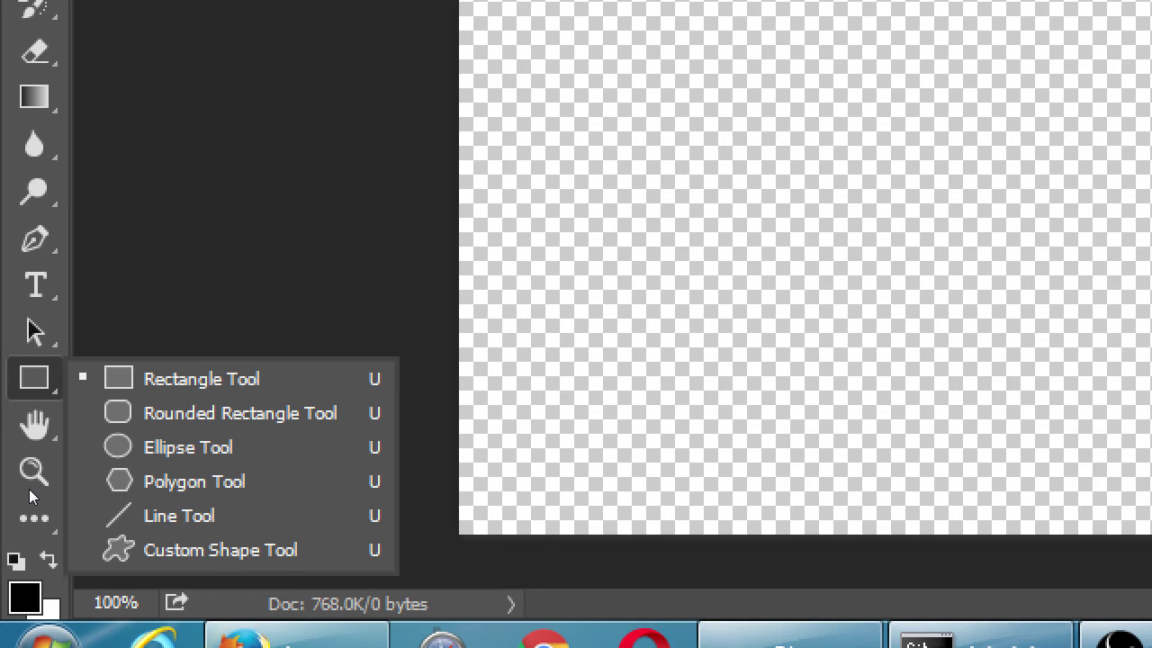
# Activate the Custom Shape tool and show its Shape picker's list of shape sets
pyautogui.press('Escape')
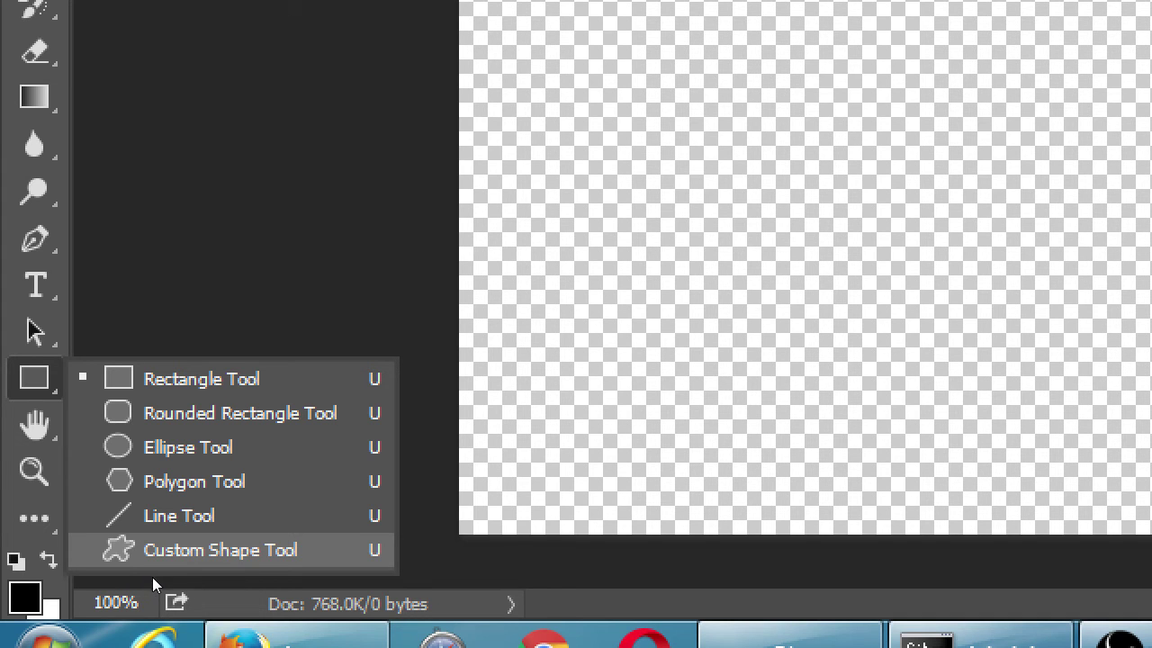
pyautogui.click(153, 578)
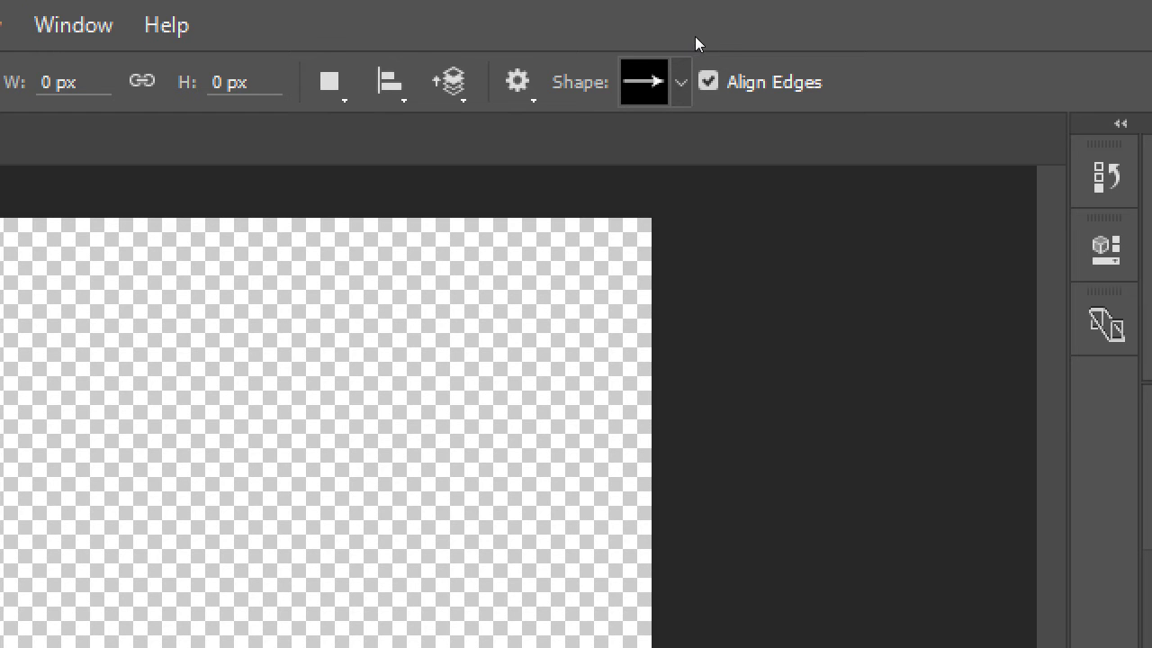
pyautogui.click(681, 82)
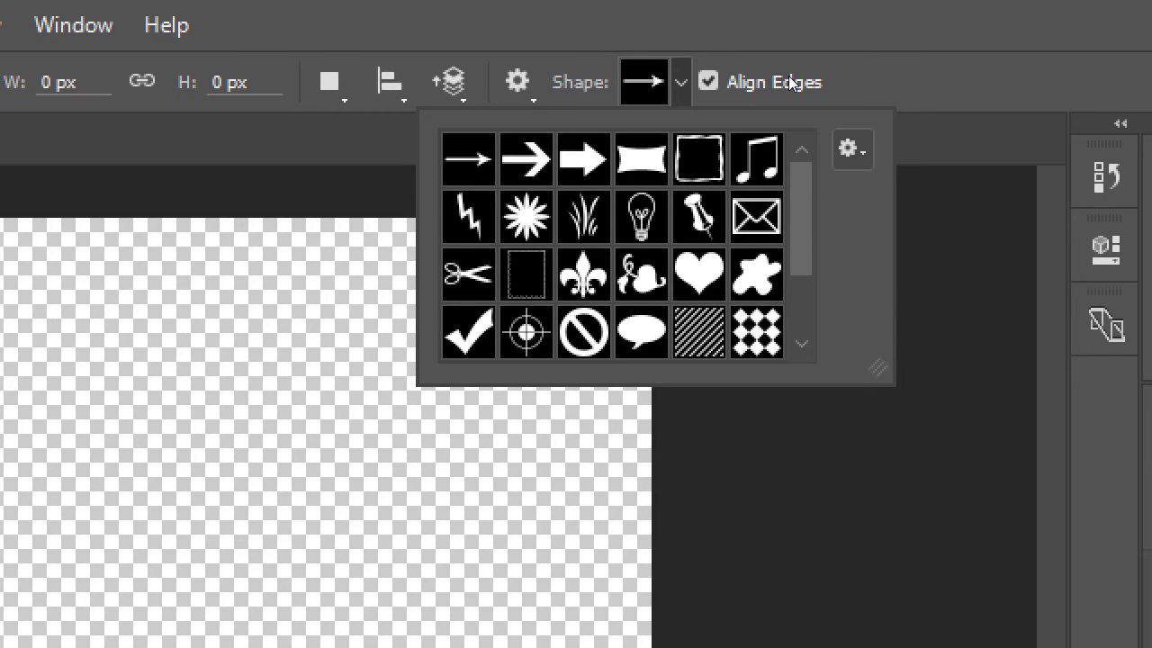
pyautogui.click(852, 149)
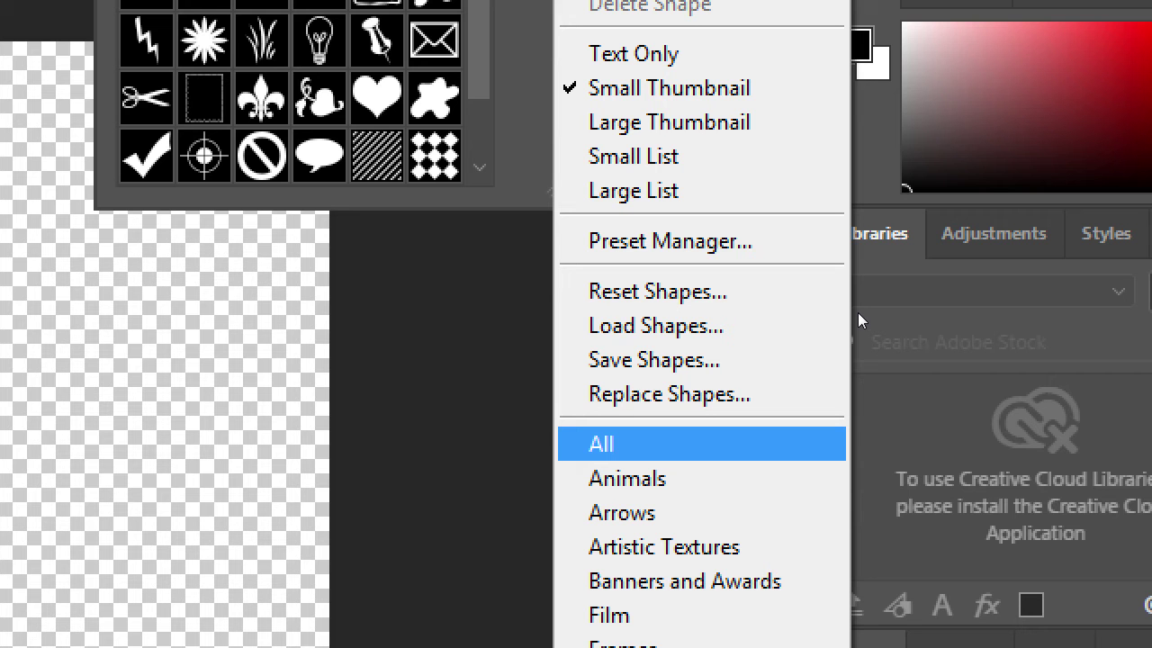
# Load the All shapes set, replacing the current shape presets
pyautogui.press('Return')
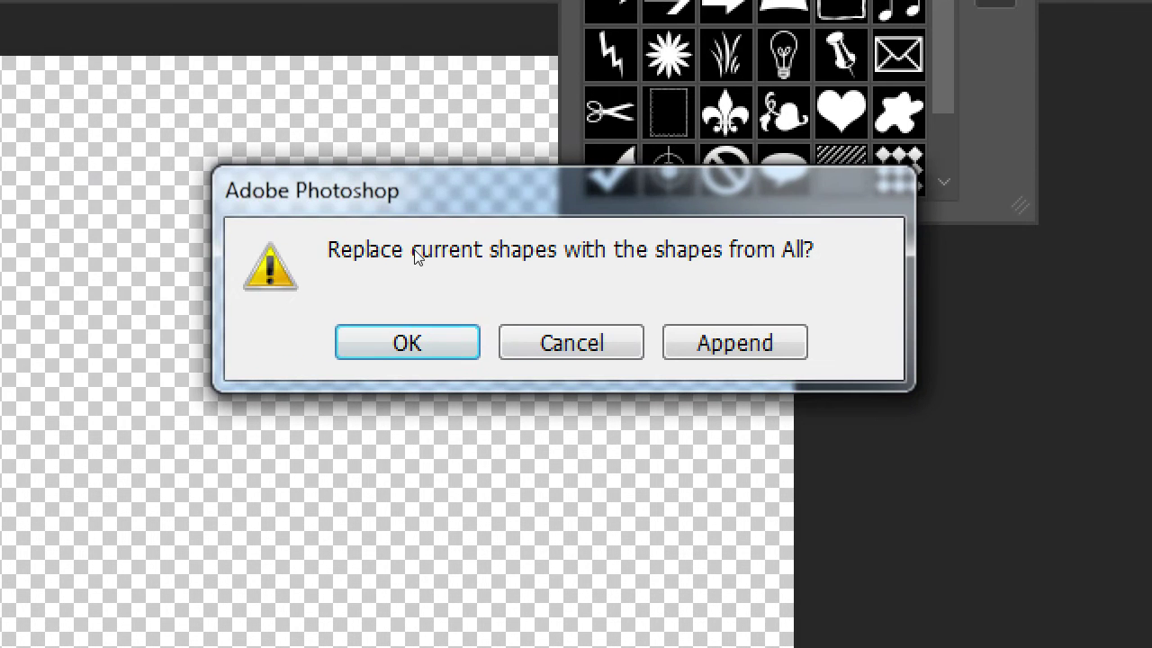
pyautogui.moveTo(488, 176); pyautogui.dragTo(483, 170)
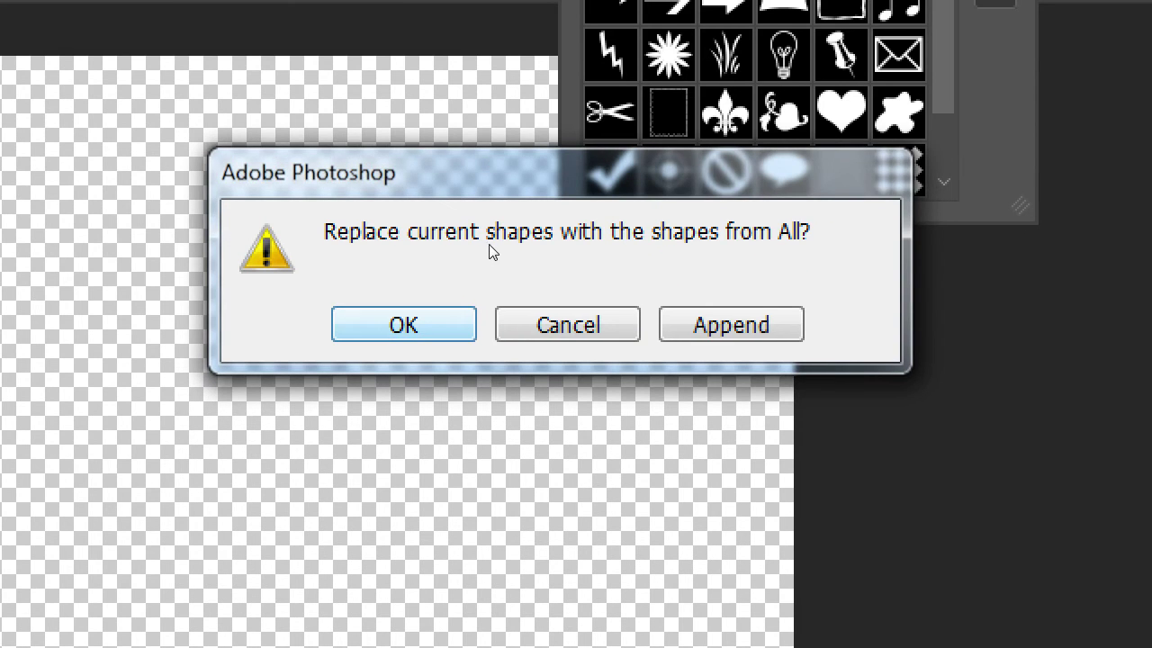
pyautogui.press('Return')
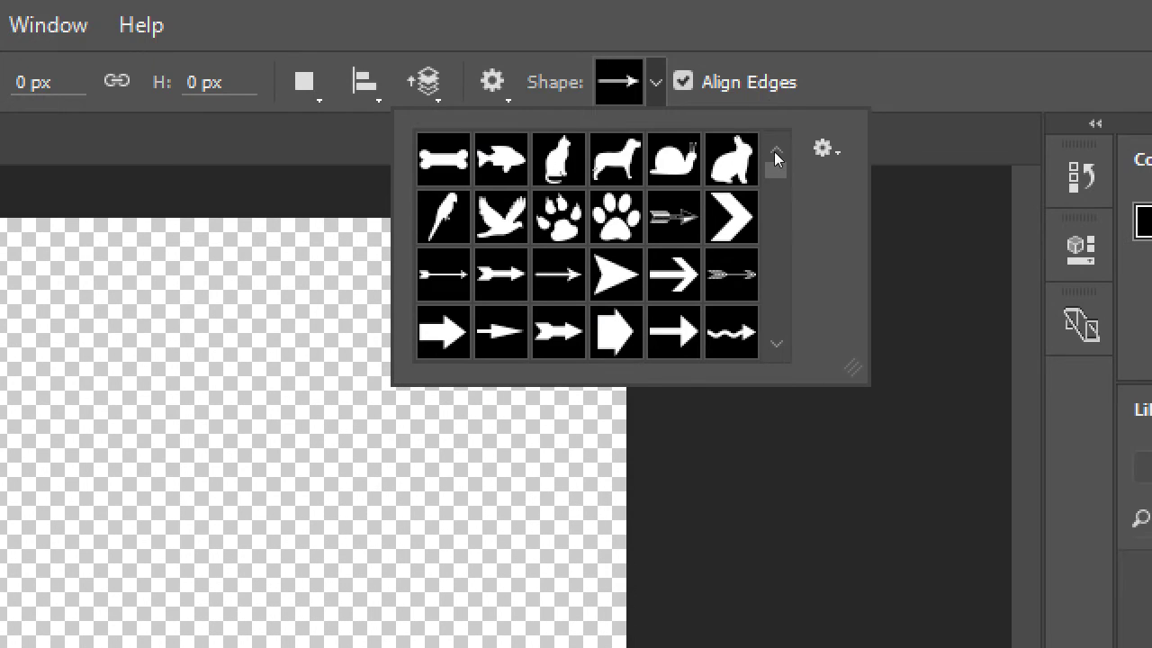
# Choose the School figure-pair shape from the presets
pyautogui.scroll(-4, 765, 172)
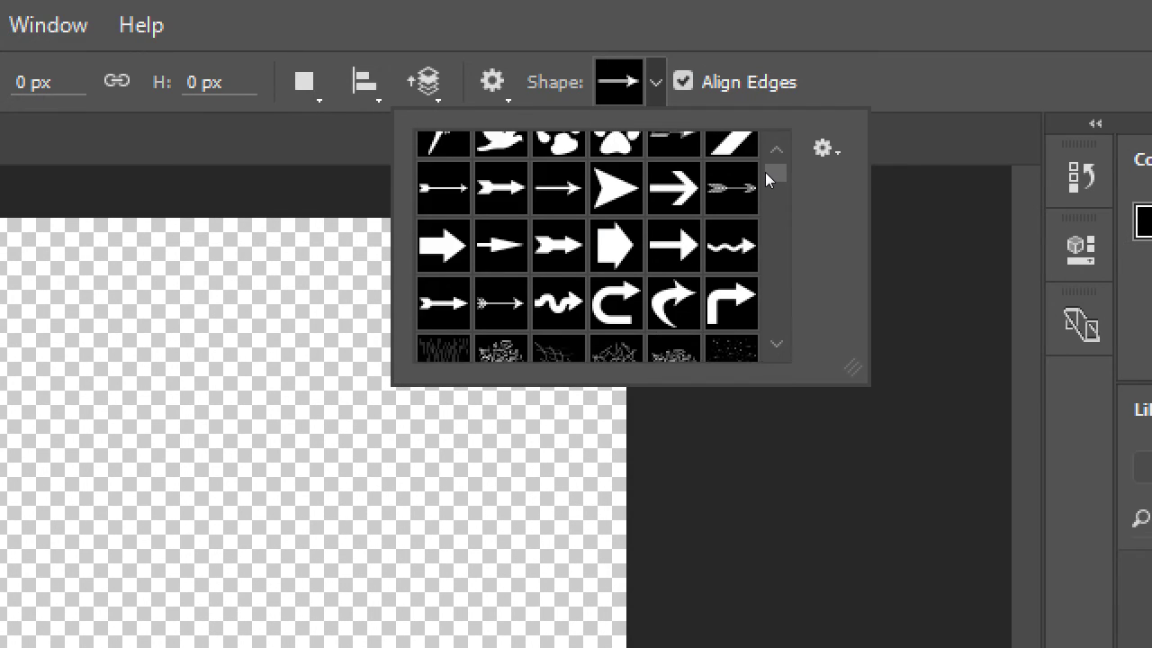
pyautogui.scroll(-2, 765, 172)
pyautogui.scroll(-4, 762, 147)
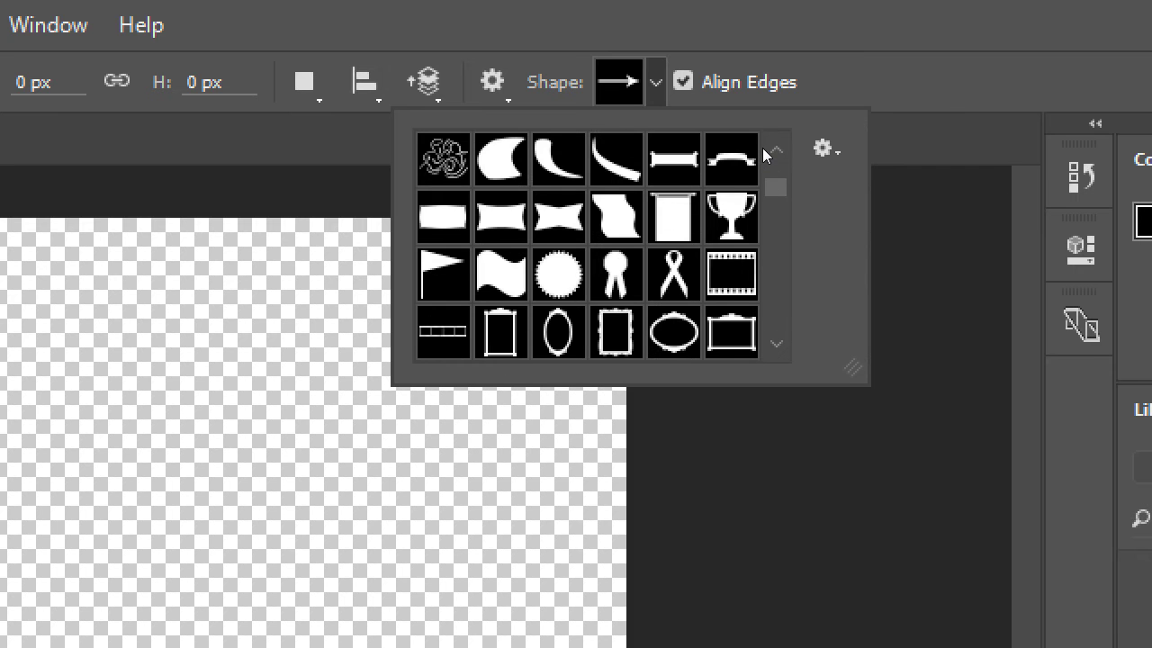
pyautogui.scroll(-10, 762, 147)
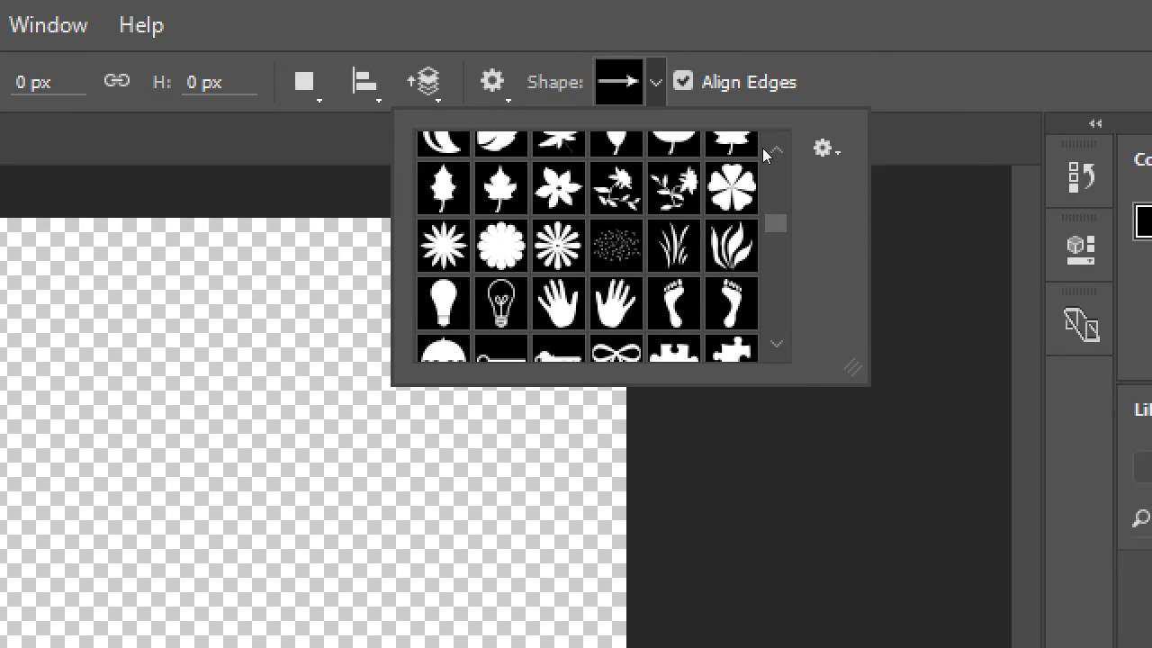
pyautogui.scroll(-10, 762, 147)
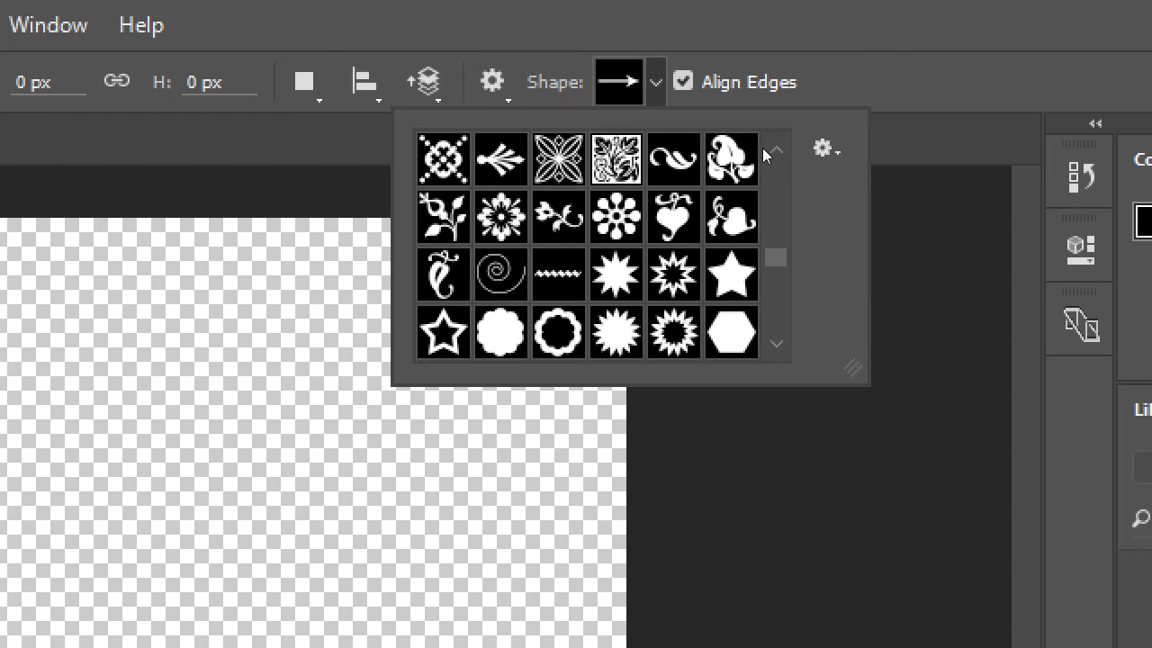
pyautogui.scroll(-3, 762, 148)
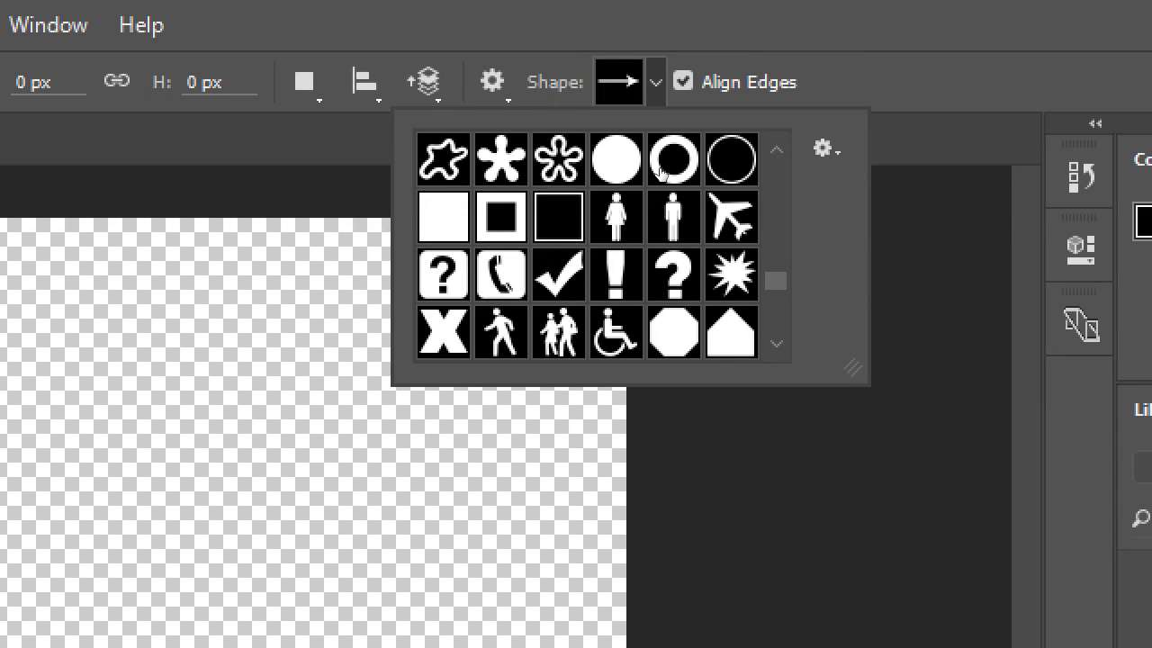
pyautogui.click(559, 332)
pyautogui.press('Return')
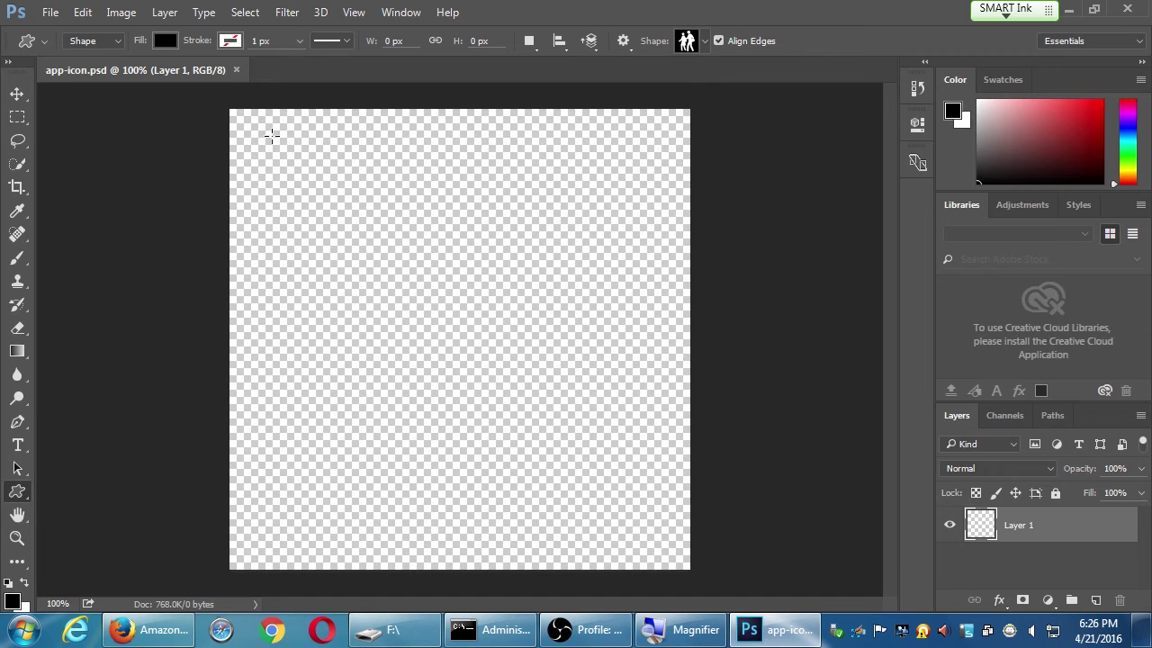
# Draw trial School shapes, including an exact 100 x 100 px one, and undo each
pyautogui.moveTo(258, 140); pyautogui.dragTo(630, 529)
pyautogui.hotkey('ctrl', 'z')
pyautogui.click(378, 236)
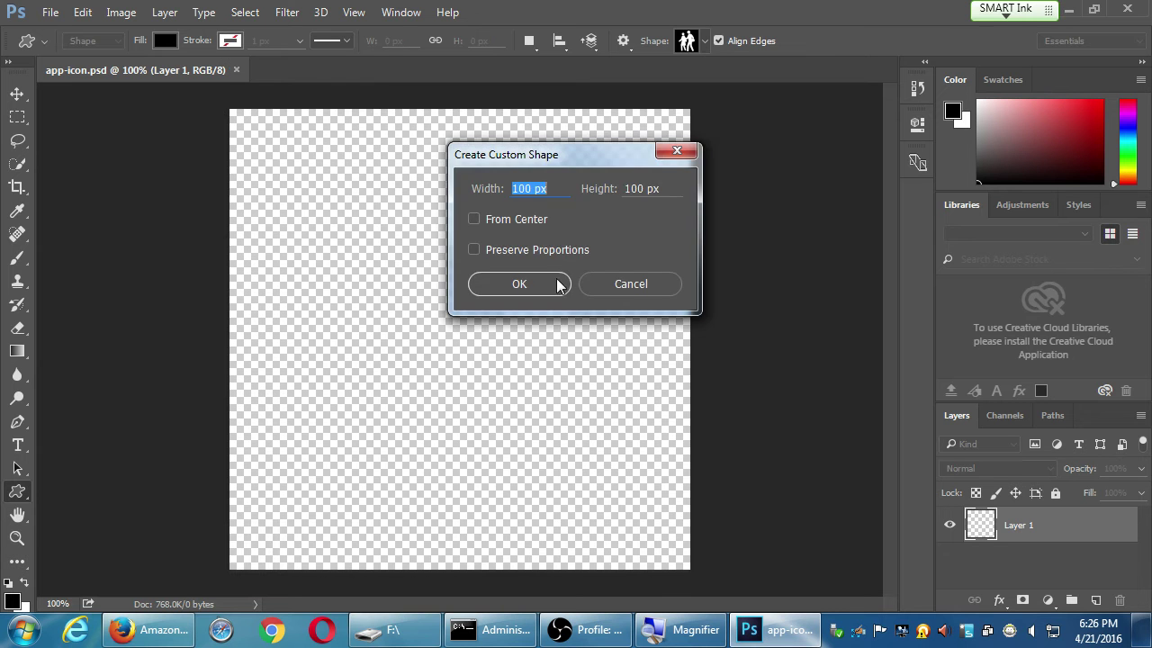
pyautogui.click(520, 280)
pyautogui.hotkey('ctrl', 'z')
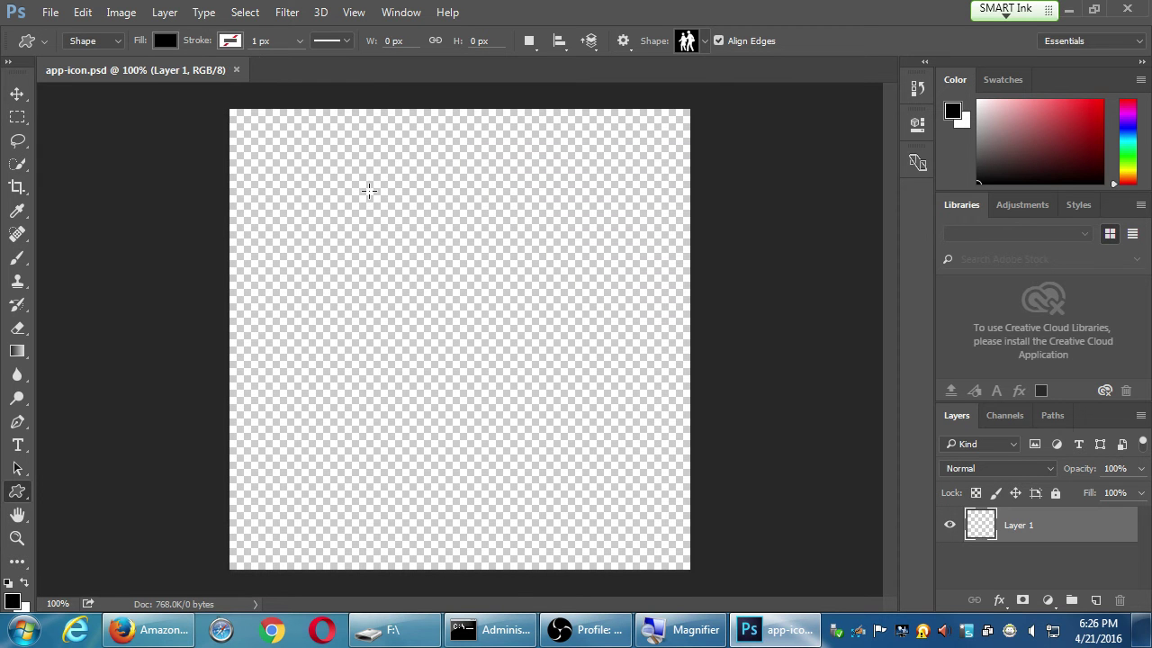
pyautogui.moveTo(255, 128); pyautogui.dragTo(655, 517)
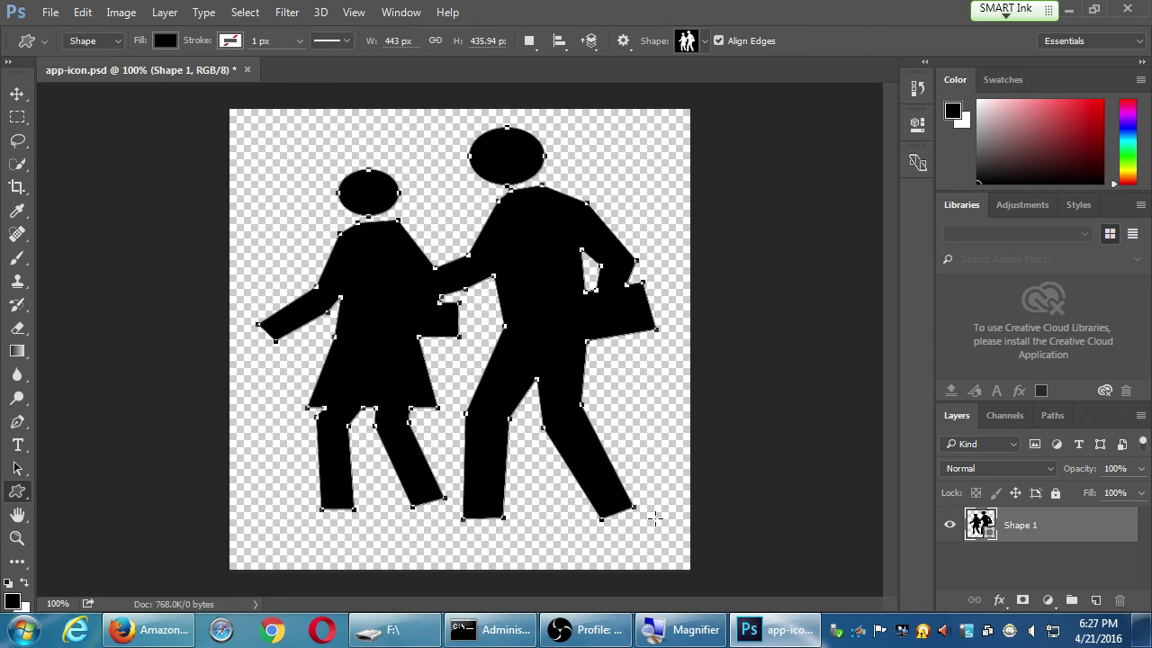
pyautogui.hotkey('ctrl', 'z')
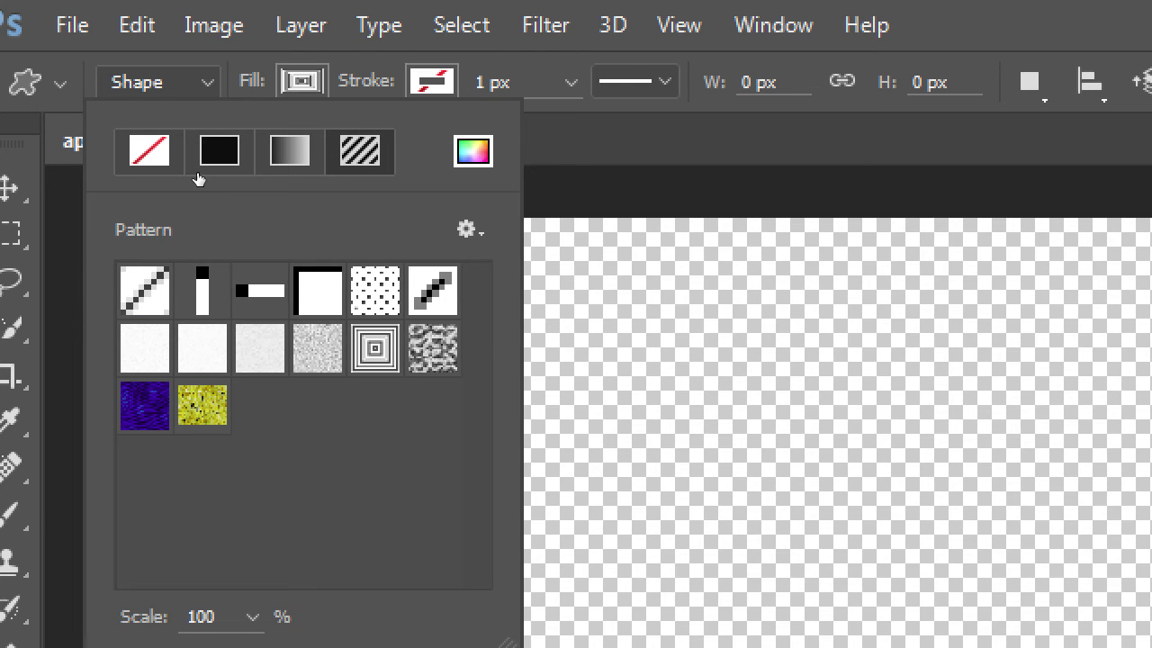
# Draw a pattern-filled figure-pair trial shape and undo it
pyautogui.press('Return')
pyautogui.moveTo(525, 302); pyautogui.dragTo(1096, 647)
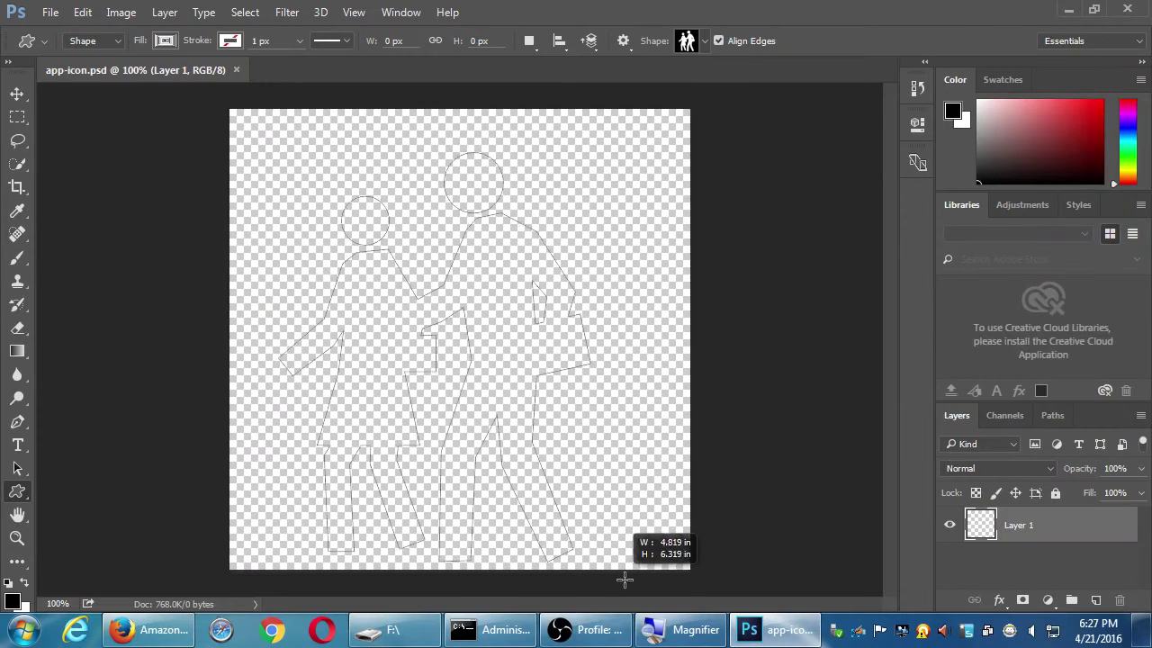
pyautogui.moveTo(562, 460); pyautogui.dragTo(563, 460)
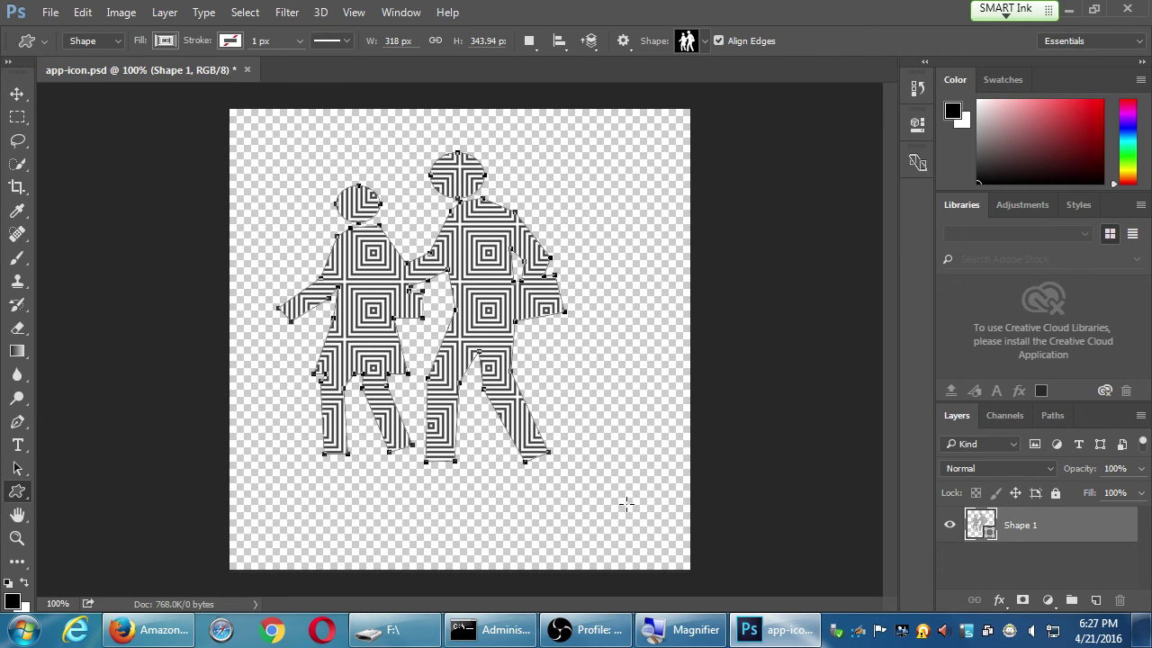
pyautogui.hotkey('ctrl', 'z')
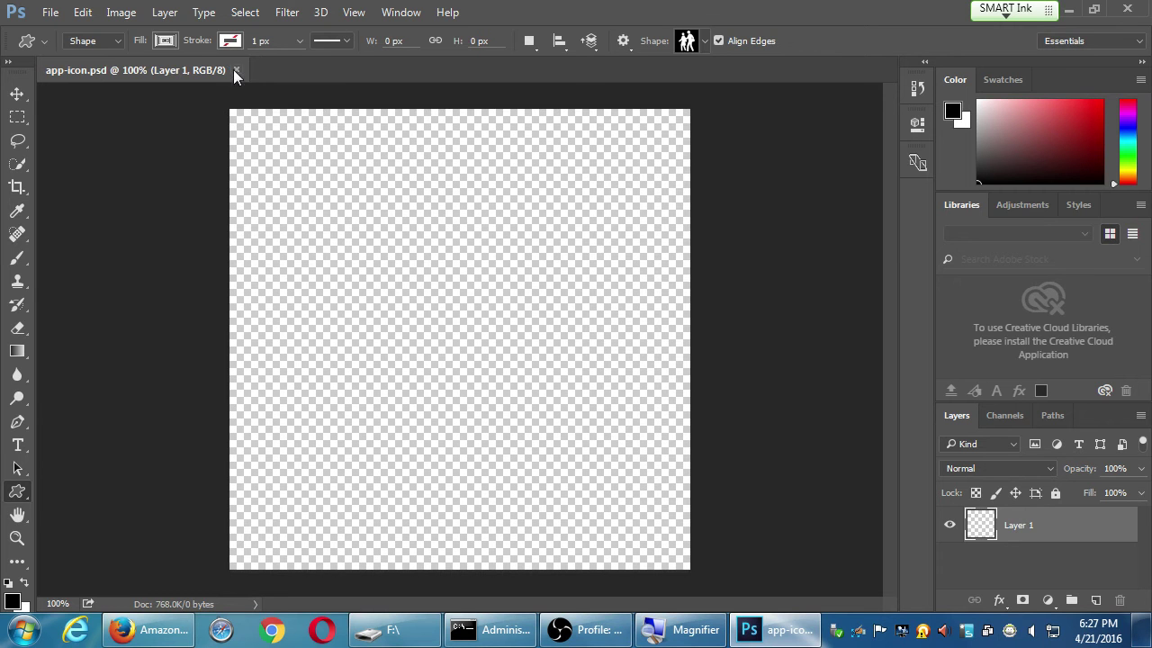
# Change the shape fill to a dark blue solid colour from the recent swatches
pyautogui.click(165, 43)
pyautogui.click(164, 42)
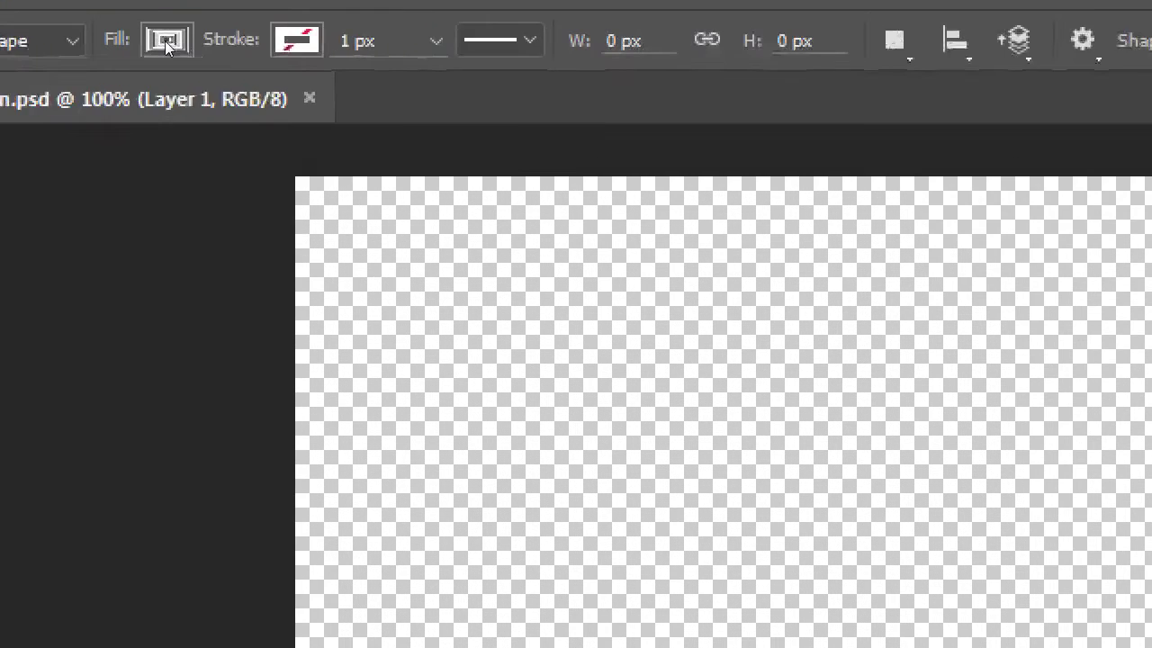
pyautogui.click(165, 42)
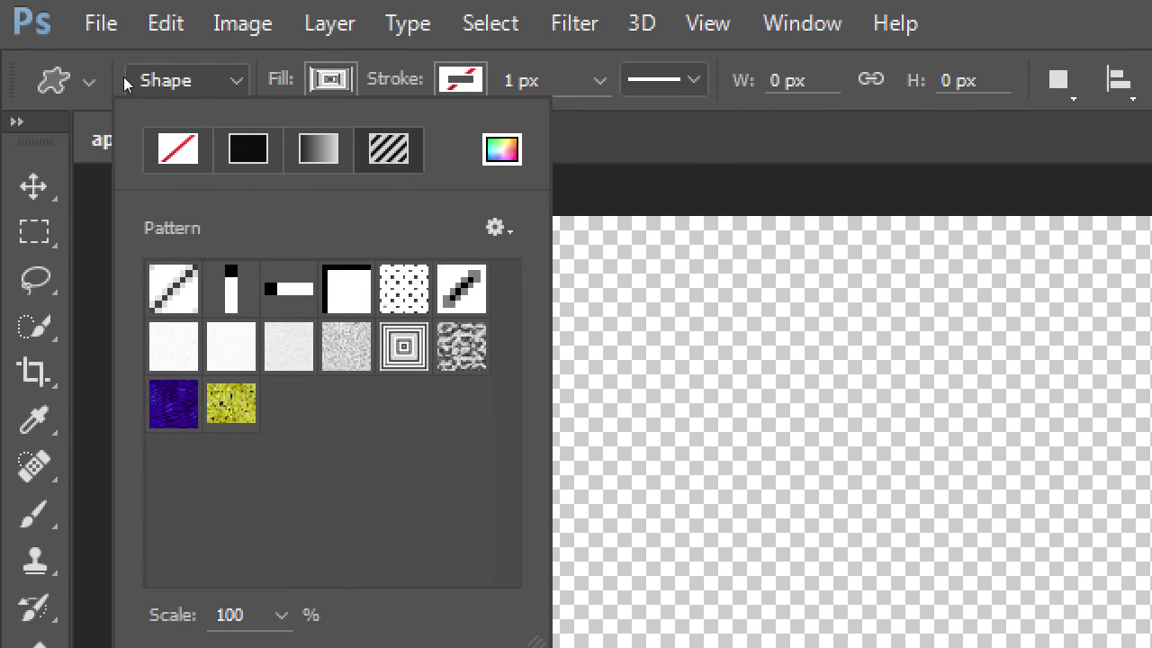
pyautogui.click(248, 148)
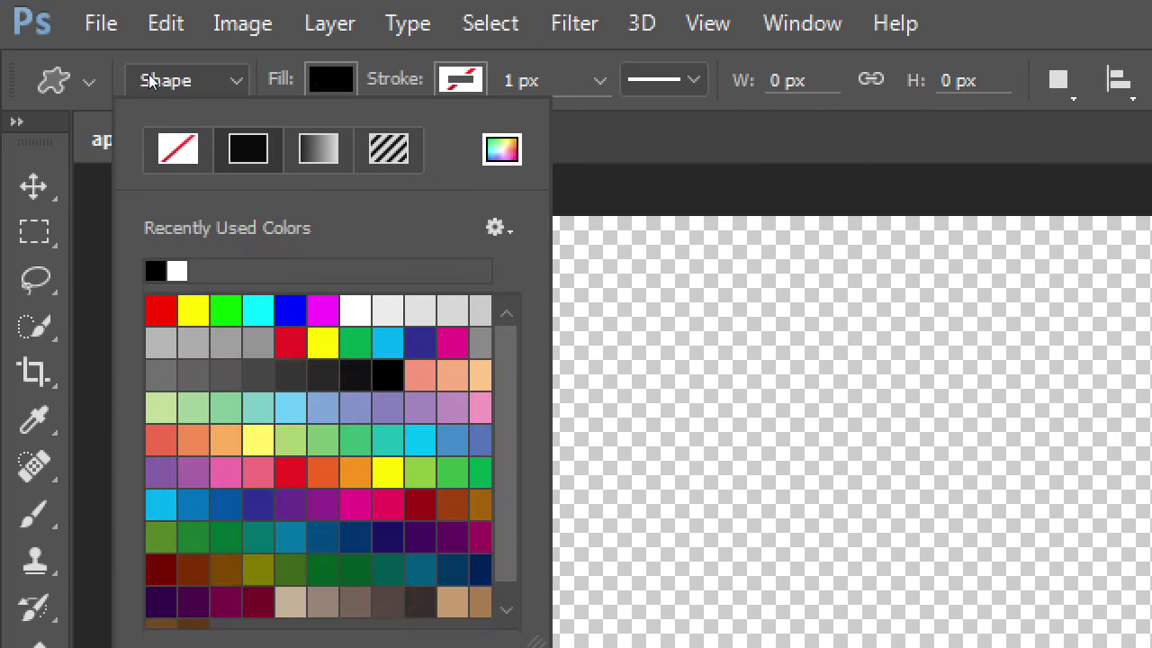
pyautogui.click(319, 149)
pyautogui.click(388, 148)
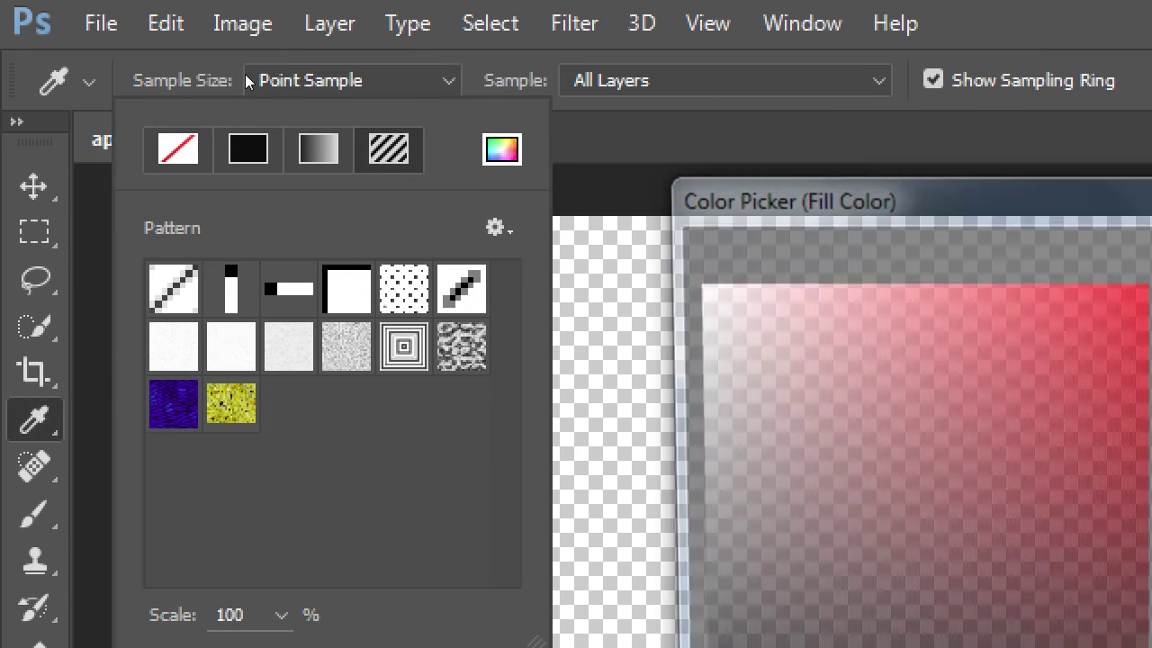
pyautogui.press('Escape')
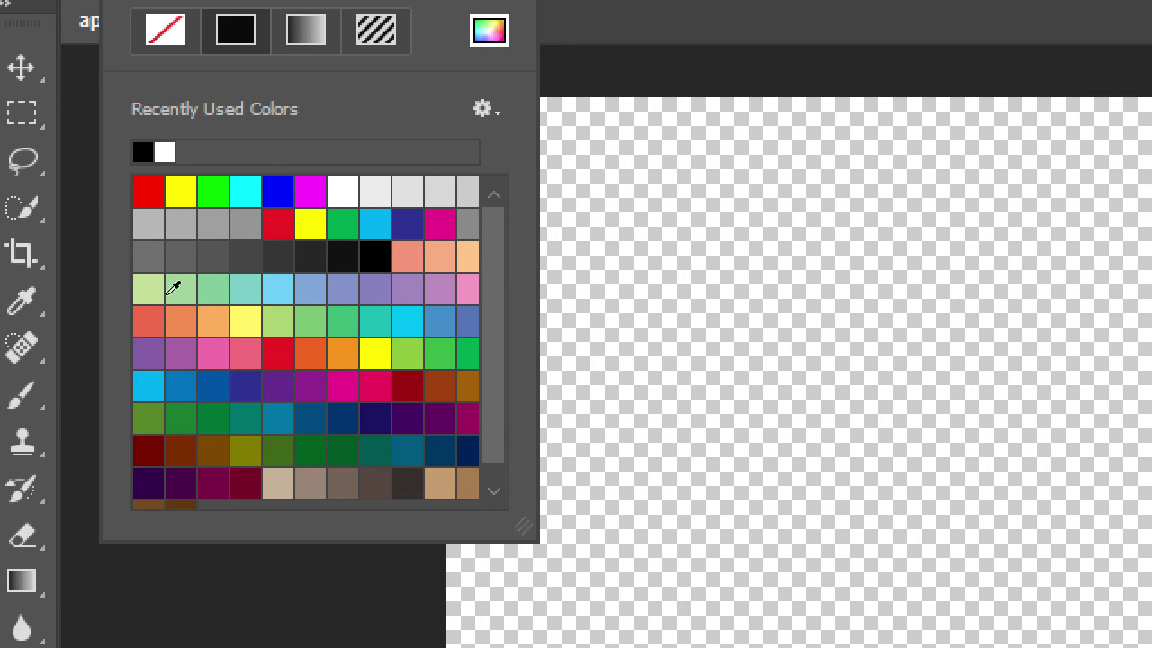
pyautogui.click(171, 385)
pyautogui.press('Return')
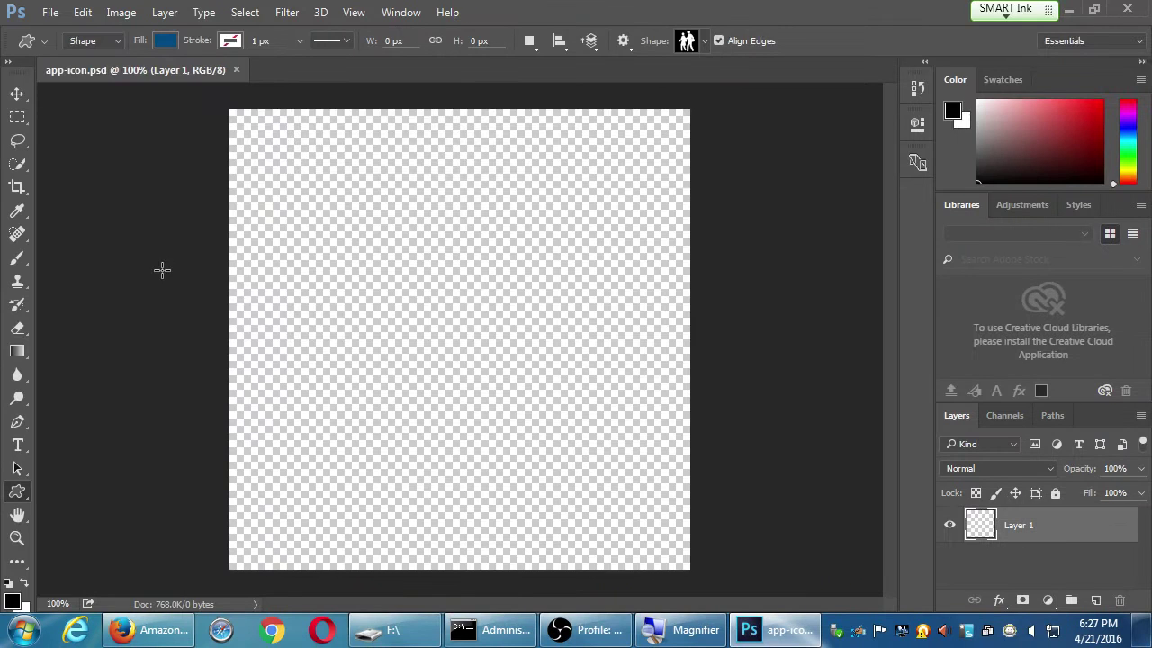
# Draw the dark blue figure pair as Shape 1, ending at 376 × 429.94 px
pyautogui.moveTo(254, 126); pyautogui.dragTo(592, 450)
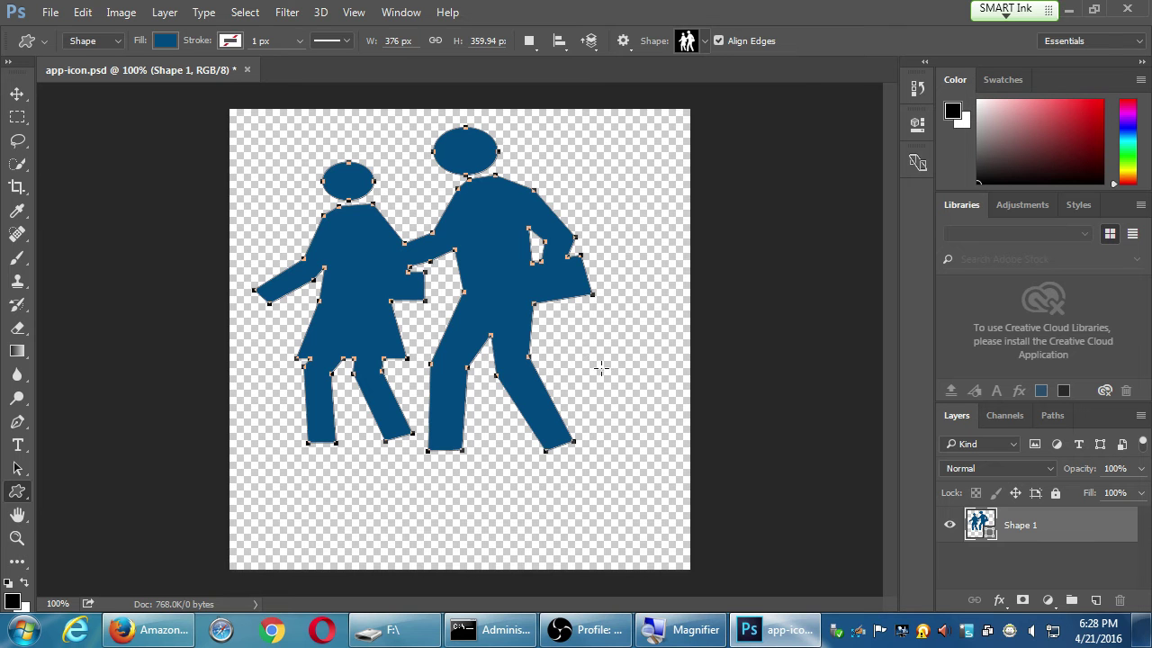
pyautogui.click(83, 13)
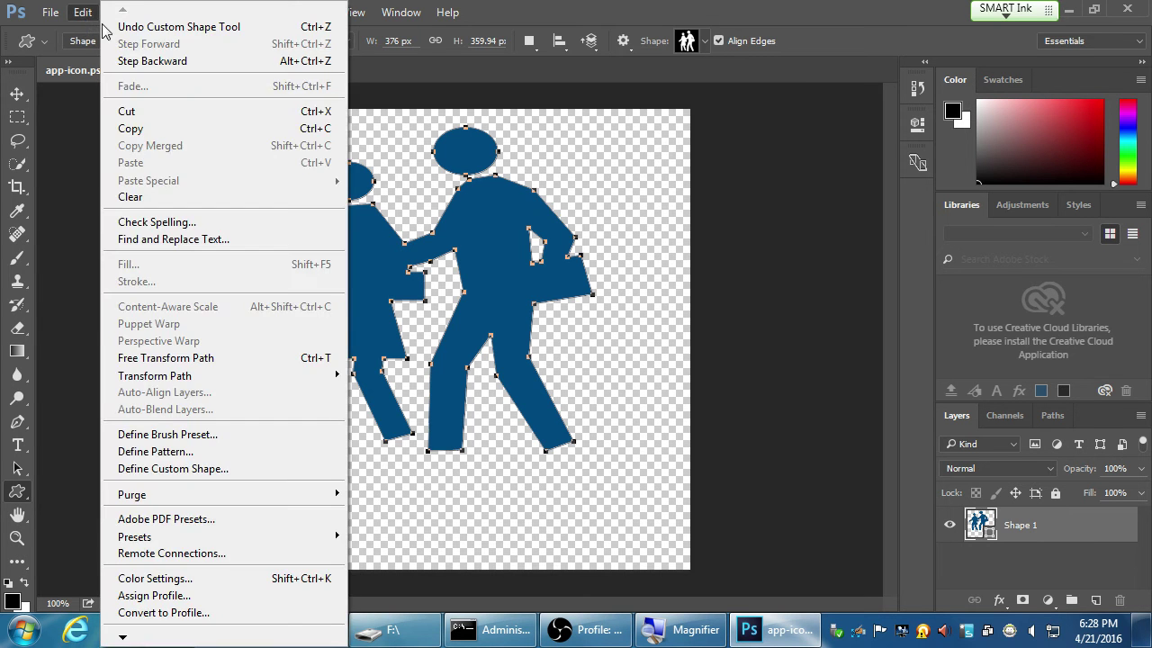
pyautogui.click(115, 27)
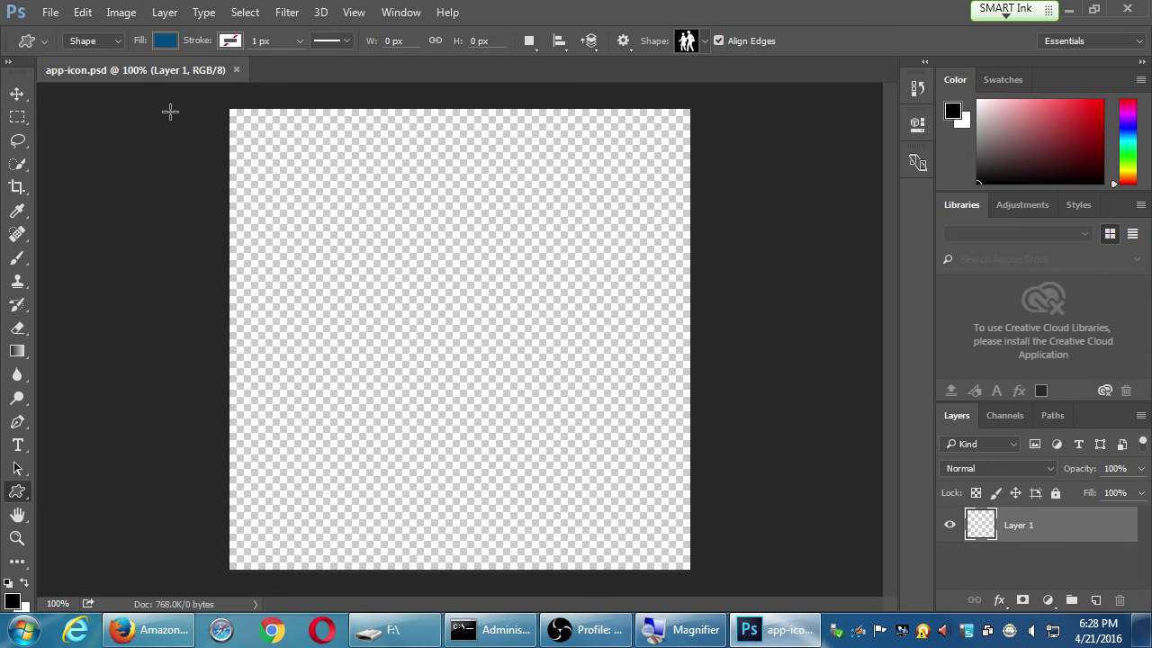
pyautogui.moveTo(247, 124); pyautogui.dragTo(653, 548)
pyautogui.hotkey('ctrl', 'z')
pyautogui.moveTo(260, 131); pyautogui.dragTo(600, 517)
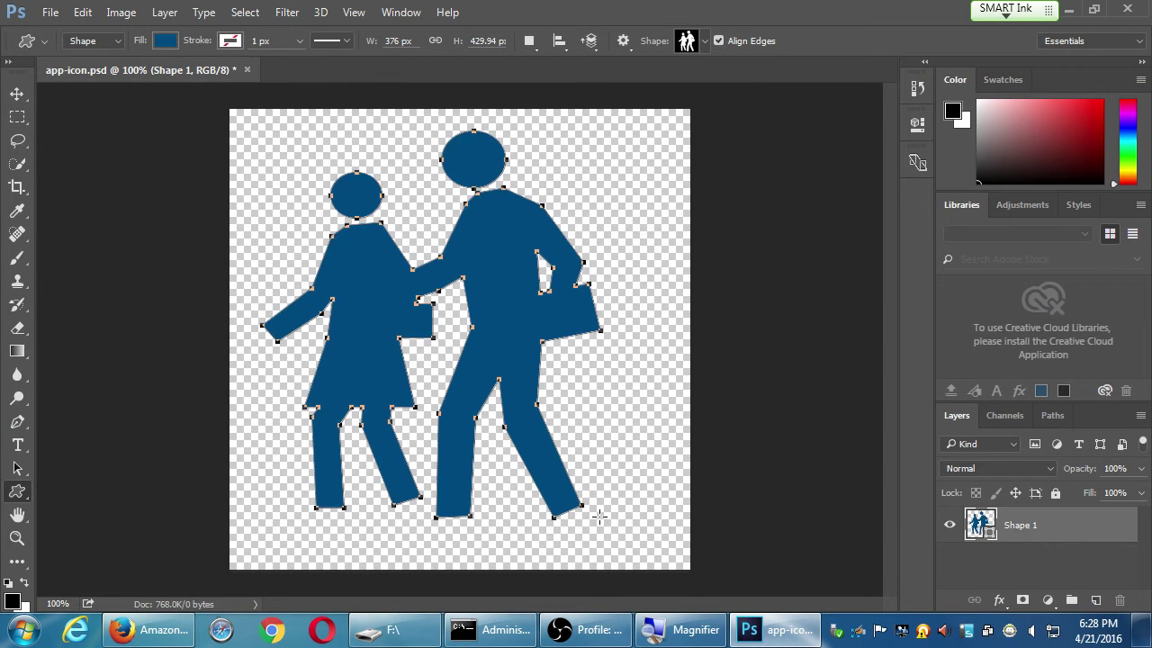
pyautogui.click(85, 18)
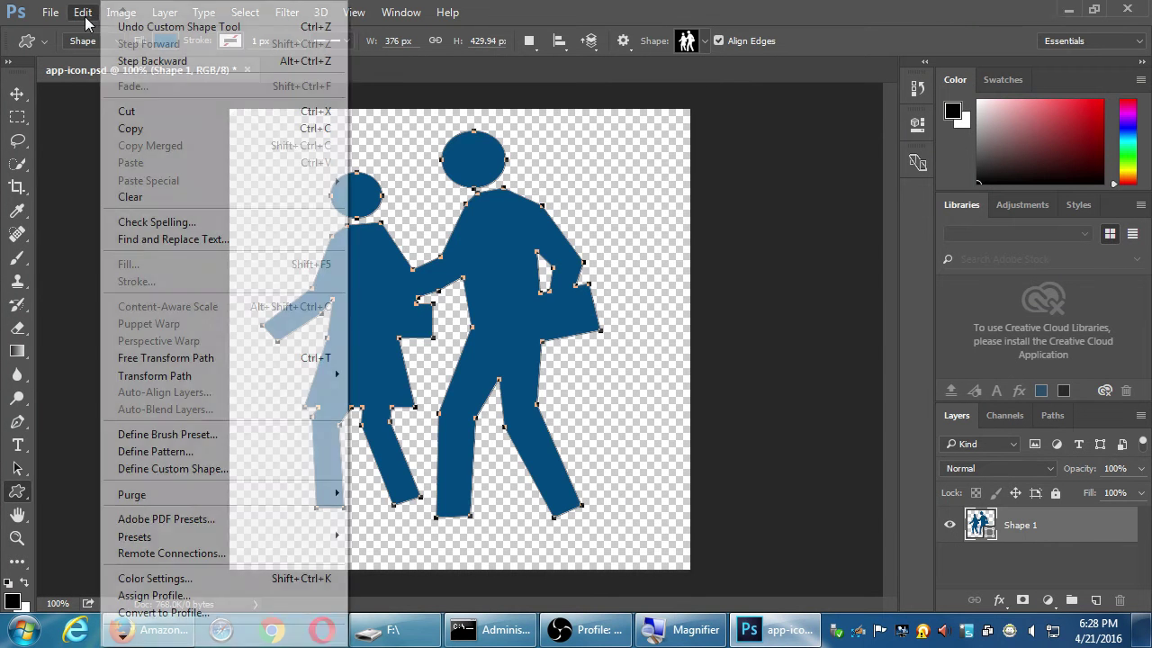
# Free-transform the figure pair to 452 × 469 px, shift it up-left, and commit
pyautogui.click(214, 359)
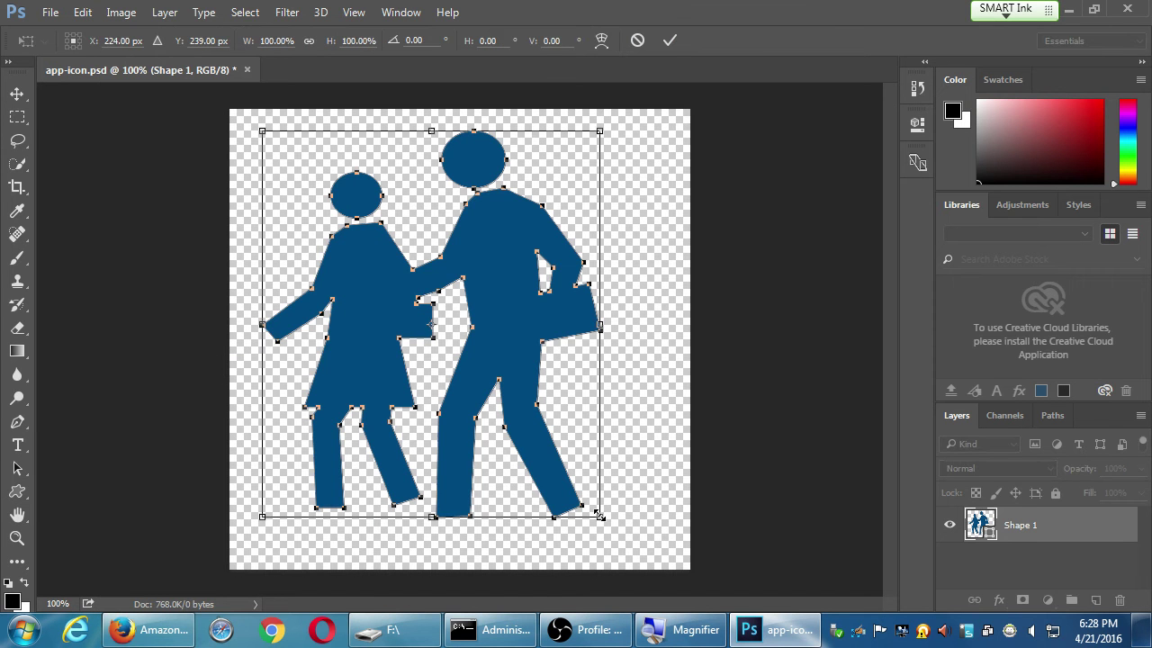
pyautogui.moveTo(600, 517); pyautogui.dragTo(668, 552)
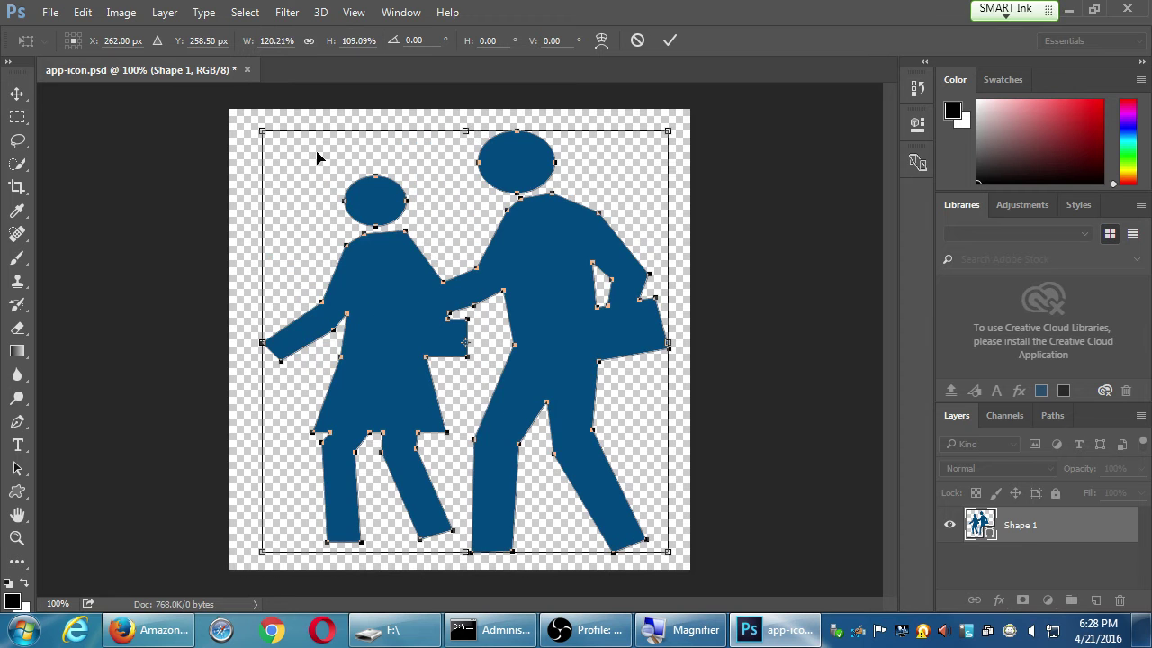
pyautogui.click(83, 13)
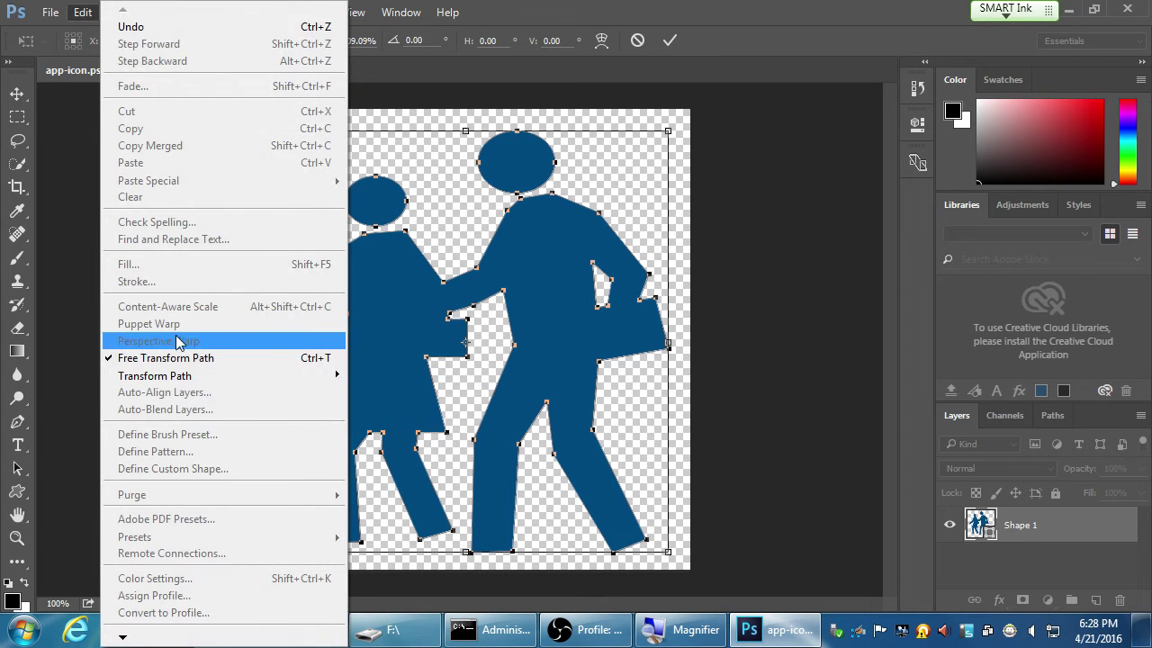
pyautogui.click(497, 331)
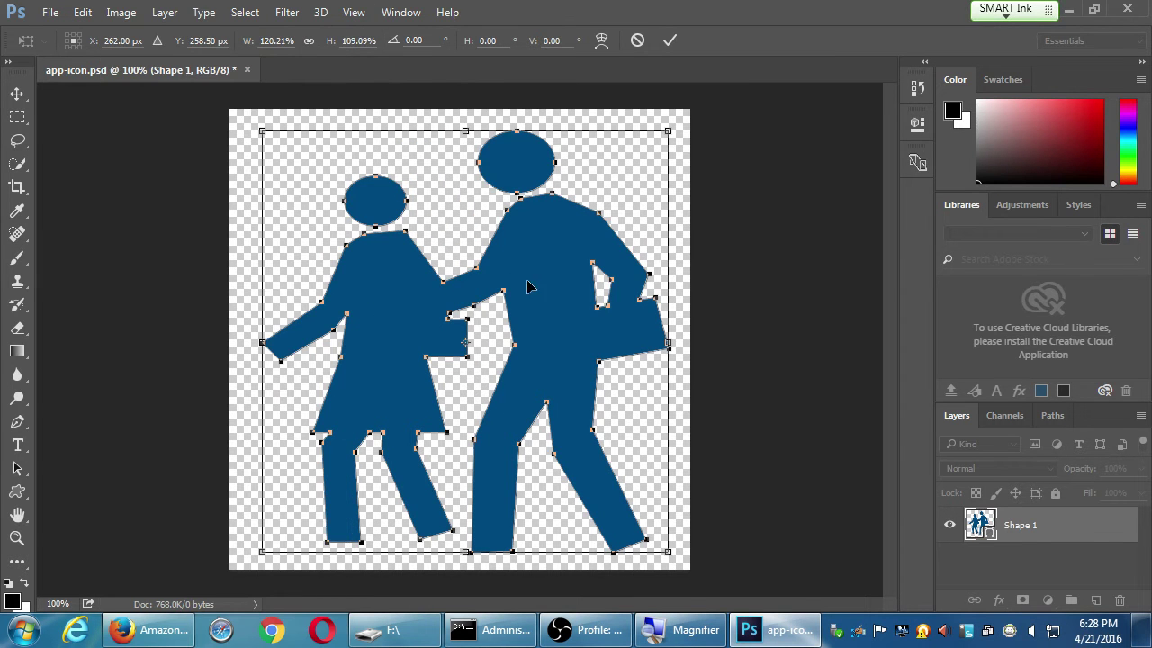
pyautogui.moveTo(543, 298); pyautogui.dragTo(545, 288)
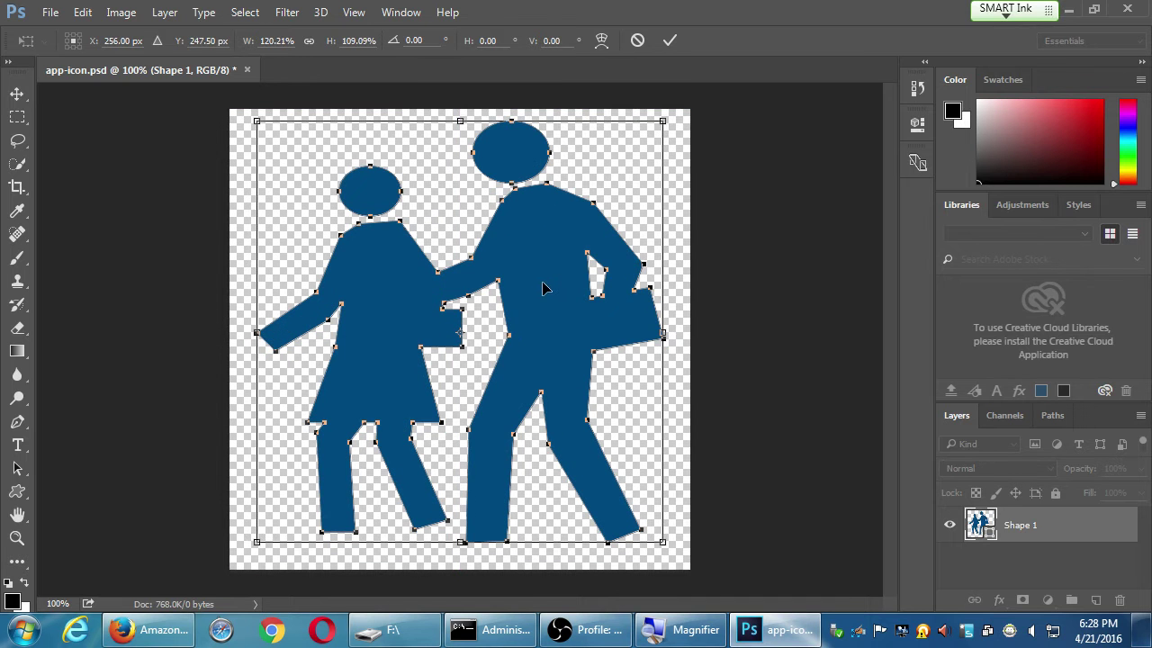
pyautogui.click(671, 42)
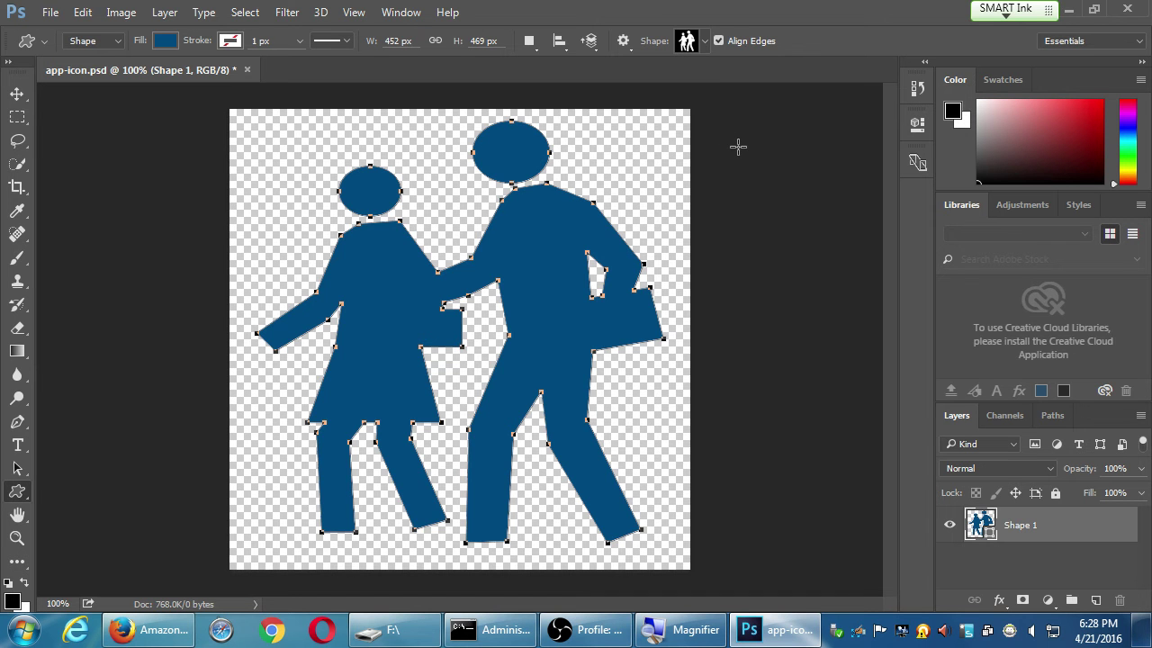
# Show the Styles panel from the Window menu
pyautogui.click(387, 16)
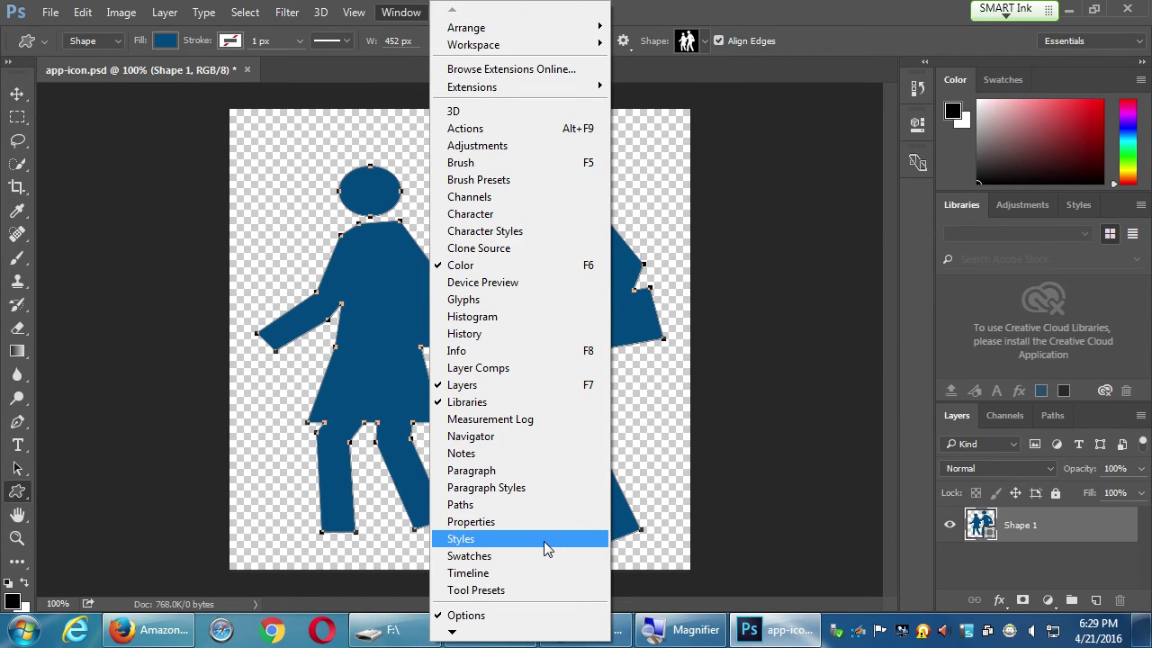
pyautogui.click(627, 8)
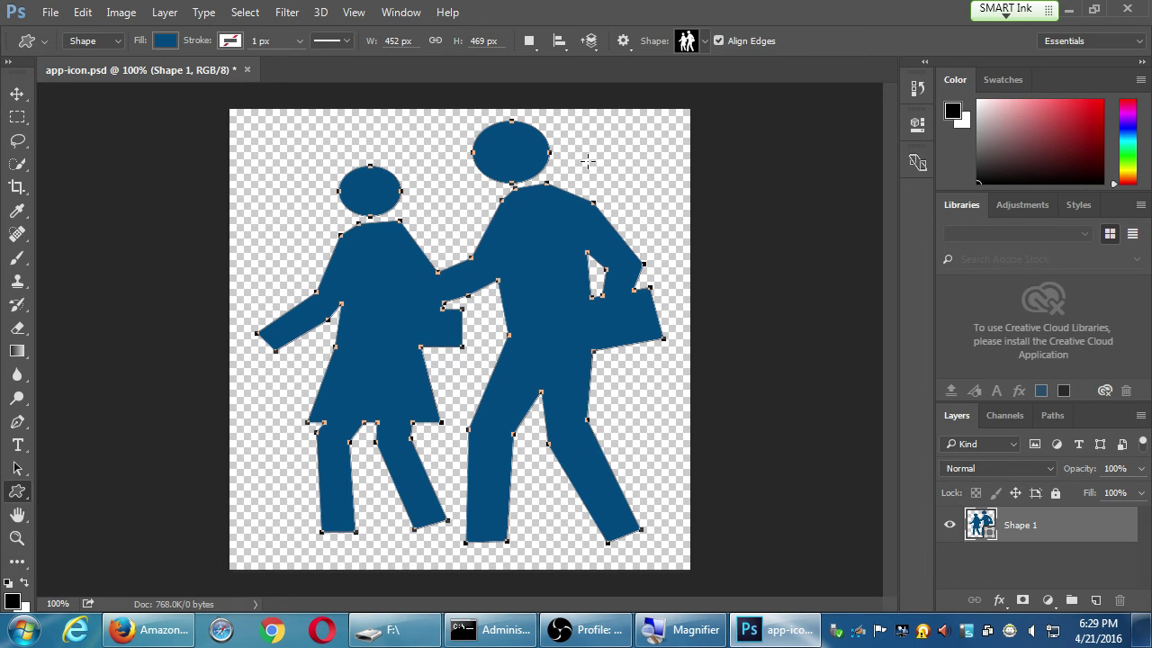
pyautogui.click(414, 13)
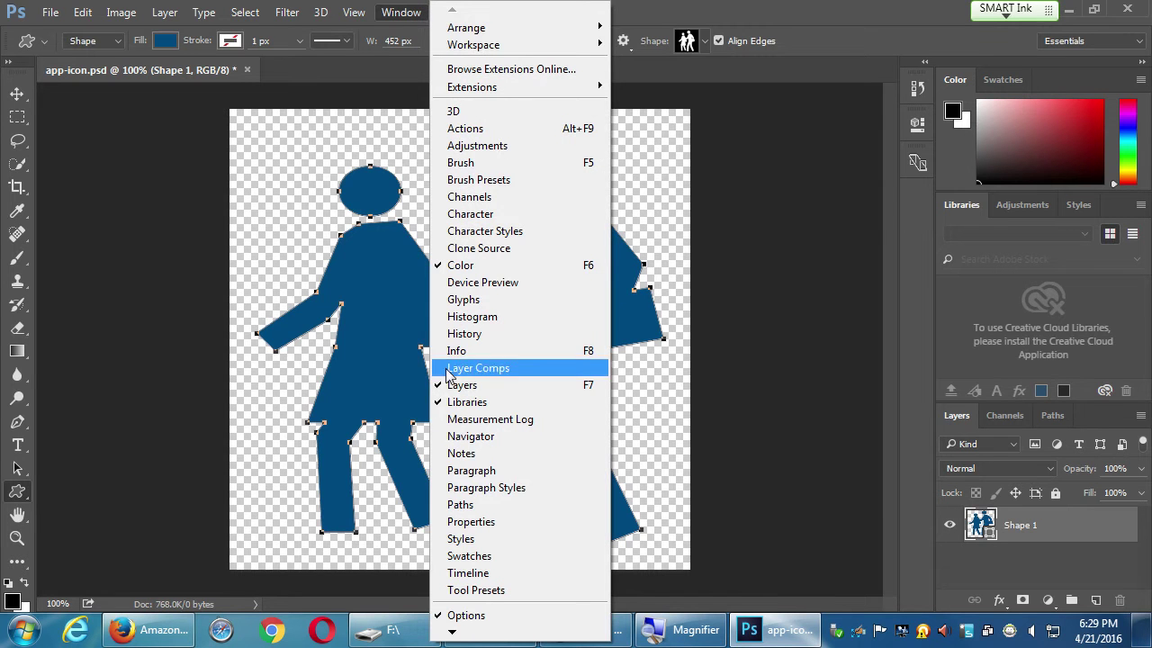
pyautogui.click(506, 538)
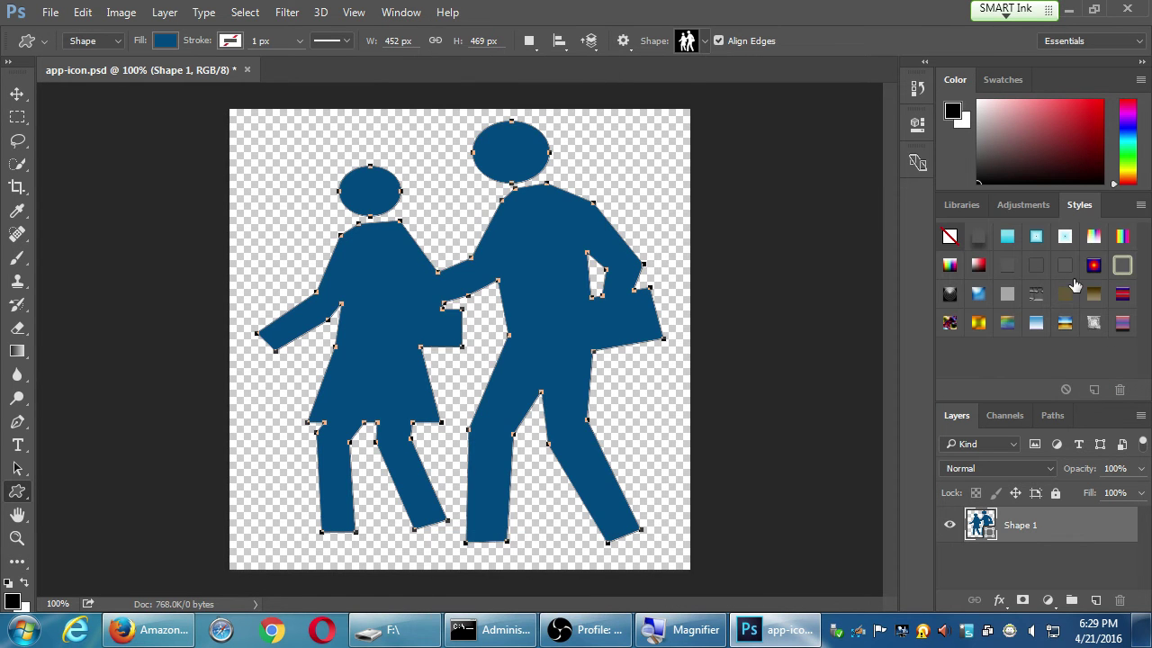
# Try several preset styles, finishing on the flat blue stroke-and-drop-shadow style
pyautogui.click(1008, 236)
pyautogui.click(1036, 236)
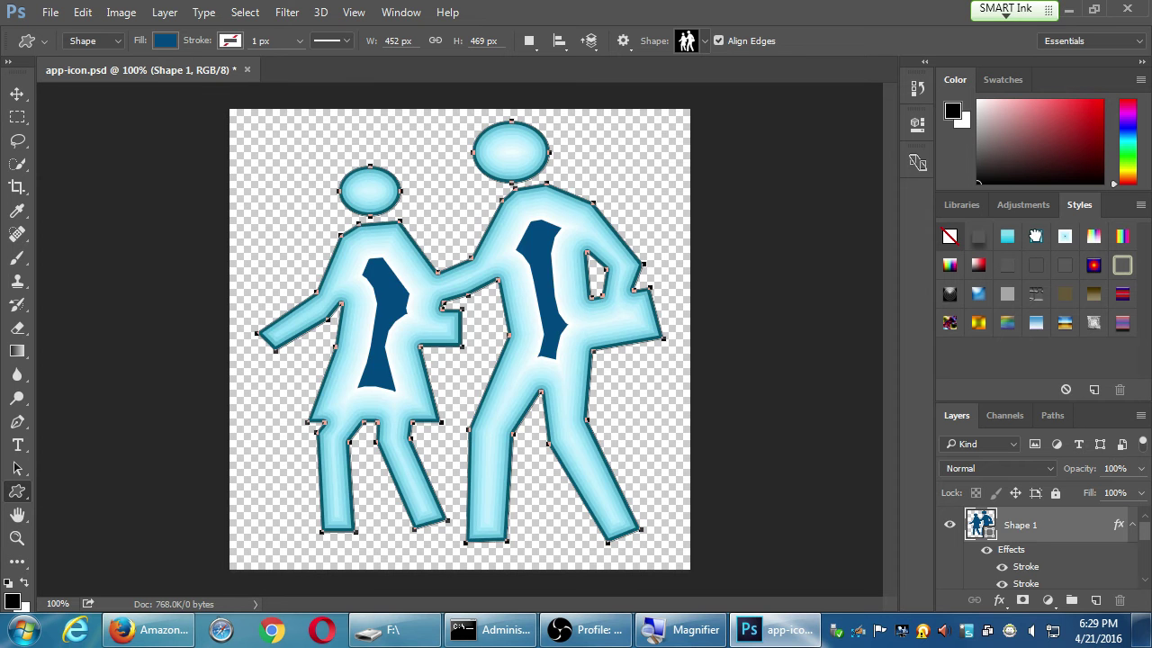
pyautogui.click(1065, 236)
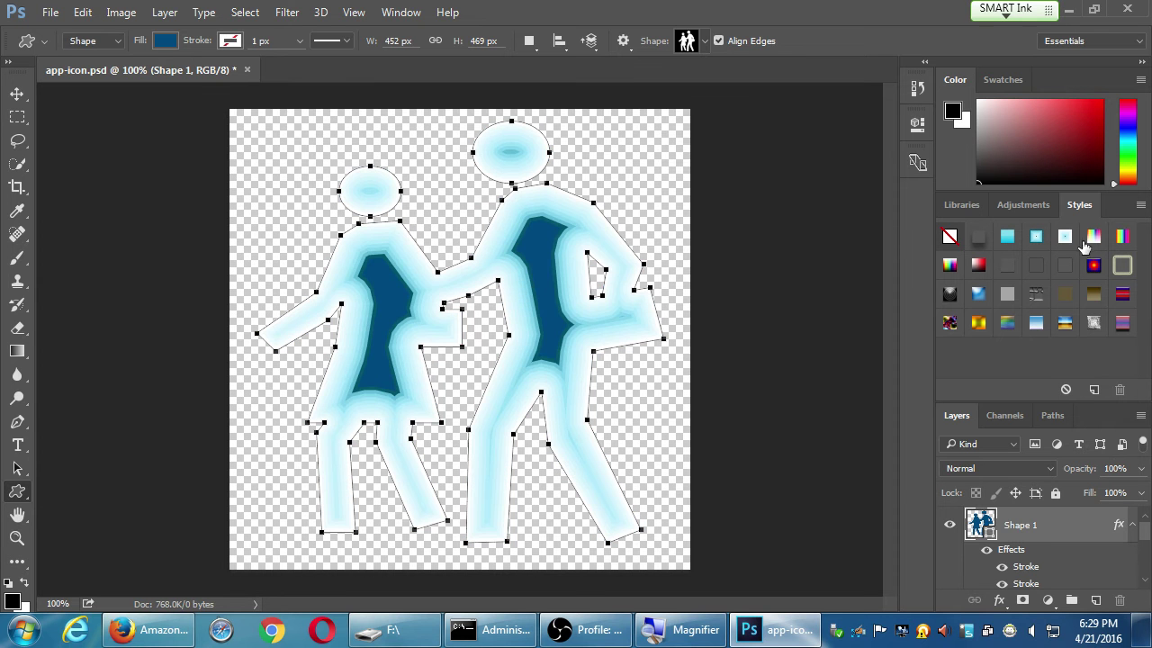
pyautogui.click(1094, 235)
pyautogui.click(1122, 236)
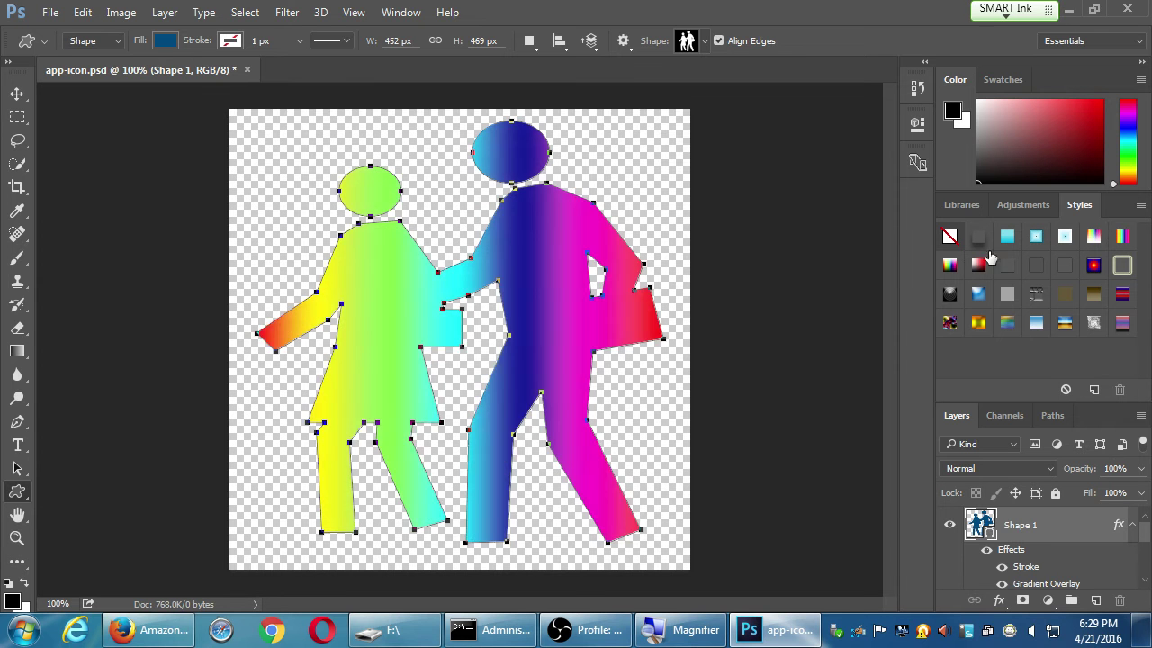
pyautogui.click(978, 293)
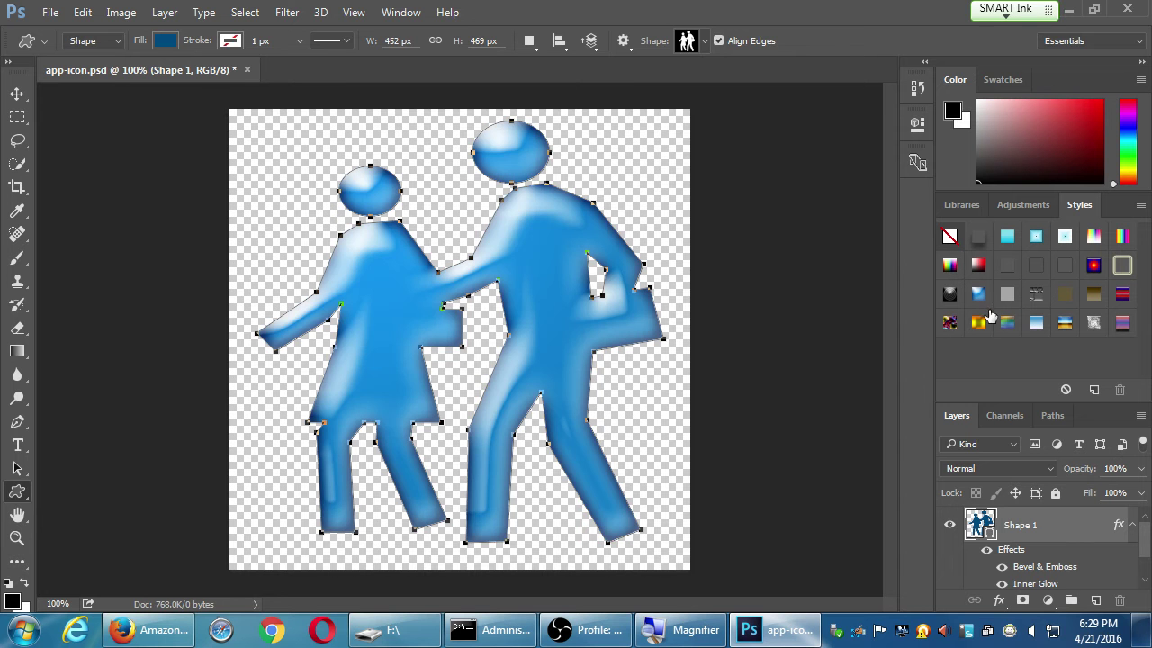
pyautogui.click(985, 321)
pyautogui.click(1011, 322)
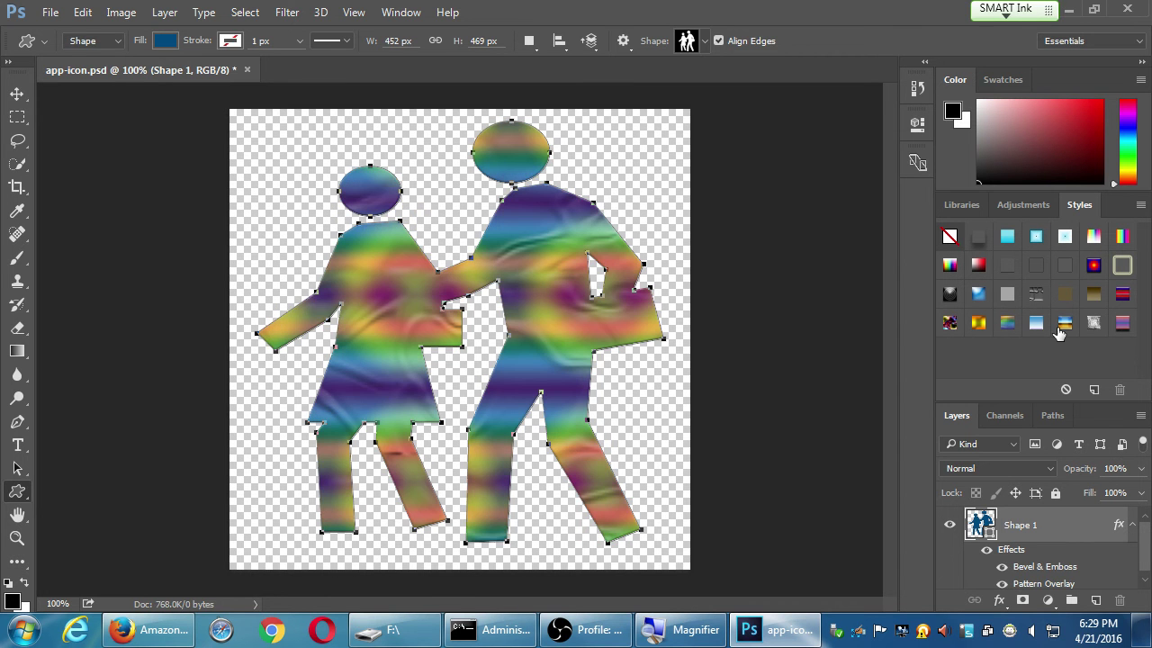
pyautogui.click(1062, 328)
pyautogui.click(1091, 322)
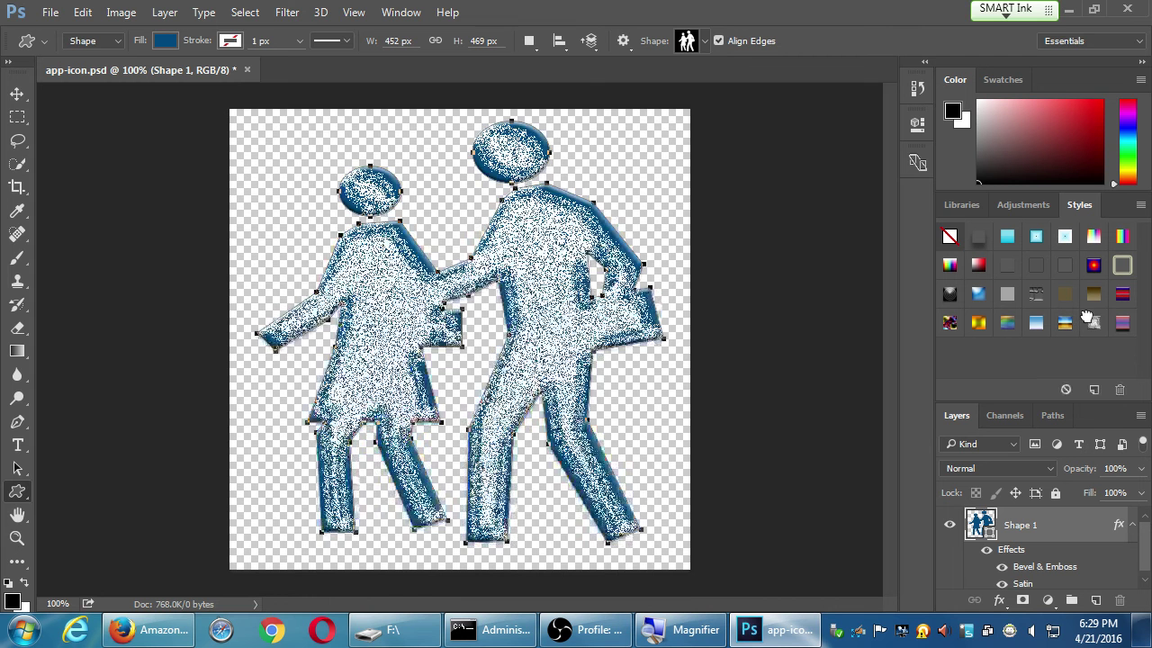
pyautogui.click(1123, 323)
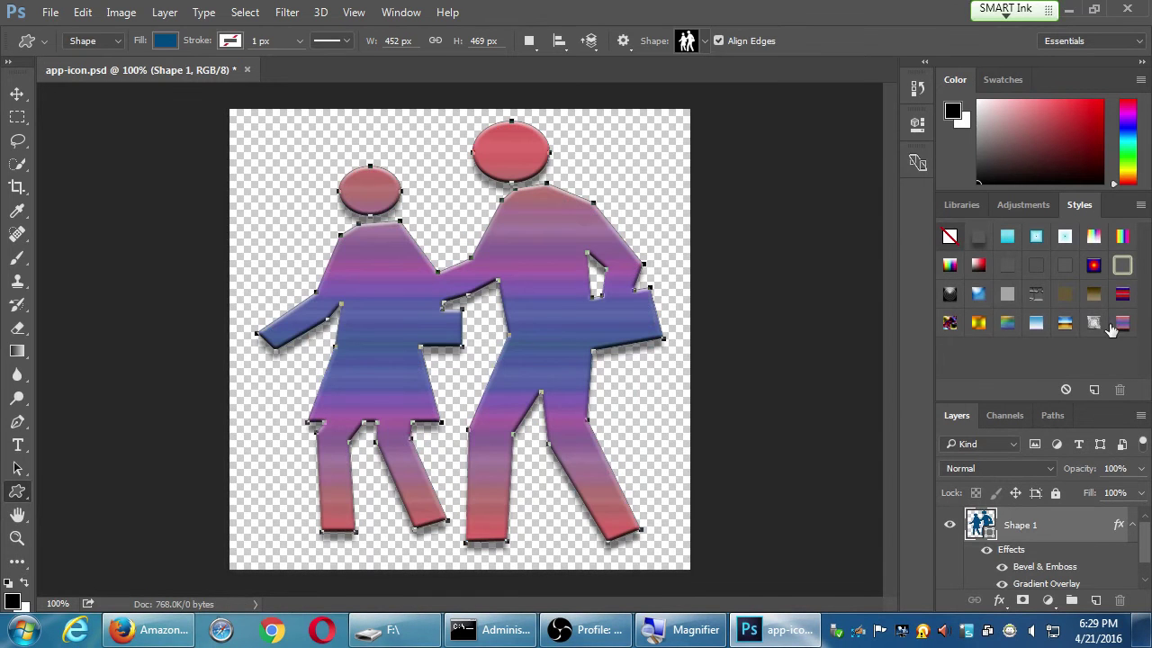
pyautogui.click(974, 267)
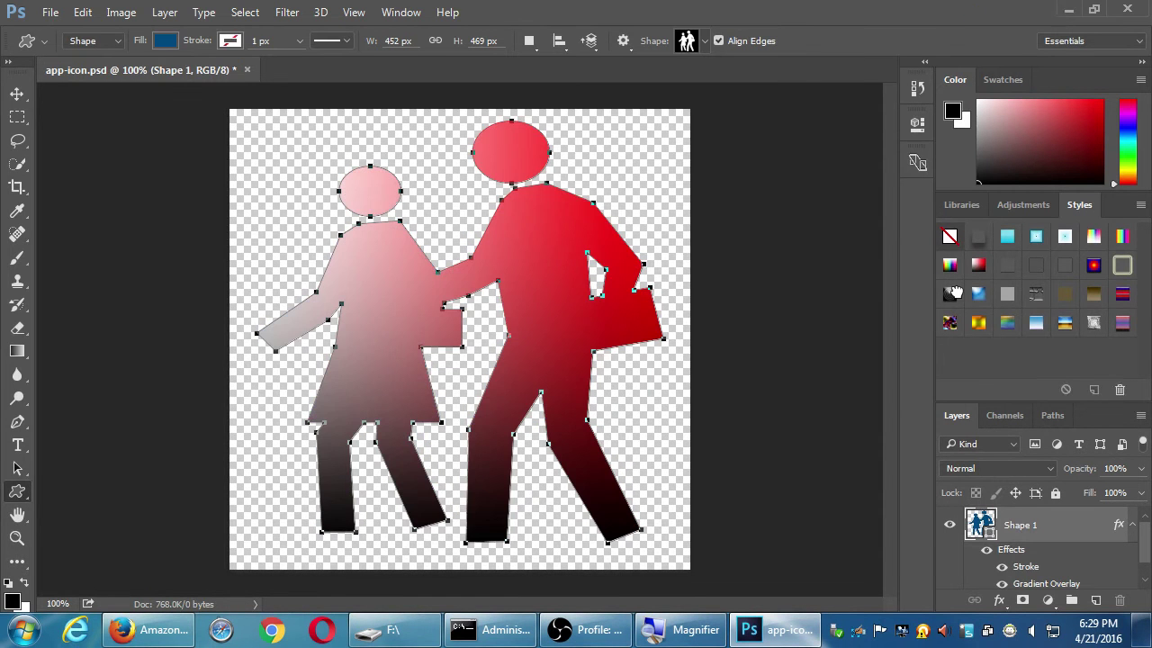
pyautogui.click(952, 293)
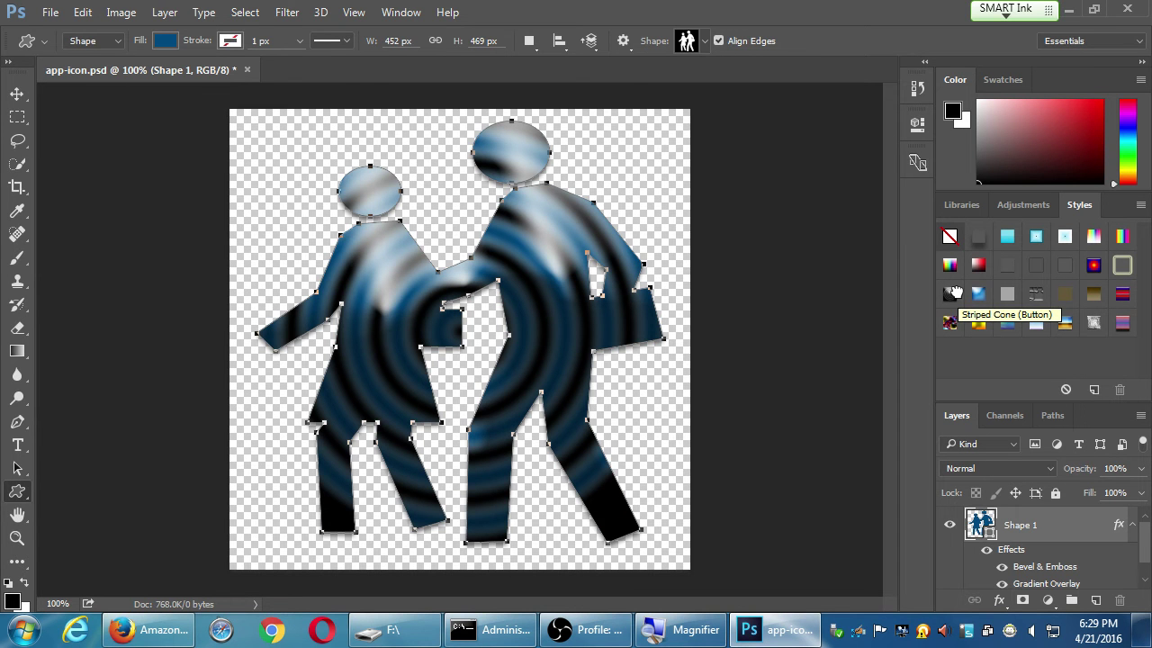
pyautogui.click(980, 239)
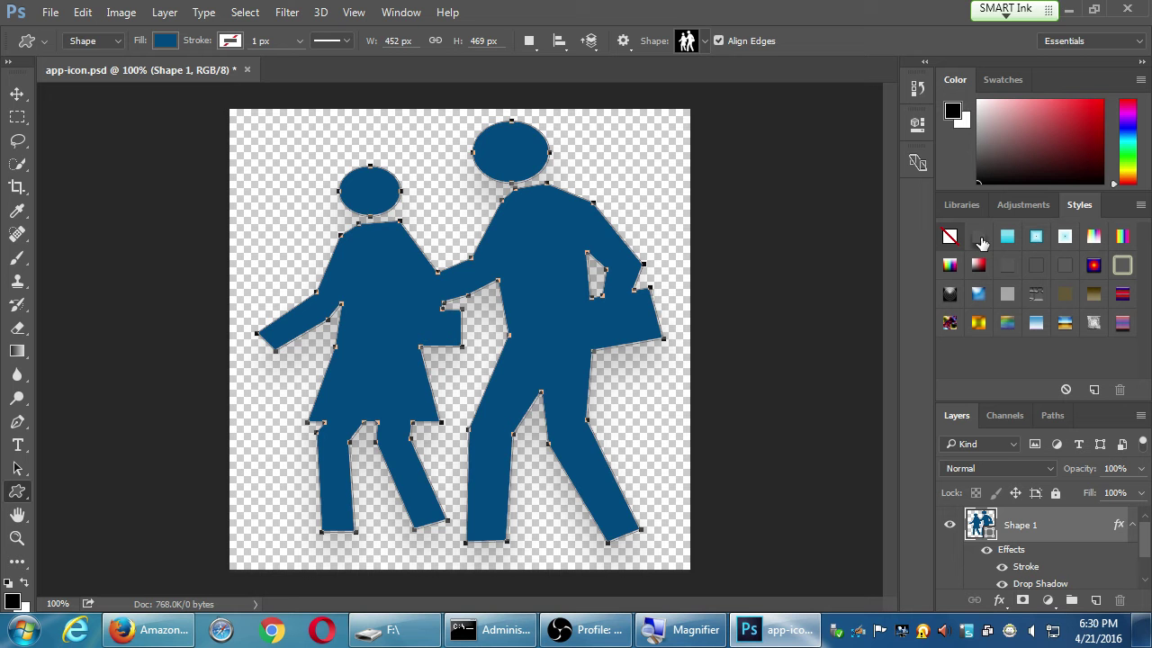
# Replace the style presets with the Abstract Styles set
pyautogui.click(402, 11)
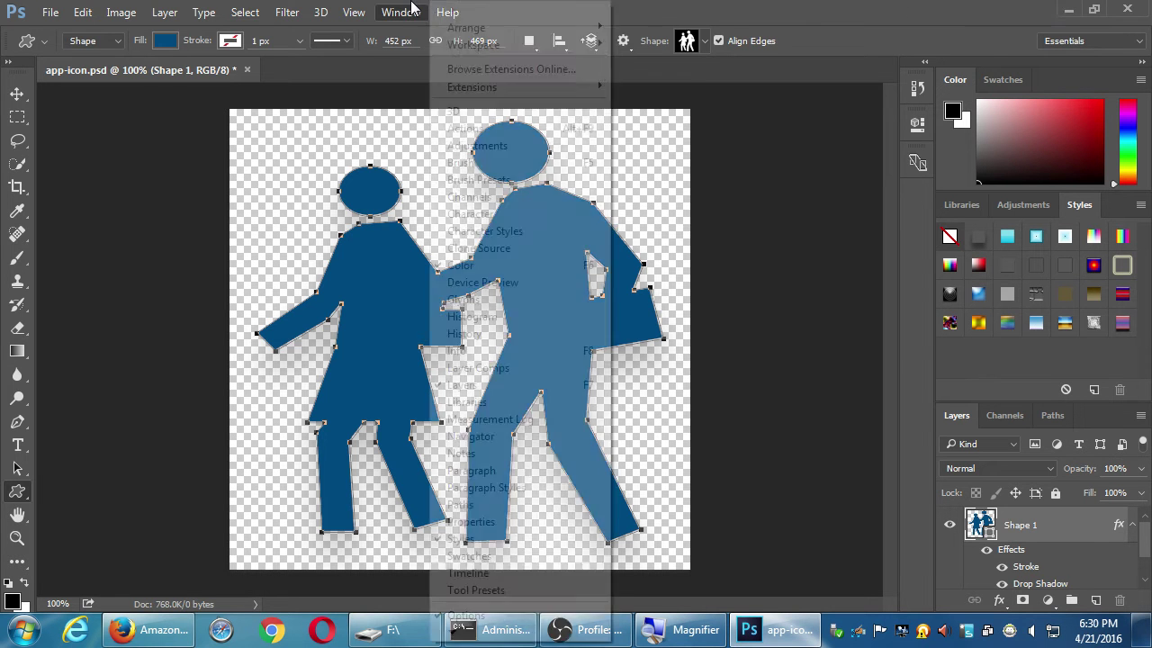
pyautogui.click(1062, 364)
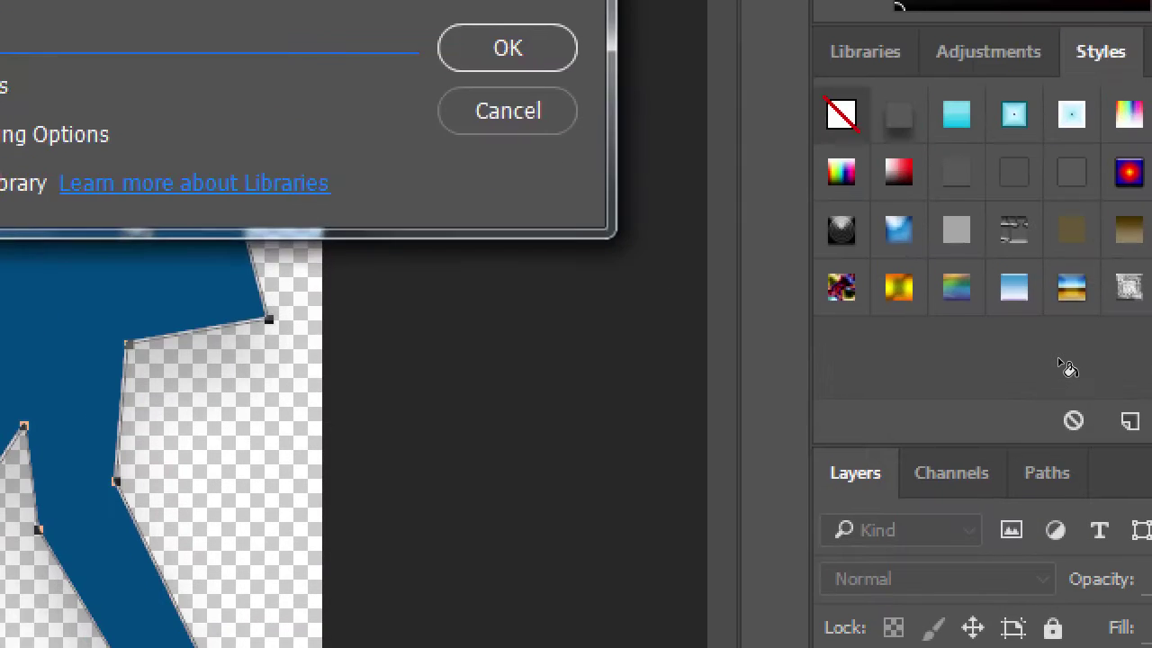
pyautogui.press('Return')
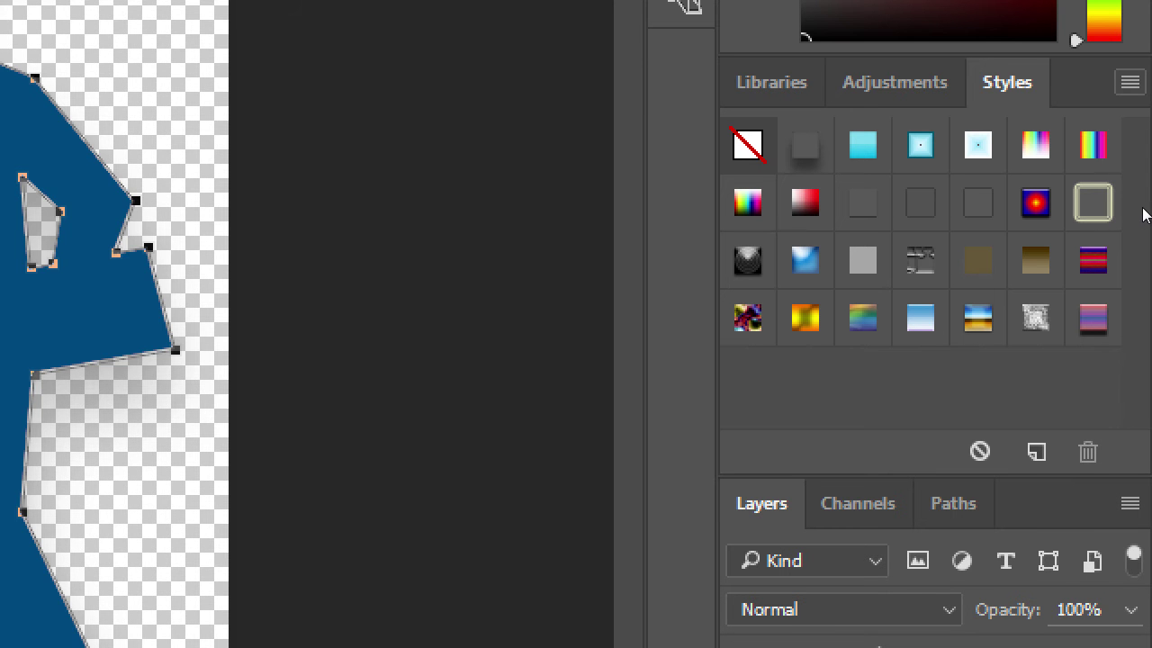
pyautogui.click(1129, 82)
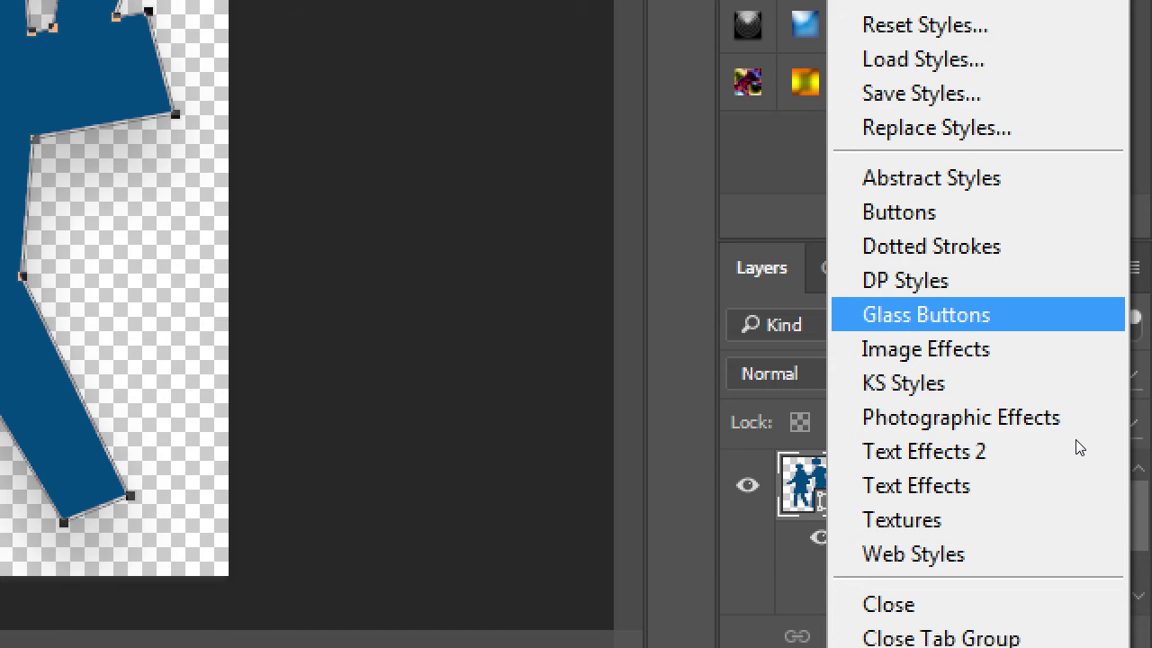
pyautogui.press('Up')
pyautogui.press('Up')
pyautogui.press('Up')
pyautogui.press('Up')
pyautogui.press('Up')
pyautogui.press('Down')
pyautogui.press('Return')
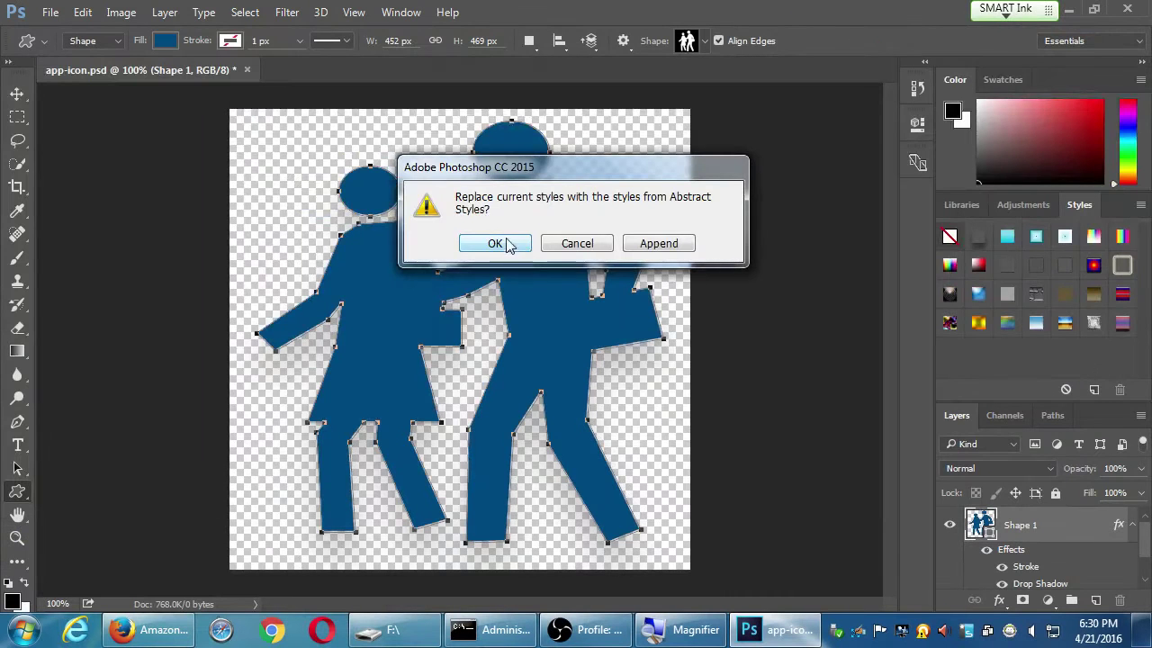
pyautogui.click(495, 245)
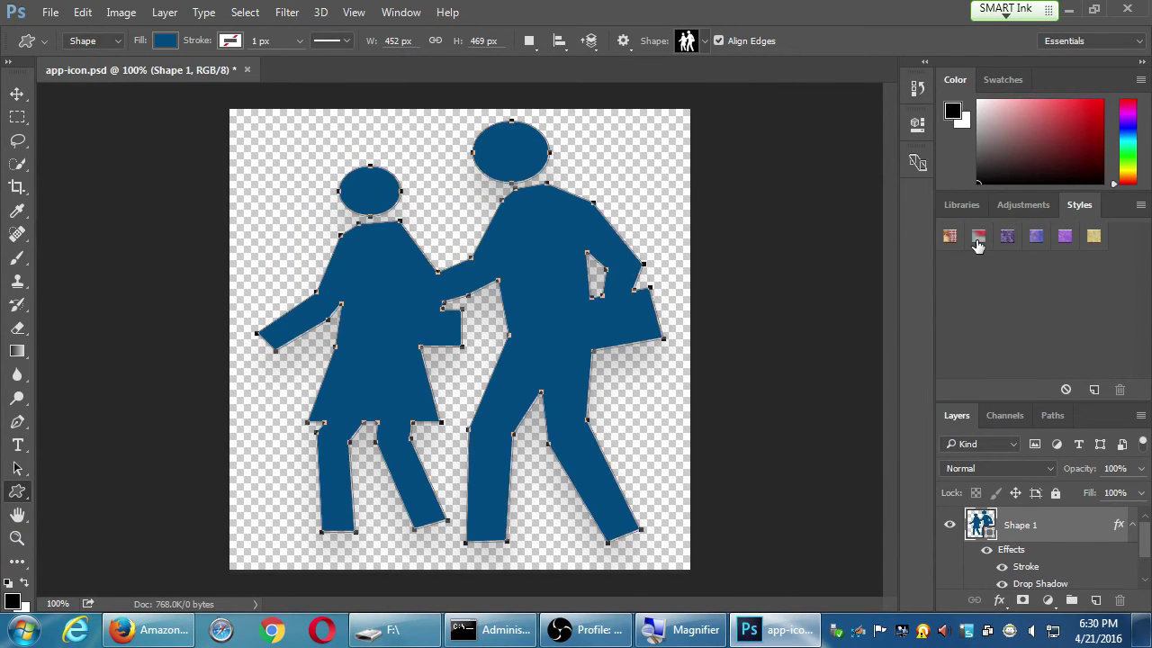
# Try Abstract swatches, ending on the yellow textured style for the figures
pyautogui.click(977, 237)
pyautogui.click(949, 237)
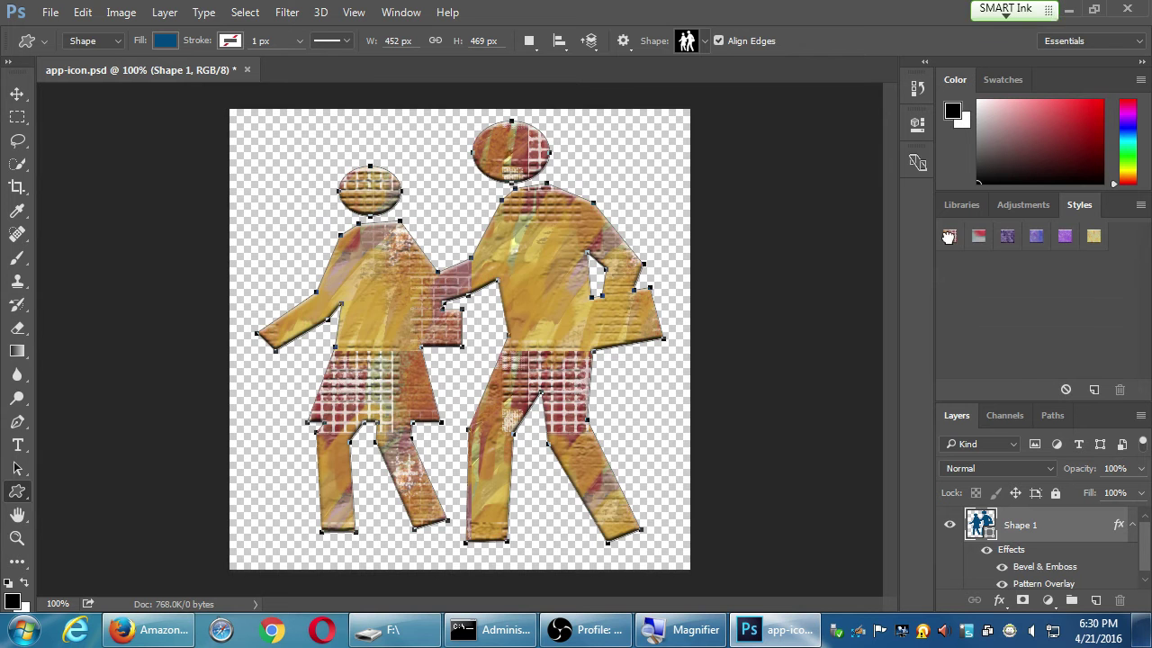
pyautogui.click(1007, 237)
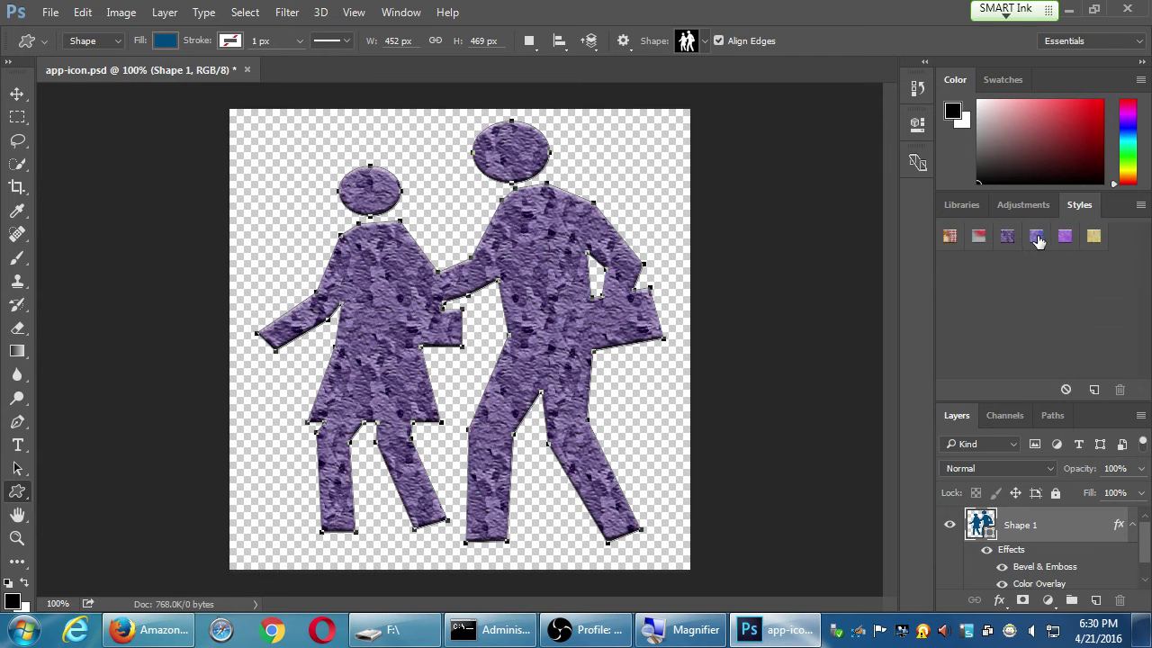
pyautogui.click(1036, 237)
pyautogui.click(1064, 236)
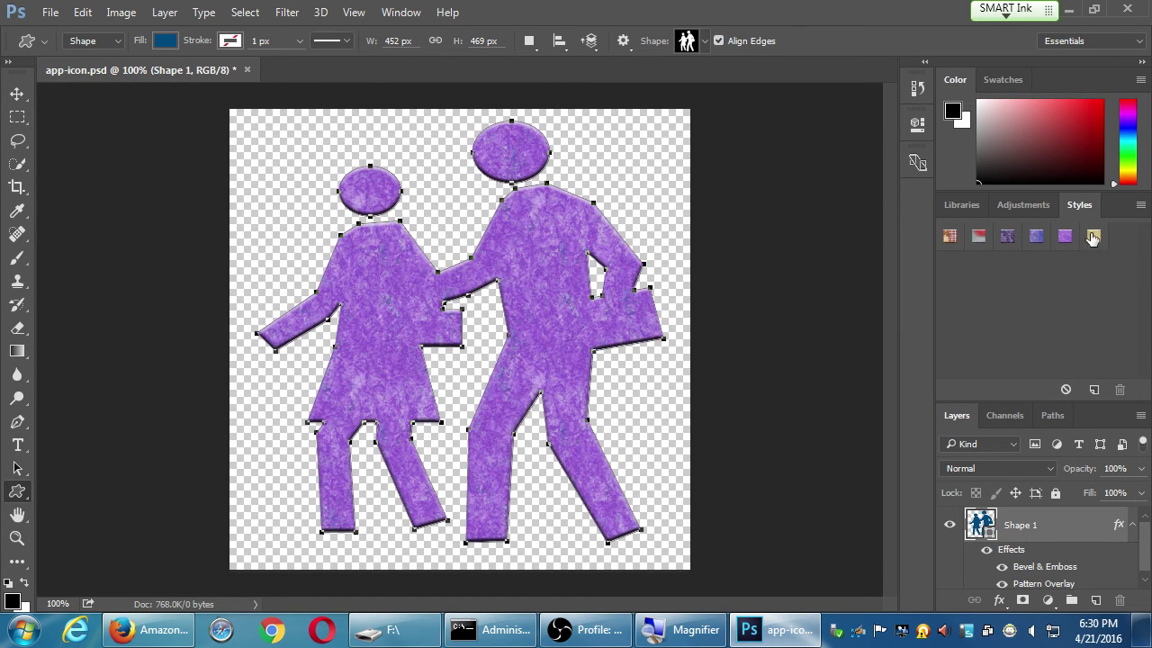
pyautogui.click(1091, 236)
pyautogui.click(1141, 205)
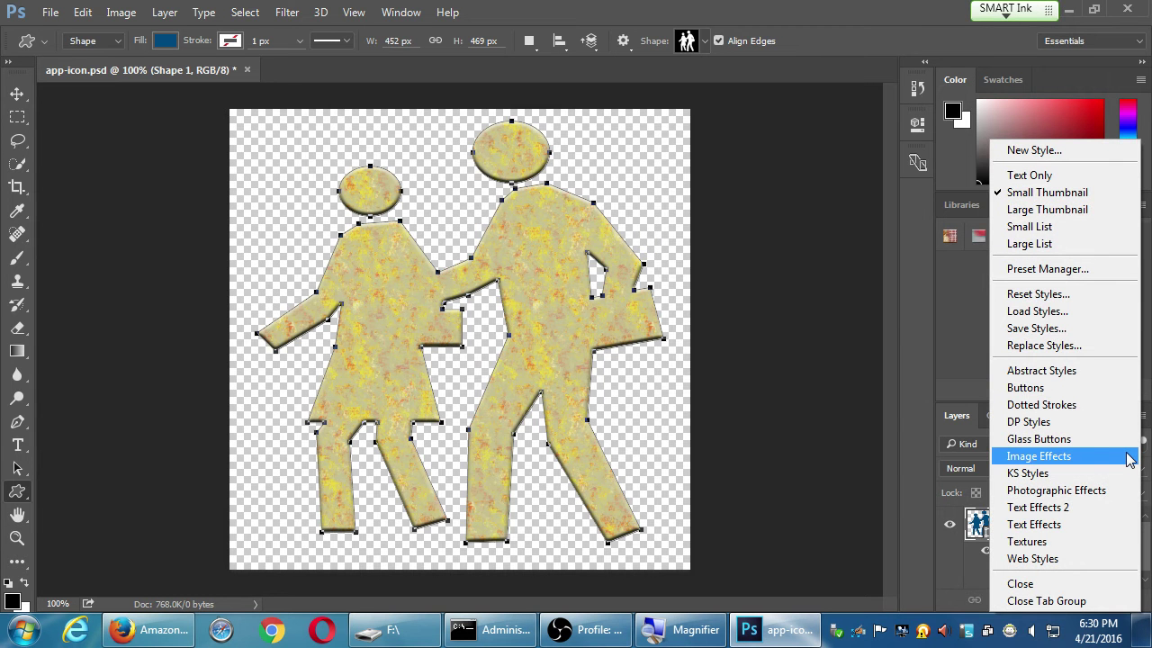
pyautogui.click(1065, 474)
pyautogui.click(498, 241)
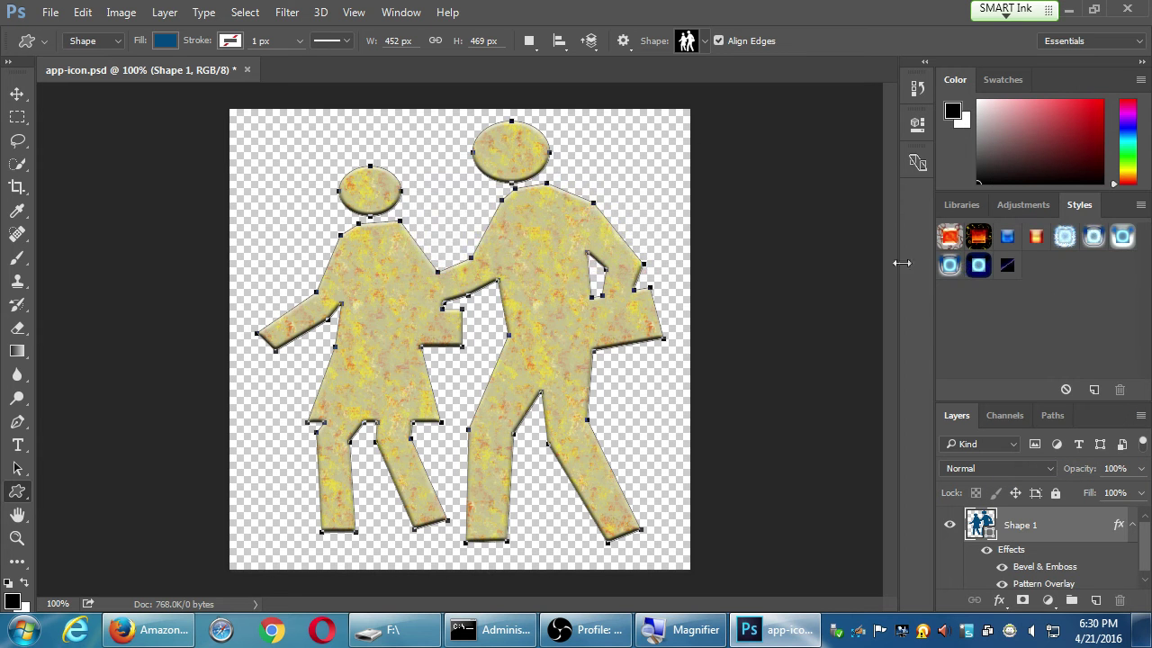
pyautogui.click(951, 237)
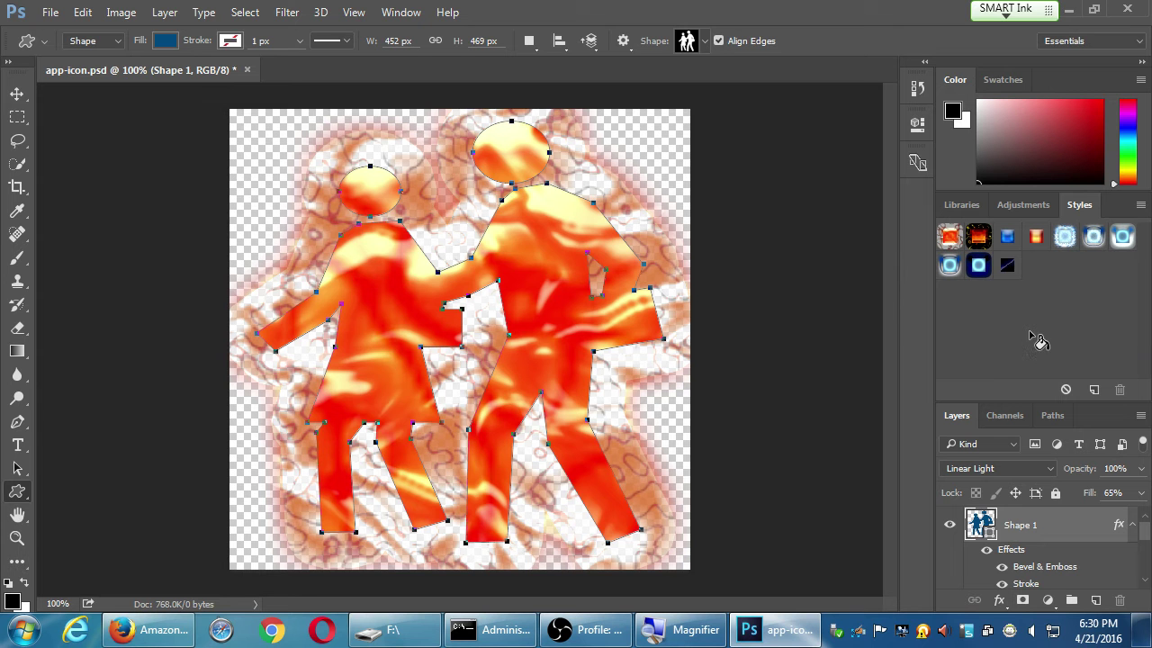
pyautogui.click(1036, 239)
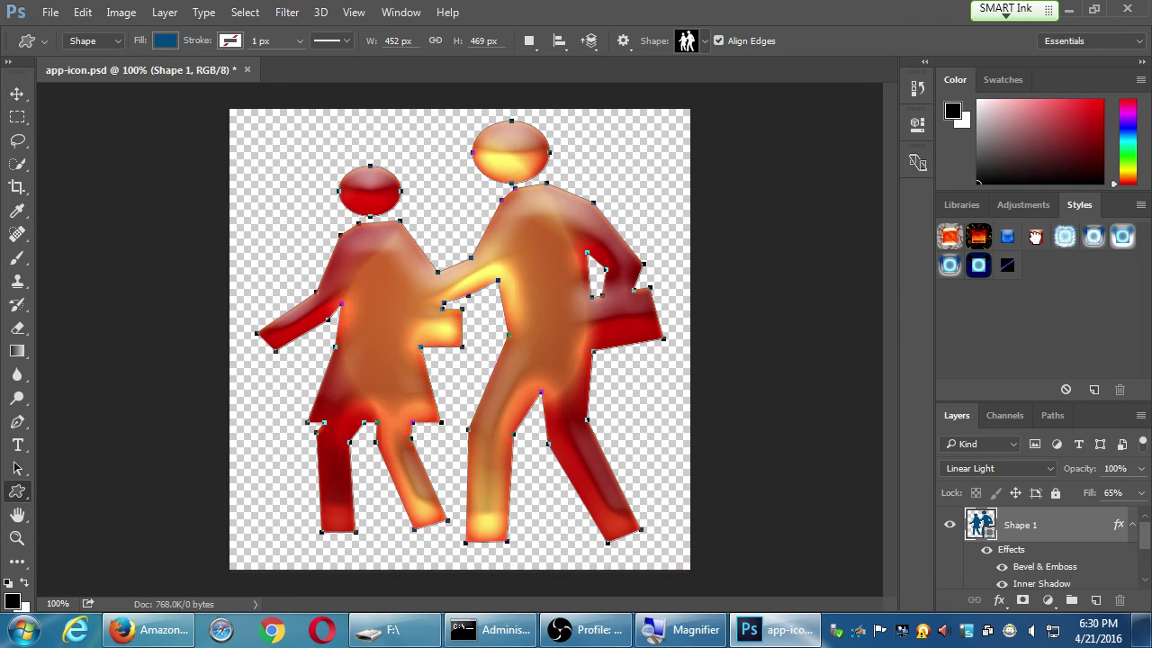
pyautogui.click(1008, 238)
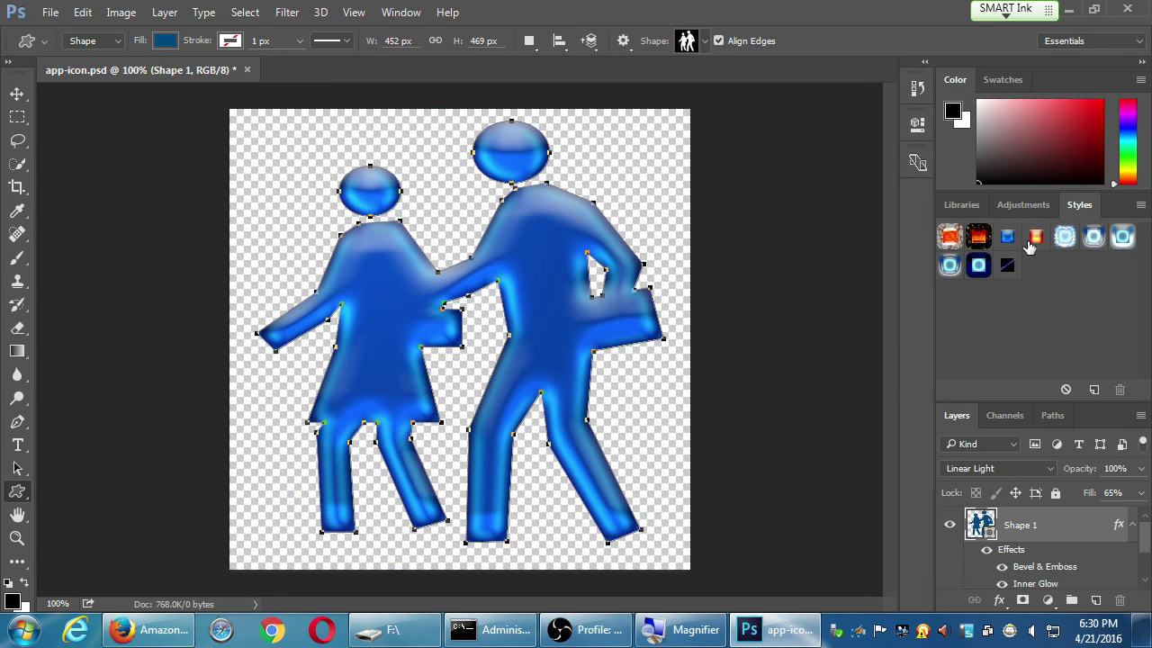
pyautogui.click(1037, 238)
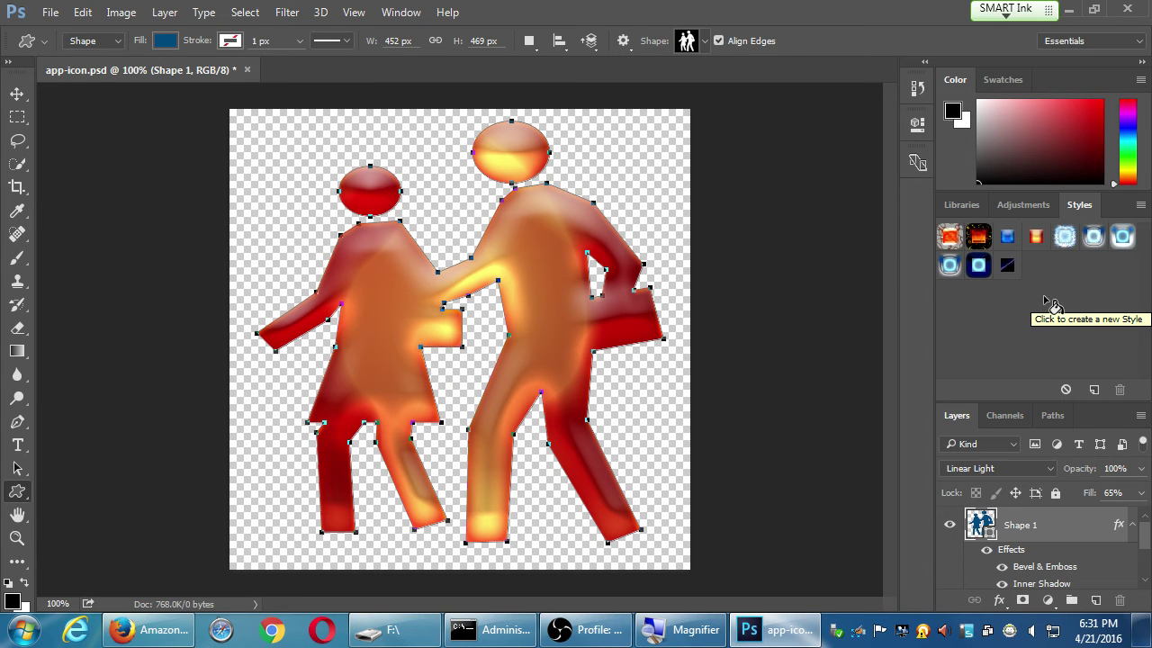
pyautogui.click(1139, 206)
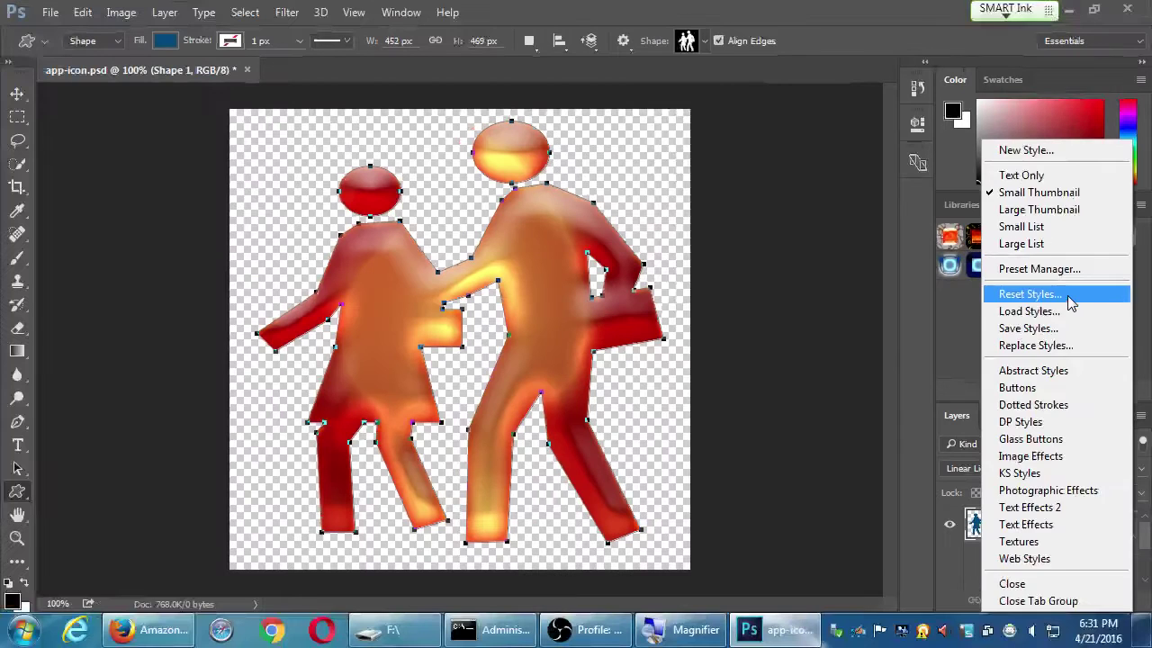
pyautogui.click(711, 147)
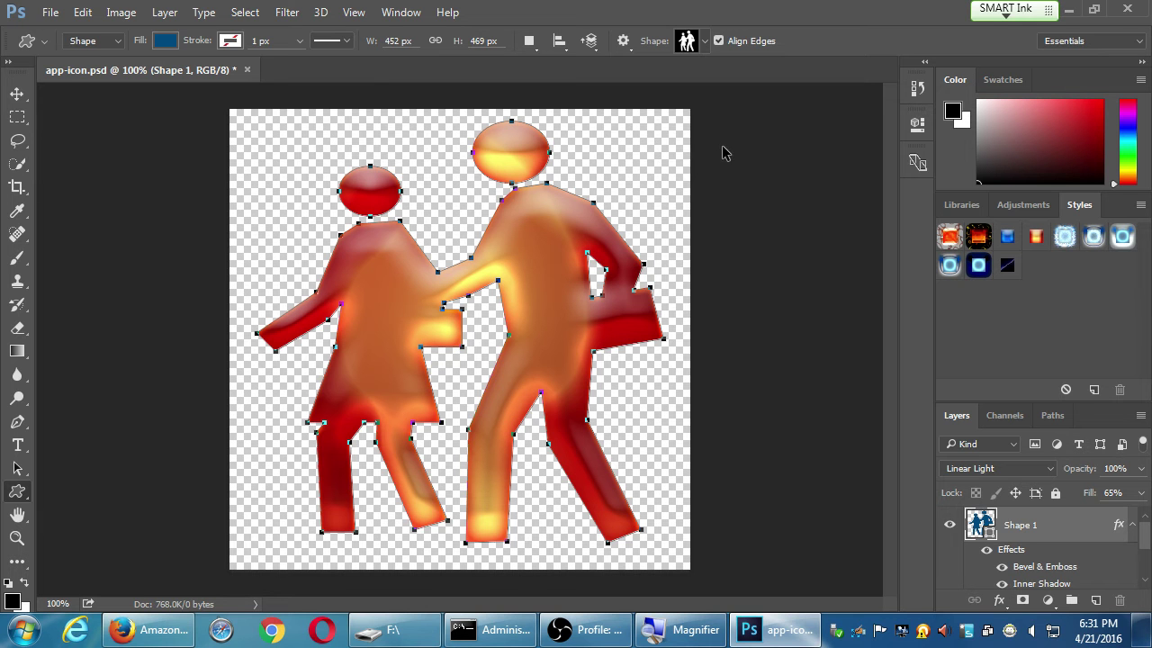
# Save app-icon.psd and zoom in to inspect the figure edges, then zoom back out
pyautogui.hotkey('ctrl', 's')
pyautogui.press('v')
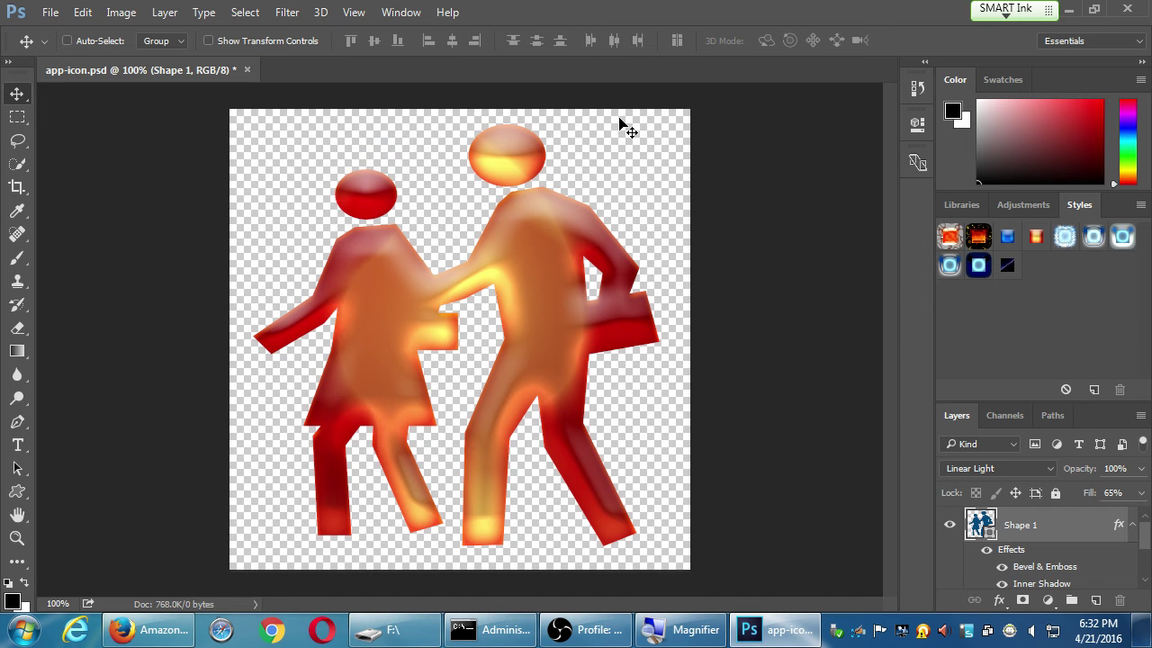
pyautogui.hotkey('ctrl', '+')
pyautogui.hotkey('ctrl', '+')
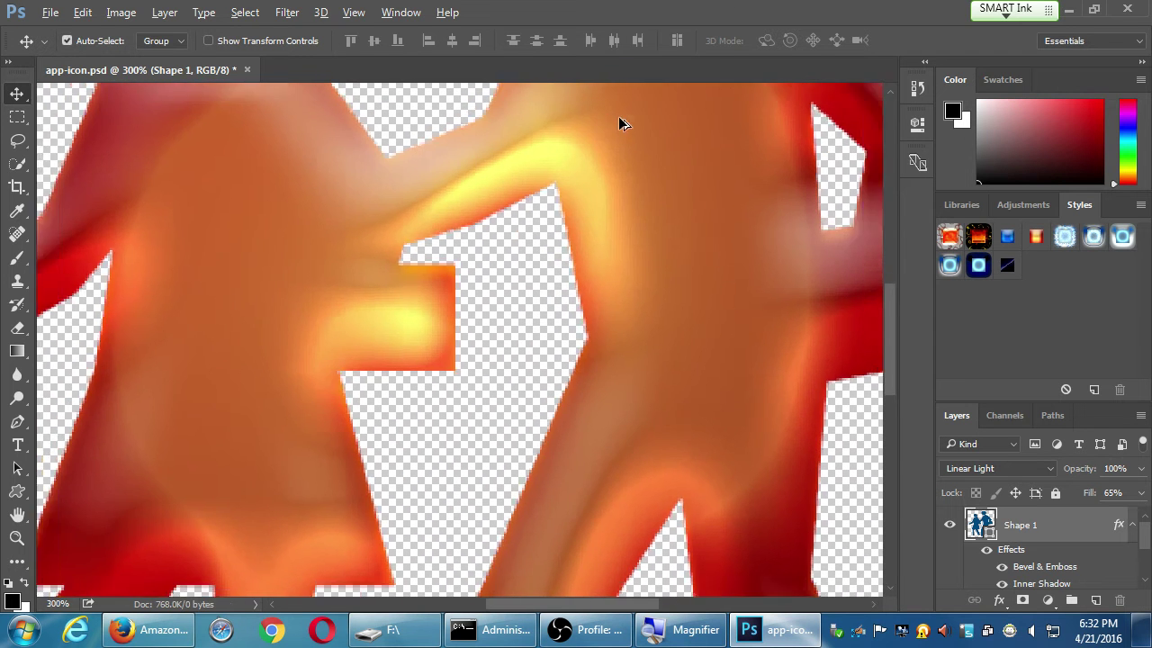
pyautogui.hotkey('ctrl', '-')
pyautogui.hotkey('ctrl', '-')
# Deselect the shape's path using Direct Selection on empty canvas
pyautogui.press('h')
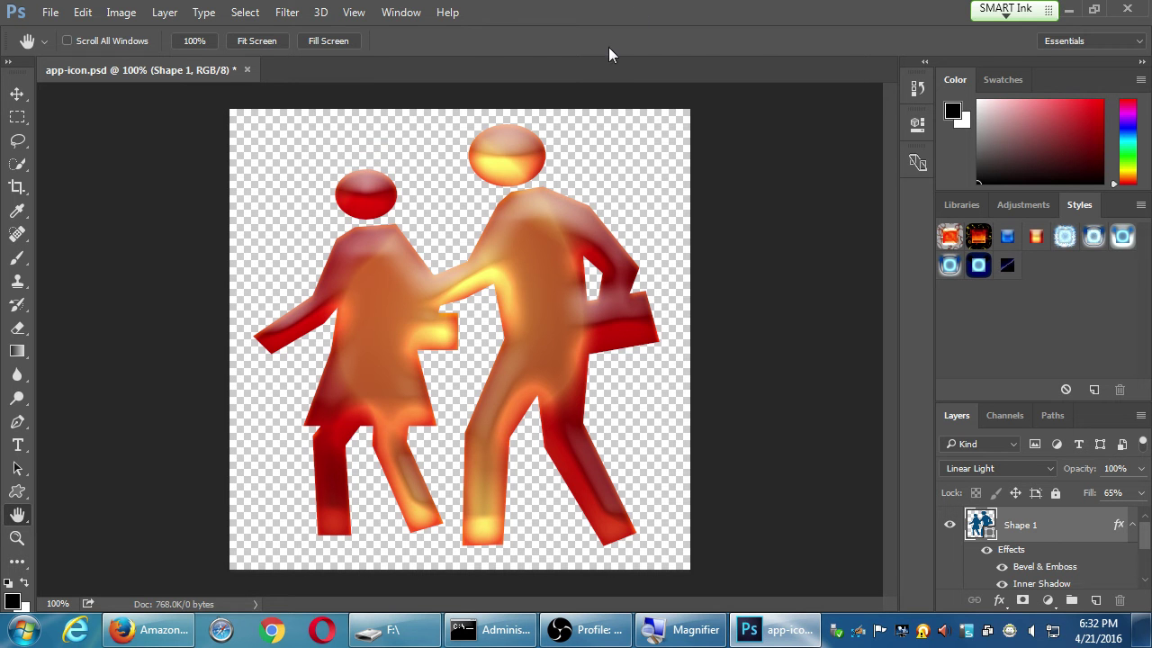
pyautogui.press('a')
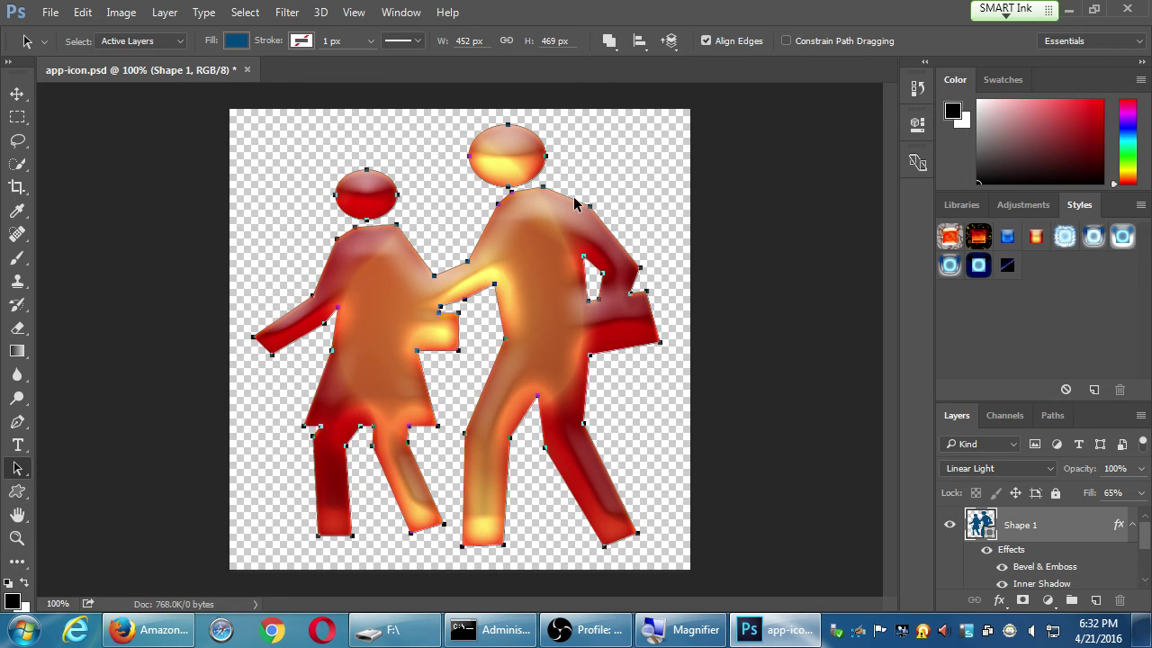
pyautogui.hotkey('shift', 'a')
pyautogui.click(633, 199)
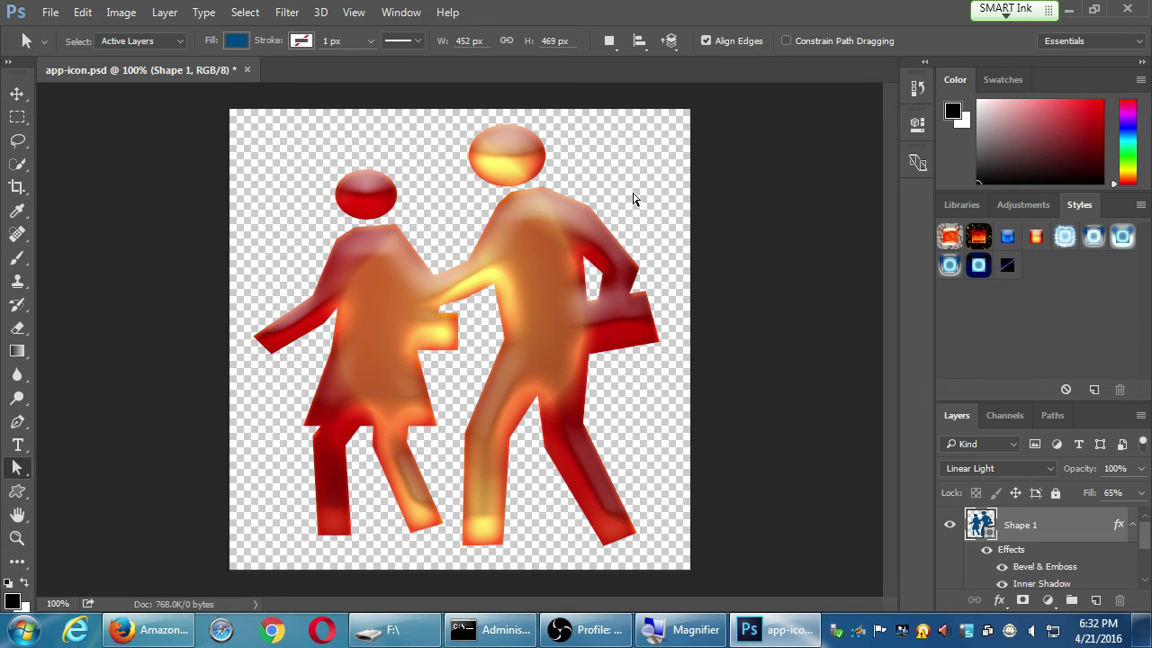
pyautogui.press('h')
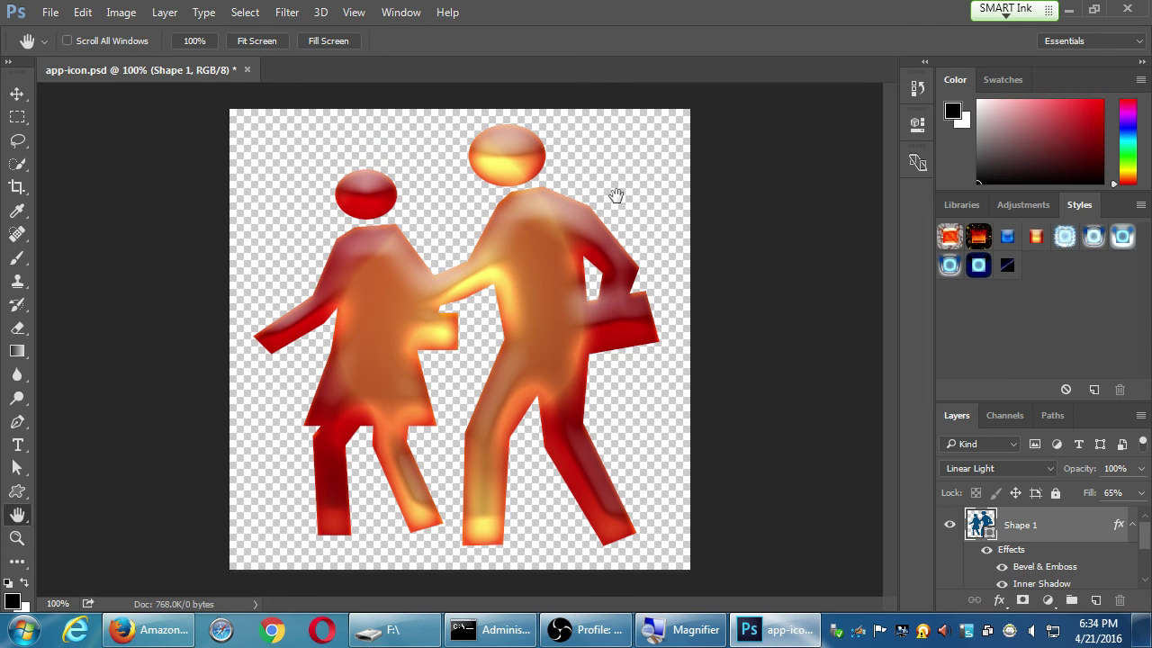
# Save the icon document, then bring up the Save for Web (Legacy) export settings
pyautogui.click(50, 12)
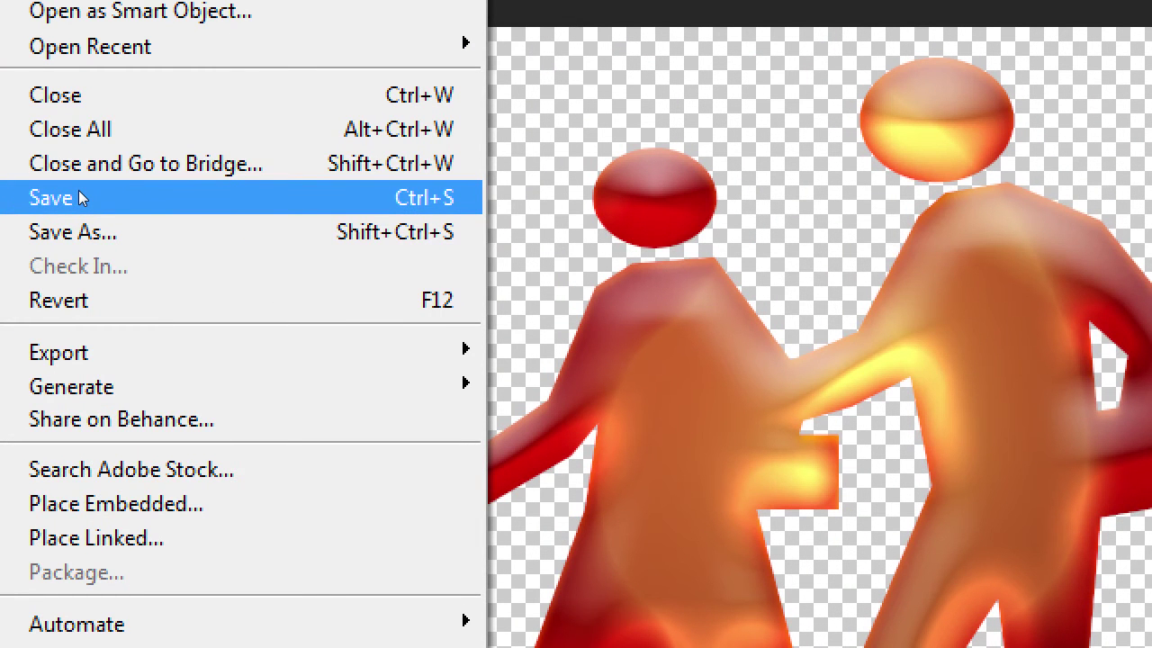
pyautogui.click(79, 196)
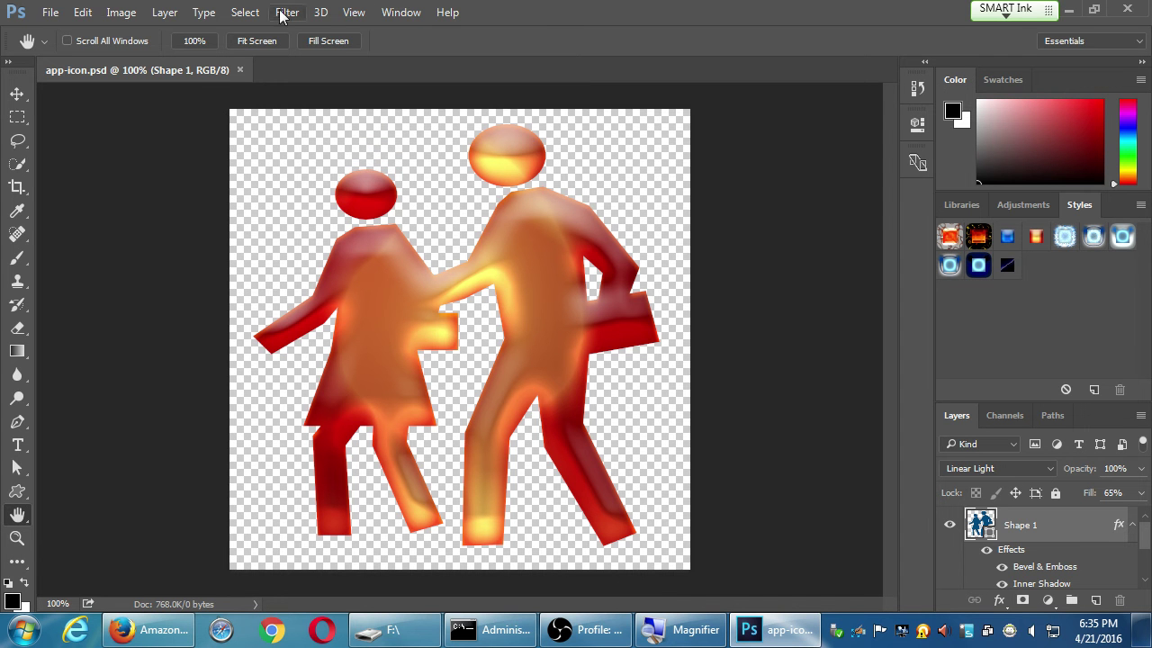
pyautogui.click(52, 12)
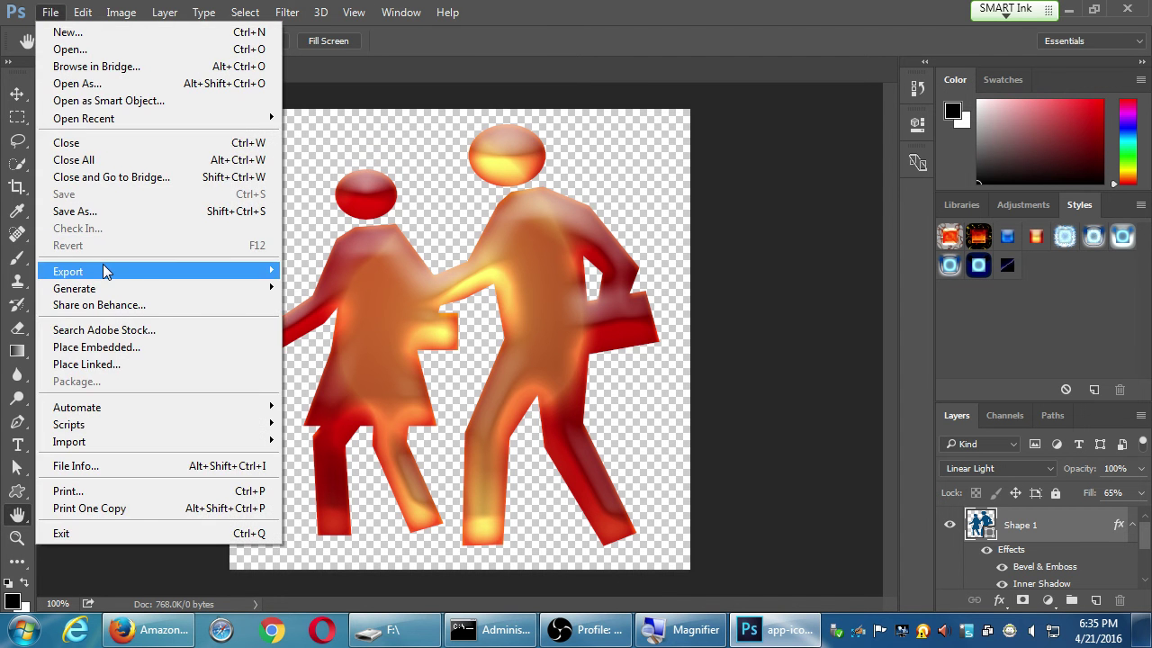
pyautogui.moveTo(103, 266)
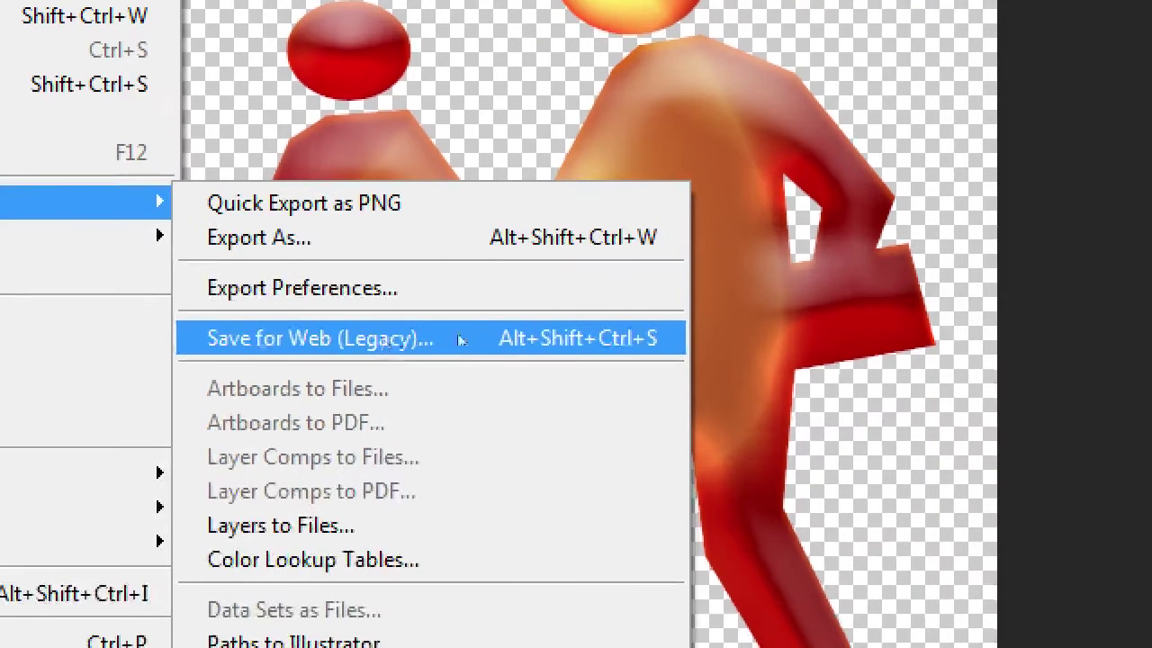
pyautogui.press('Right')
pyautogui.press('Down')
pyautogui.press('Down')
pyautogui.press('Down')
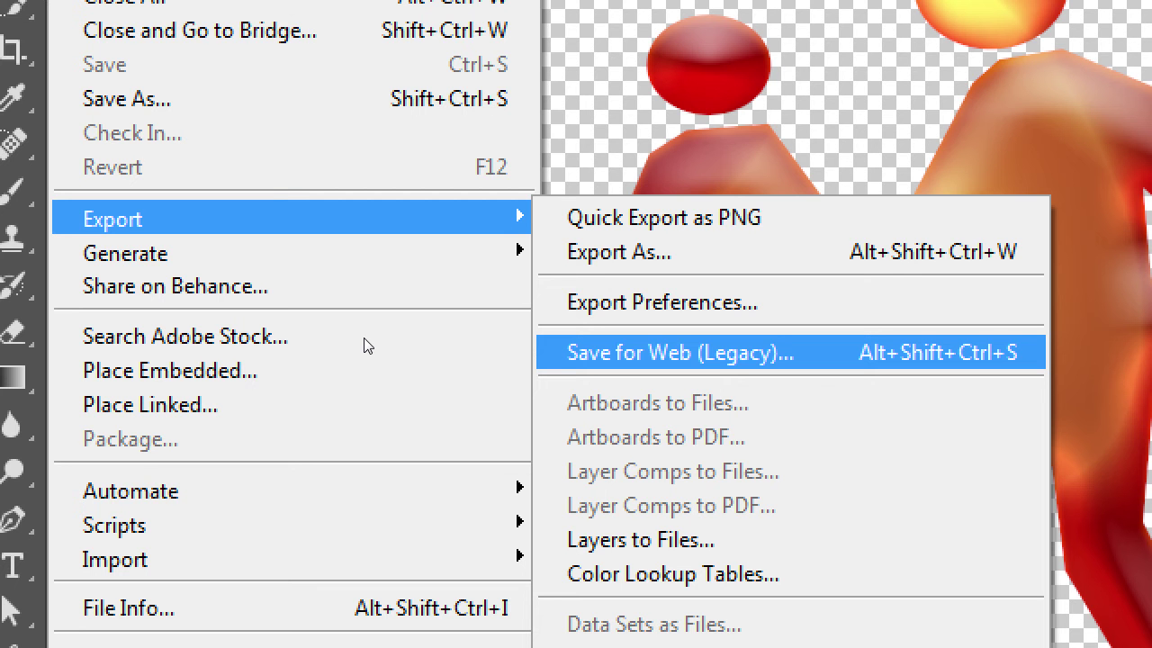
pyautogui.press('Return')
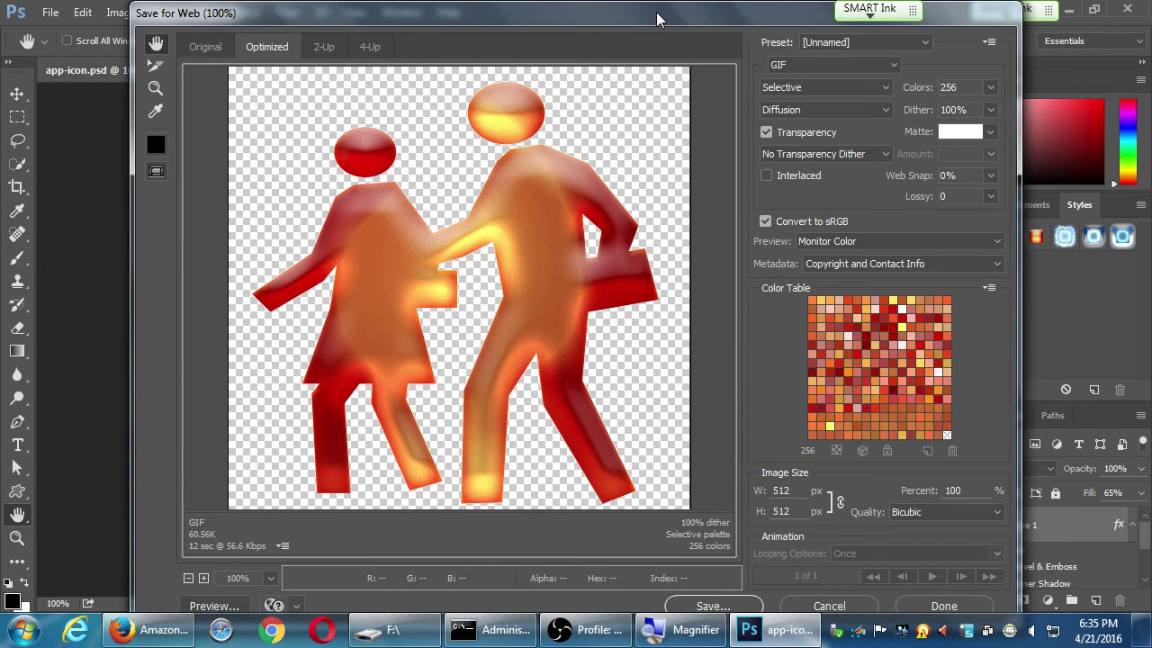
# Apply the PNG-24 preset at 512 × 512 px and proceed to saving the optimized file
pyautogui.moveTo(656, 11); pyautogui.dragTo(620, 11)
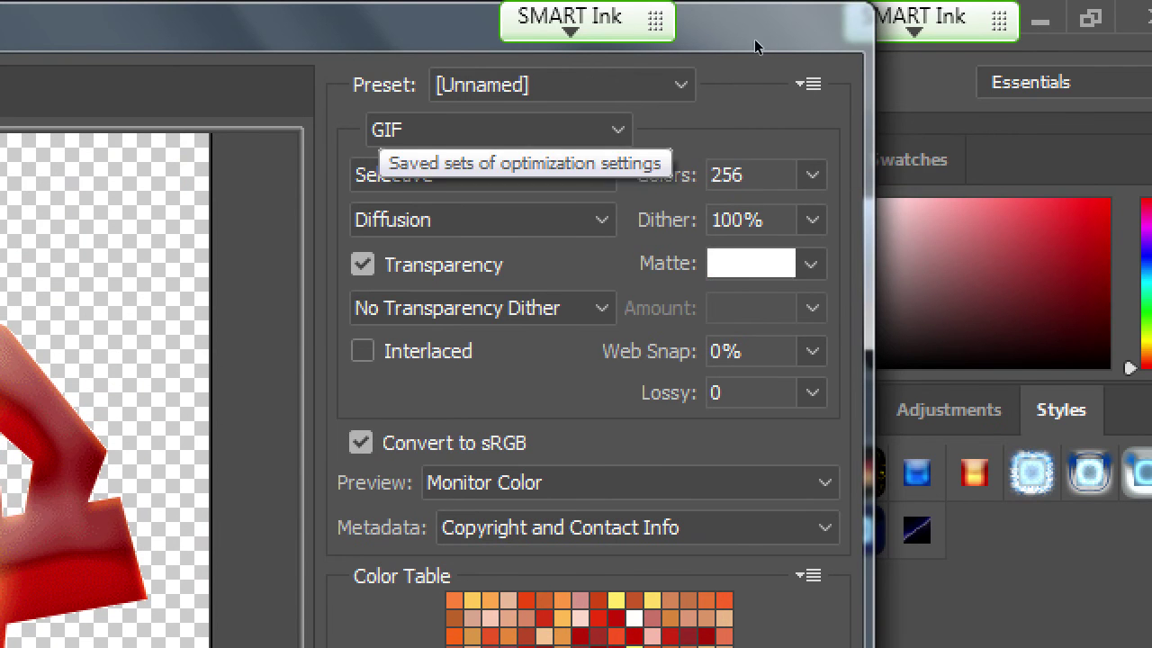
pyautogui.click(558, 85)
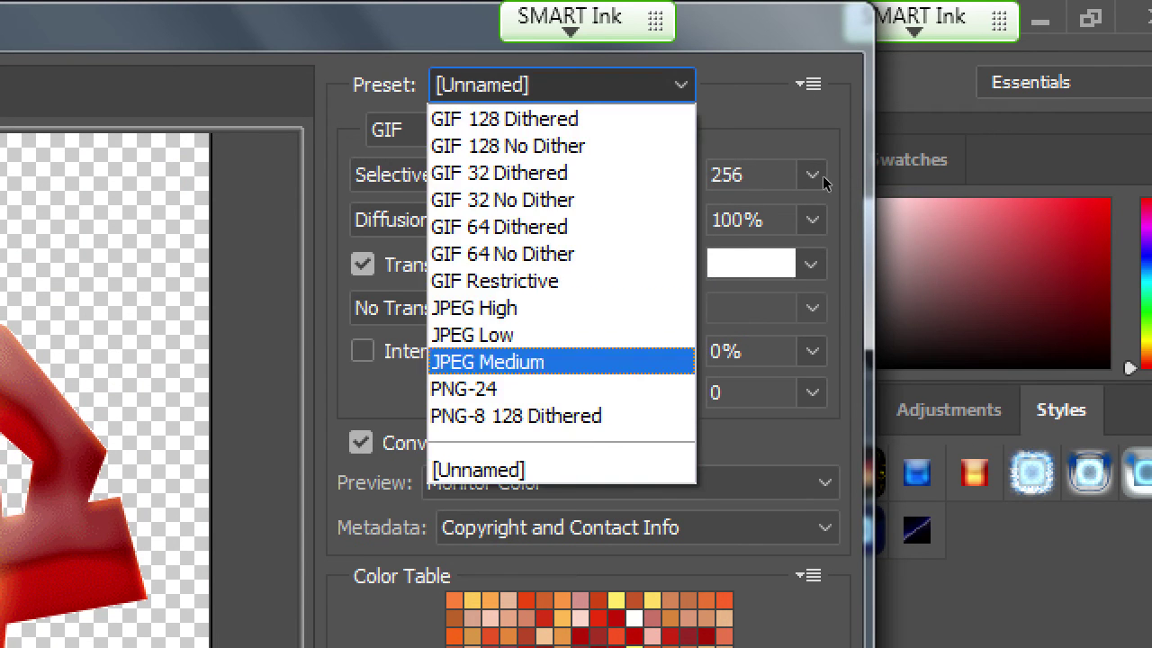
pyautogui.press('Return')
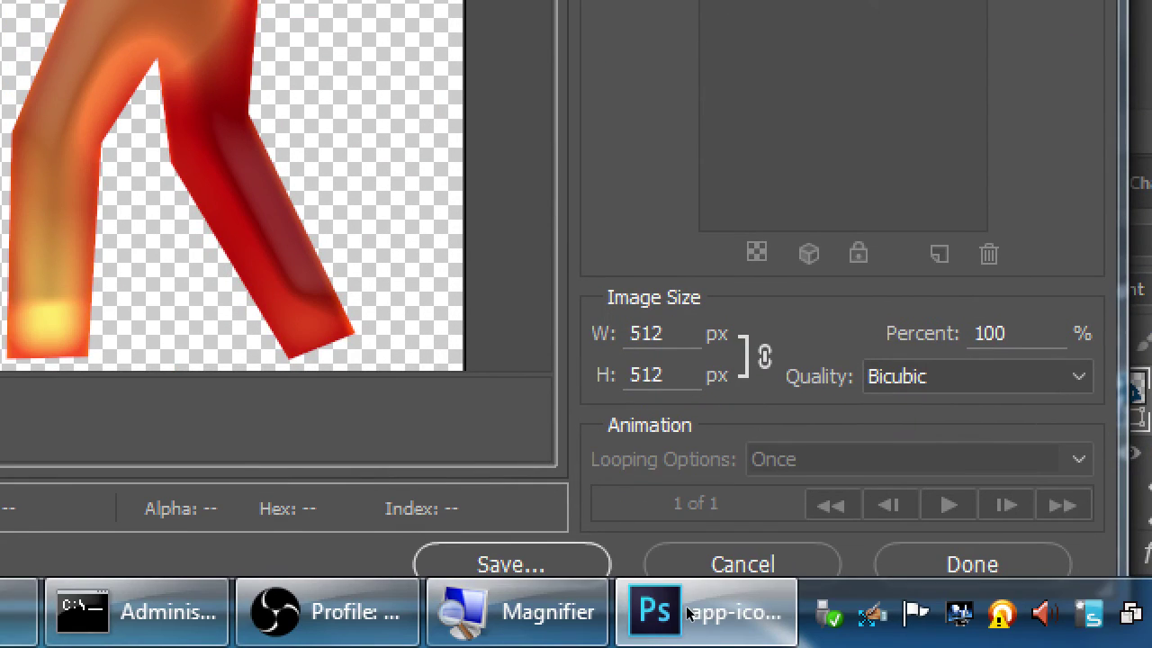
pyautogui.press('Return')
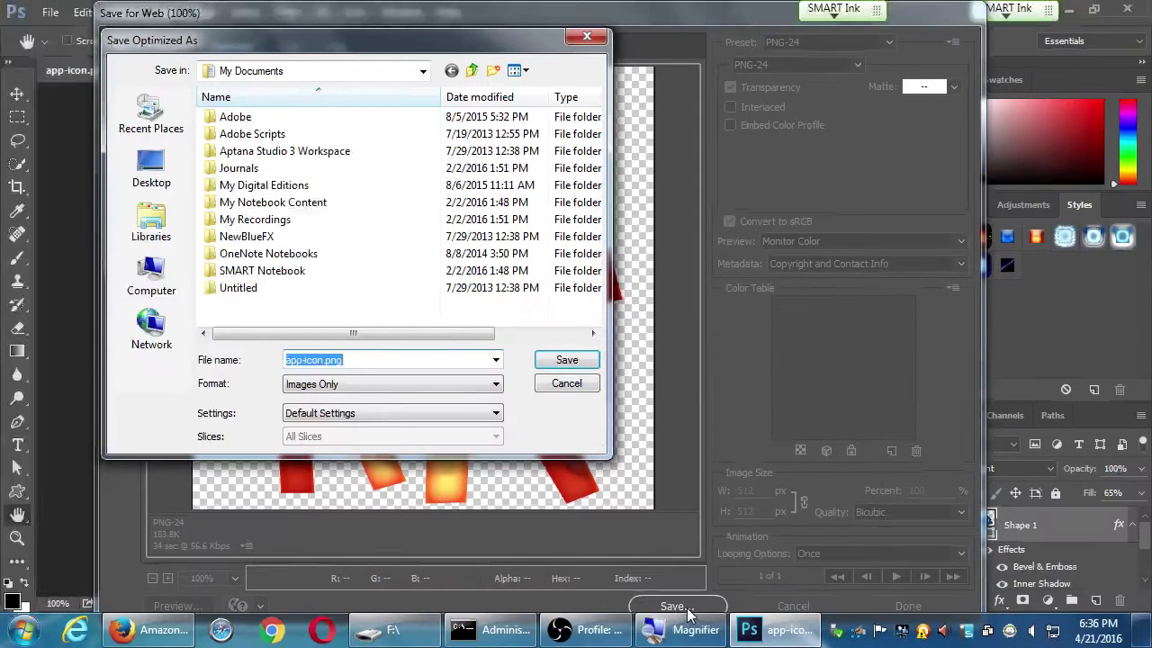
# Pick the HP_32GB (F:) drive as the save location
pyautogui.click(151, 272)
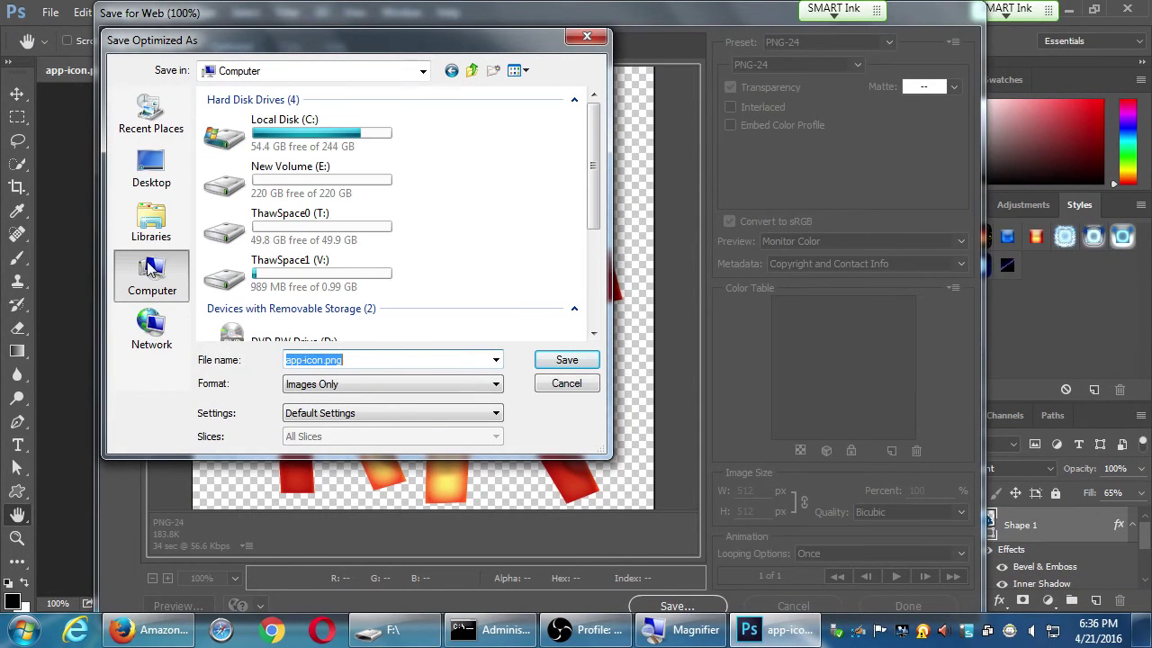
pyautogui.click(338, 273)
pyautogui.scroll(-3, 342, 286)
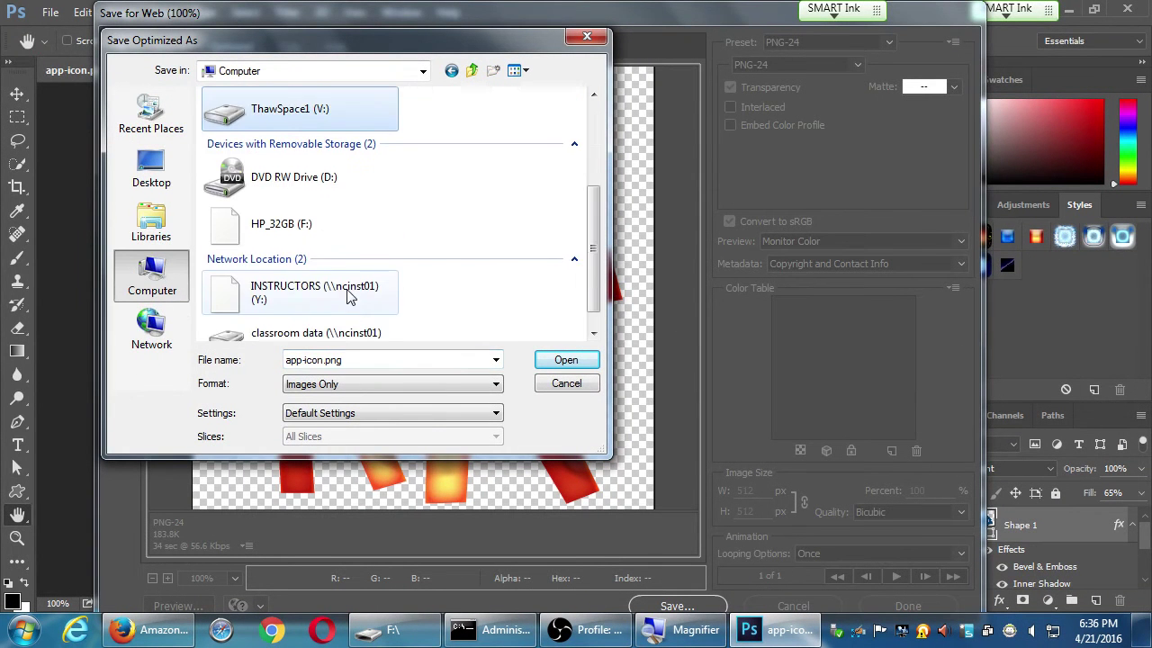
pyautogui.doubleClick(302, 236)
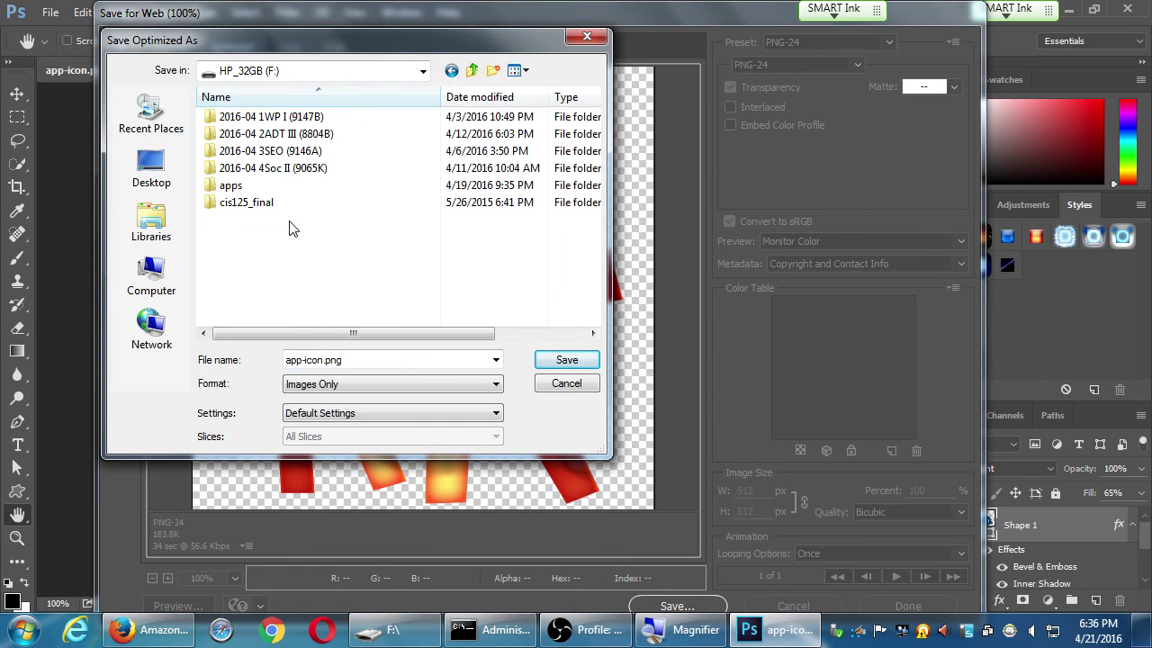
# Rename the export to app-icon512px.png and save it
pyautogui.click(411, 360)
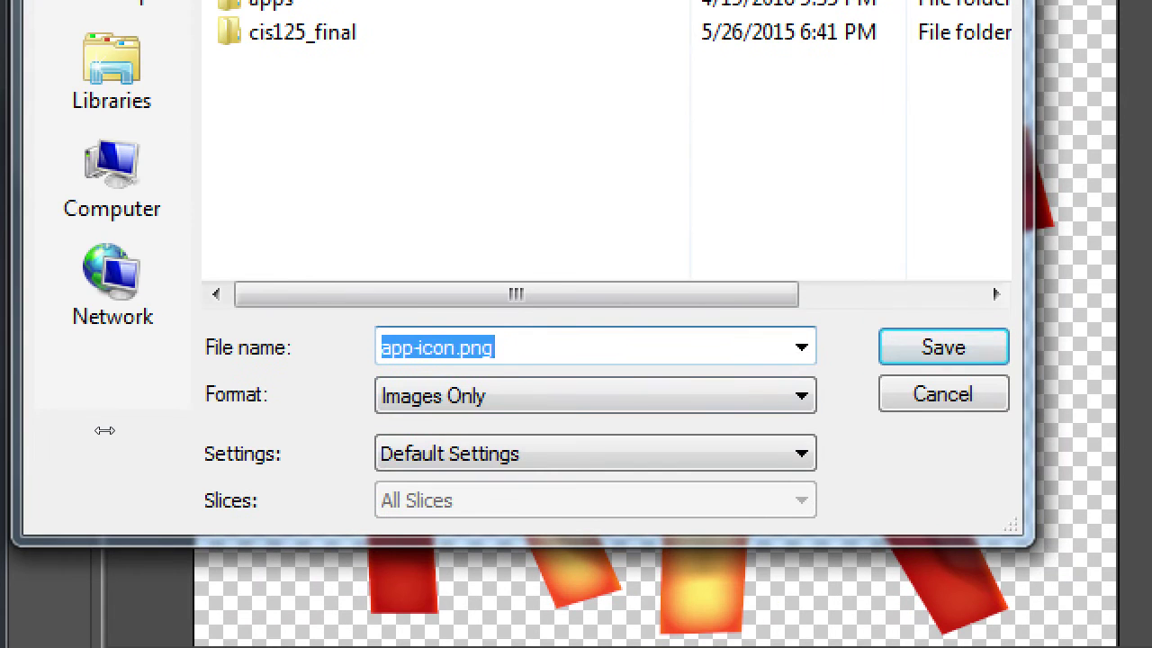
pyautogui.press('End')
pyautogui.press('Left')
pyautogui.press('Left')
pyautogui.press('Left')
pyautogui.press('Left')
pyautogui.press('Left')
pyautogui.press('Left')
pyautogui.press('Right')
pyautogui.write('512')
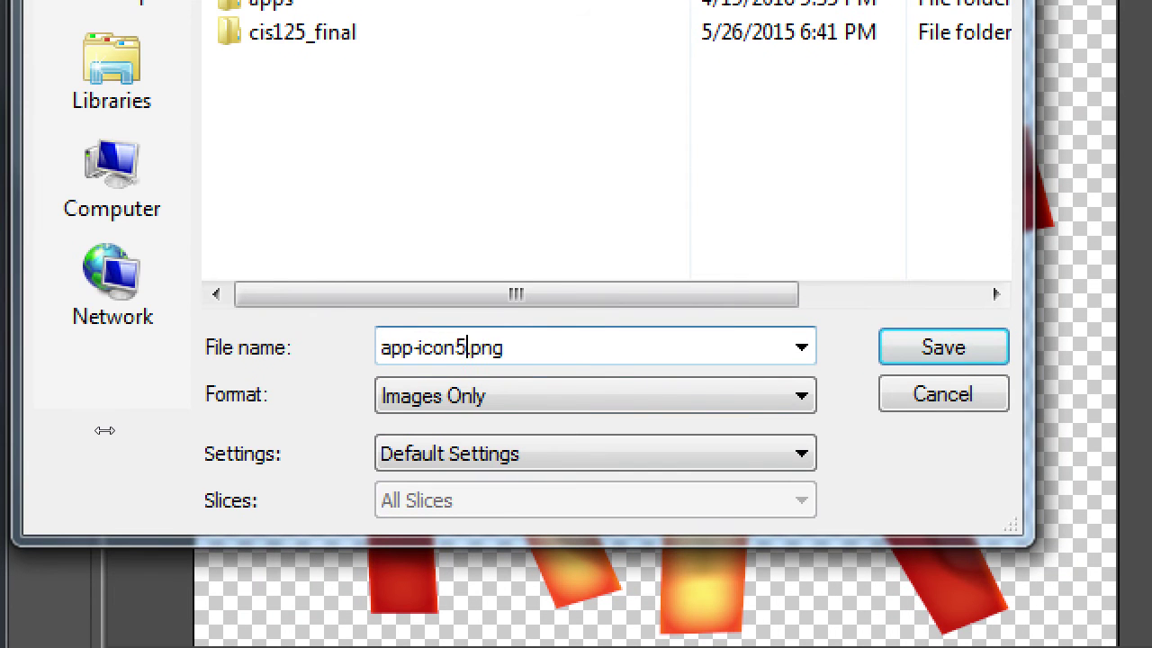
pyautogui.write('px')
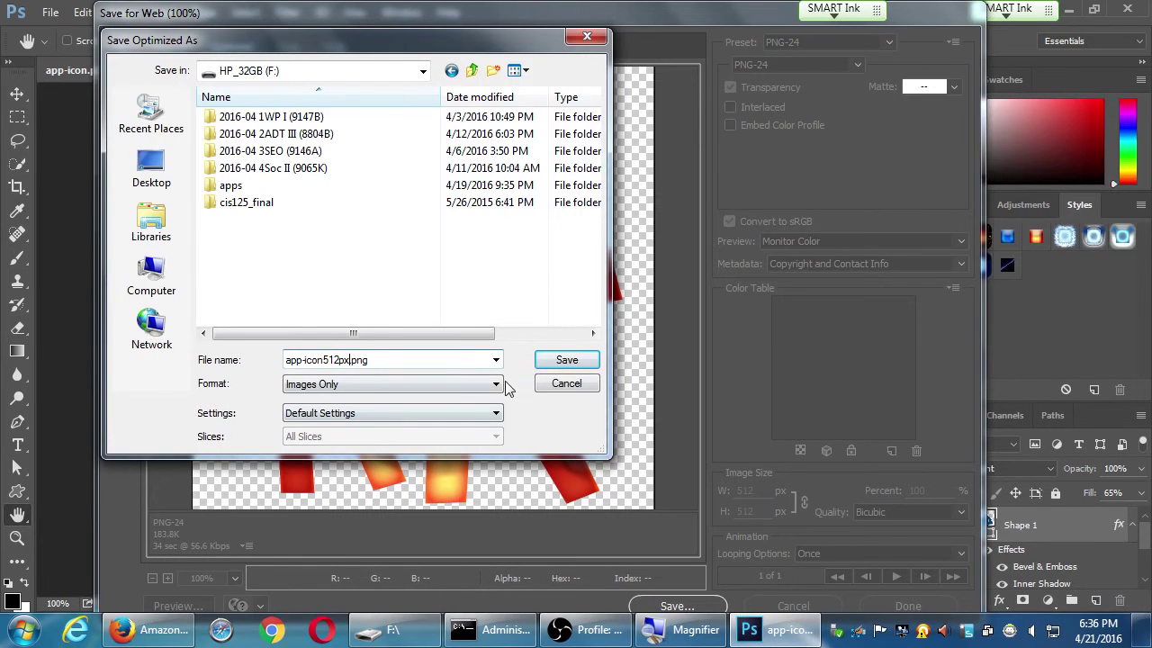
pyautogui.click(565, 360)
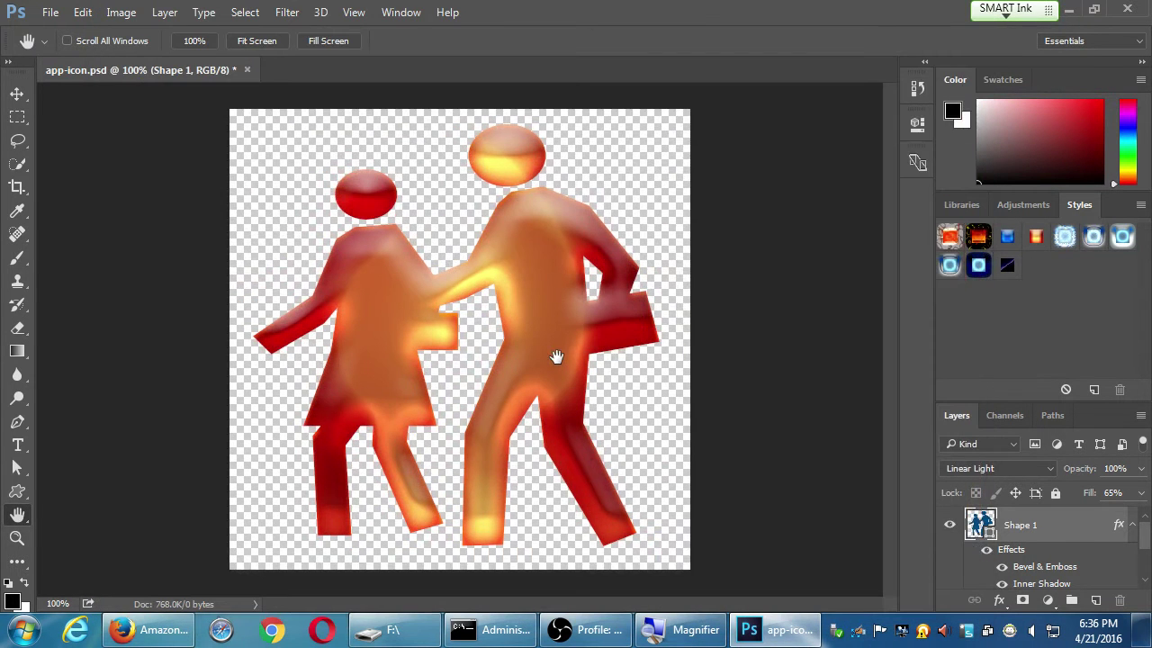
# Bring the Amazon upload page forward, then return to app-icon.psd in Photoshop
pyautogui.click(178, 637)
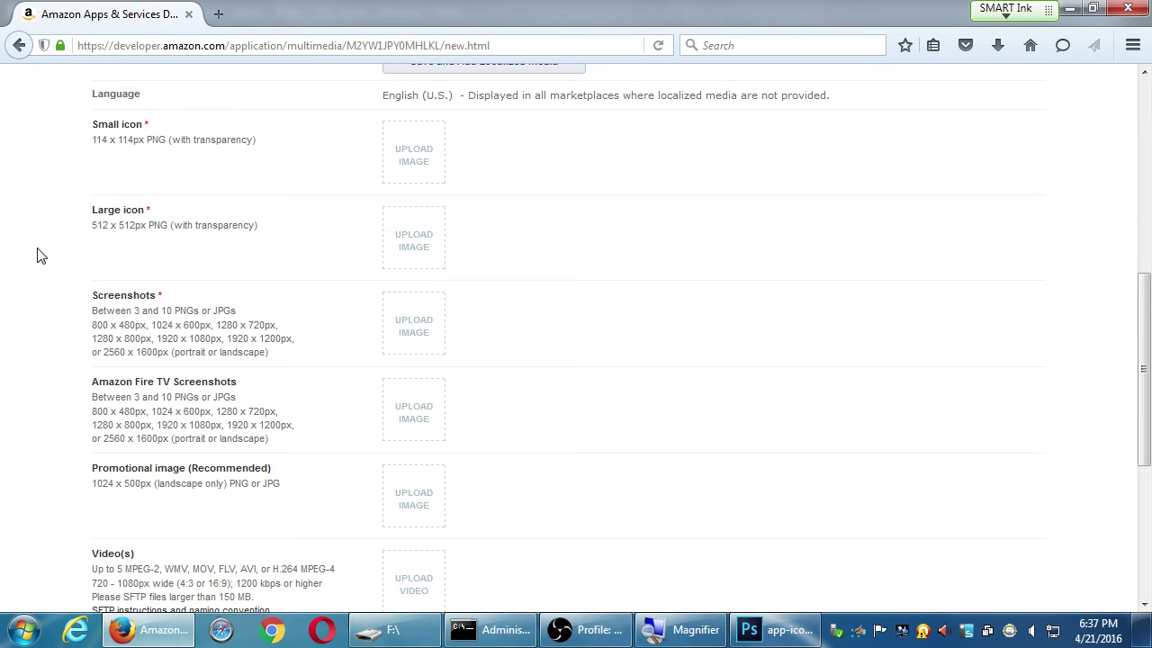
pyautogui.hotkey('alt', 'Tab')
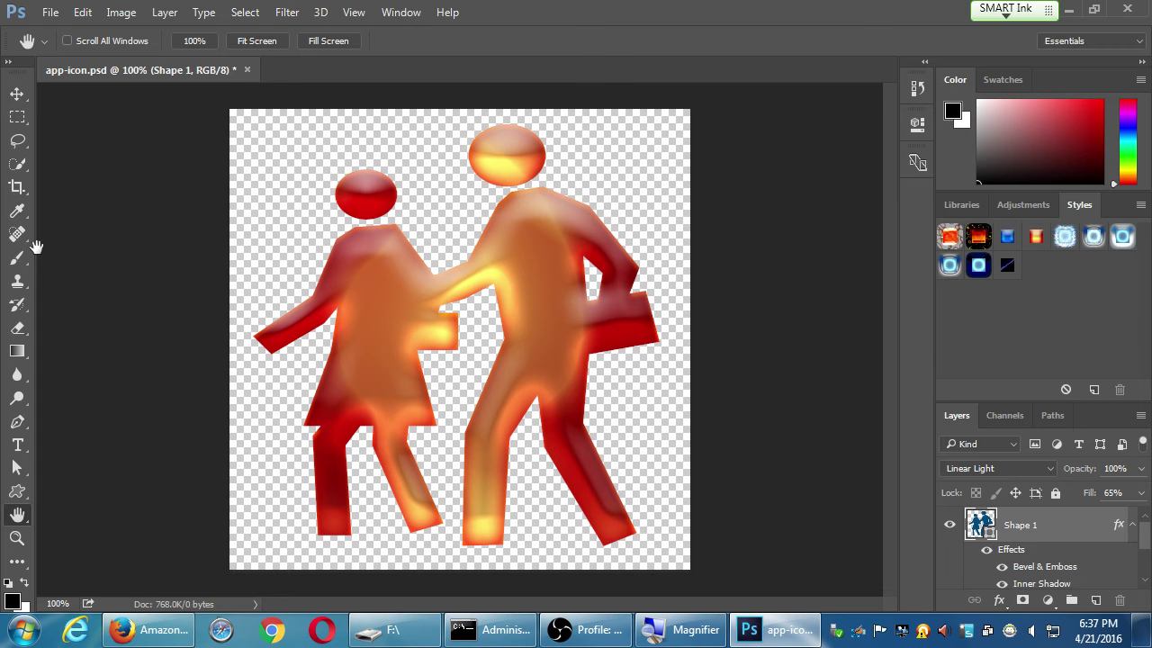
# Open Save for Web (Legacy) and scale the PNG-24 export to 114 × 114 px
pyautogui.click(50, 12)
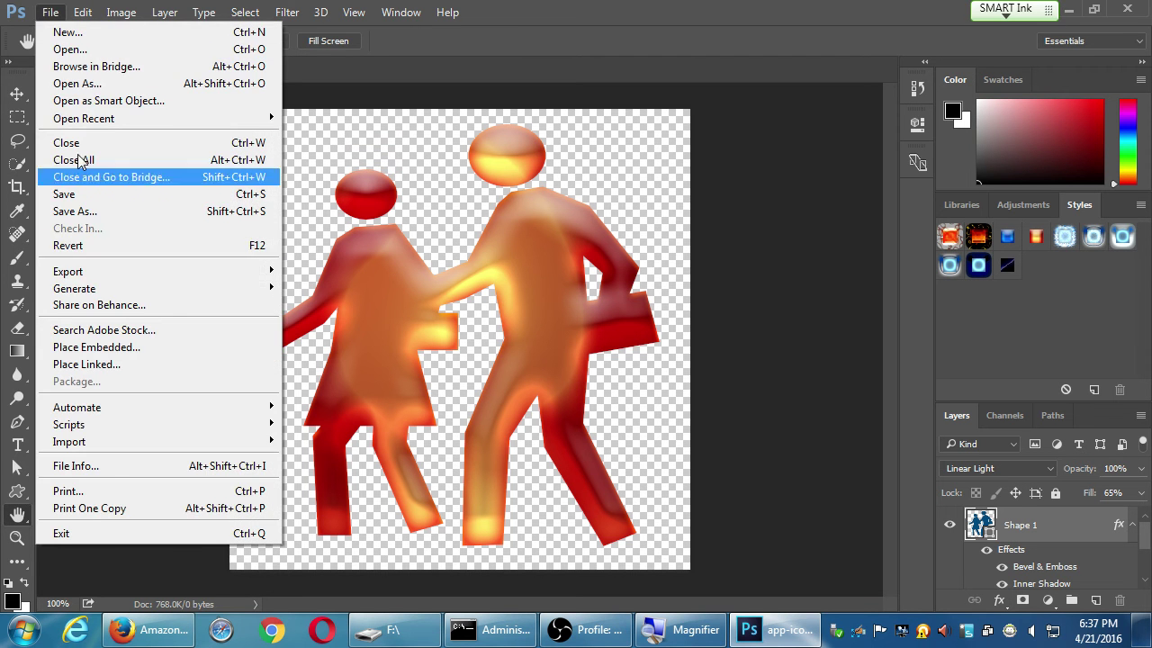
pyautogui.moveTo(170, 272)
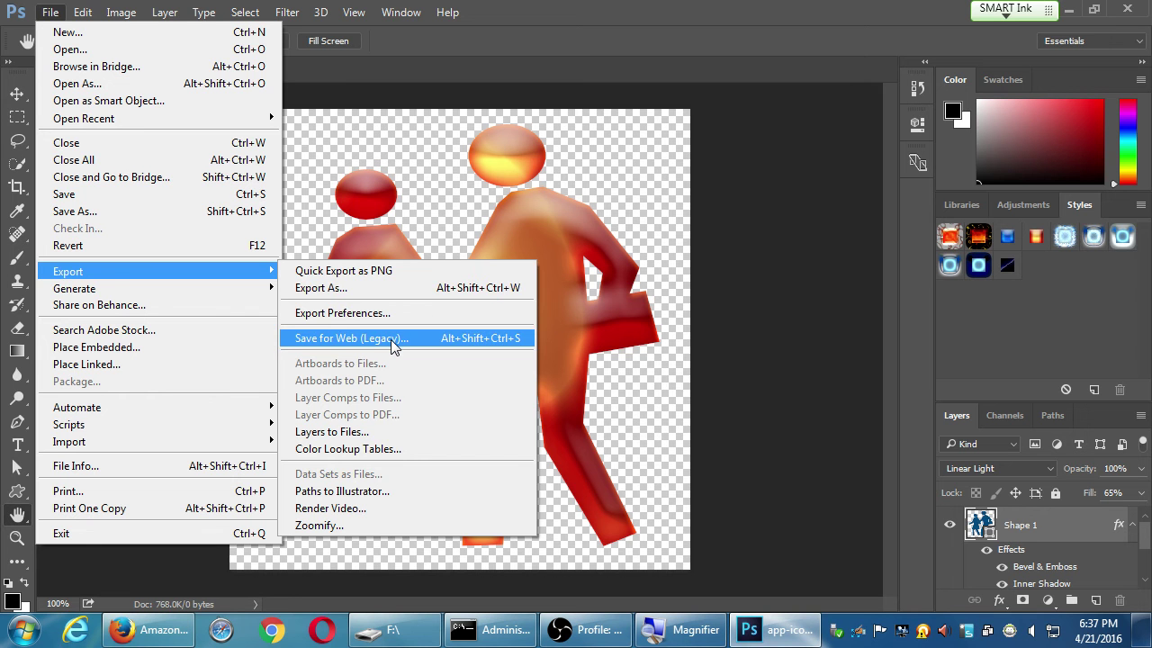
pyautogui.click(392, 341)
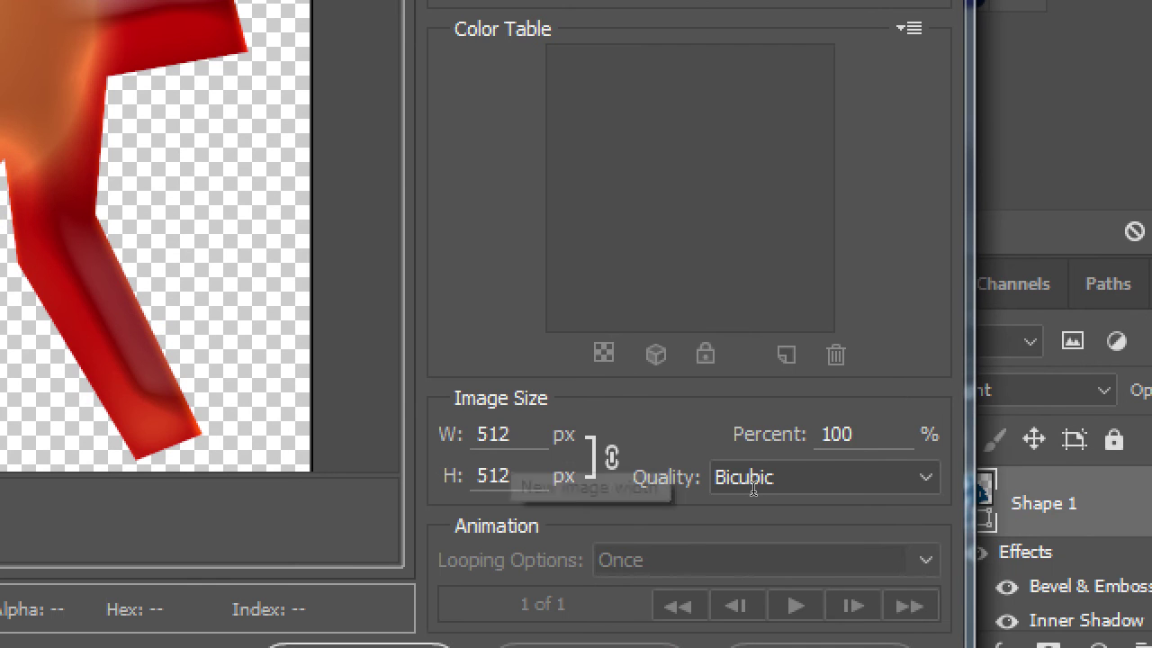
pyautogui.press('Tab')
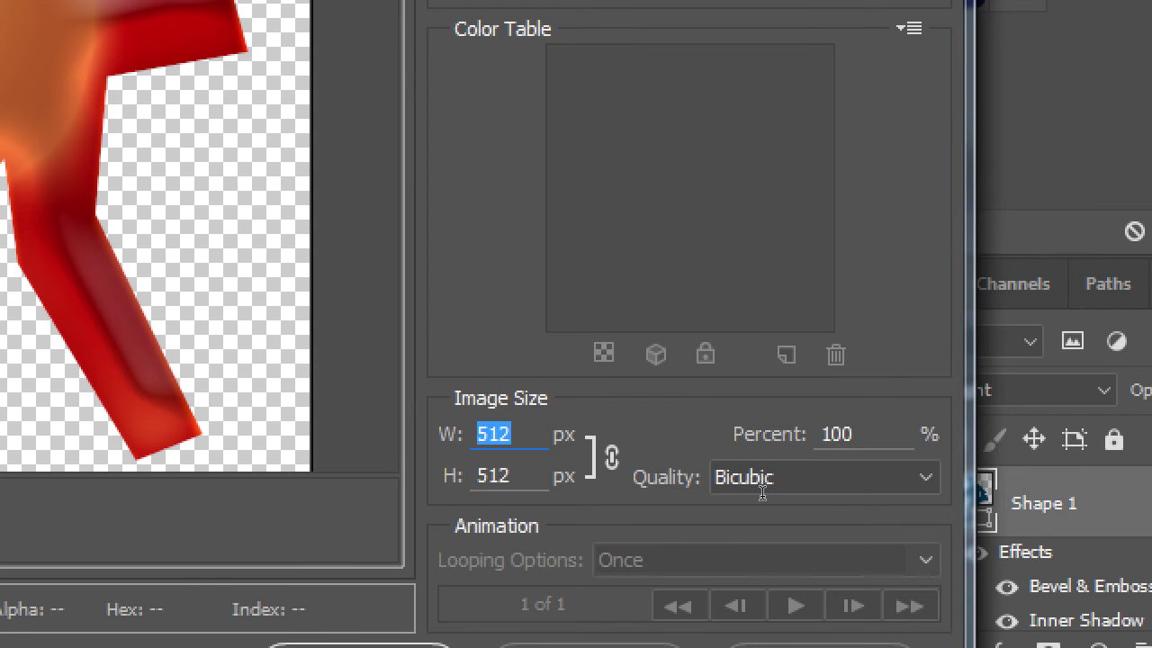
pyautogui.write('114')
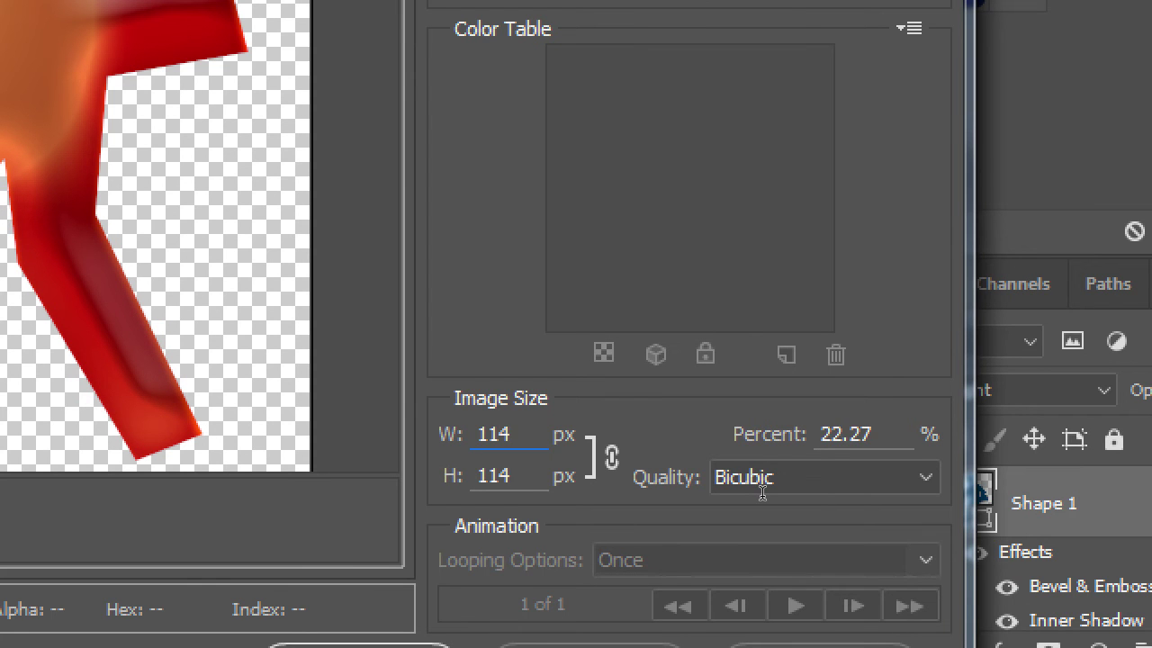
pyautogui.press('Tab')
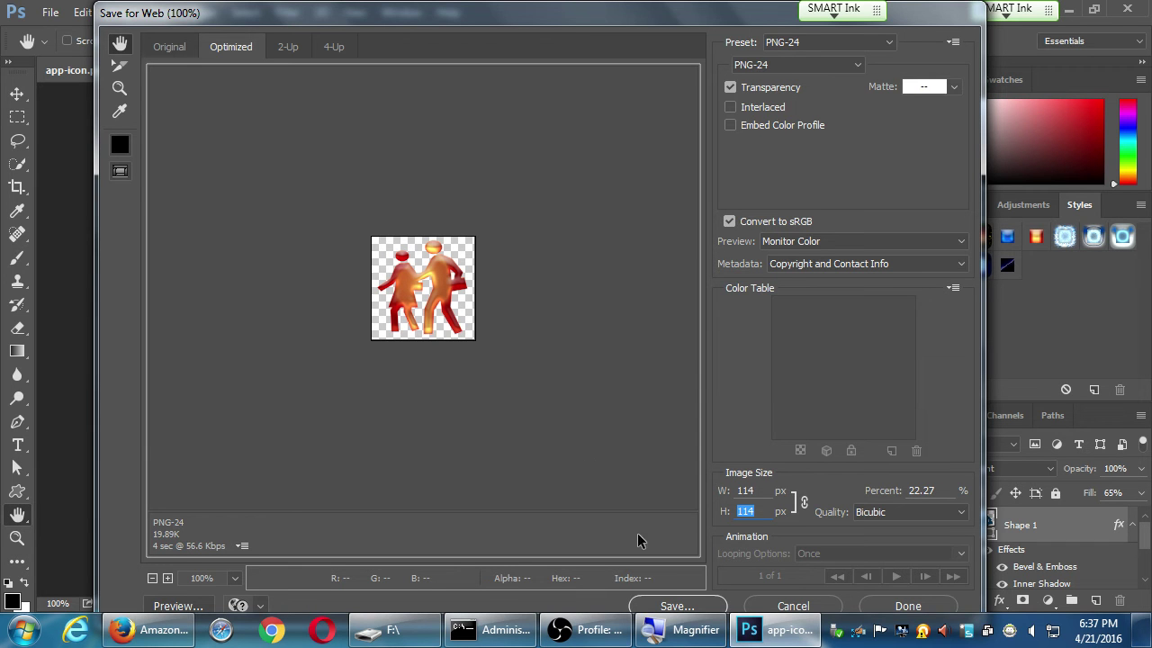
# Confirm the 114 px width, then save the export as app-icon114px.png on the F: drive
pyautogui.click(676, 607)
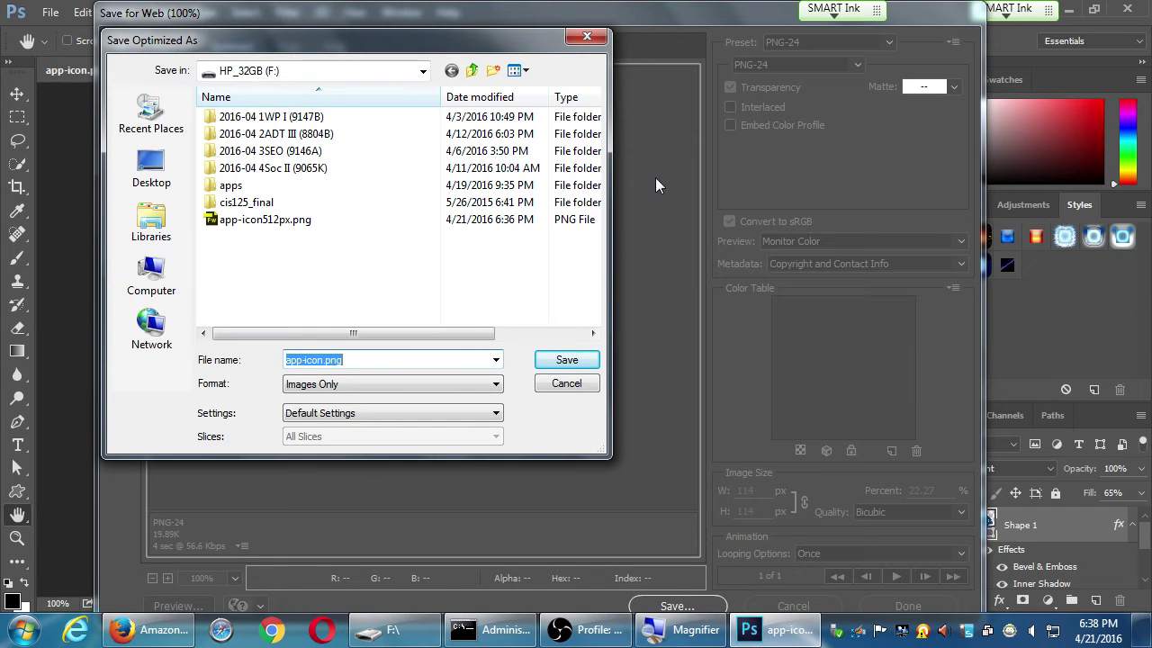
pyautogui.press('Escape')
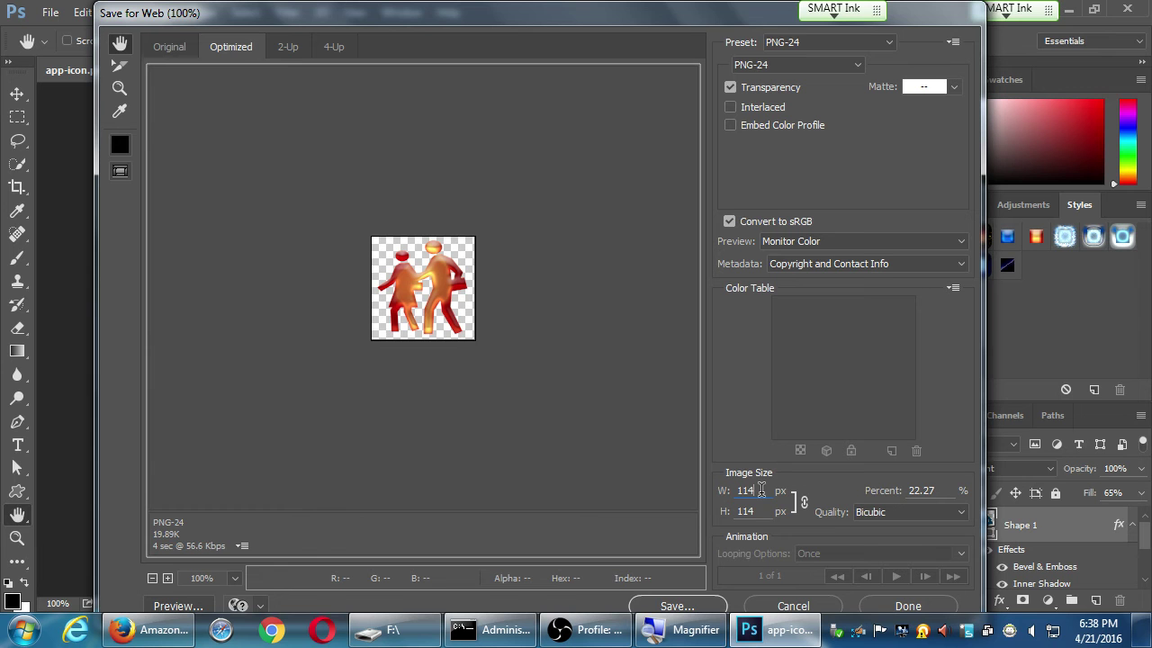
pyautogui.press('Tab')
pyautogui.click(676, 605)
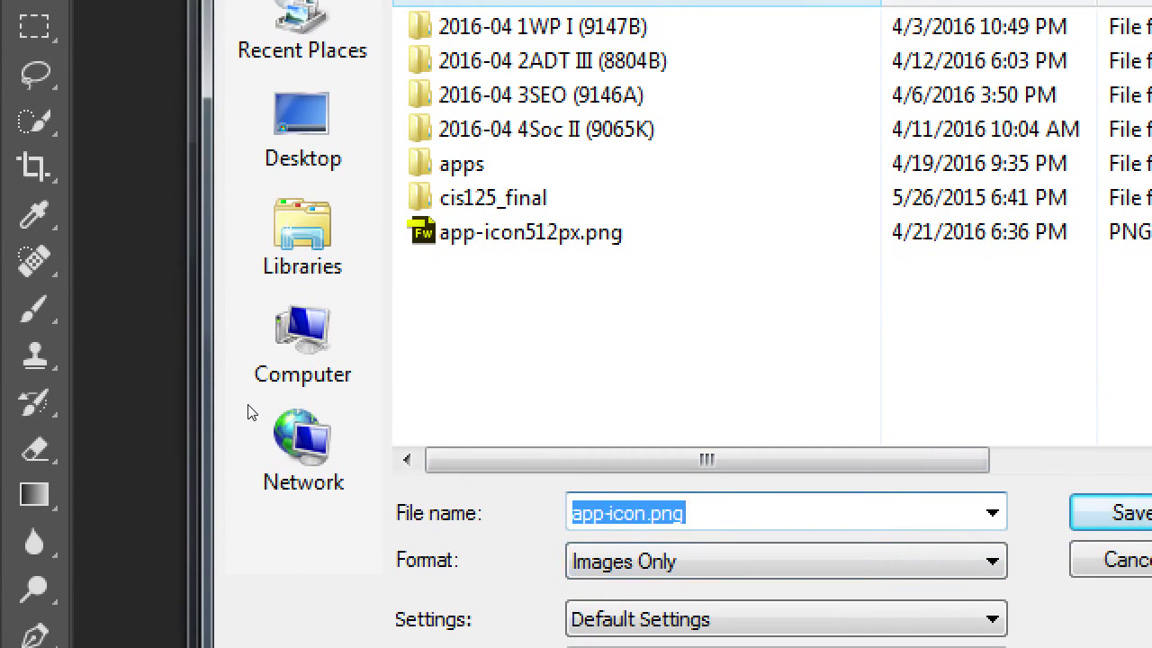
pyautogui.press('Right')
pyautogui.press('Left')
pyautogui.press('Left')
pyautogui.press('Left')
pyautogui.press('Left')
pyautogui.write('114px')
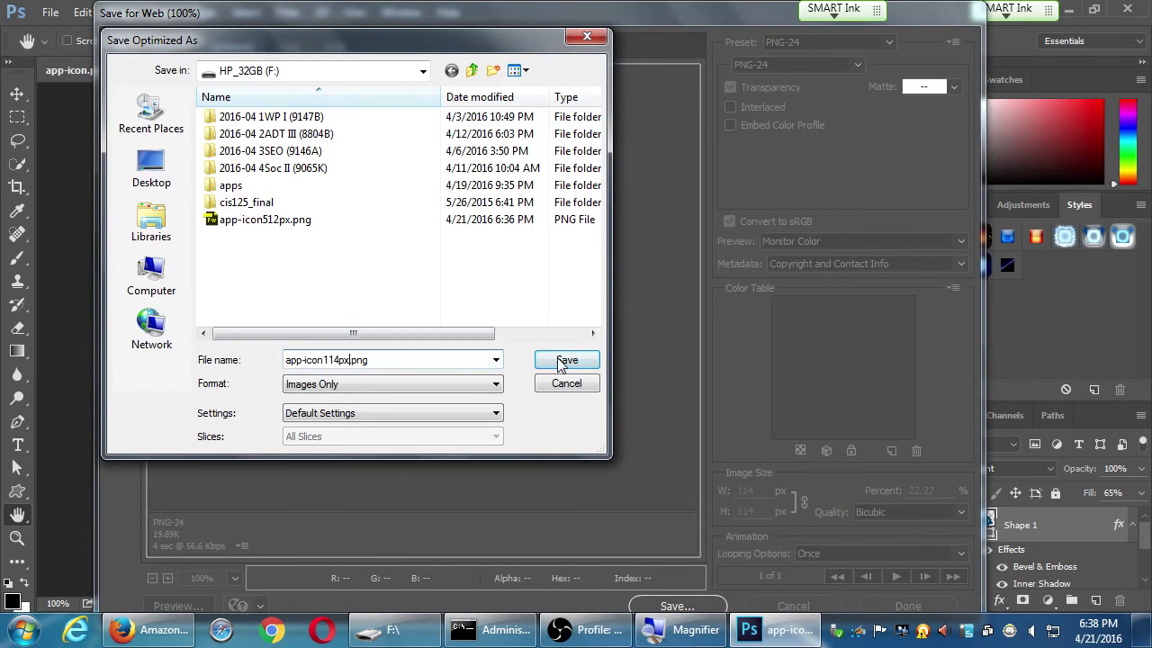
pyautogui.click(556, 358)
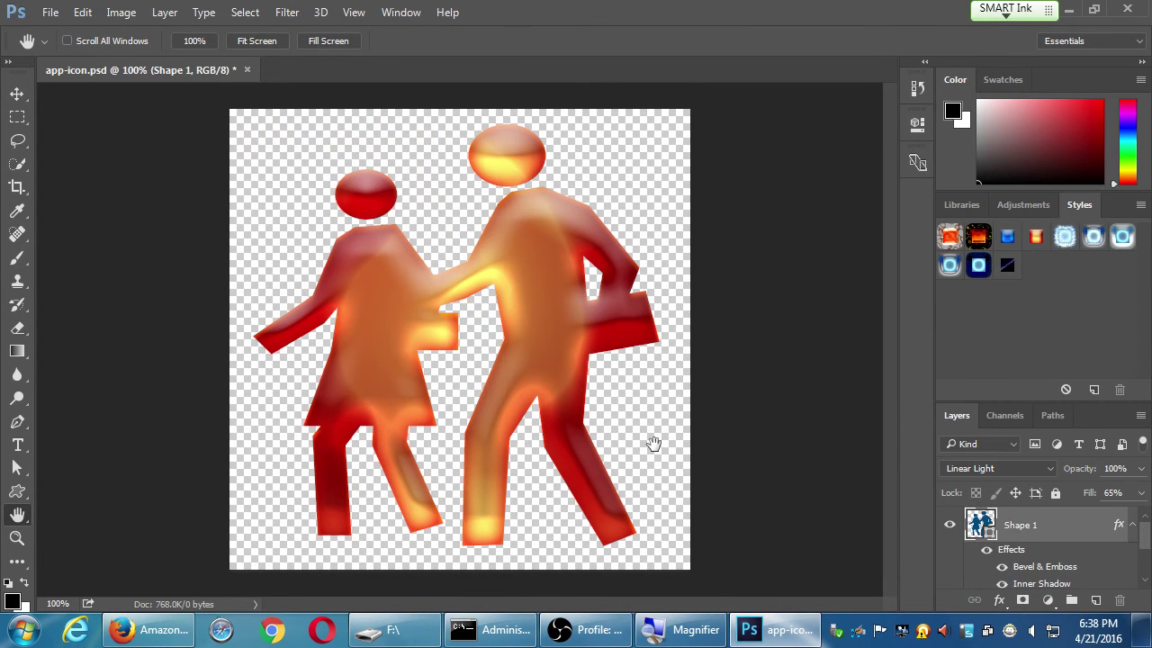
pyautogui.click(192, 623)
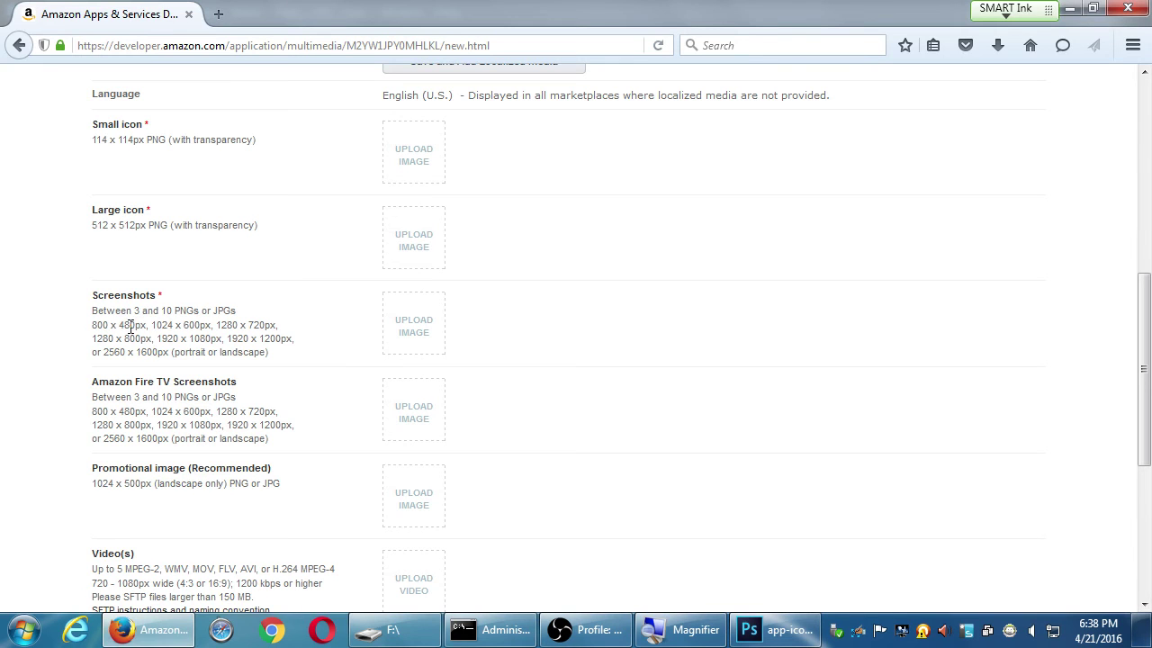
pyautogui.moveTo(115, 301); pyautogui.dragTo(147, 300)
pyautogui.scroll(-3, 110, 383)
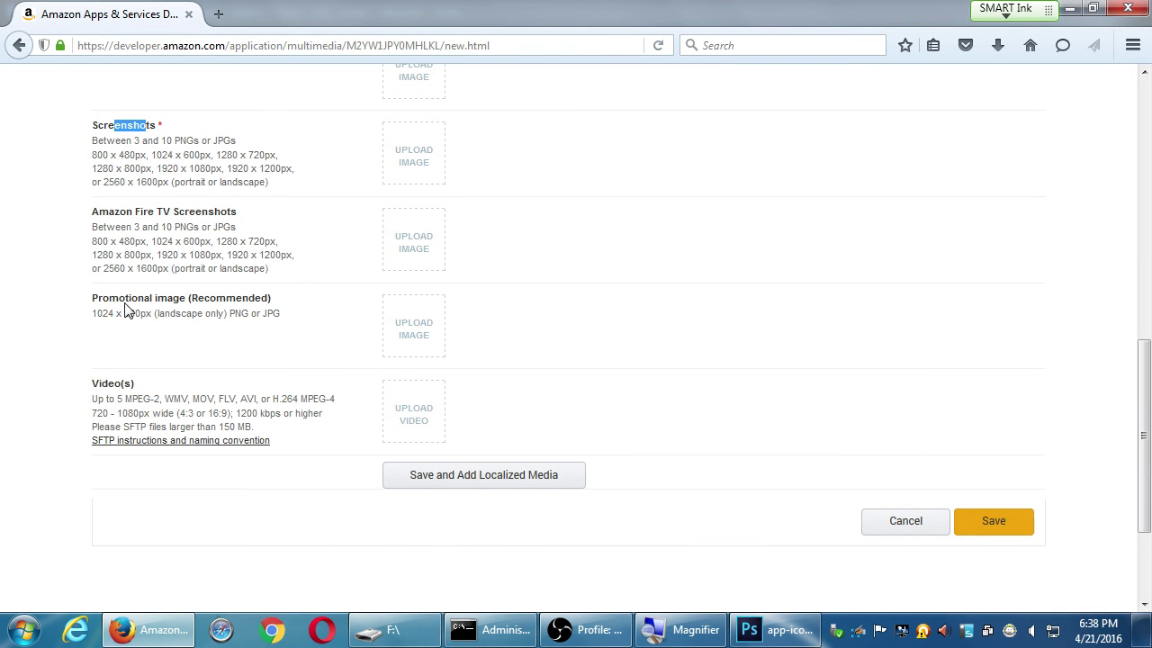
pyautogui.moveTo(126, 307); pyautogui.dragTo(159, 309)
pyautogui.click(185, 315)
pyautogui.click(767, 630)
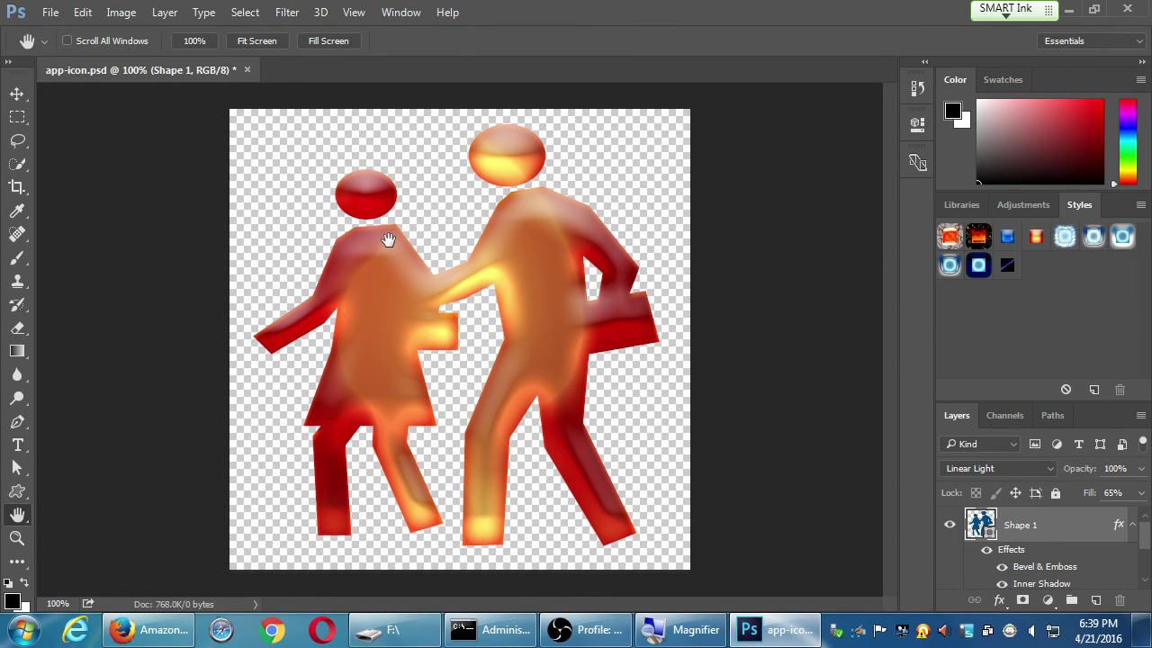
# Duplicate the icon document as a new document named app-icon1024px
pyautogui.click(116, 12)
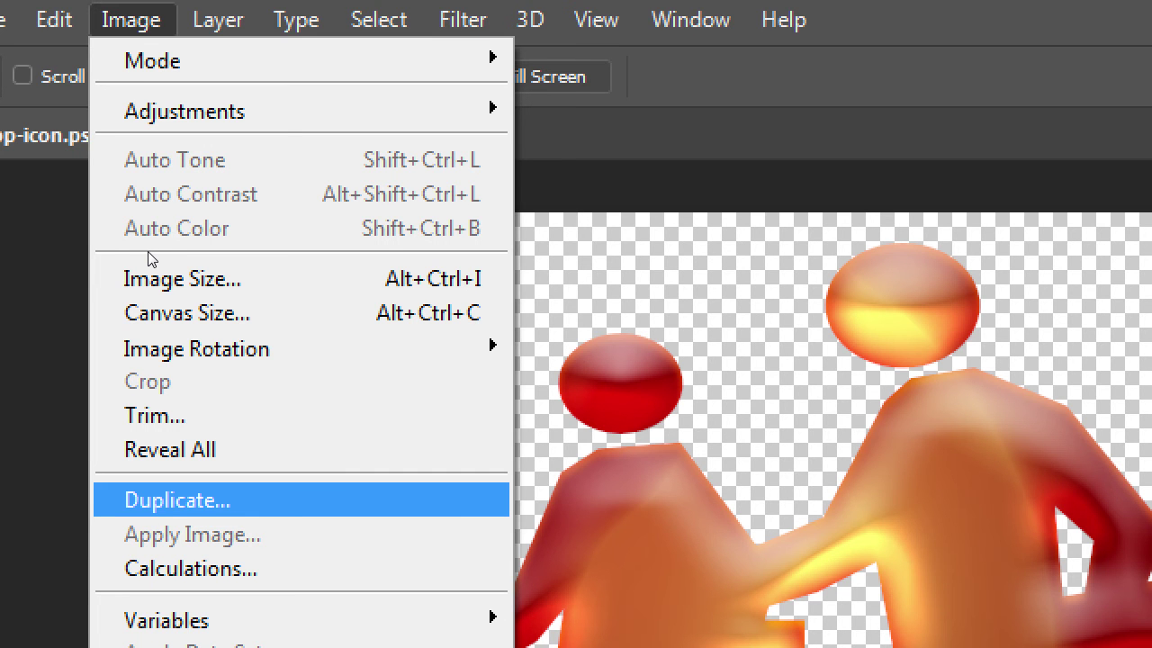
pyautogui.press('Return')
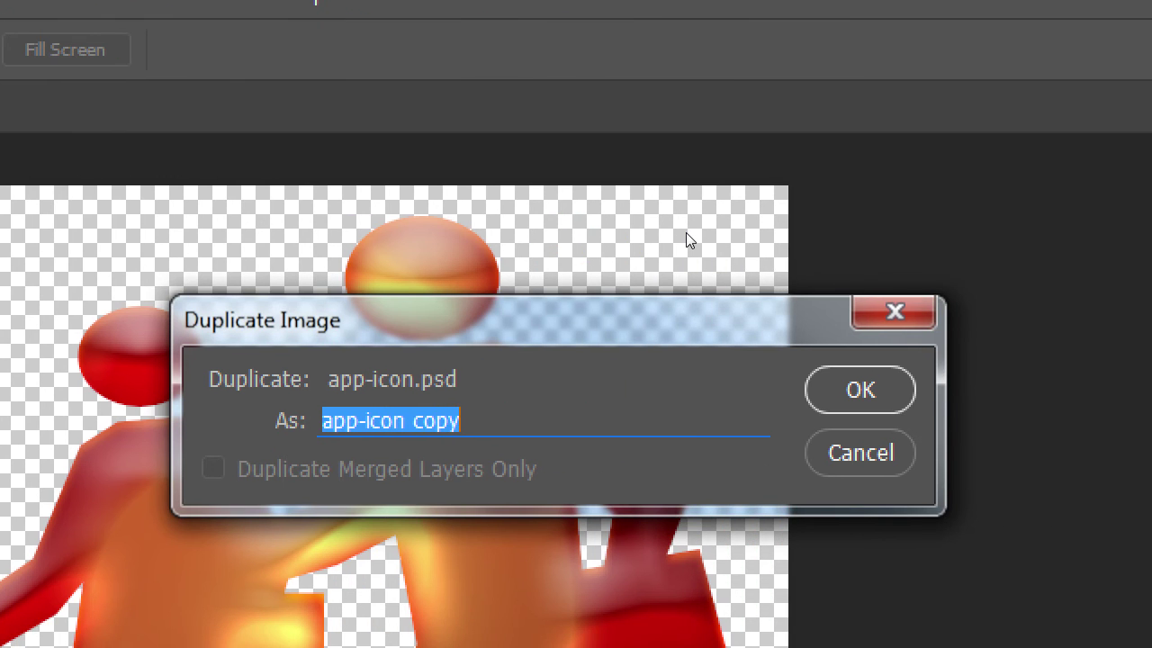
pyautogui.press('End')
pyautogui.press('BackSpace')
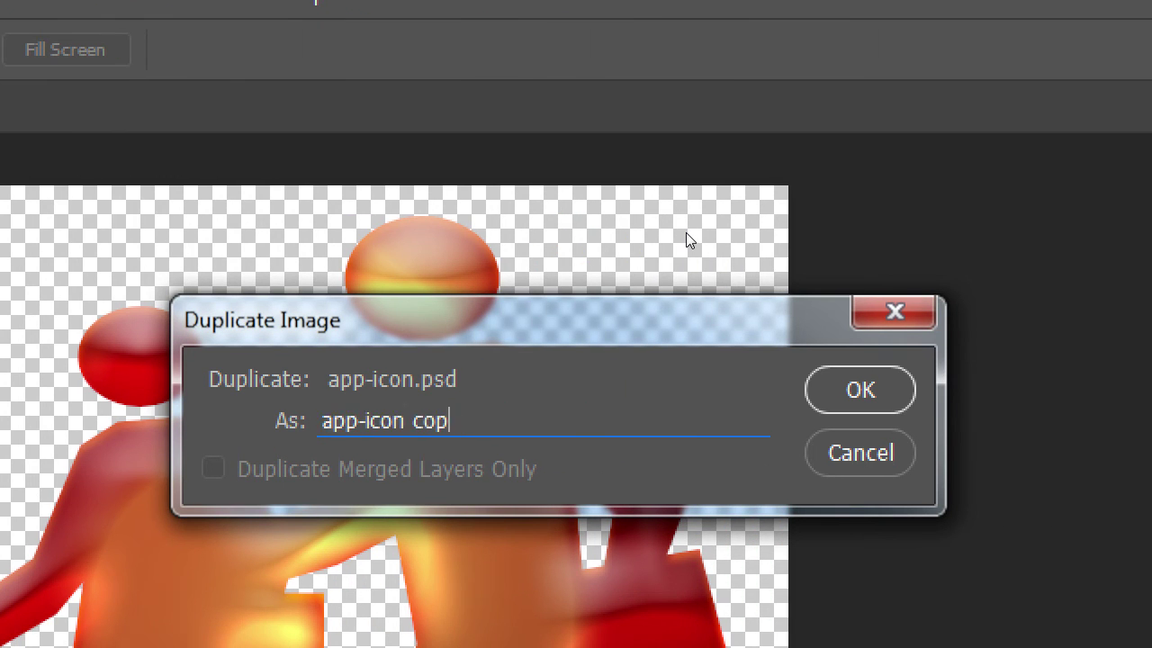
pyautogui.press('BackSpace')
pyautogui.press('BackSpace')
pyautogui.press('BackSpace')
pyautogui.press('BackSpace')
pyautogui.write('1024px')
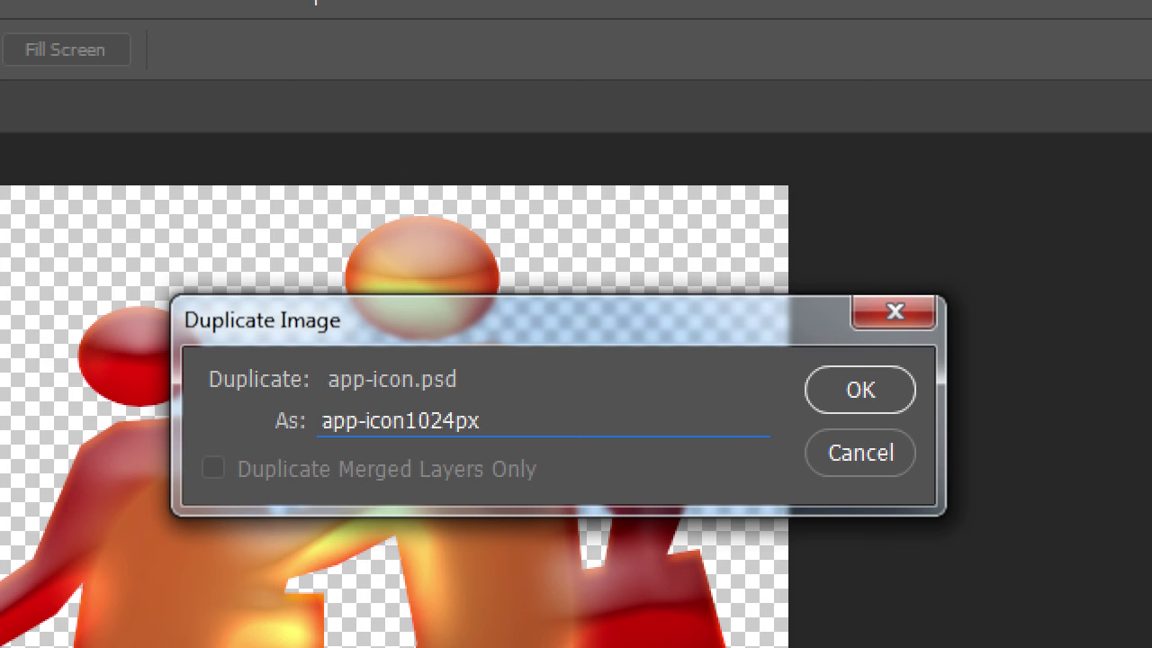
pyautogui.press('Return')
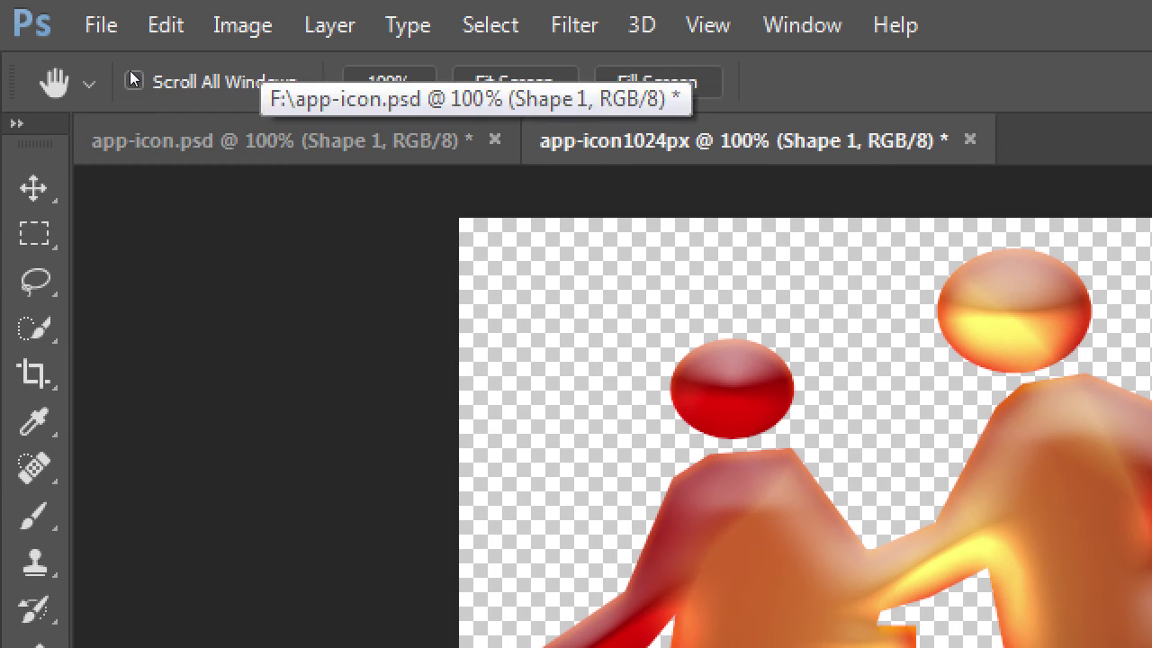
# Save the app-icon1024px duplicate as a Photoshop .psd with maximum compatibility
pyautogui.click(135, 139)
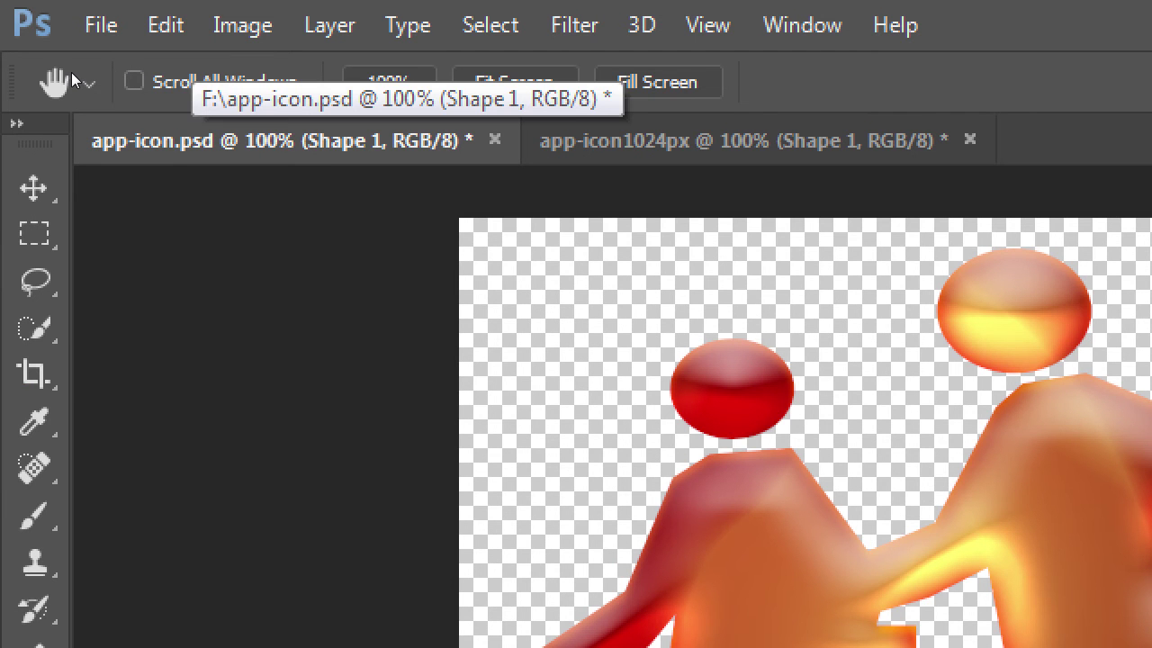
pyautogui.hotkey('ctrl', 'Tab')
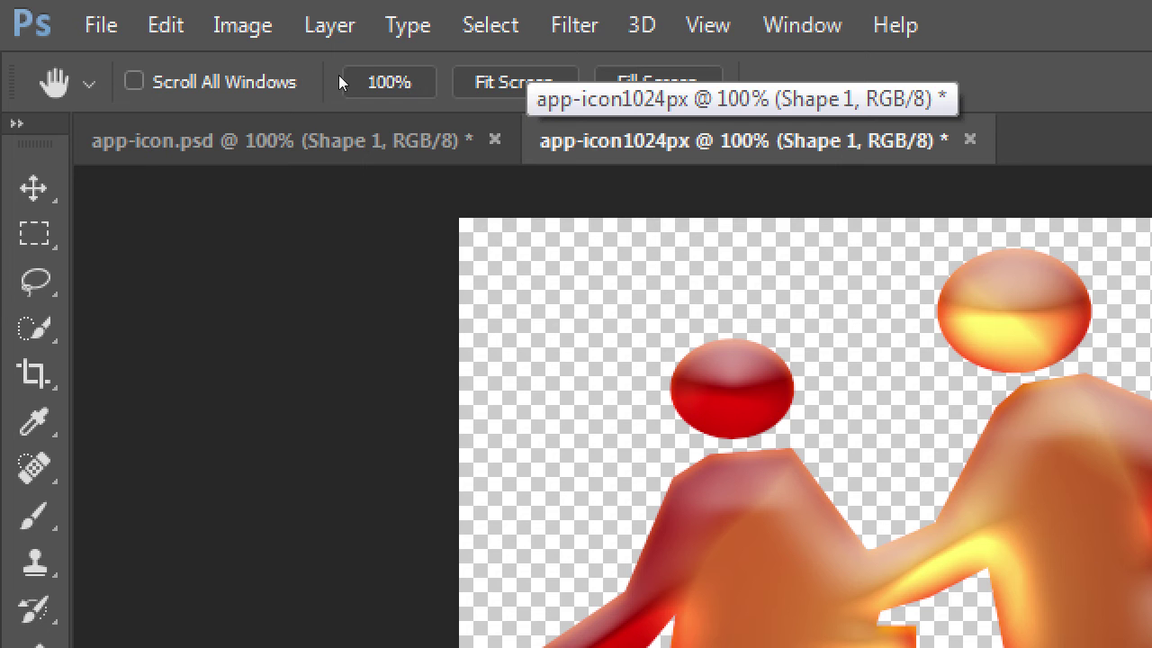
pyautogui.click(82, 27)
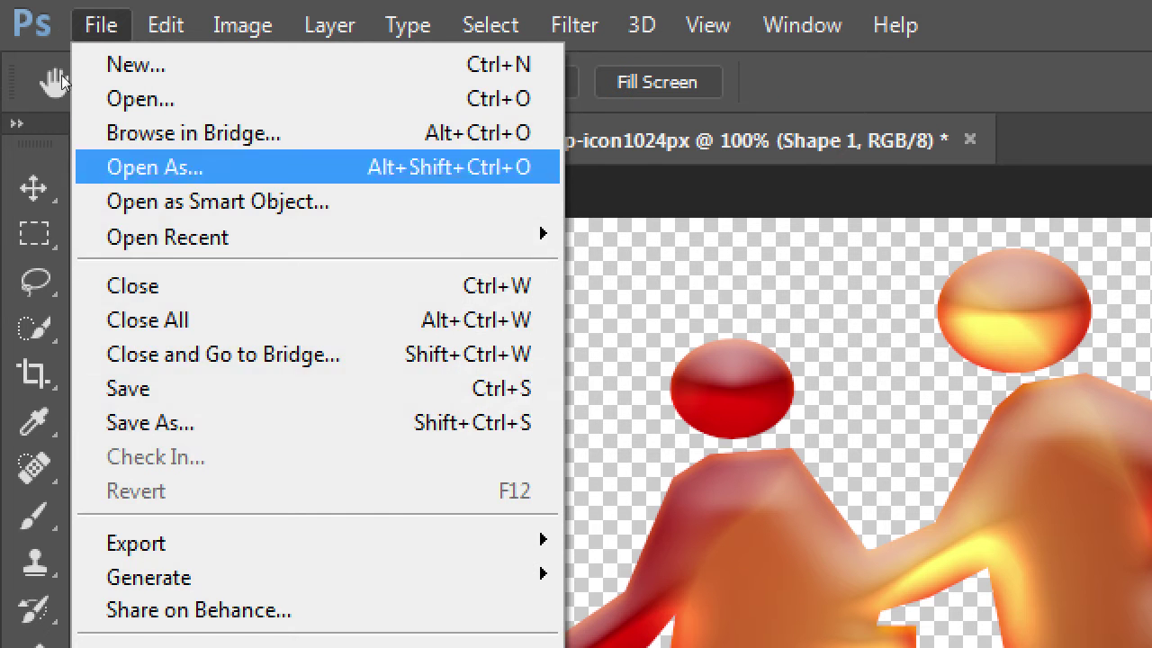
pyautogui.press('Down')
pyautogui.press('Down')
pyautogui.press('Down')
pyautogui.press('Down')
pyautogui.press('Down')
pyautogui.press('Down')
pyautogui.press('Down')
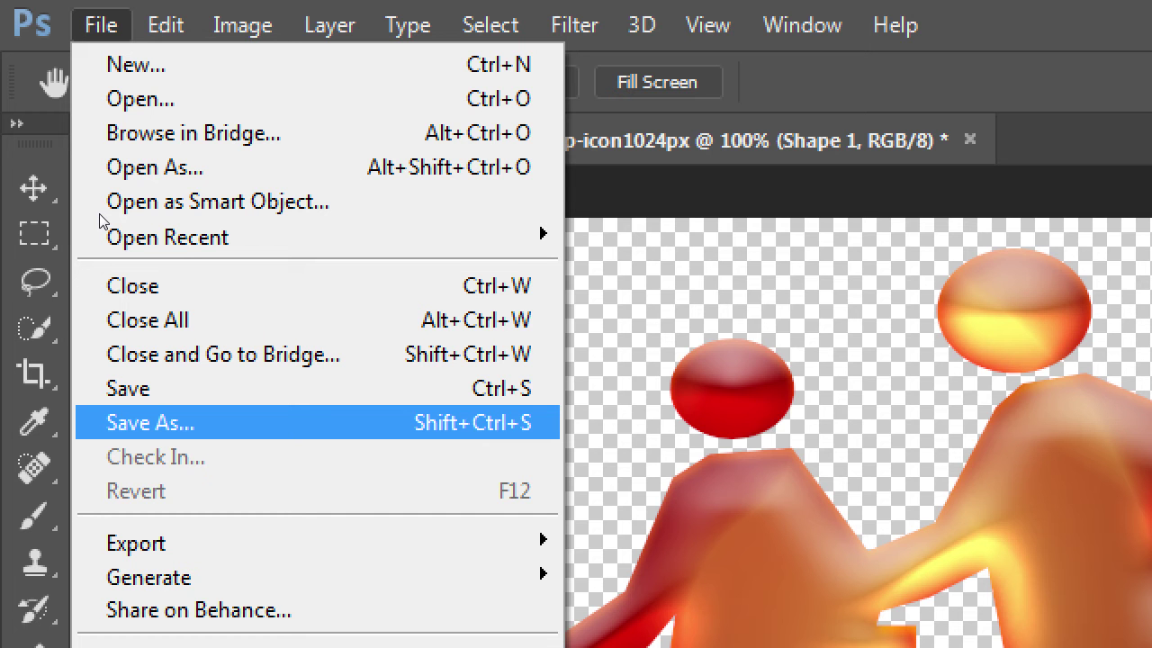
pyautogui.press('Return')
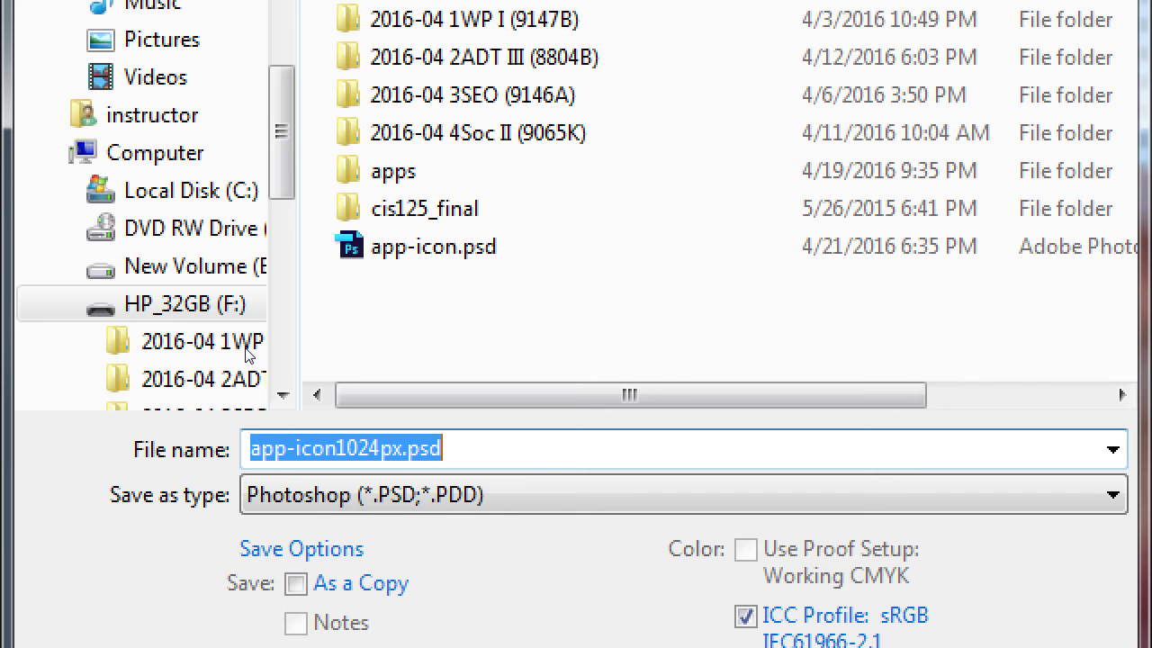
pyautogui.press('Return')
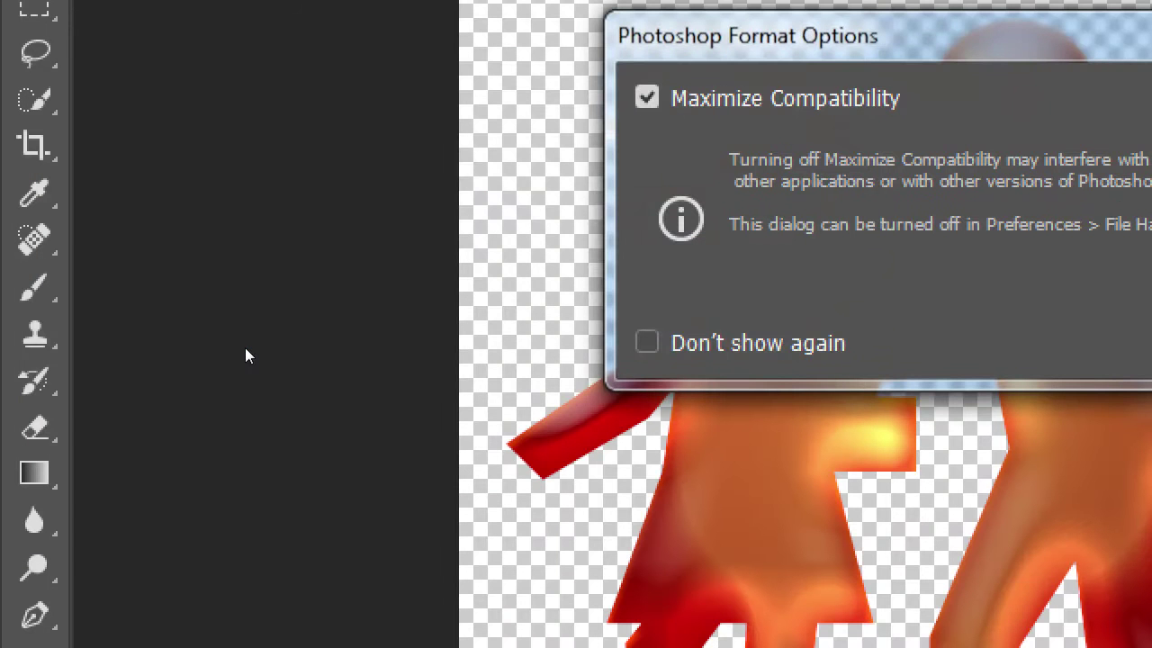
pyautogui.press('Return')
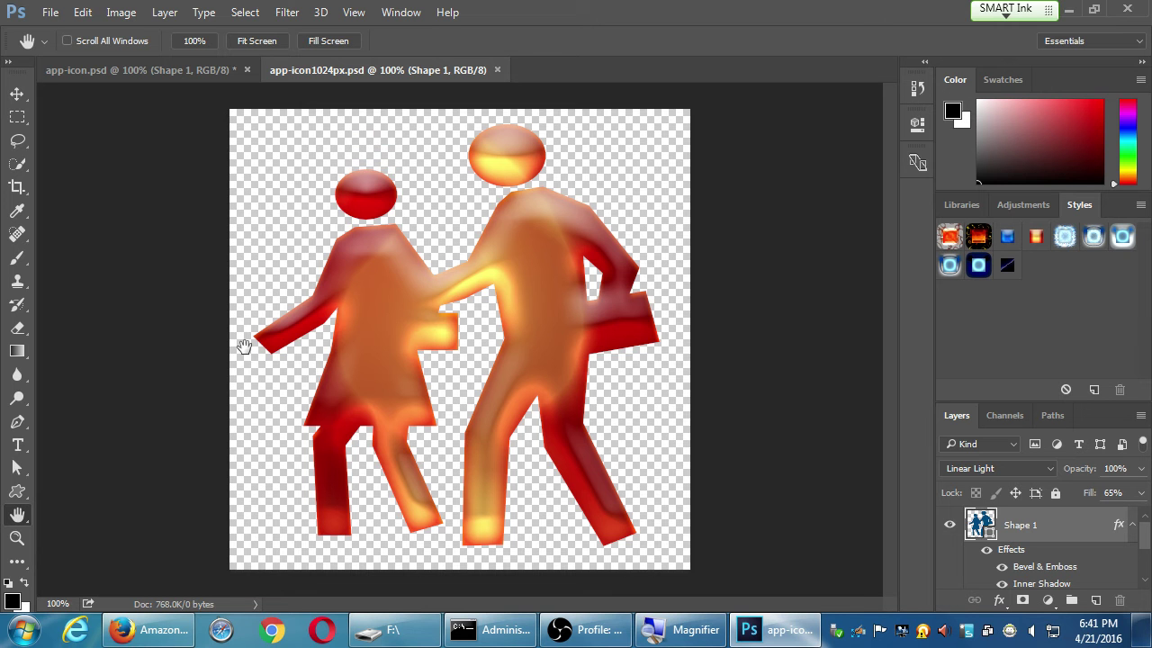
pyautogui.click(124, 12)
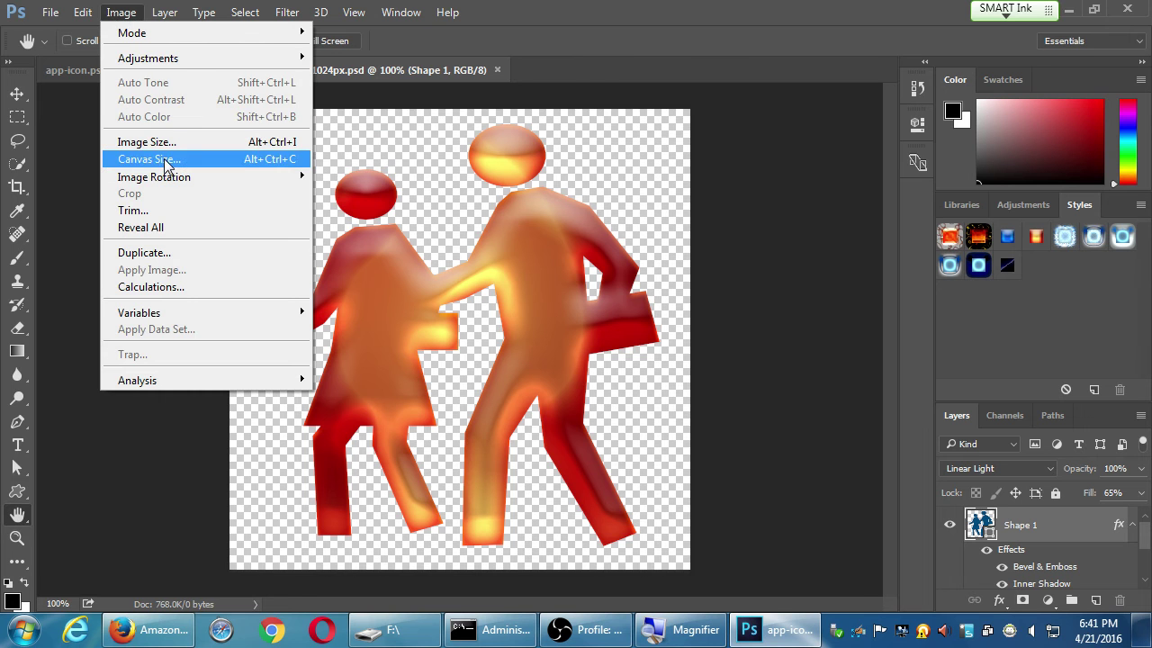
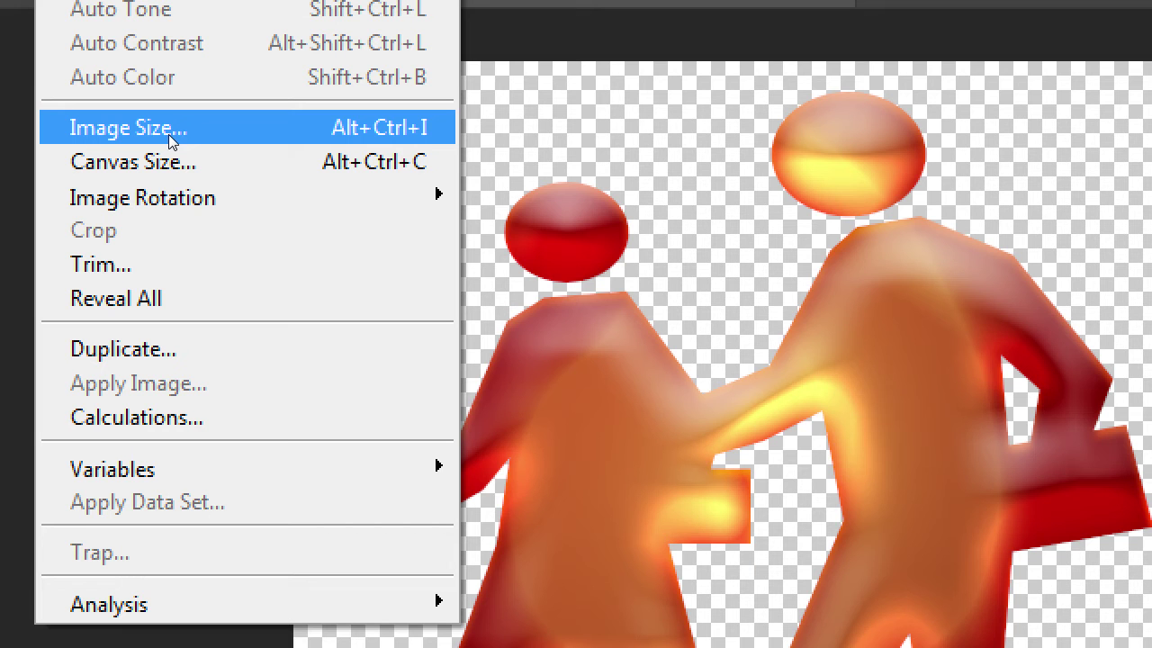
# Open the Canvas Size settings with the units set to pixels
pyautogui.press('Down')
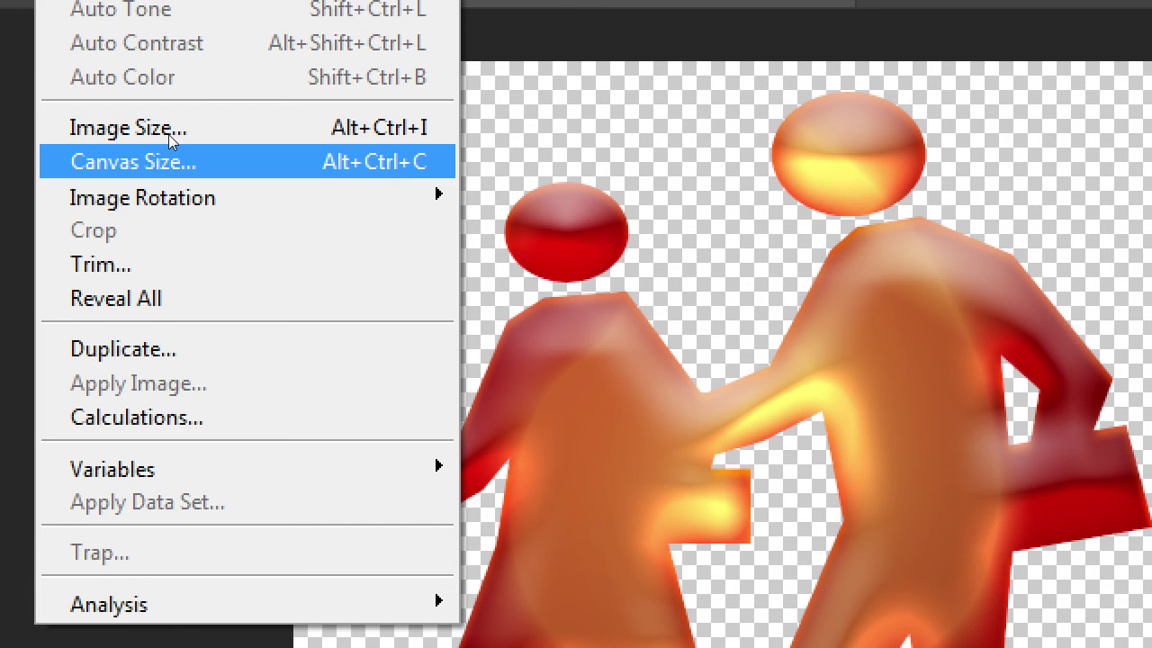
pyautogui.press('Return')
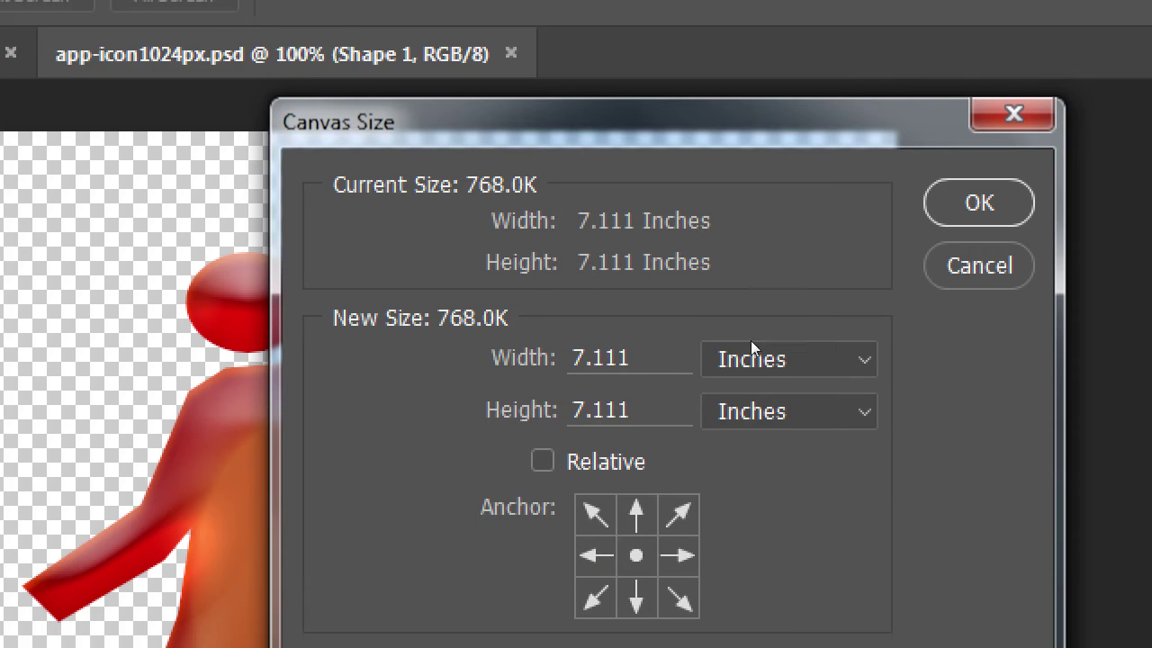
pyautogui.click(756, 359)
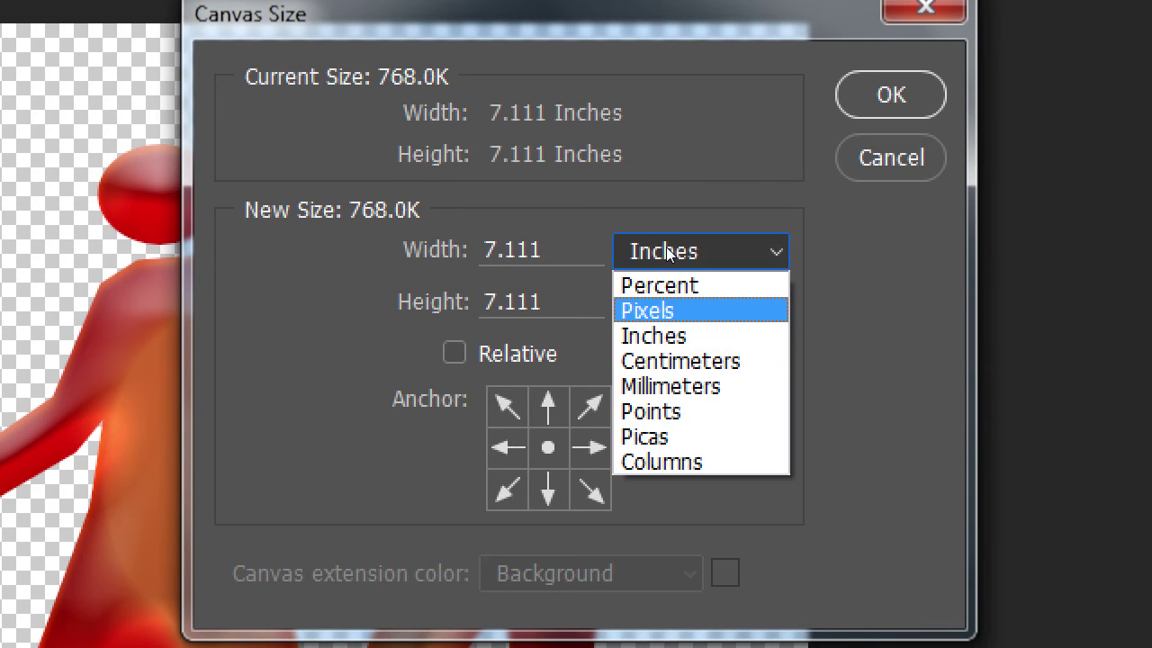
pyautogui.press('Return')
pyautogui.click(576, 222)
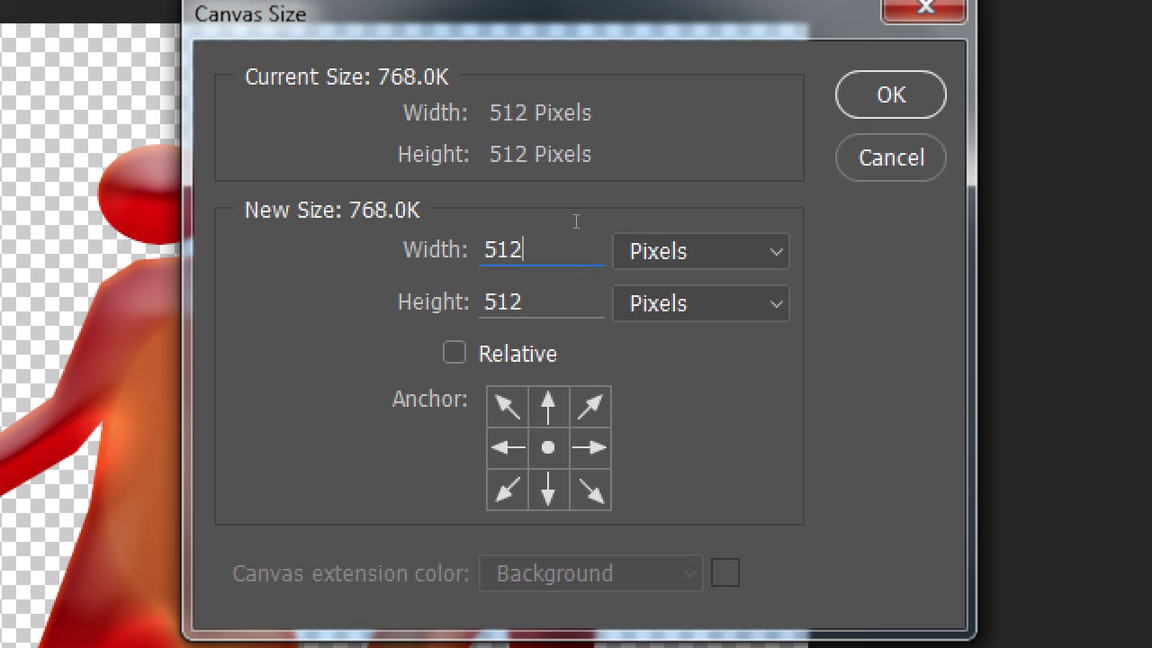
# Resize the canvas to 1024 × 500 px and accept the clipping warning
pyautogui.doubleClick(576, 221)
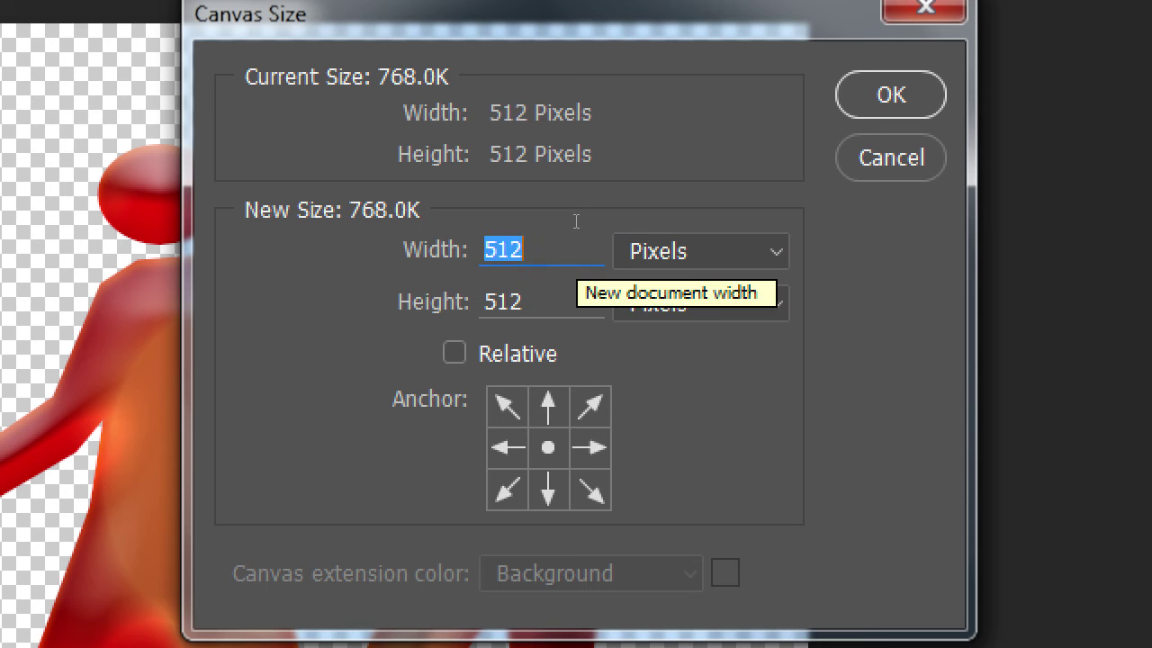
pyautogui.write('1024')
pyautogui.press('Tab')
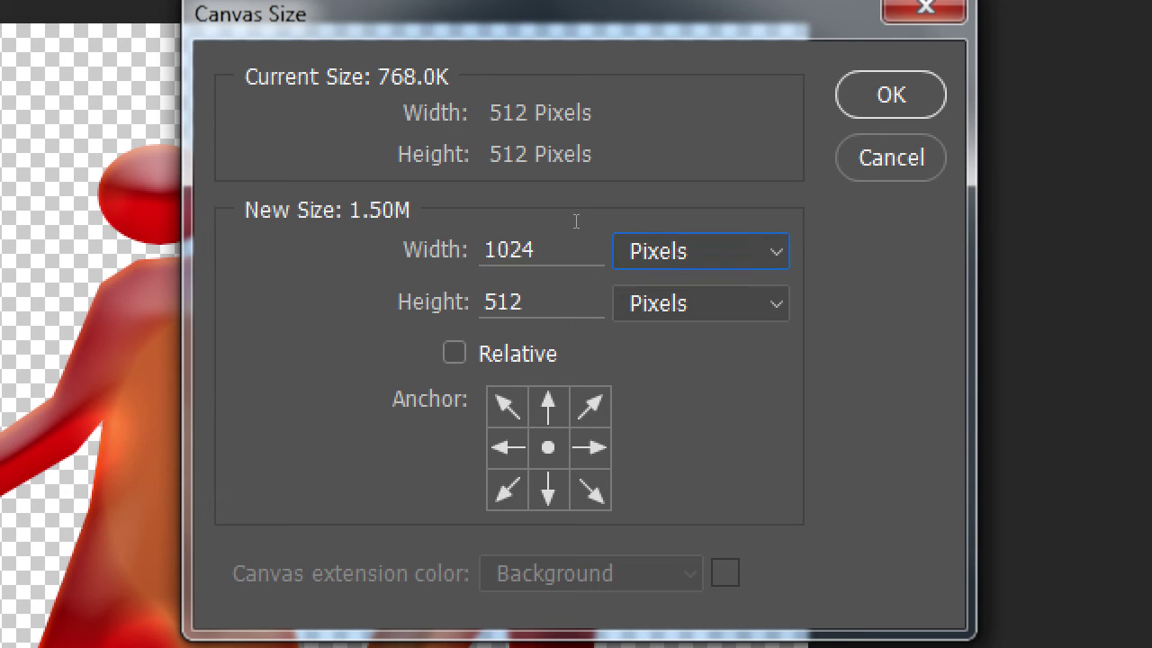
pyautogui.press('Tab')
pyautogui.write('500')
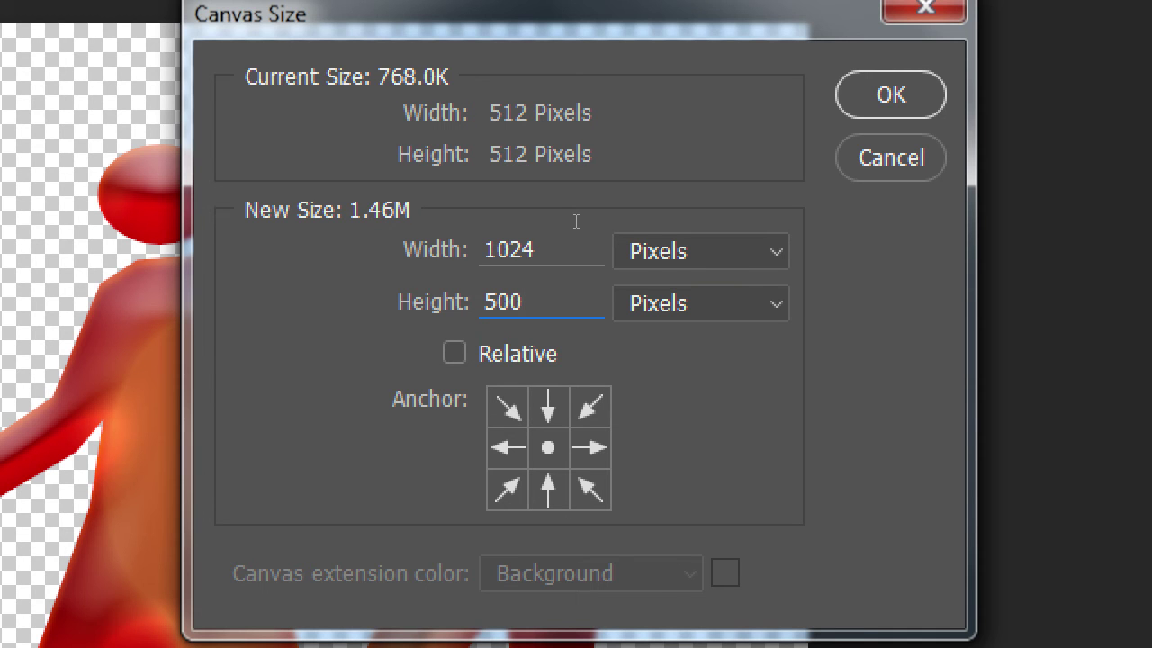
pyautogui.press('Tab')
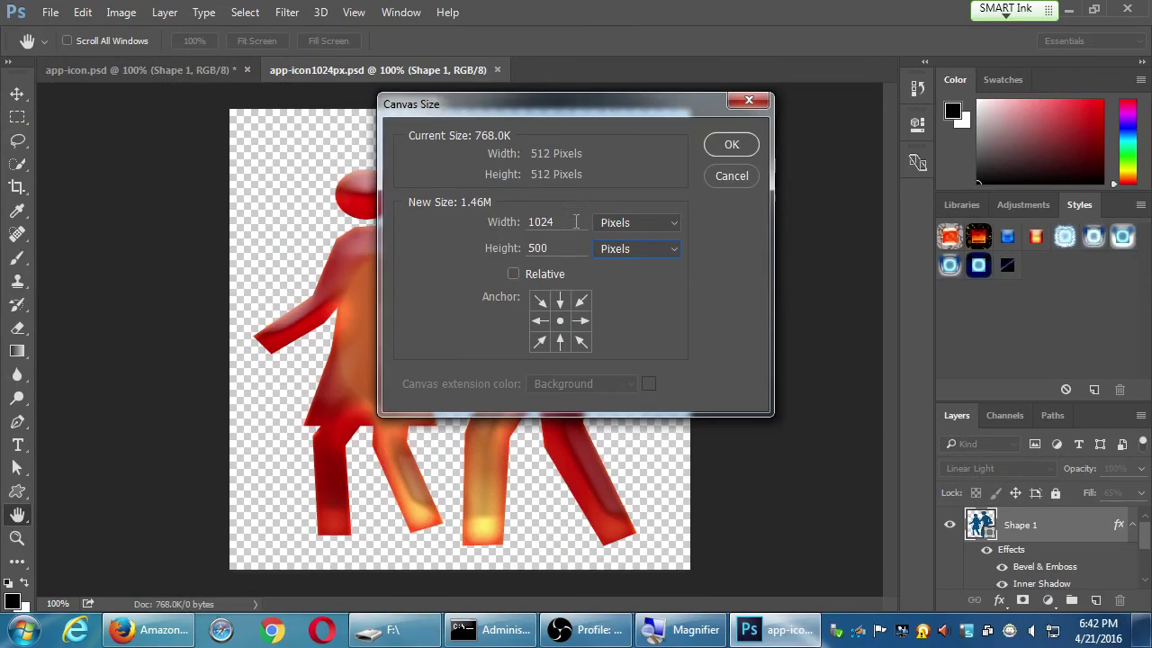
pyautogui.click(734, 145)
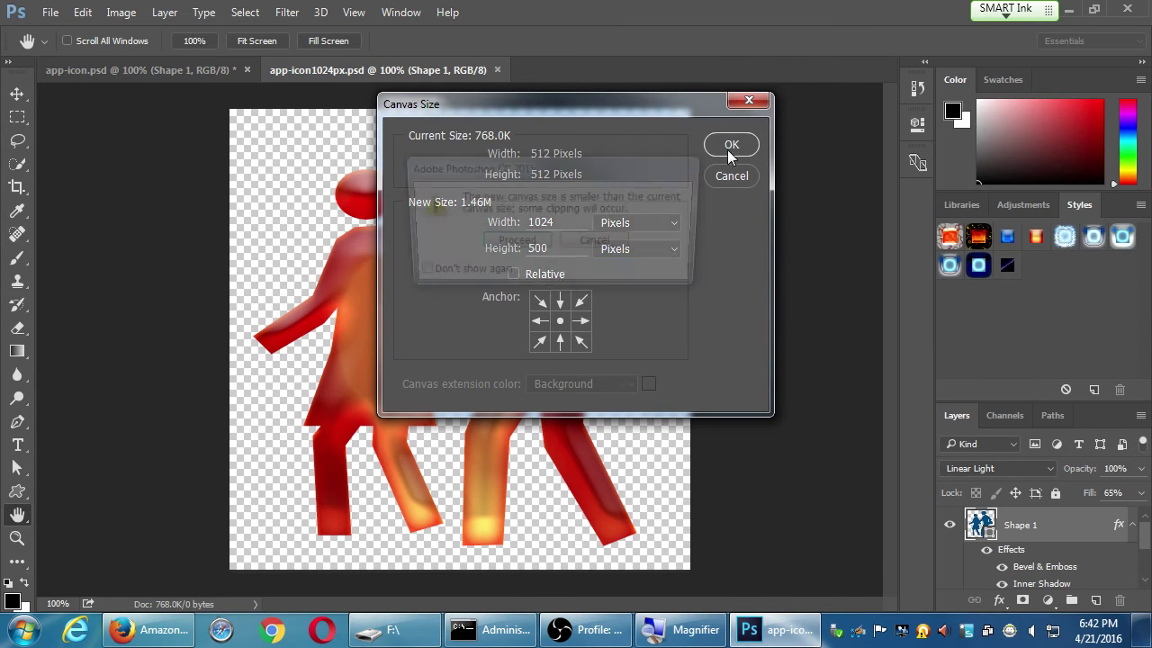
pyautogui.moveTo(527, 181); pyautogui.dragTo(490, 185)
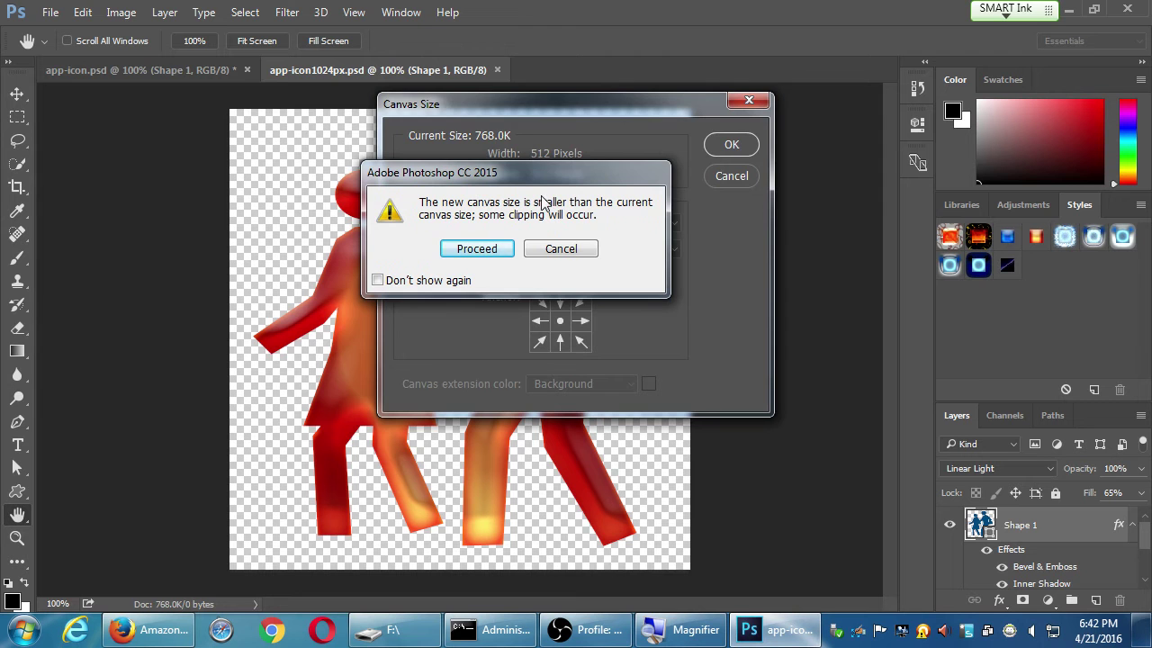
pyautogui.click(476, 249)
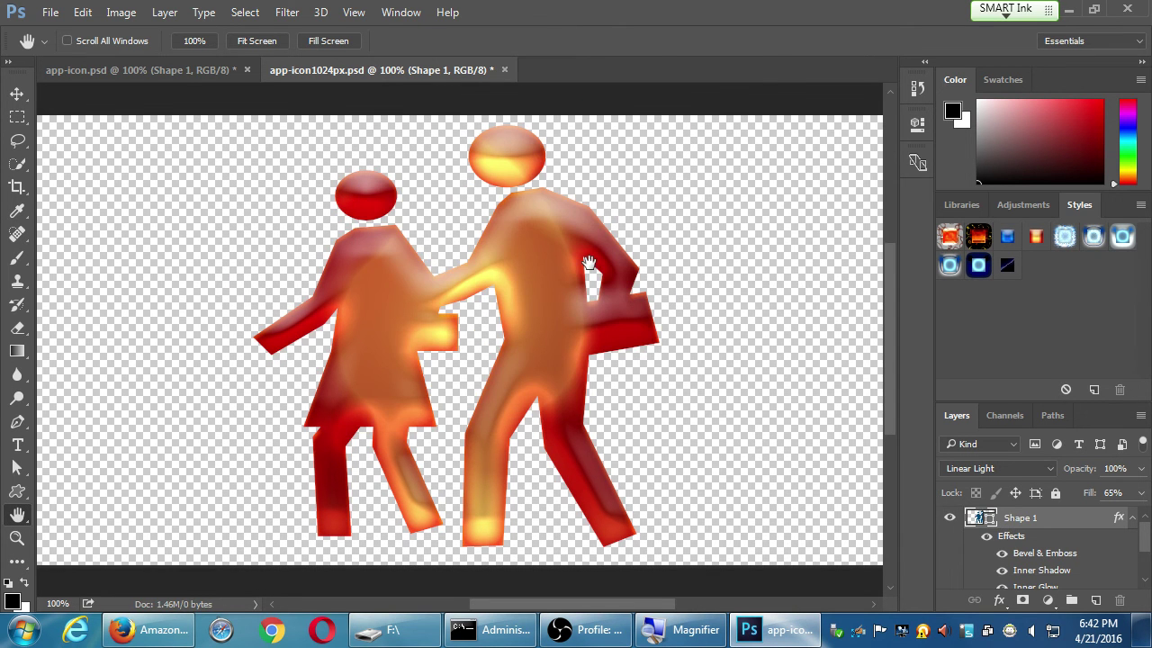
pyautogui.hotkey('ctrl', '-')
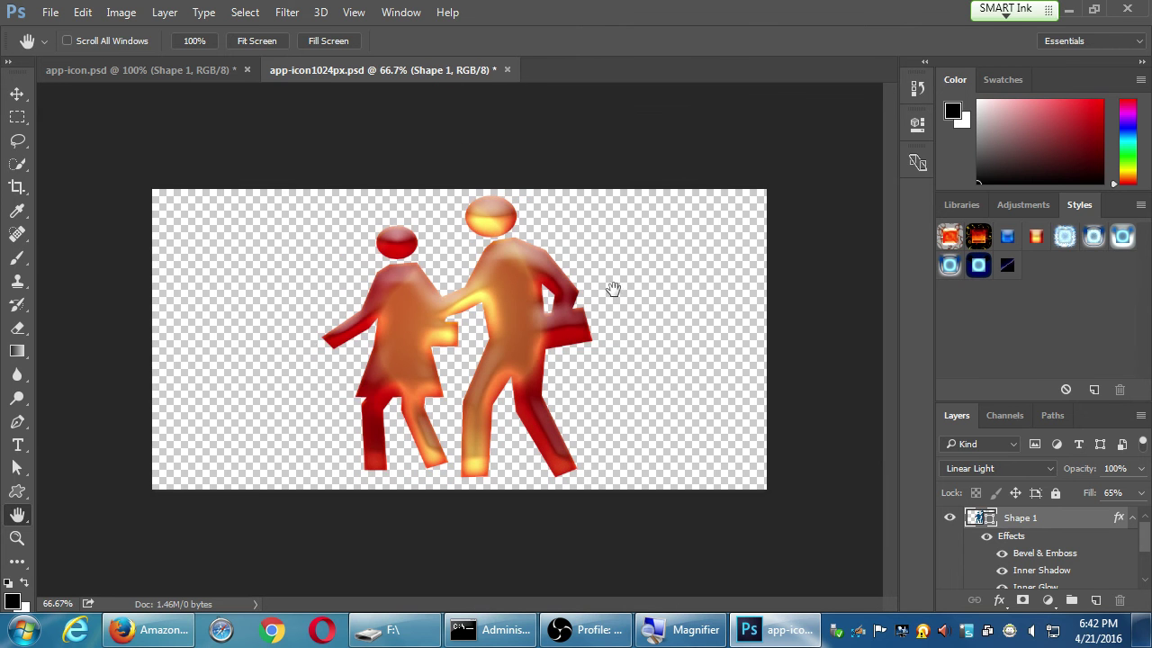
pyautogui.hotkey('alt', 'i')
pyautogui.press('i')
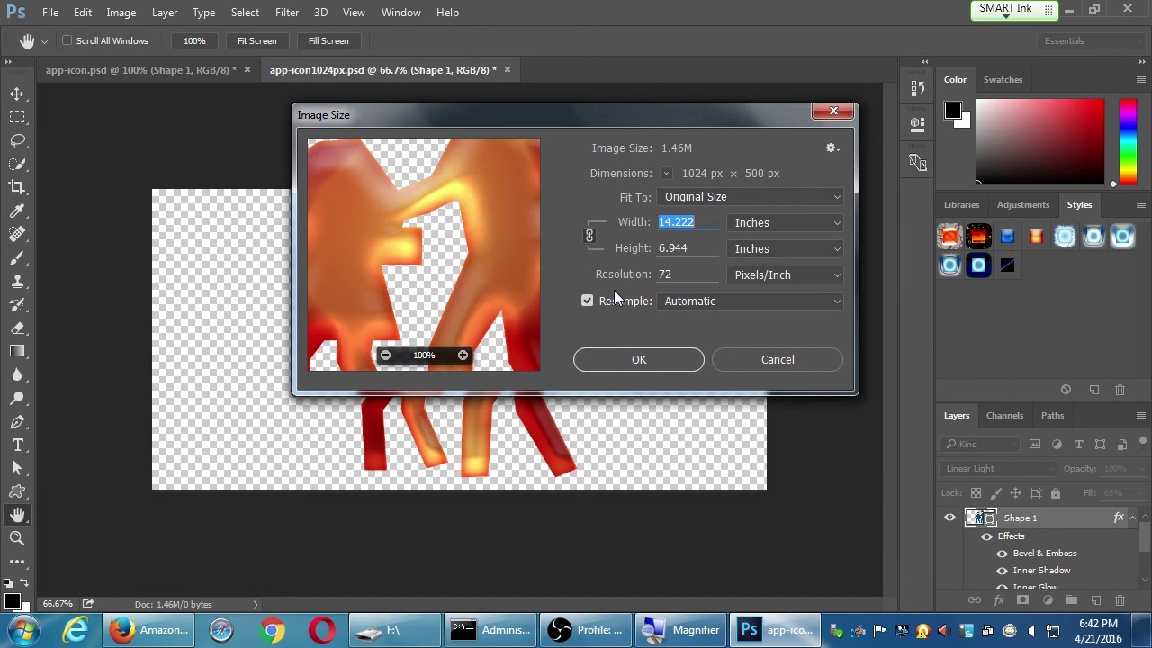
pyautogui.press('Tab')
pyautogui.press('Up')
pyautogui.press('Return')
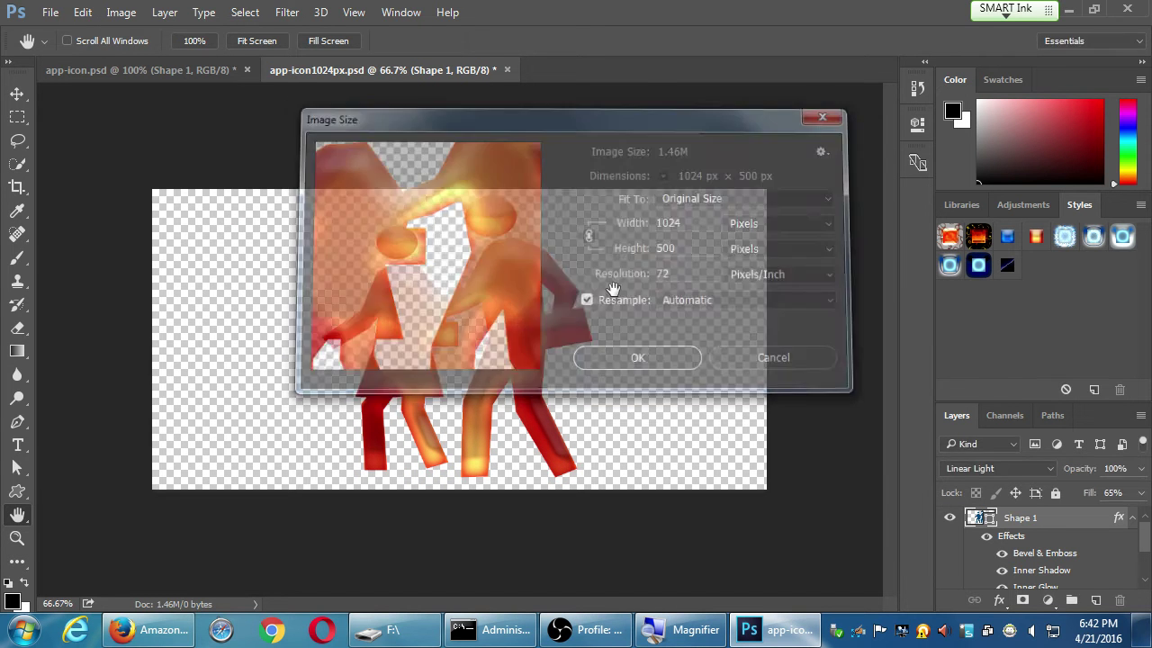
pyautogui.press('ctrl')
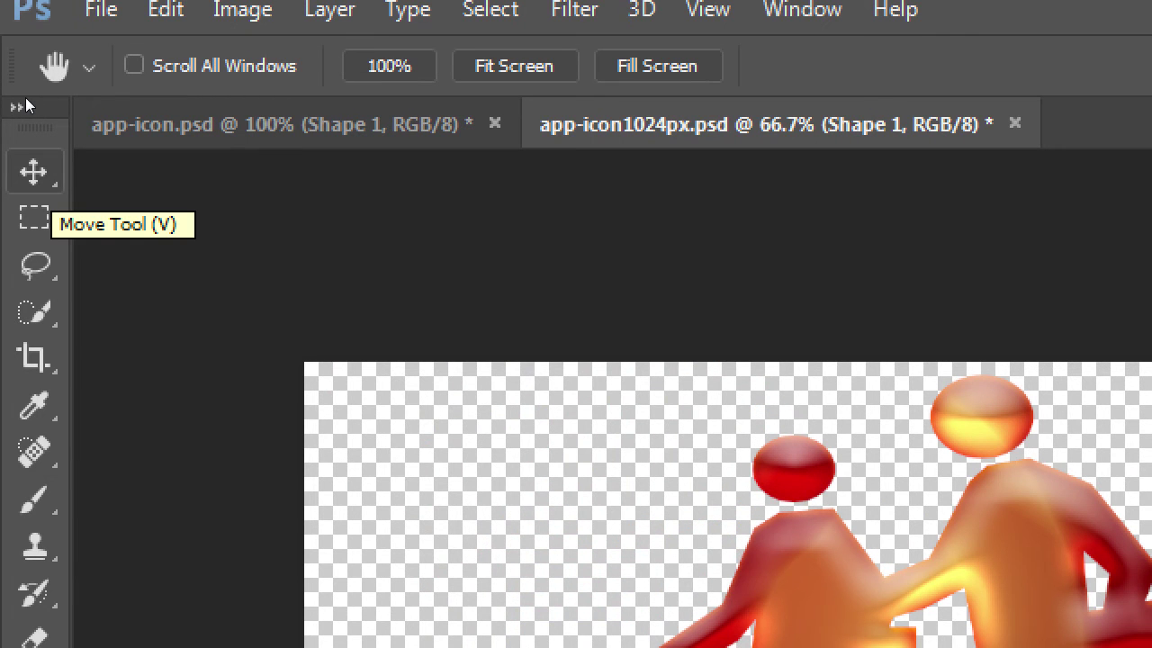
# Drag the two-figure layer to the left side of the canvas with the Move tool
pyautogui.press('v')
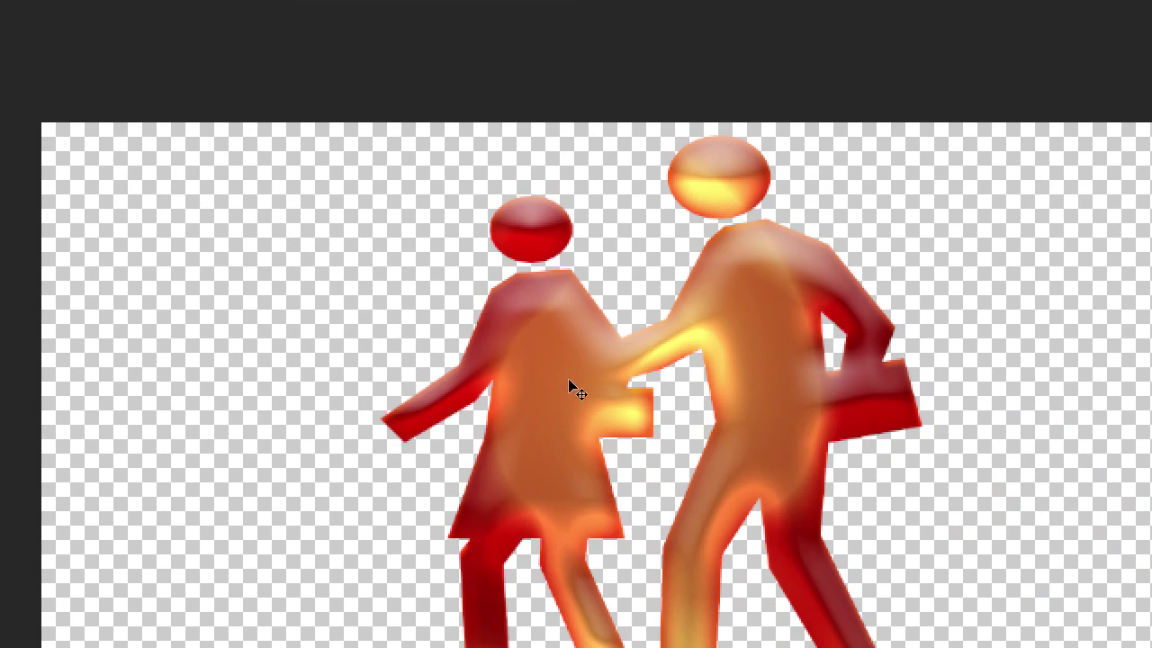
pyautogui.moveTo(496, 369); pyautogui.dragTo(348, 366)
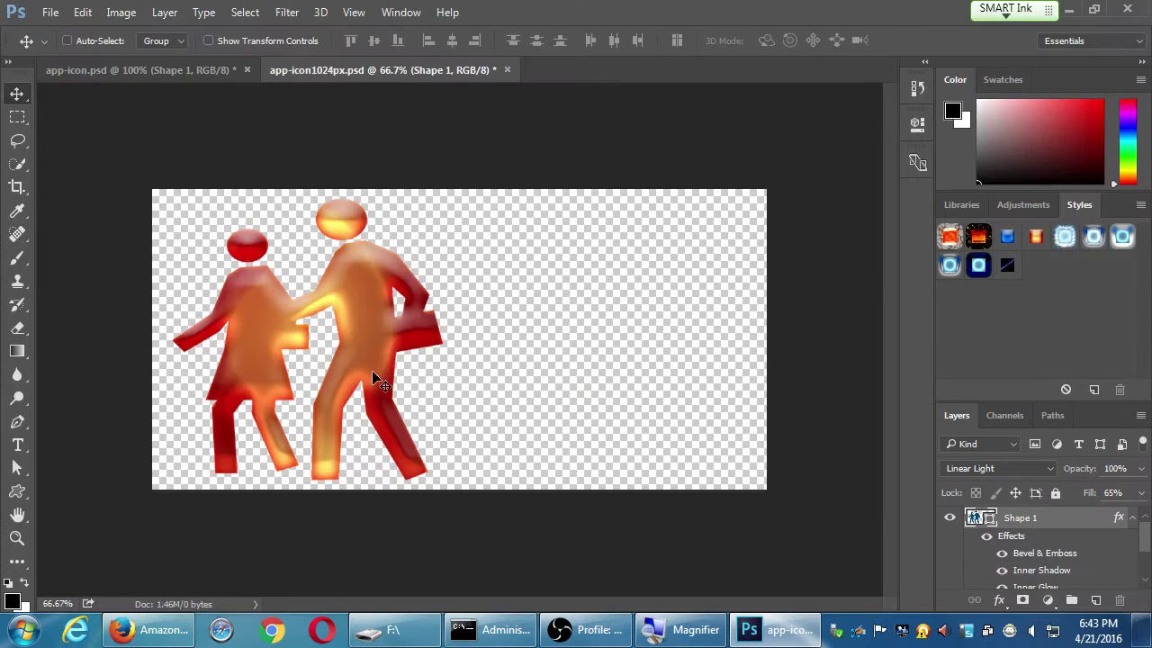
pyautogui.moveTo(483, 500); pyautogui.dragTo(511, 500)
pyautogui.moveTo(387, 376); pyautogui.dragTo(394, 379)
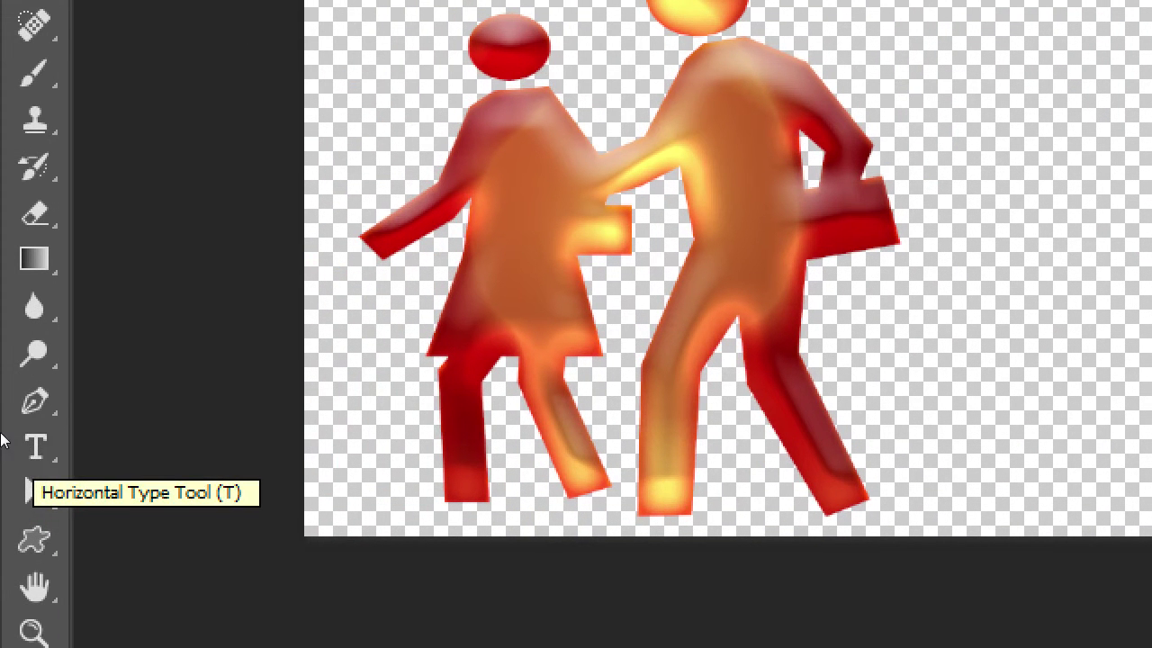
pyautogui.click(19, 450)
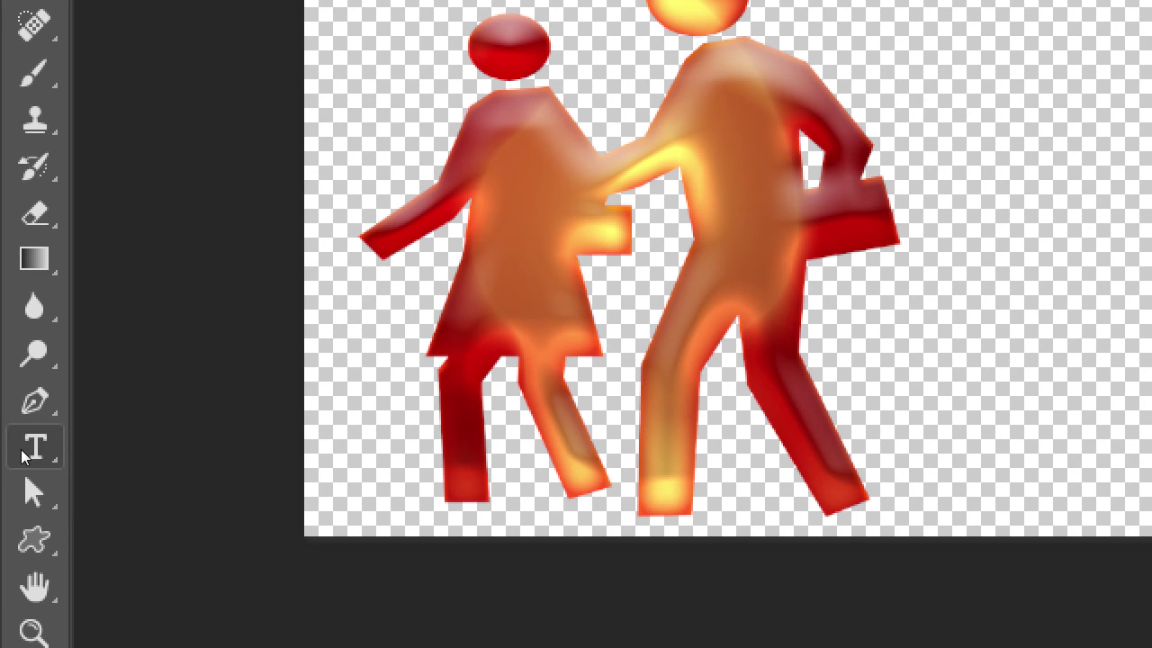
pyautogui.click(22, 455)
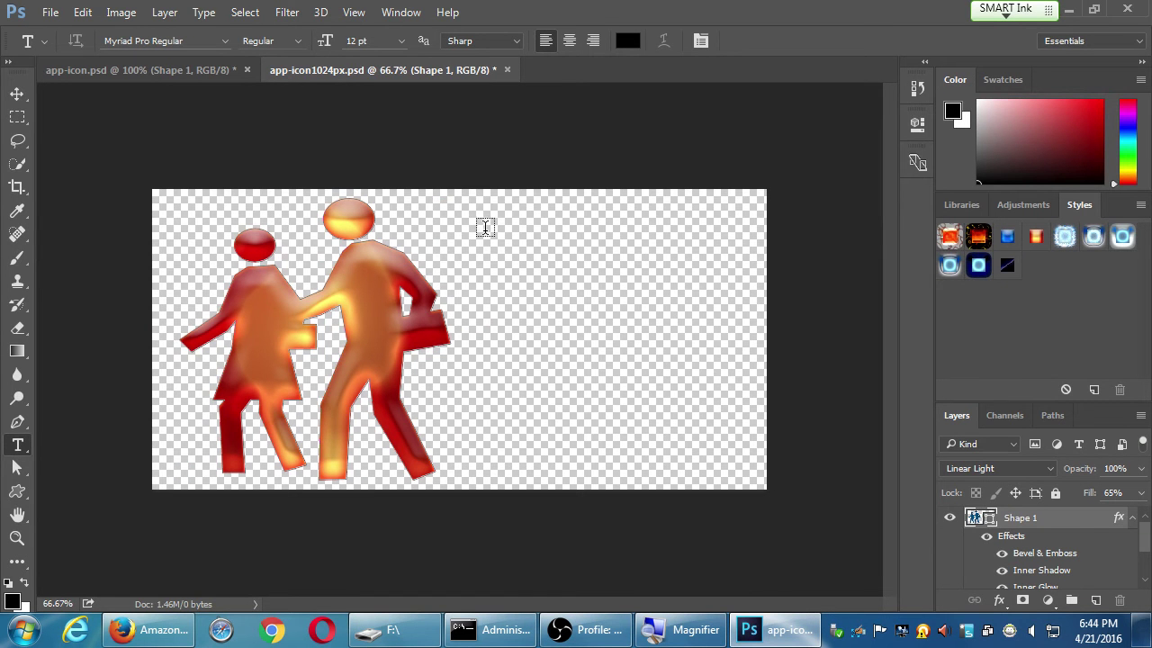
# Type a placeholder line at the canvas's upper right and set it to 48 pt
pyautogui.click(484, 227)
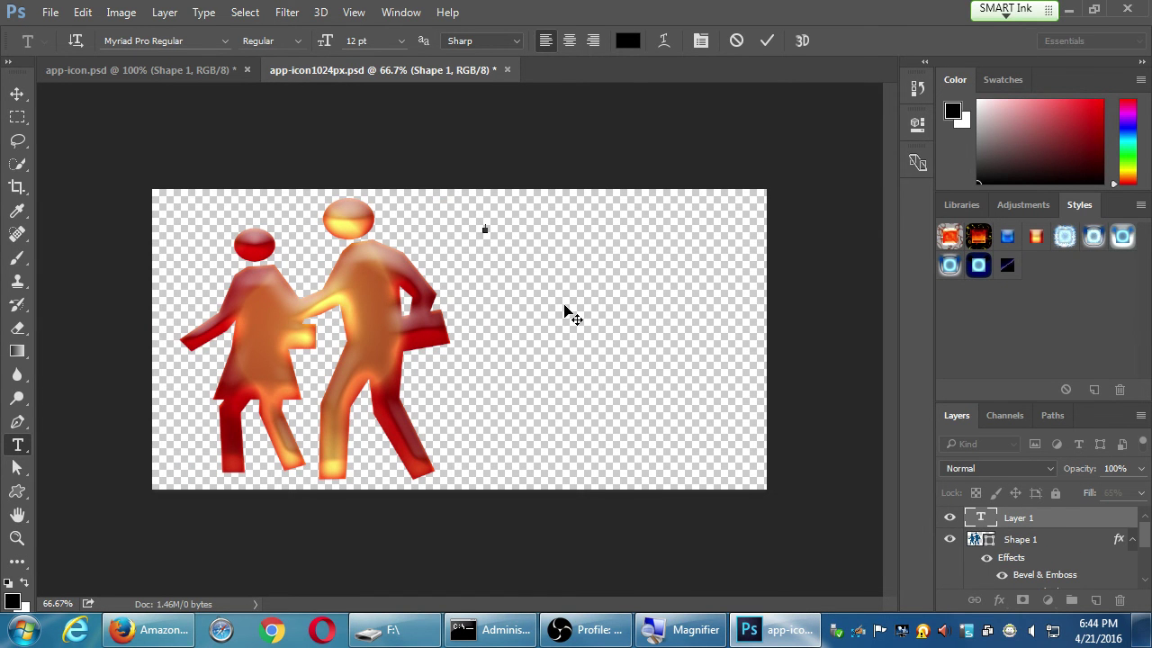
pyautogui.write('dajsdfklasd lkfdsjk')
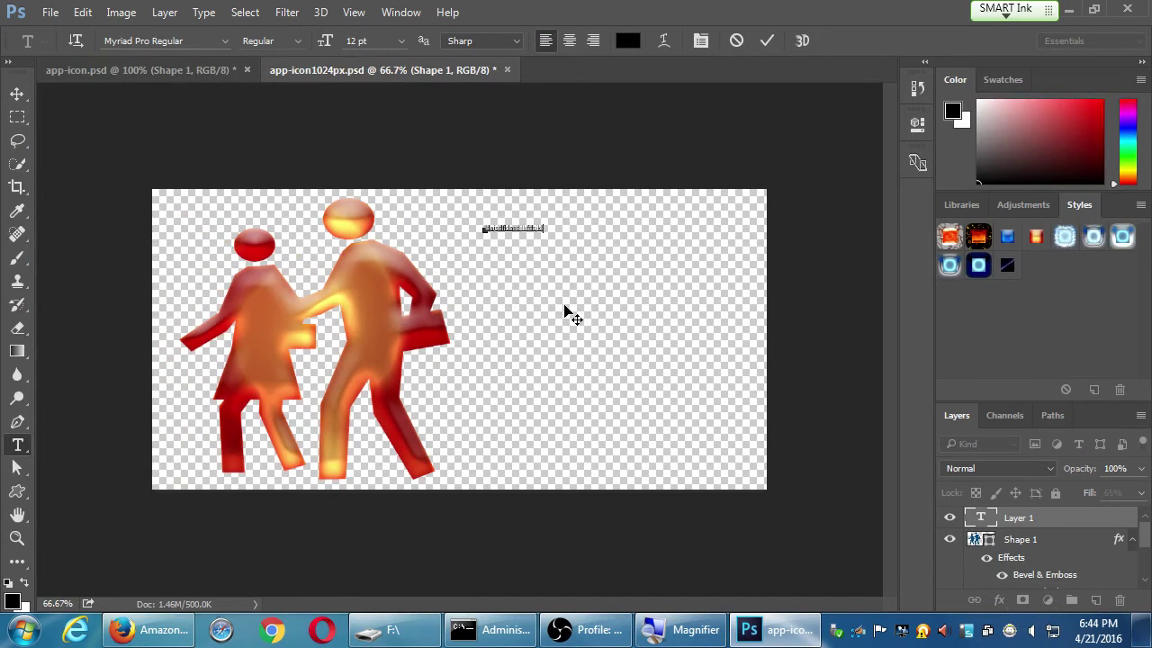
pyautogui.hotkey('ctrl', 'a')
pyautogui.click(400, 41)
pyautogui.click(393, 342)
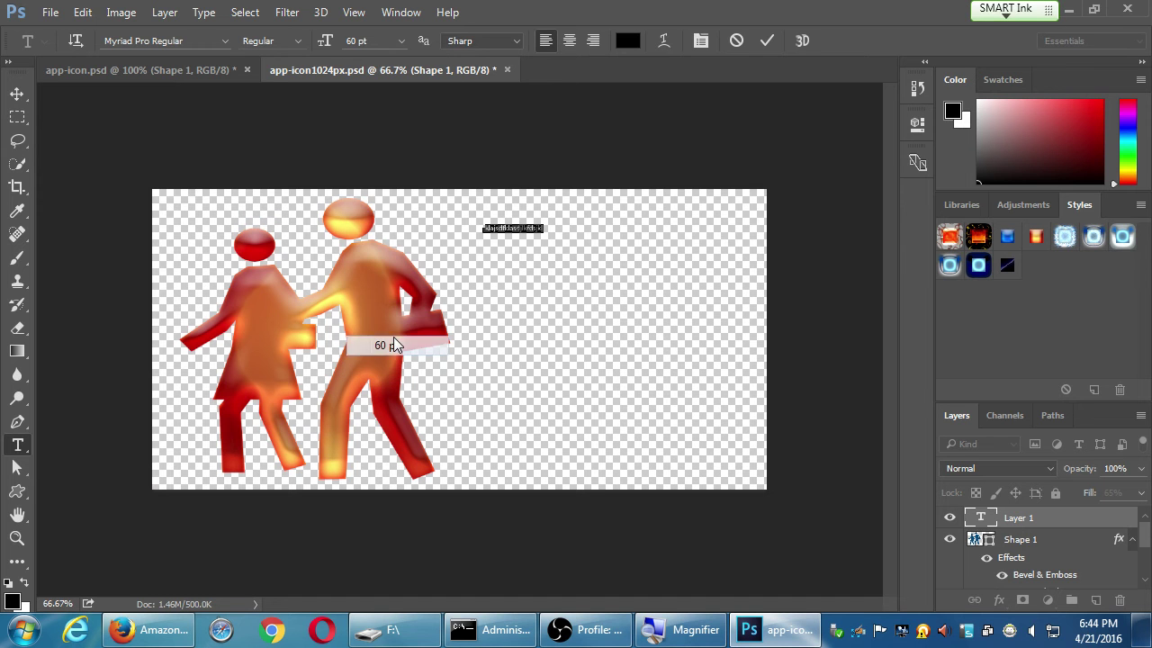
pyautogui.click(401, 41)
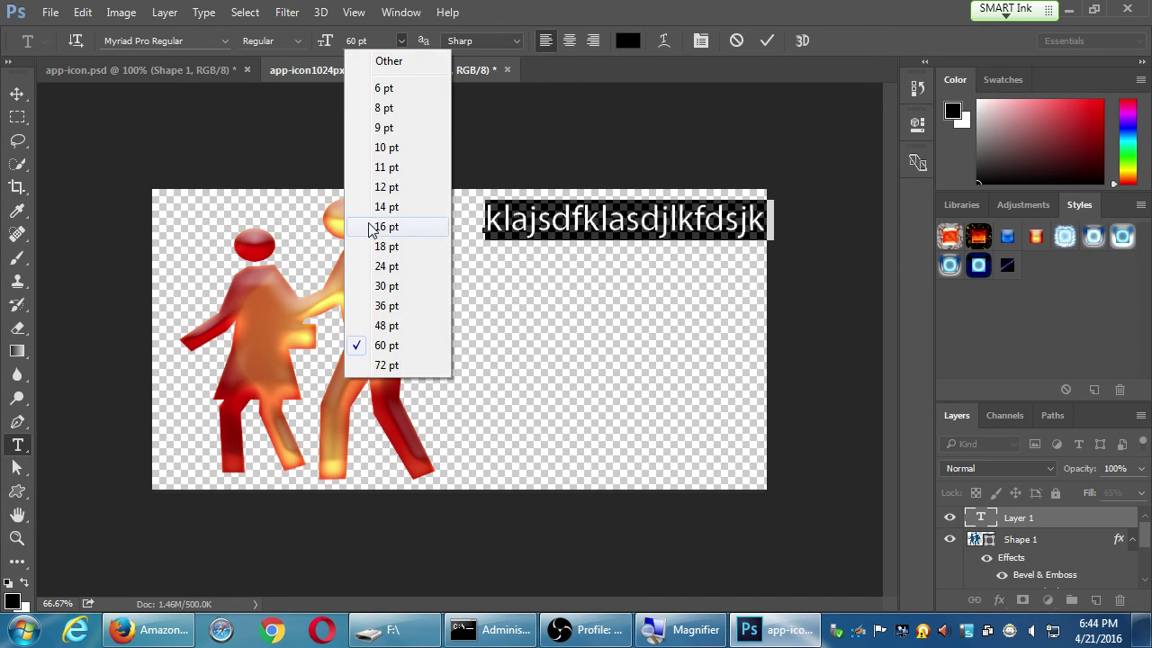
pyautogui.click(393, 326)
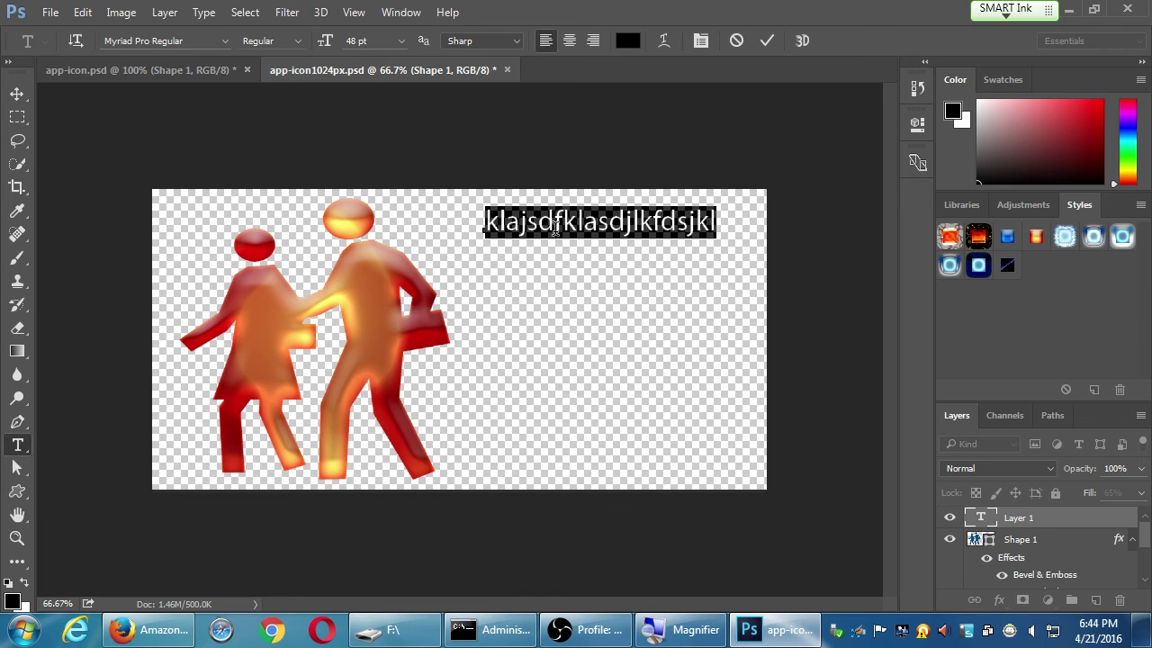
pyautogui.press('Left')
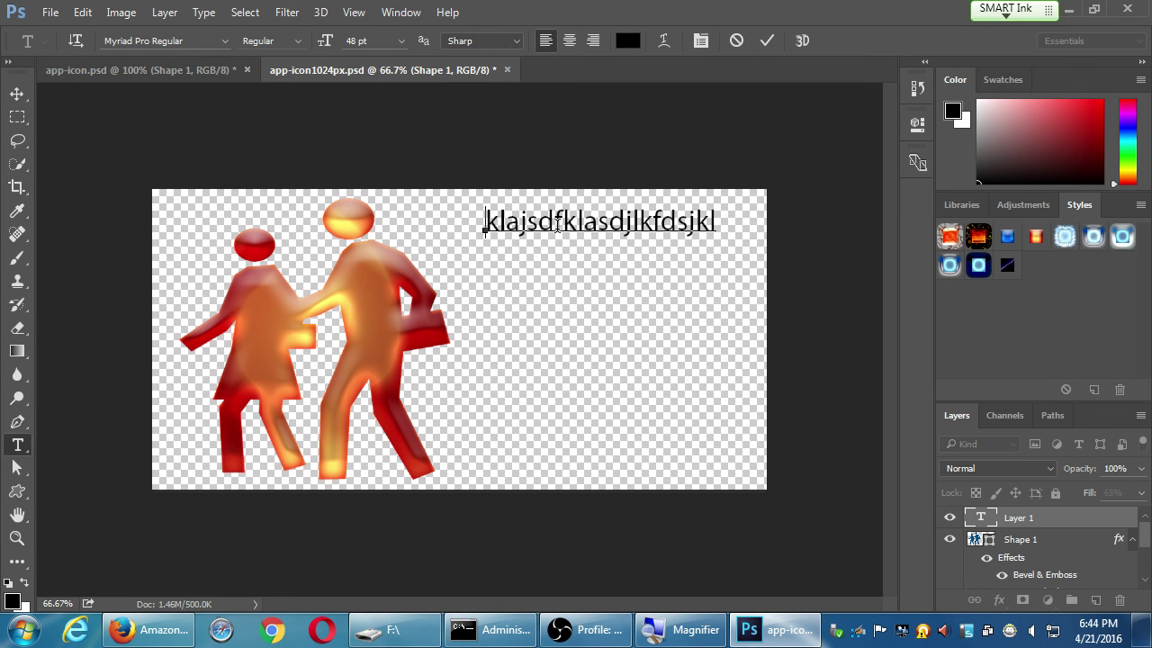
pyautogui.hotkey('ctrl', 'a')
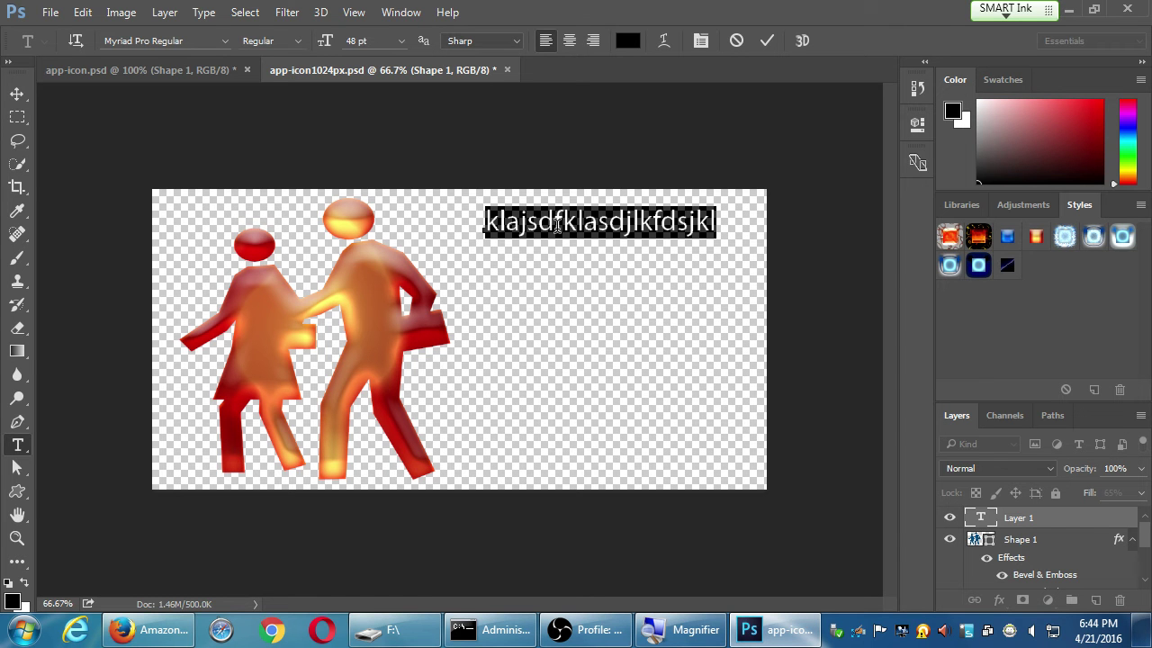
# Type 'mySDCE' and 'The Unofficial SDCE App' on two lines, shifting the block left
pyautogui.write('mySD')
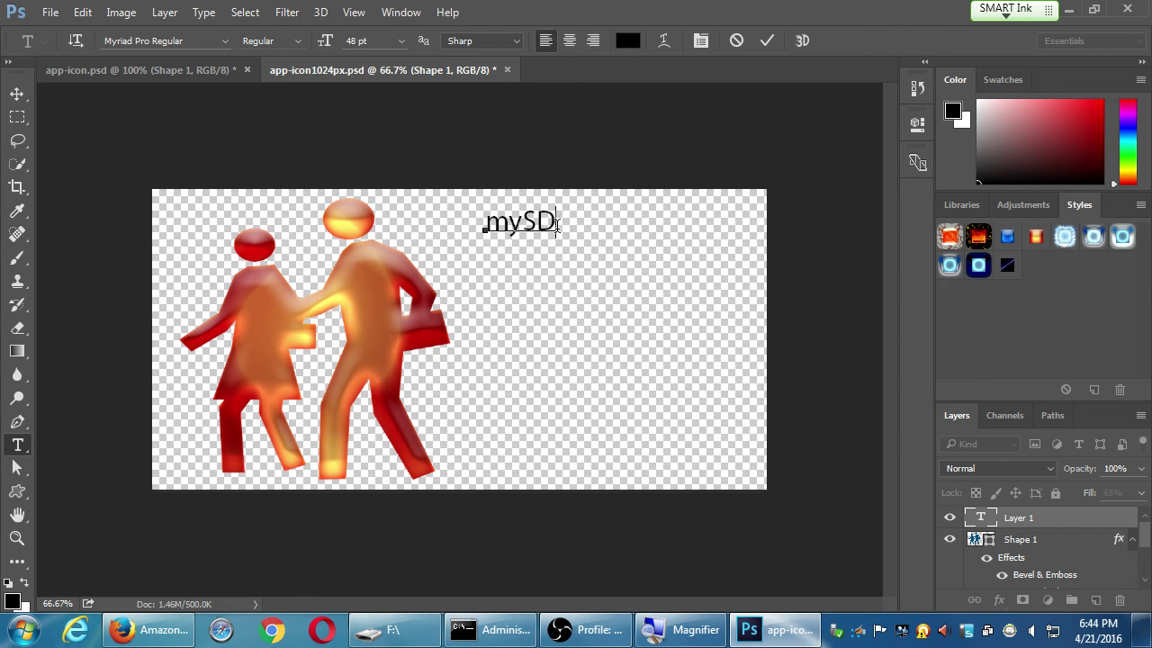
pyautogui.write('CE')
pyautogui.press('Return')
pyautogui.write('The ')
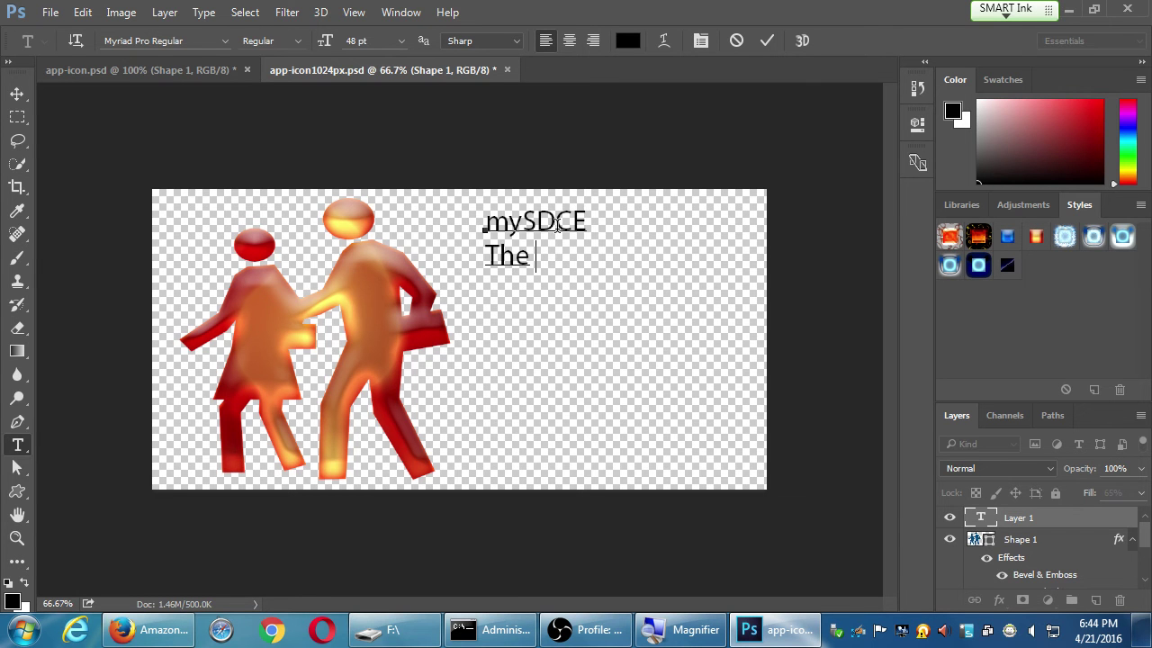
pyautogui.write('u')
pyautogui.press('BackSpace')
pyautogui.write('Unoff')
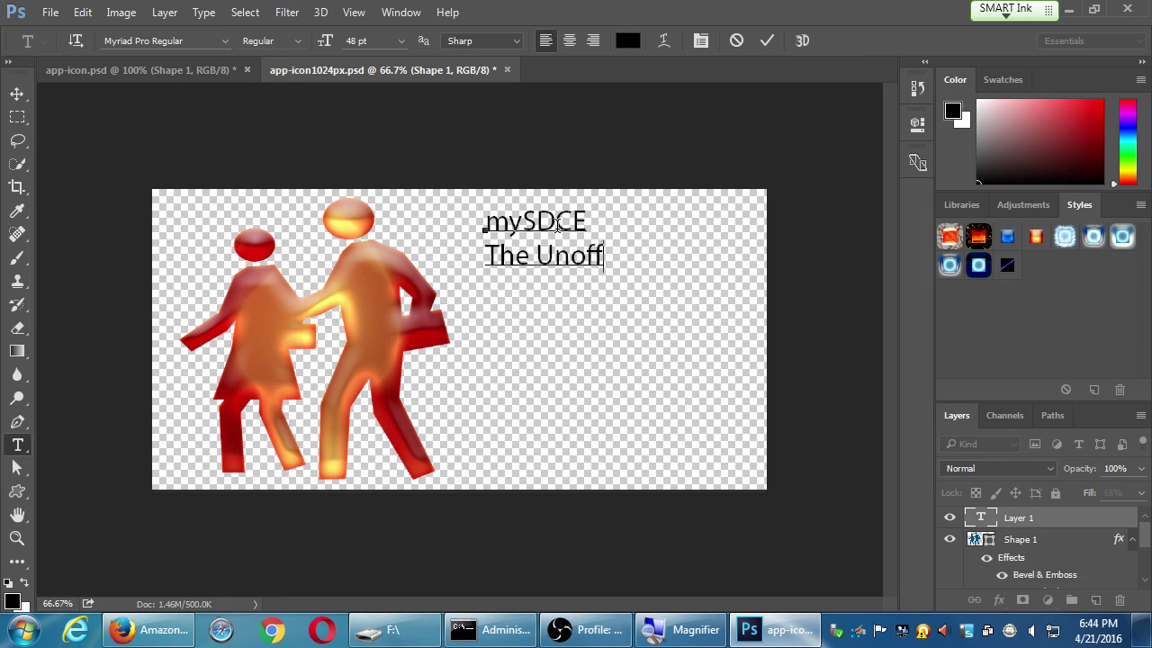
pyautogui.write('icial SDCE App')
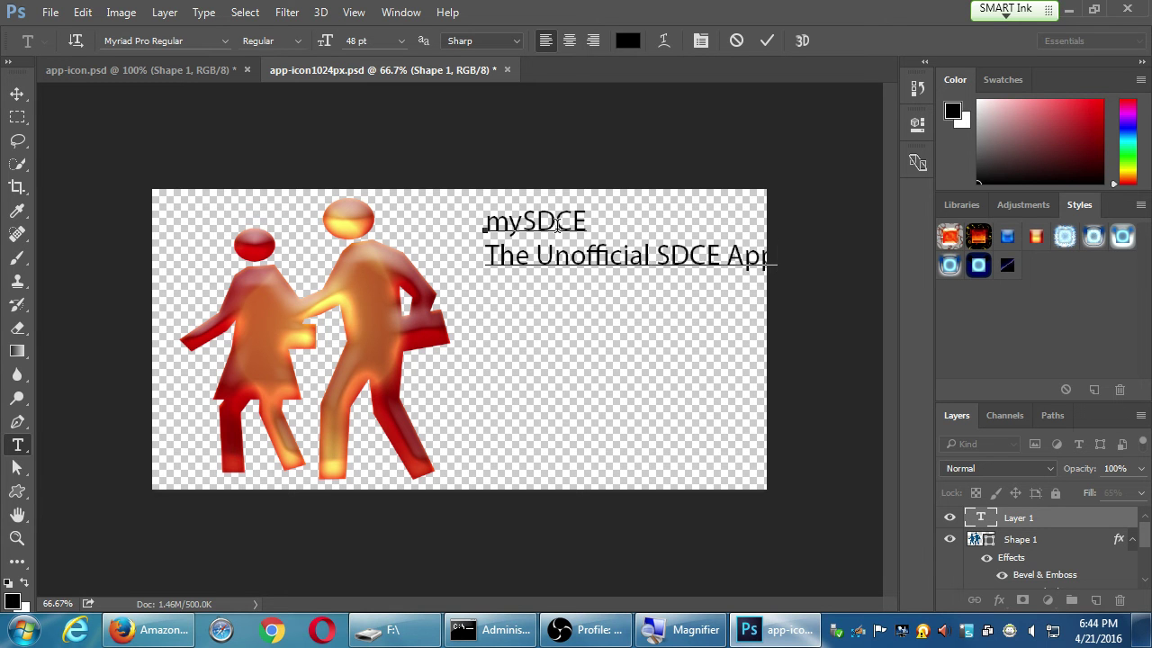
pyautogui.moveTo(618, 334); pyautogui.dragTo(586, 335)
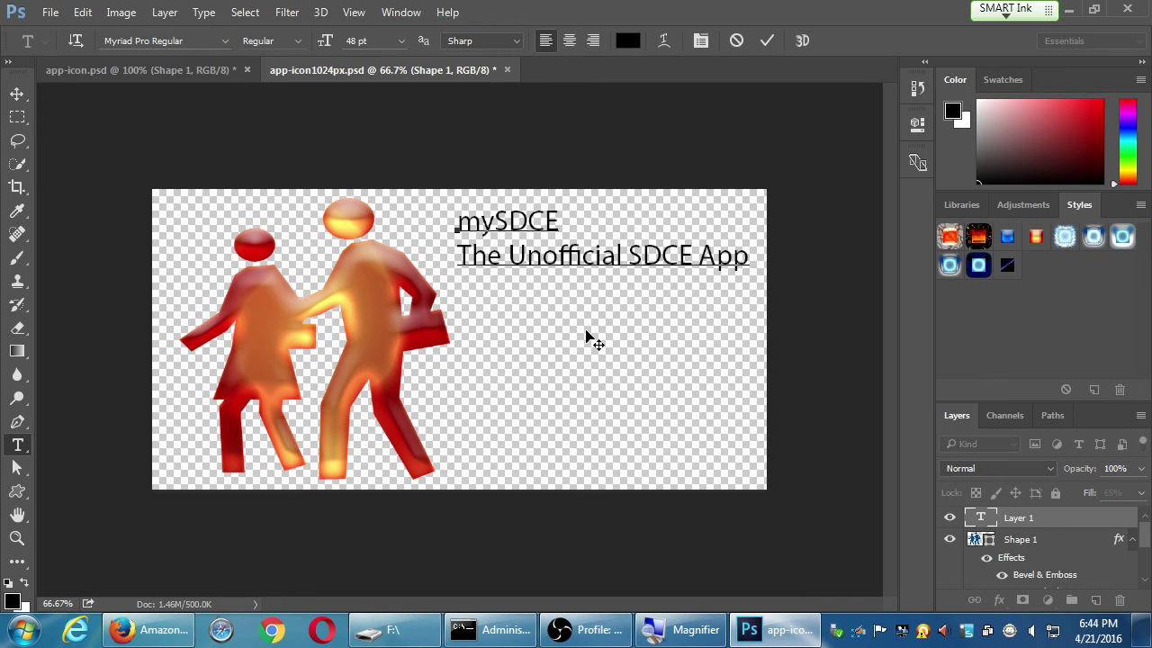
# Add the blurb 'Keep up to date with the latest classes, save a schedule, and get directions to campus.'
pyautogui.press('Return')
pyautogui.write('Keep up to')
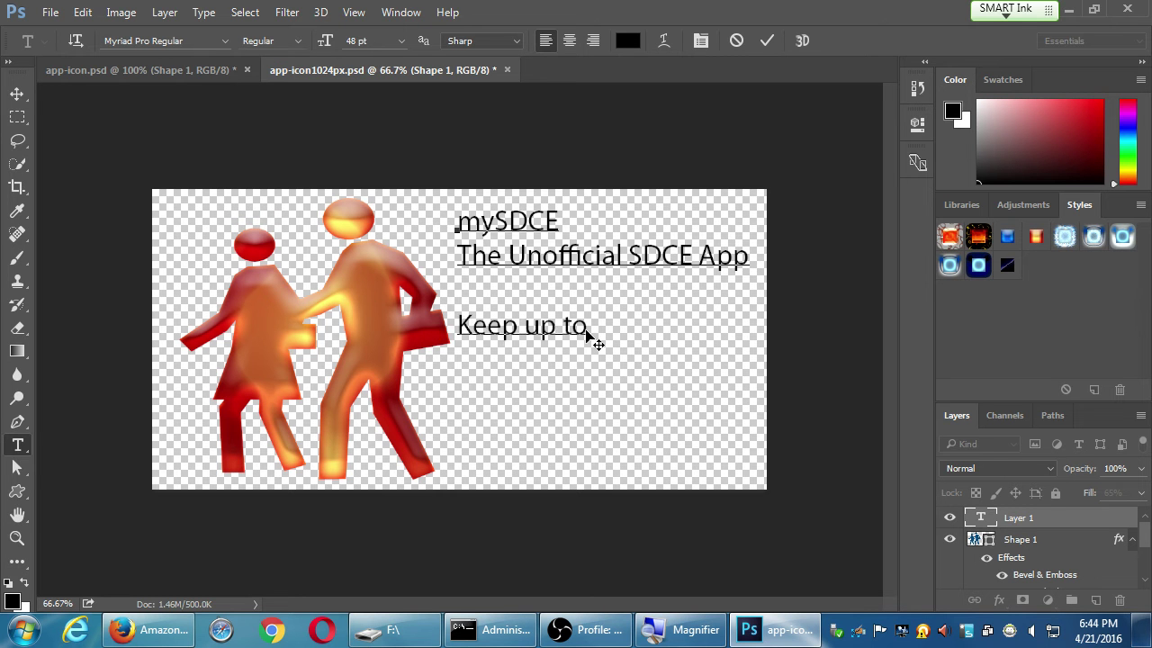
pyautogui.write(' date w')
pyautogui.write('he latest clas')
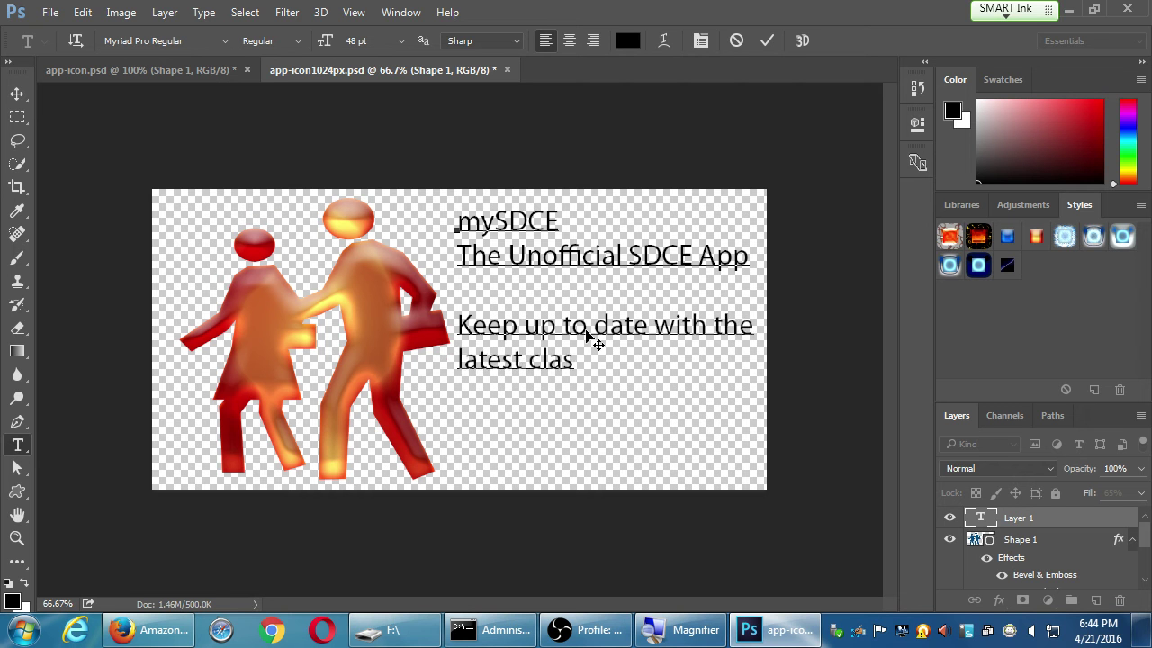
pyautogui.write('ses, save')
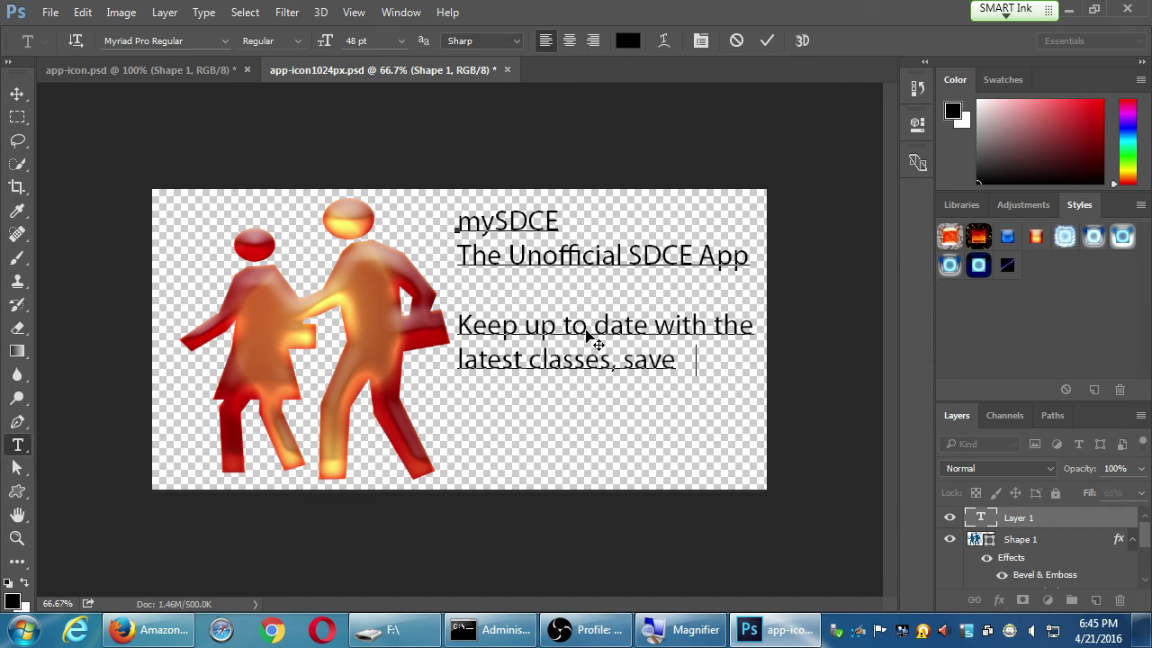
pyautogui.write(' a schedule')
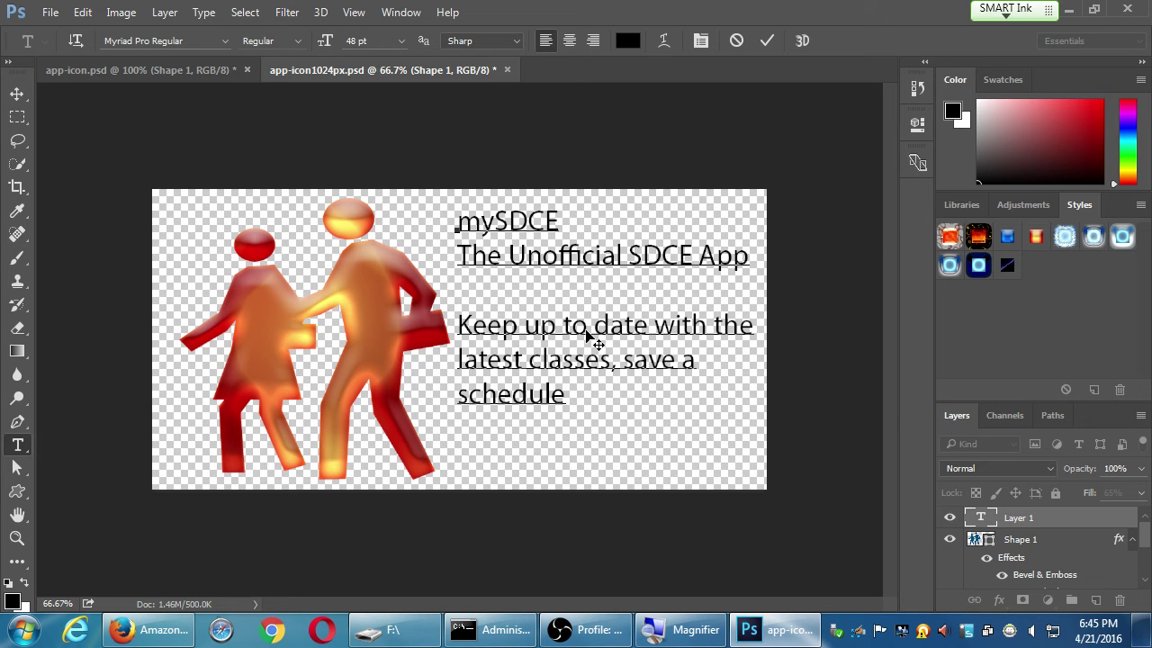
pyautogui.write(', and get')
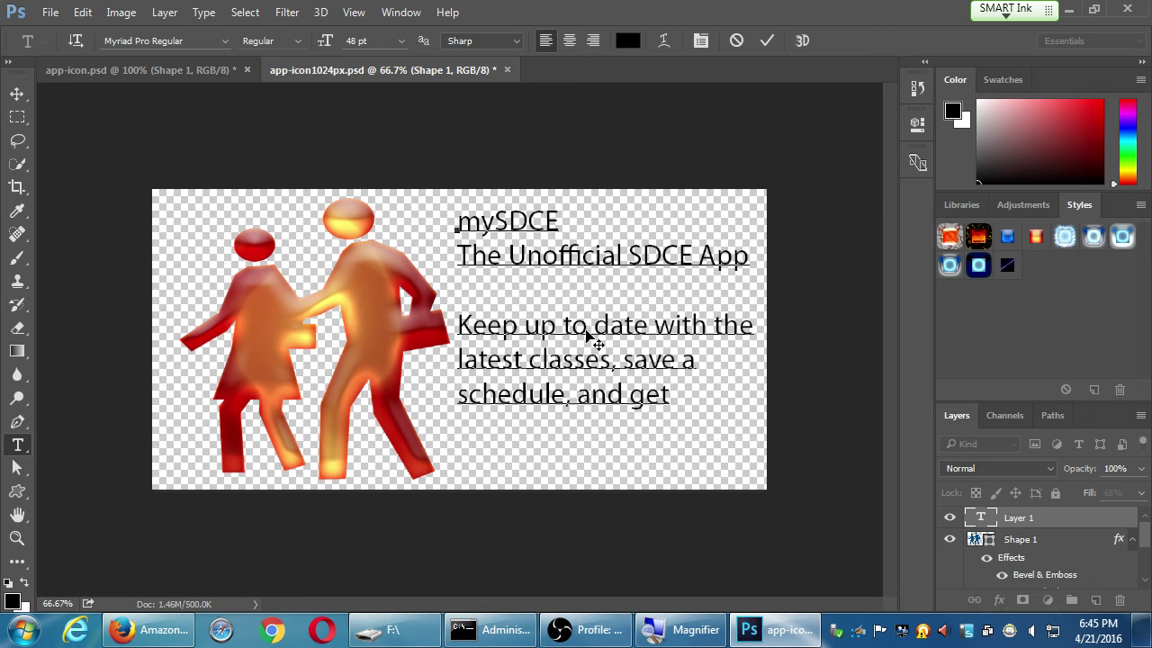
pyautogui.press('Return')
pyautogui.write('directions ')
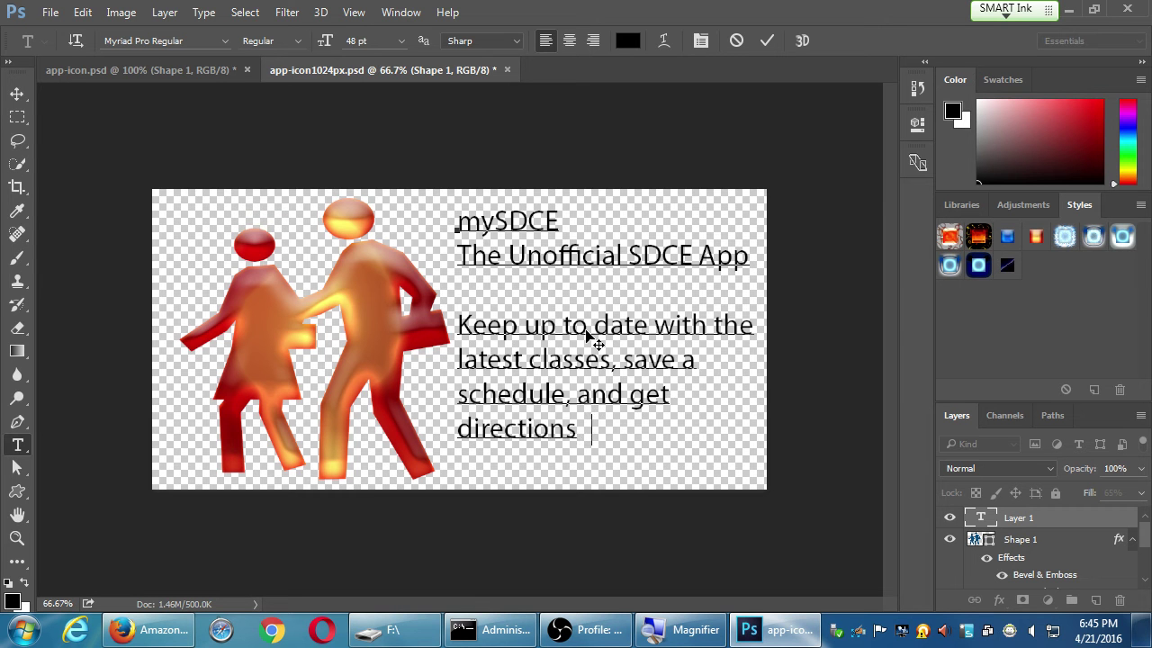
pyautogui.write('to campus.')
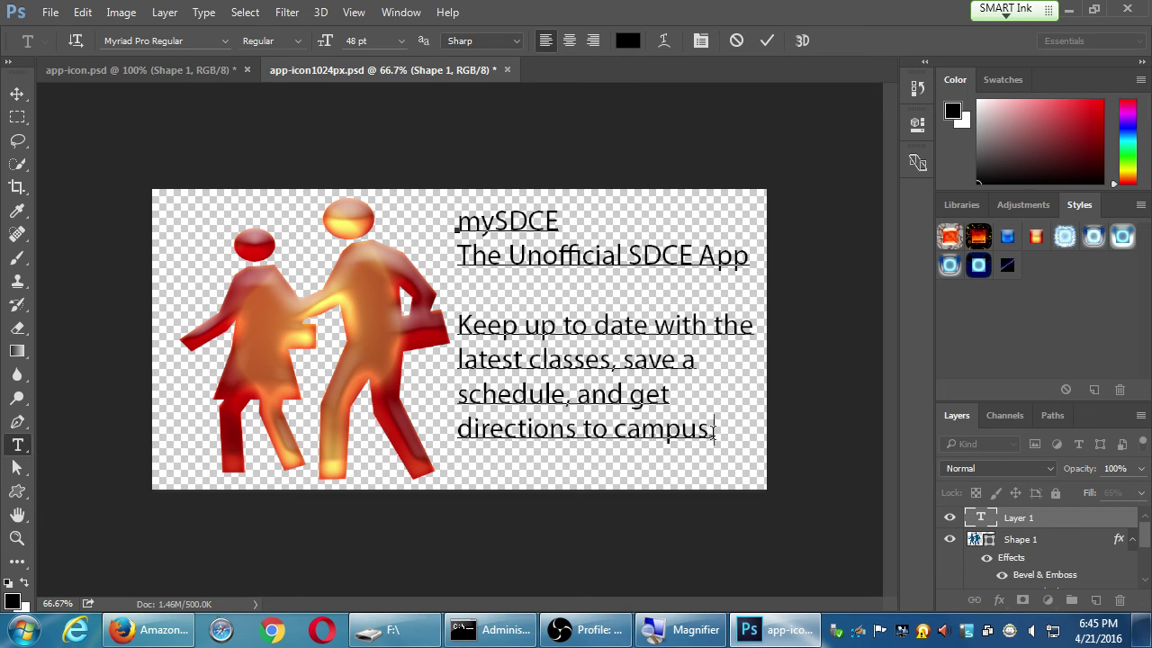
# Apply the Magneto Bold font to all of the text in the layer
pyautogui.moveTo(714, 433); pyautogui.dragTo(454, 221)
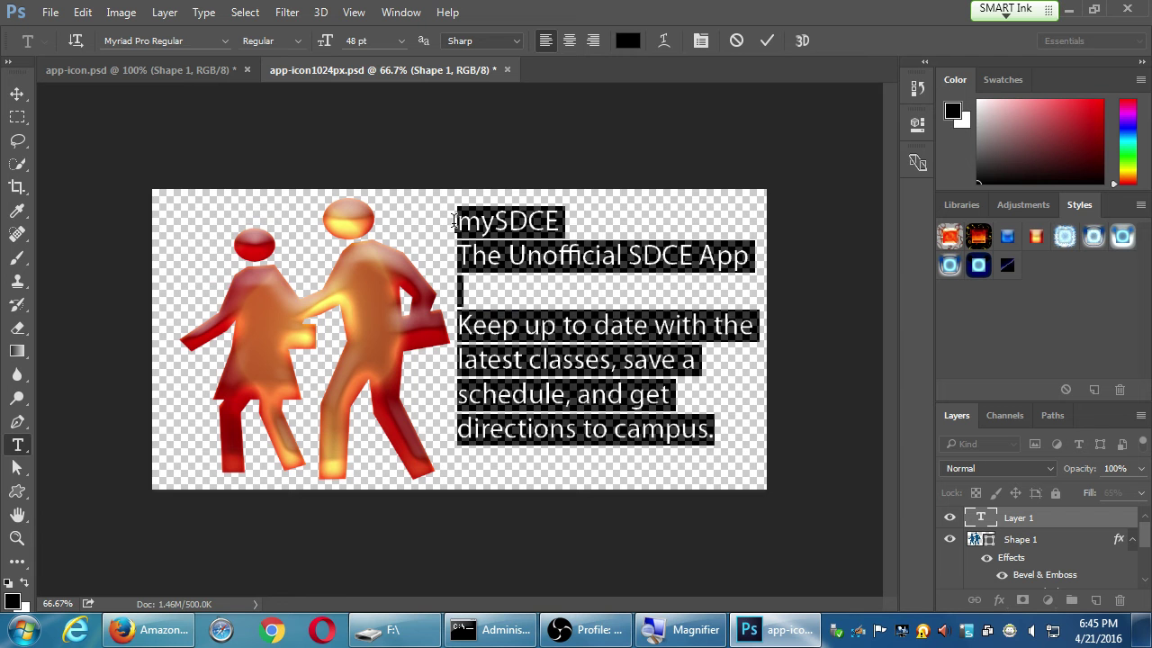
pyautogui.click(224, 38)
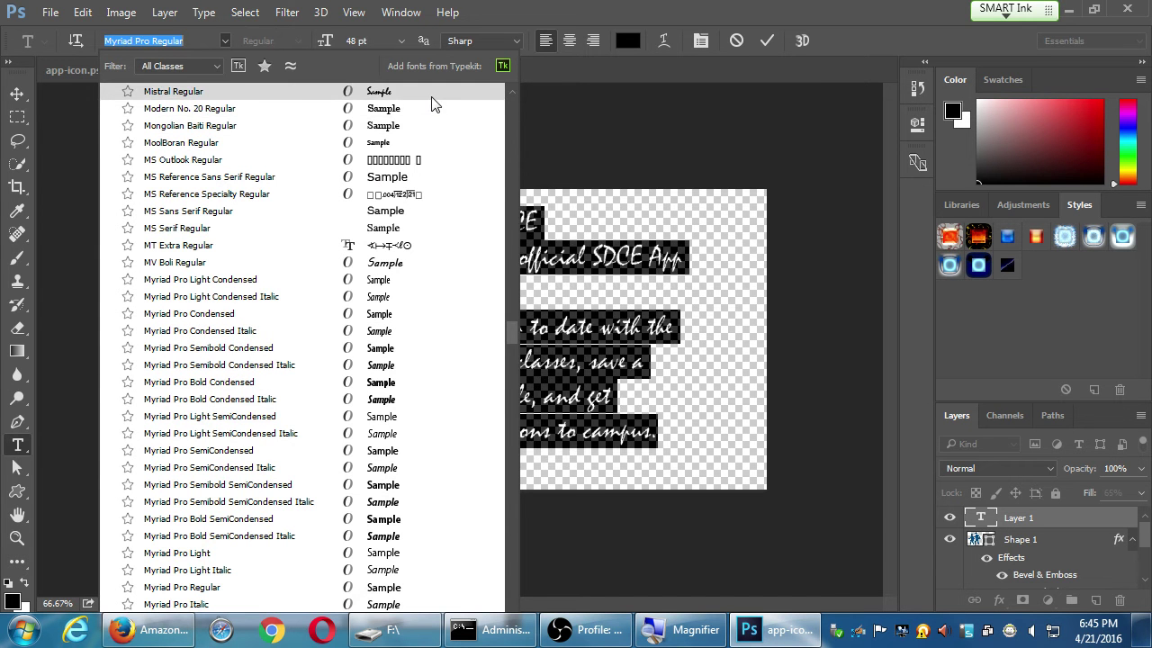
pyautogui.scroll(5, 508, 121)
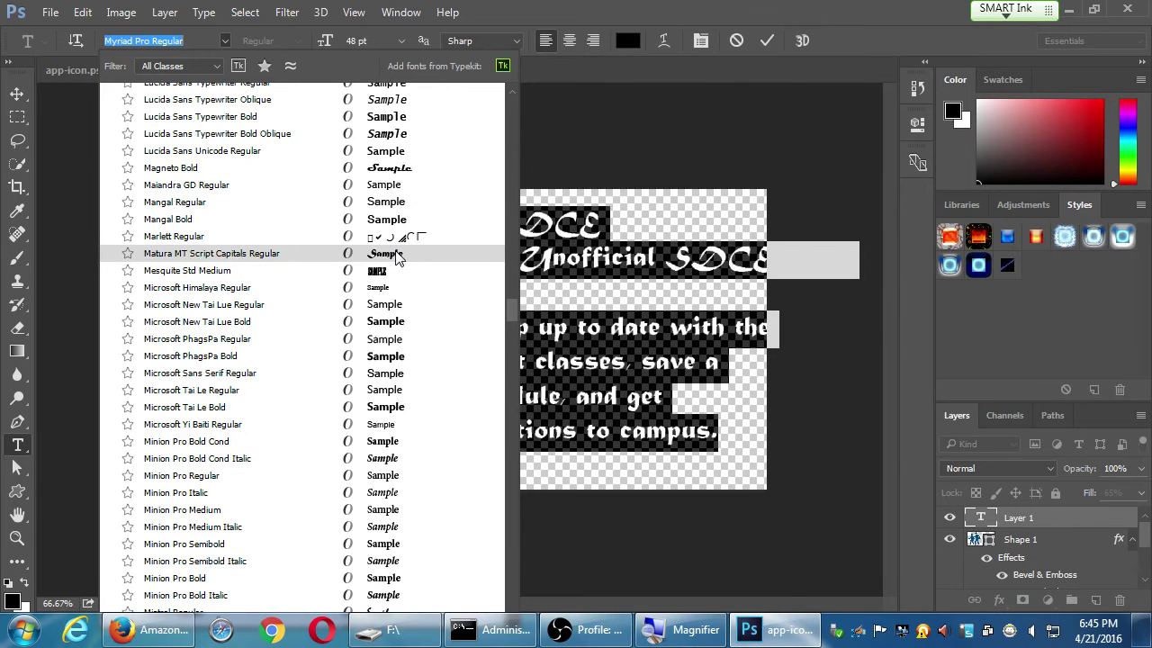
pyautogui.click(414, 171)
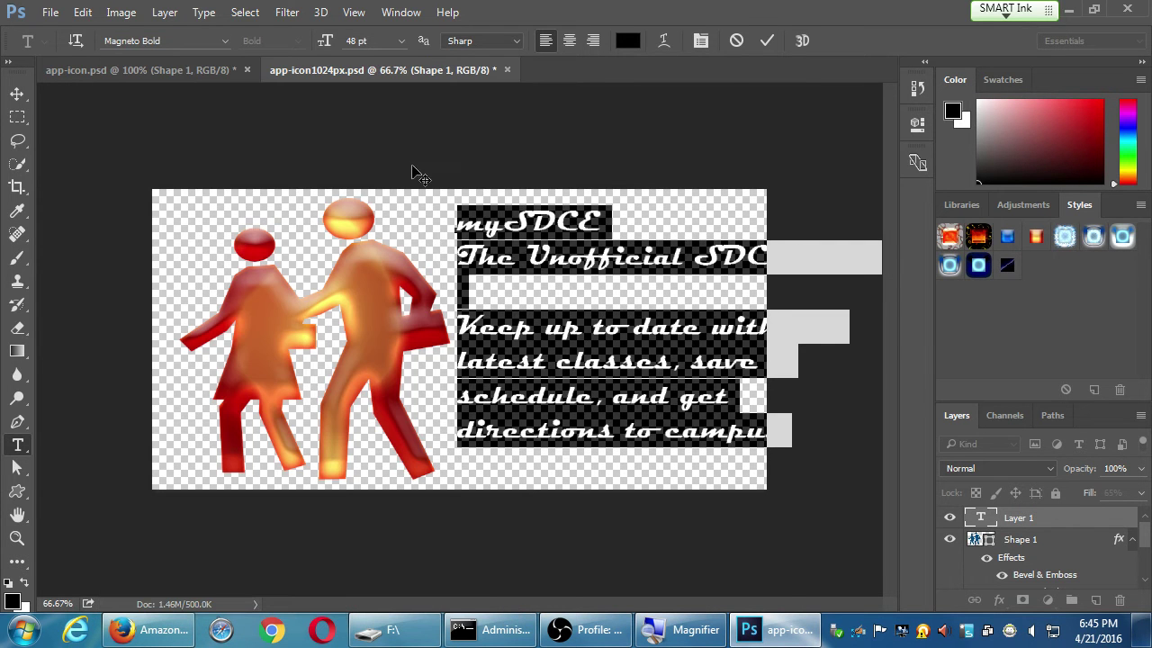
pyautogui.click(524, 257)
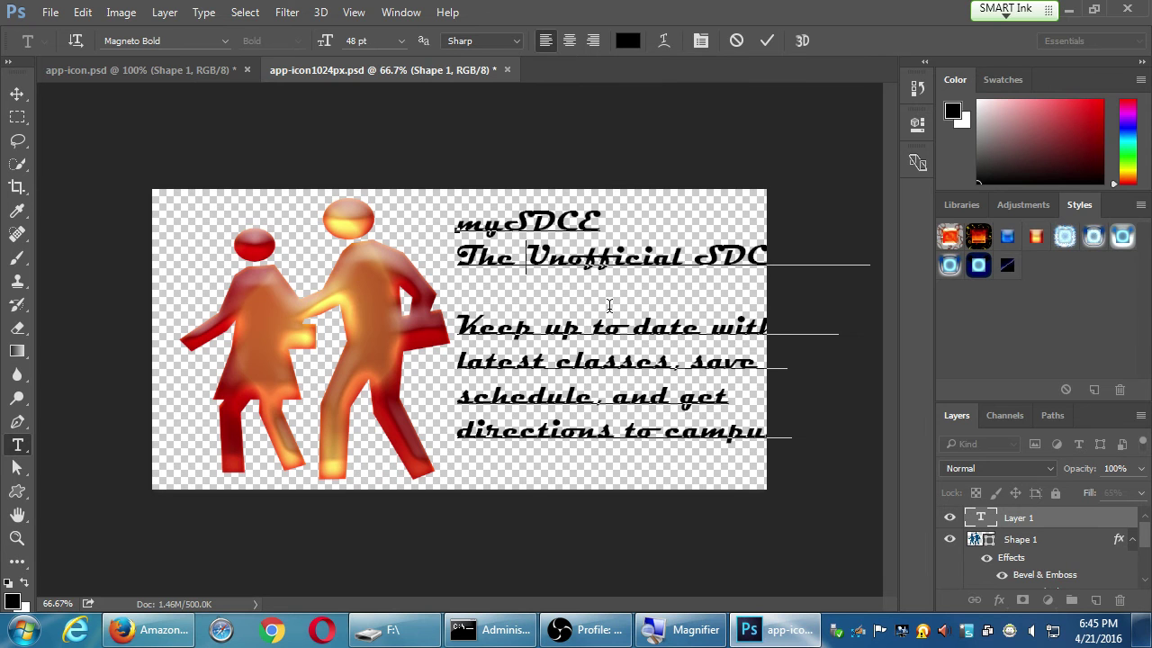
pyautogui.hotkey('ctrl', 'a')
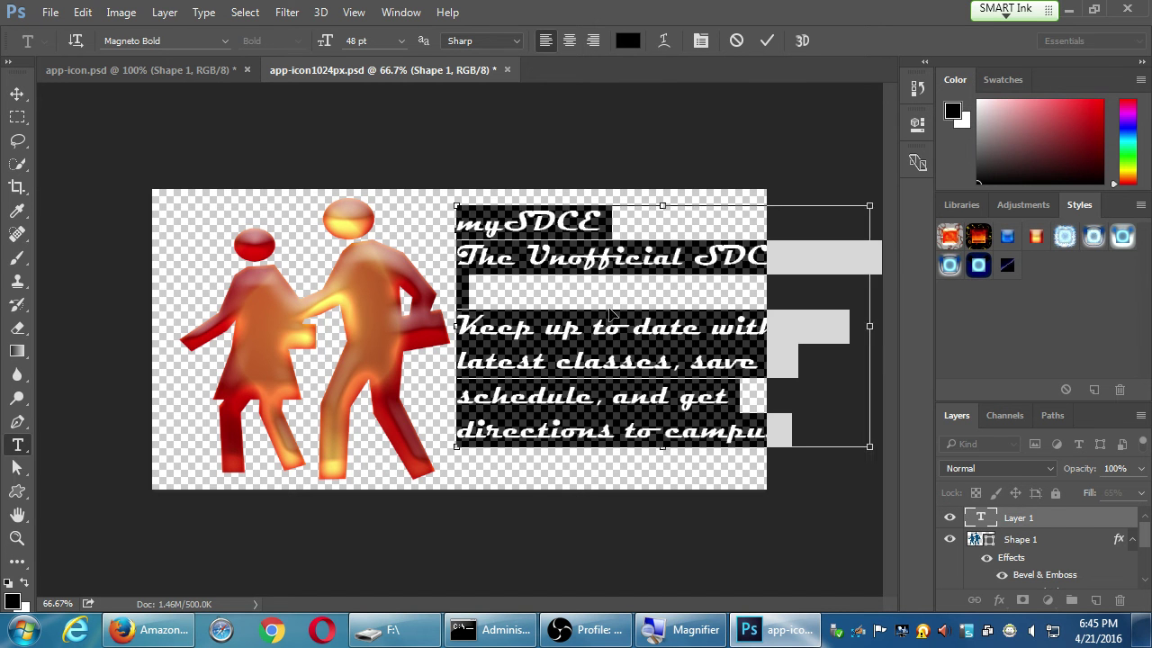
pyautogui.click(609, 306)
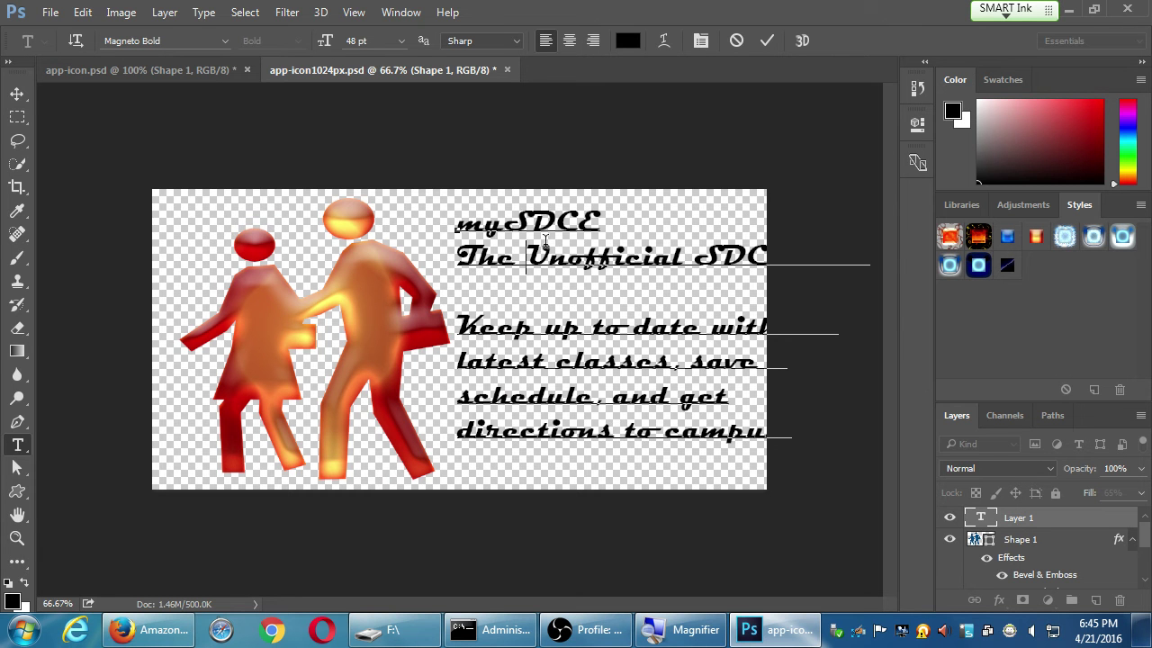
pyautogui.moveTo(605, 228); pyautogui.dragTo(458, 225)
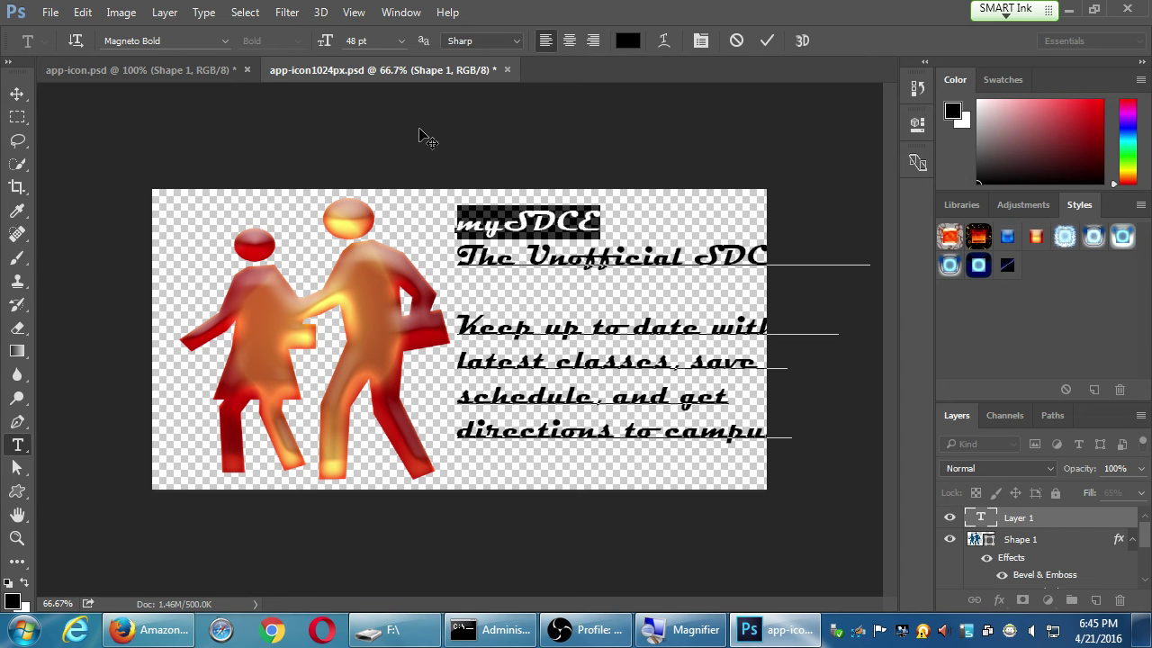
# Make mySDCE 72 pt and set the remaining text in Arial Regular
pyautogui.click(402, 40)
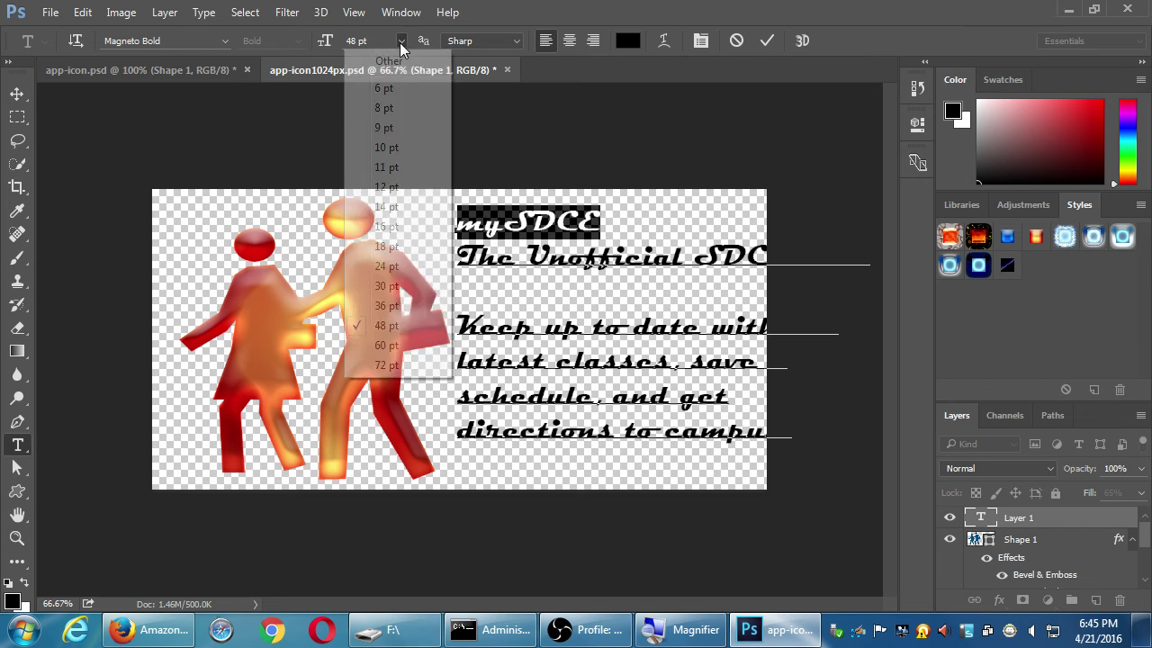
pyautogui.click(401, 365)
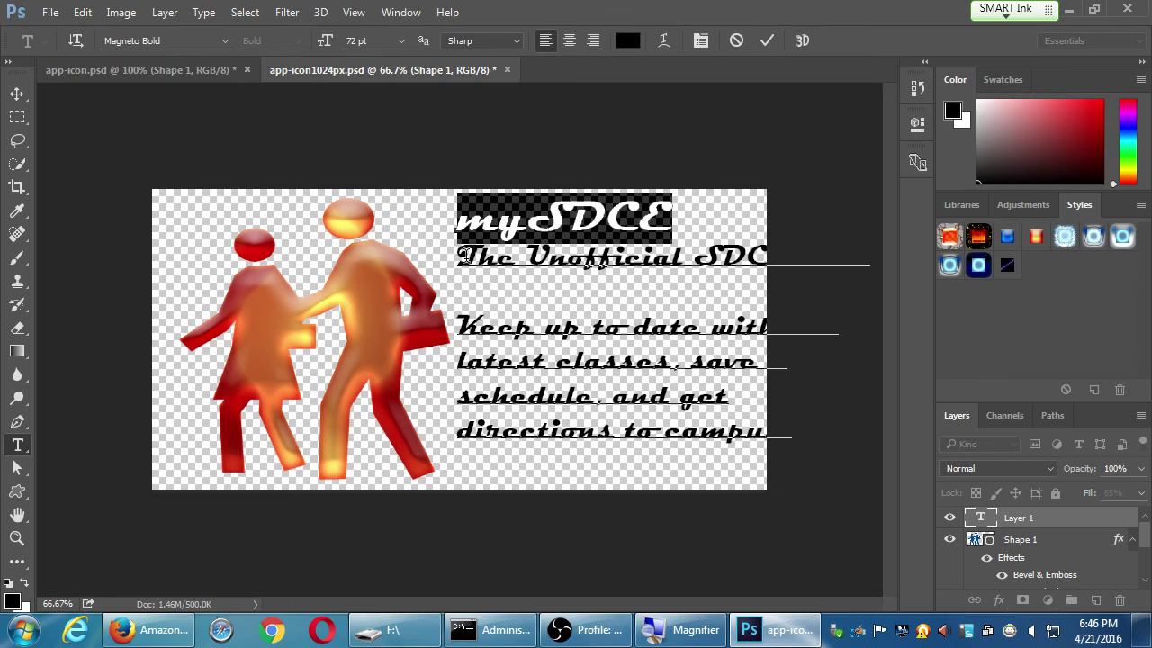
pyautogui.click(463, 256)
pyautogui.hotkey('ctrl', 'shift', 'End')
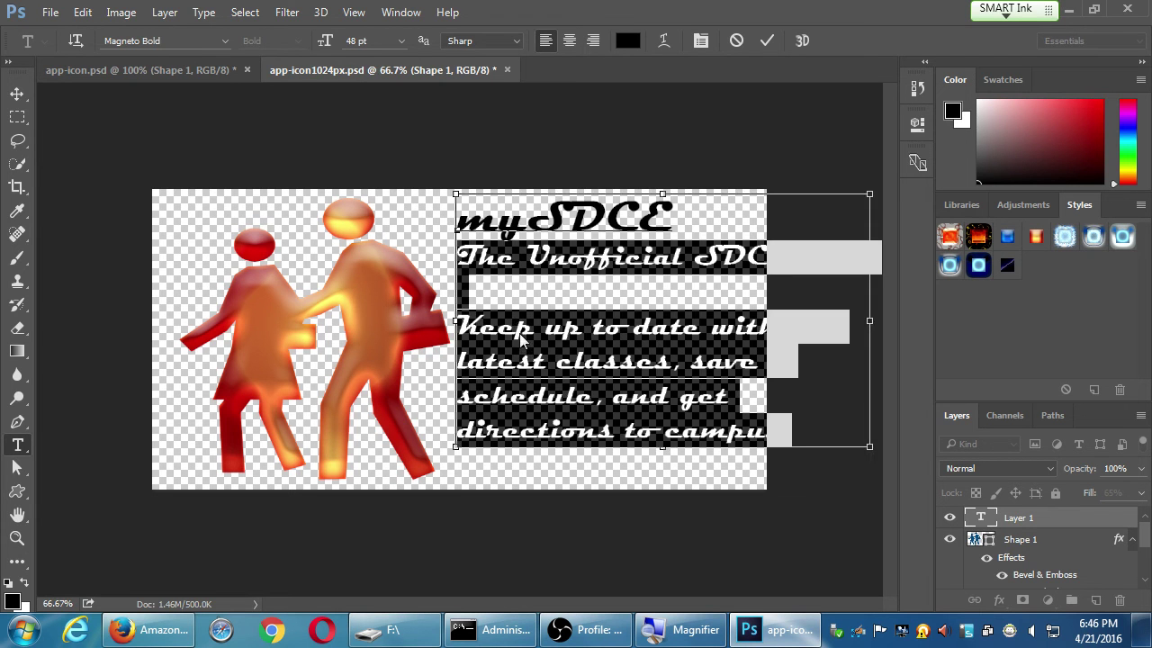
pyautogui.click(195, 45)
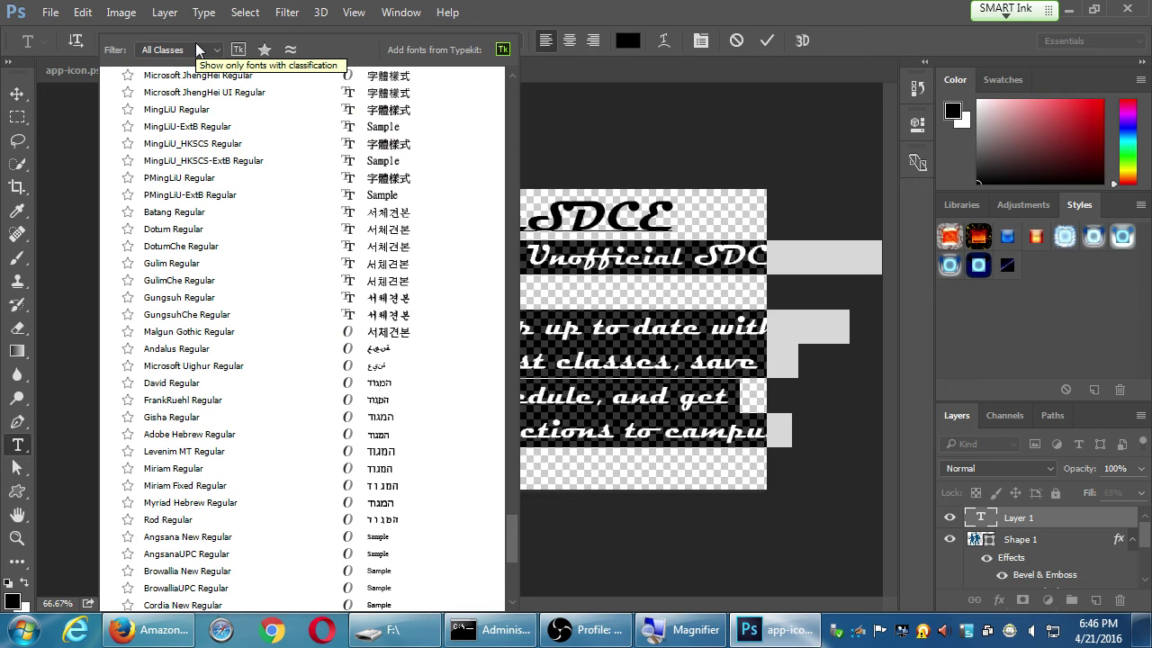
pyautogui.write('Arial')
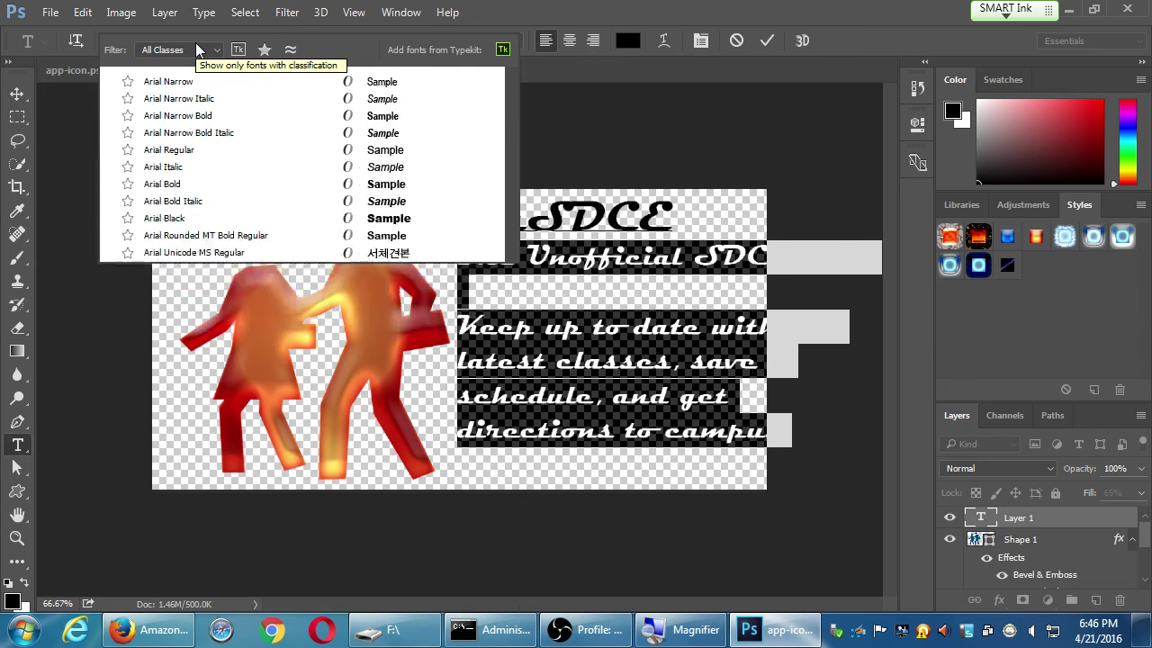
pyautogui.click(215, 155)
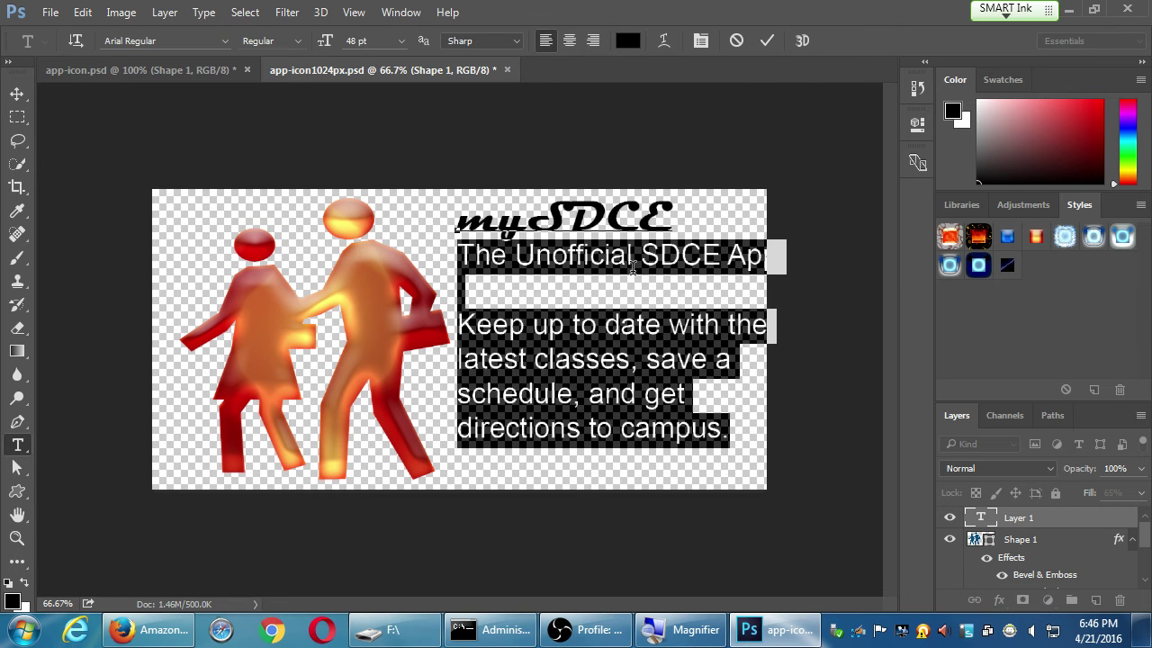
# Shrink the subtitle to 36 pt and nudge the text block up and left
pyautogui.click(605, 263)
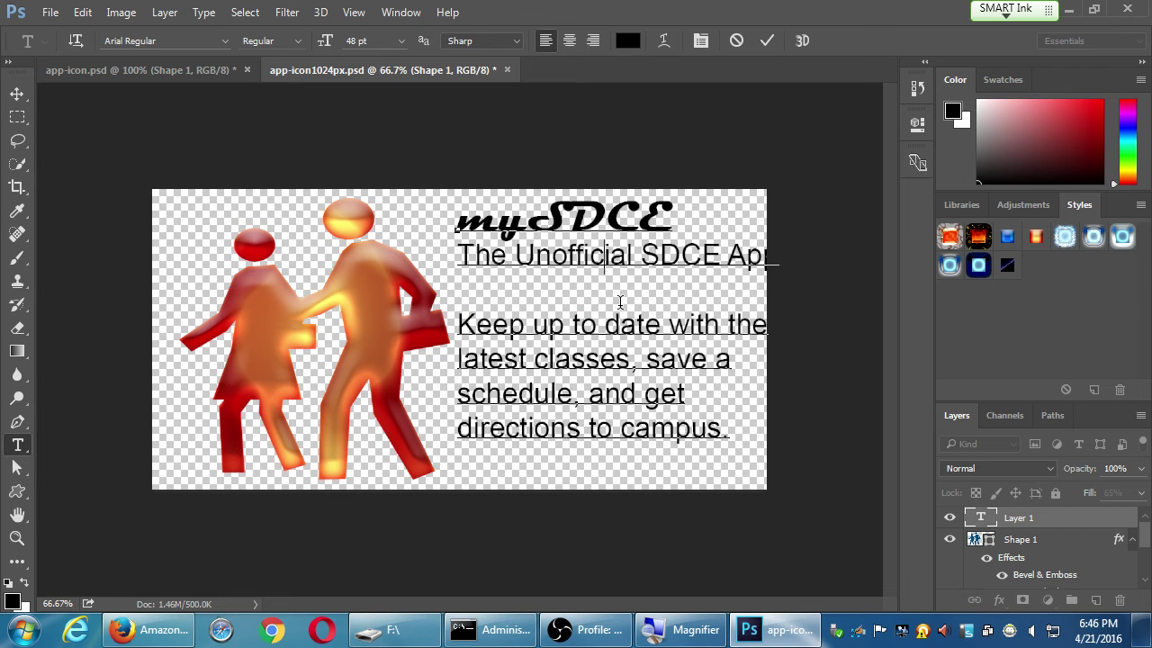
pyautogui.hotkey('ctrl', 'a')
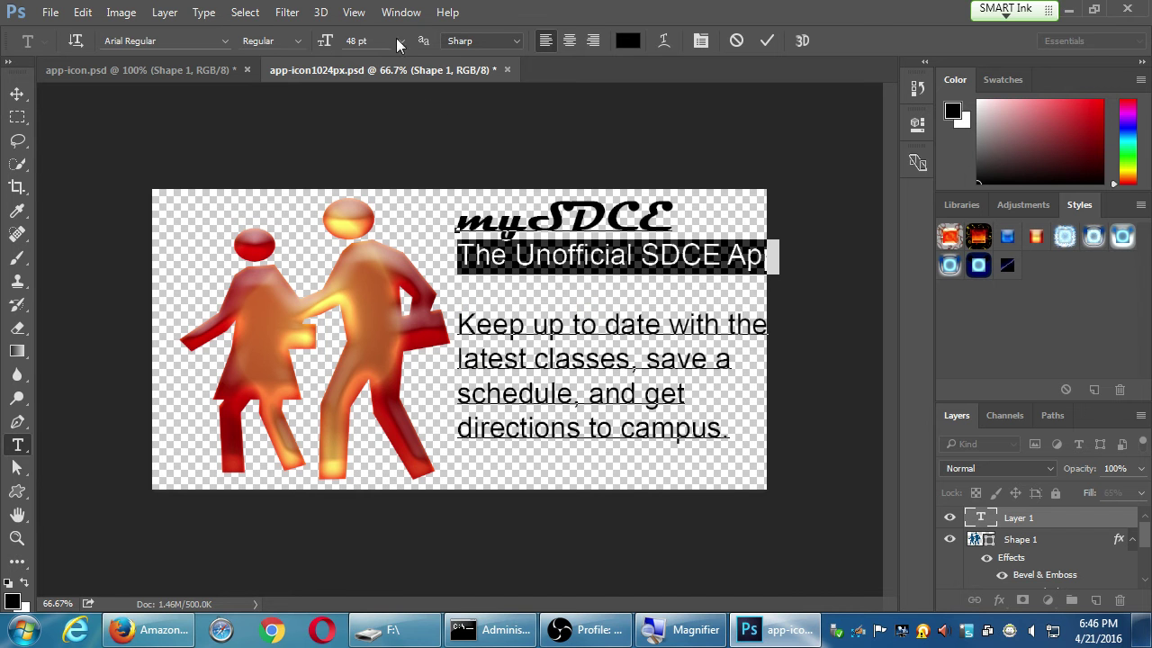
pyautogui.click(401, 41)
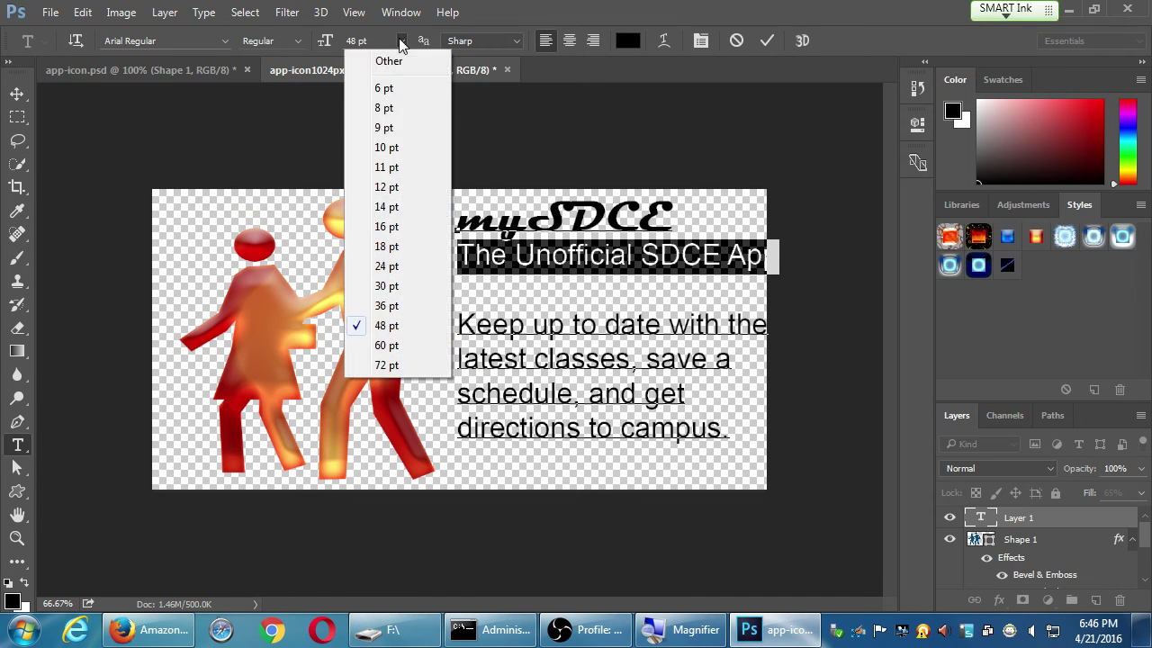
pyautogui.click(387, 305)
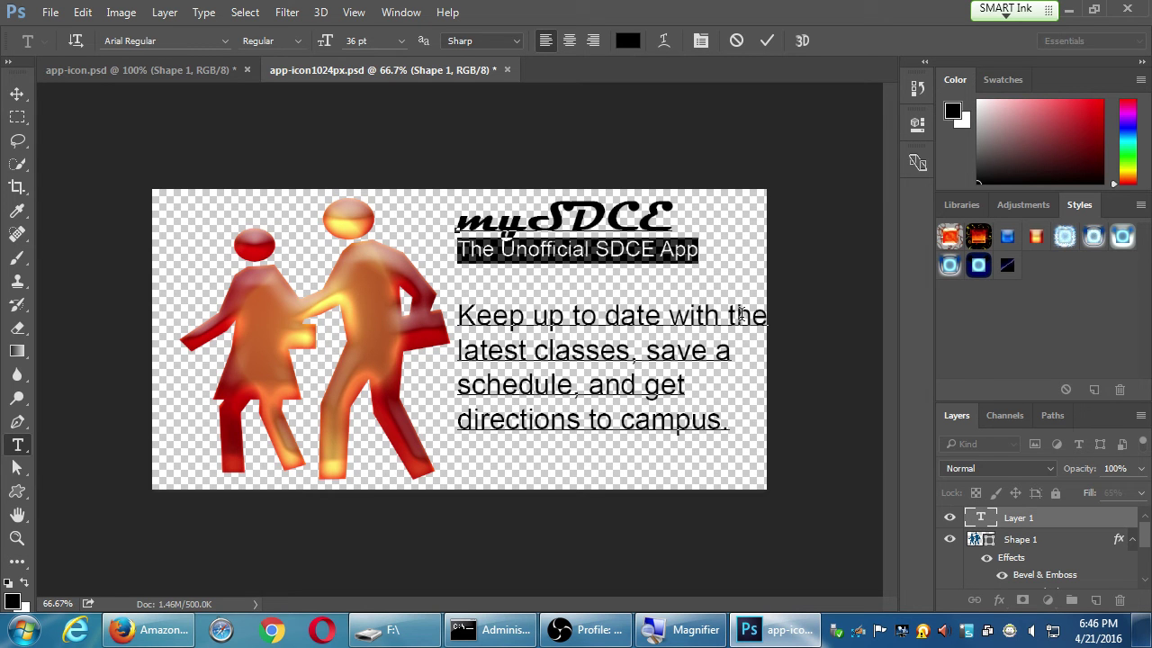
pyautogui.moveTo(799, 400); pyautogui.dragTo(784, 395)
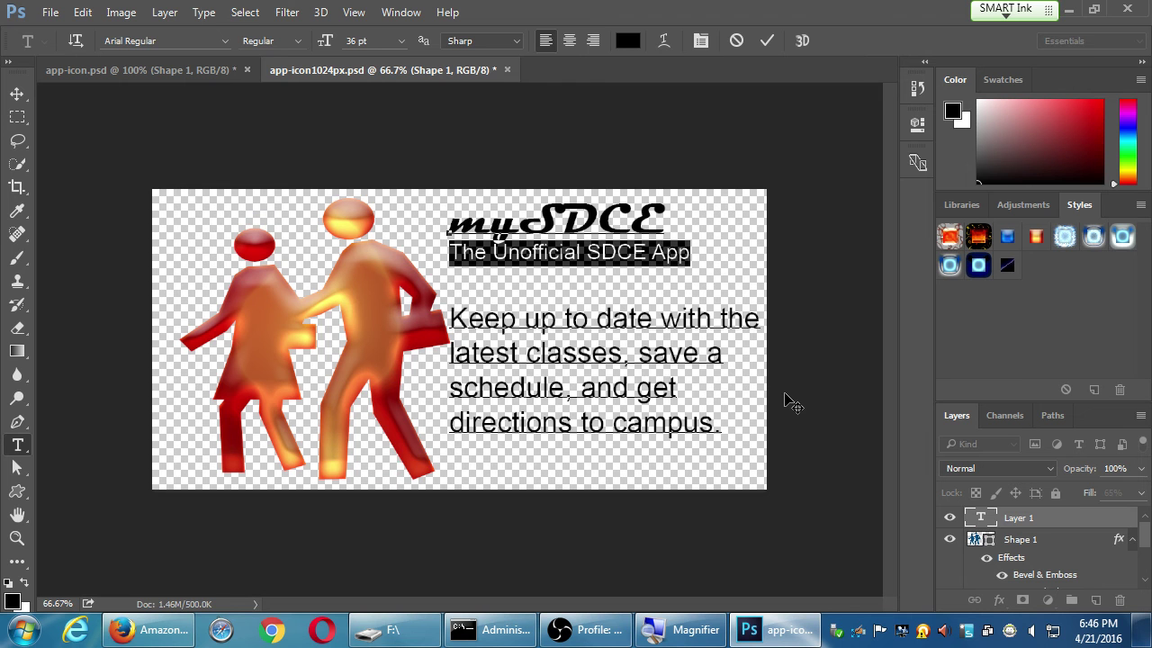
# Commit the text, nudge the Shape 1 figures left, and save the document
pyautogui.click(766, 41)
pyautogui.press('v')
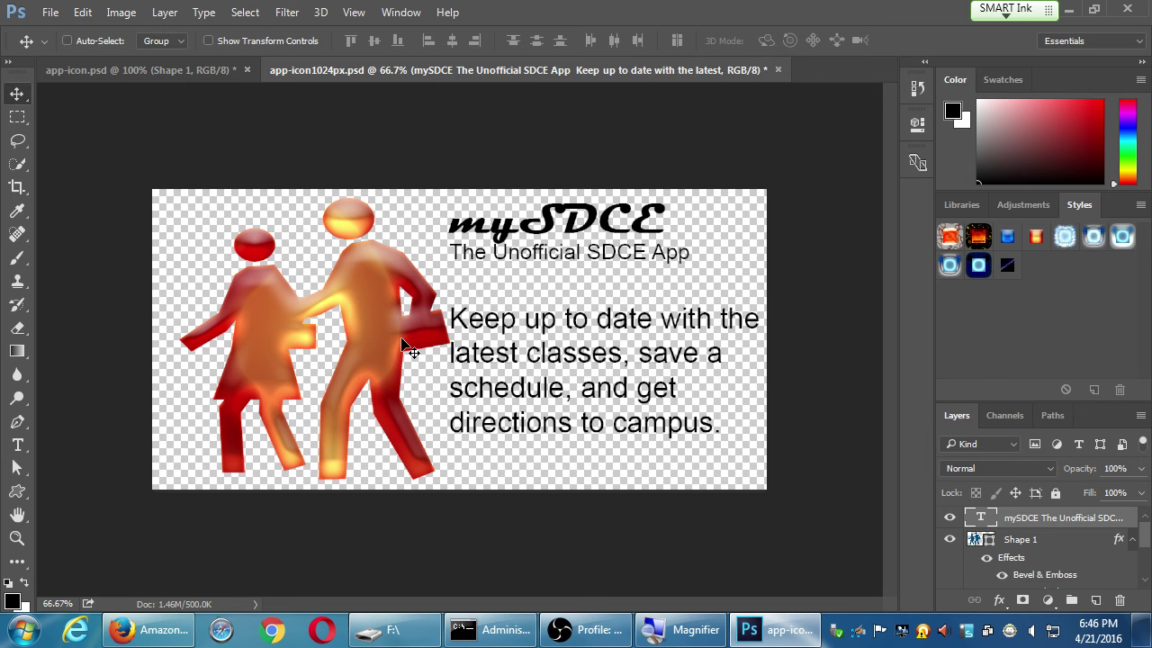
pyautogui.keyDown('ctrl'); pyautogui.click(406, 349); pyautogui.keyUp('ctrl')
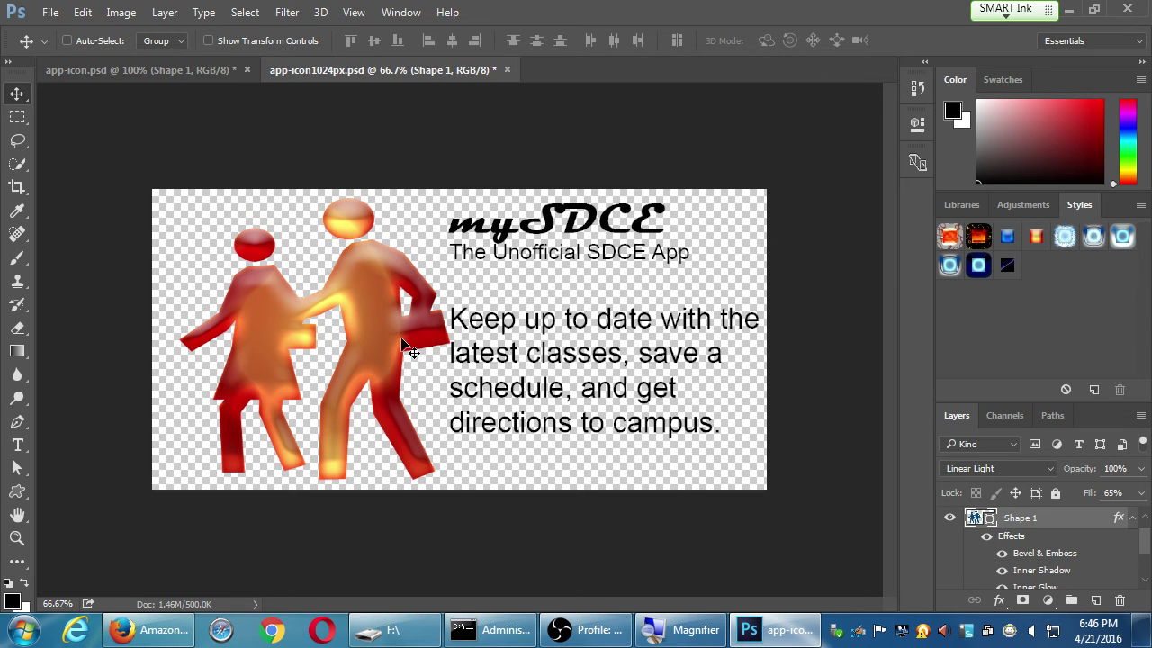
pyautogui.hotkey('shift', 'Left')
pyautogui.hotkey('shift', 'Left')
pyautogui.hotkey('shift', 'Left')
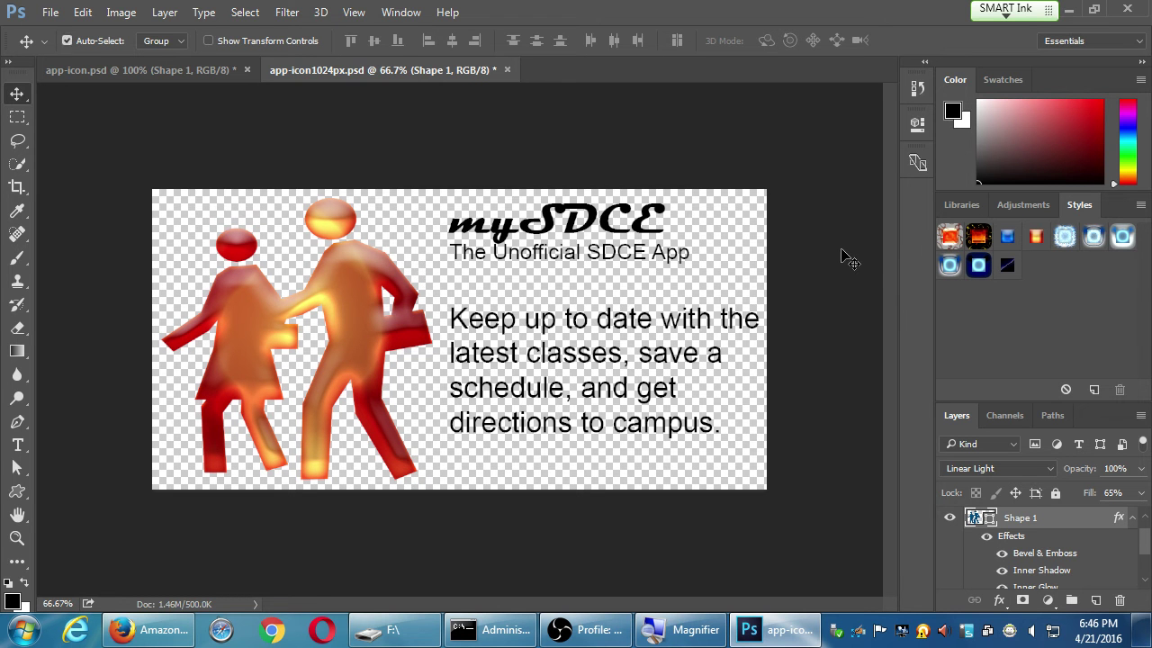
pyautogui.hotkey('ctrl', 's')
pyautogui.press('h')
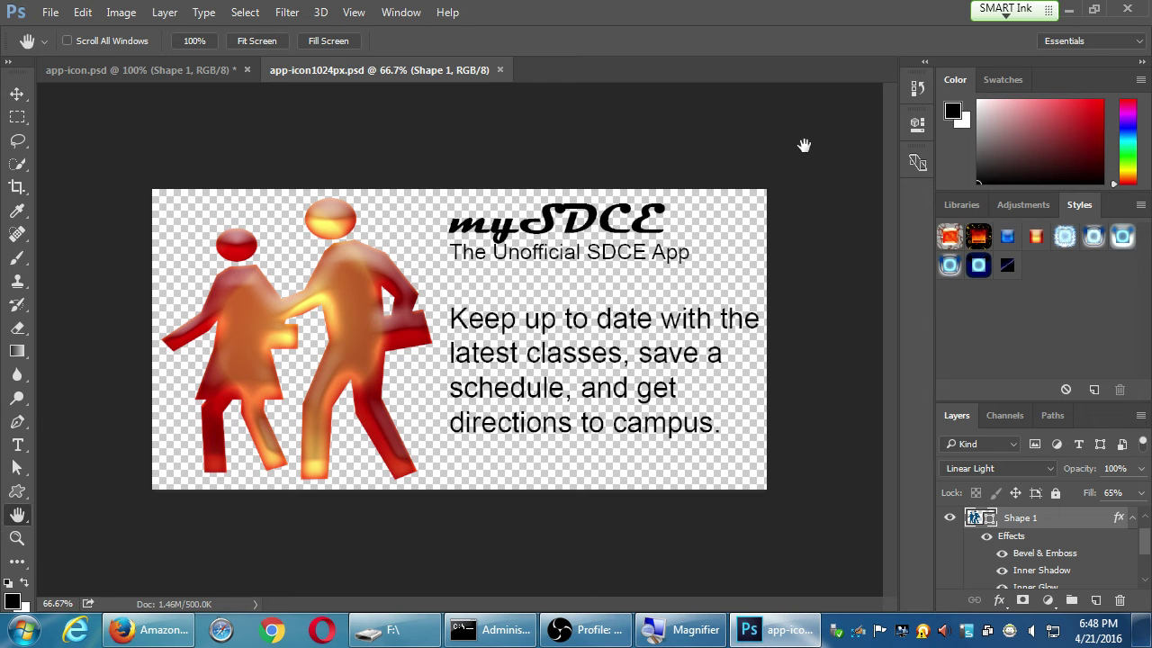
# Open File > Export > Save for Web (Legacy) for the promo graphic
pyautogui.click(51, 13)
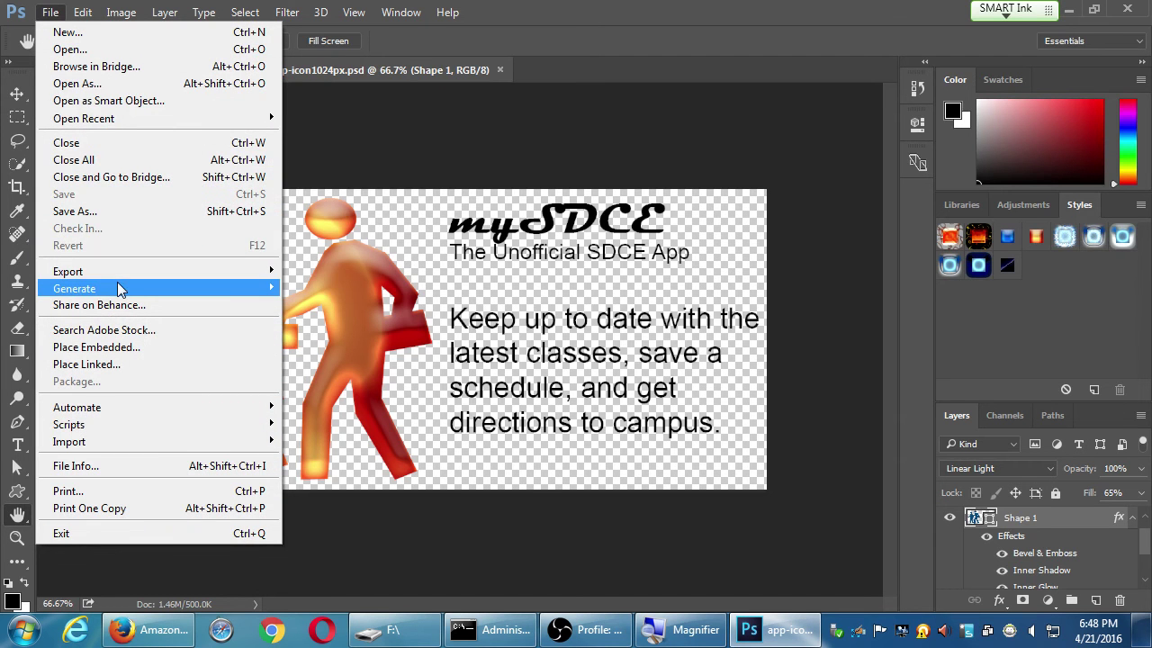
pyautogui.moveTo(131, 270)
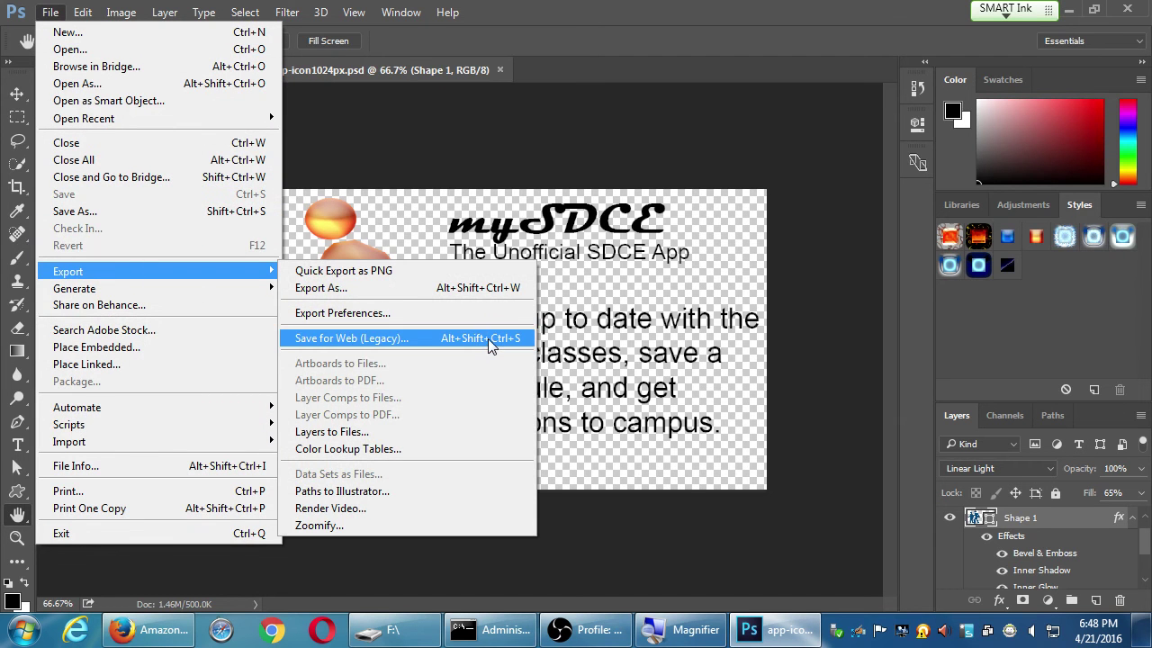
pyautogui.click(487, 338)
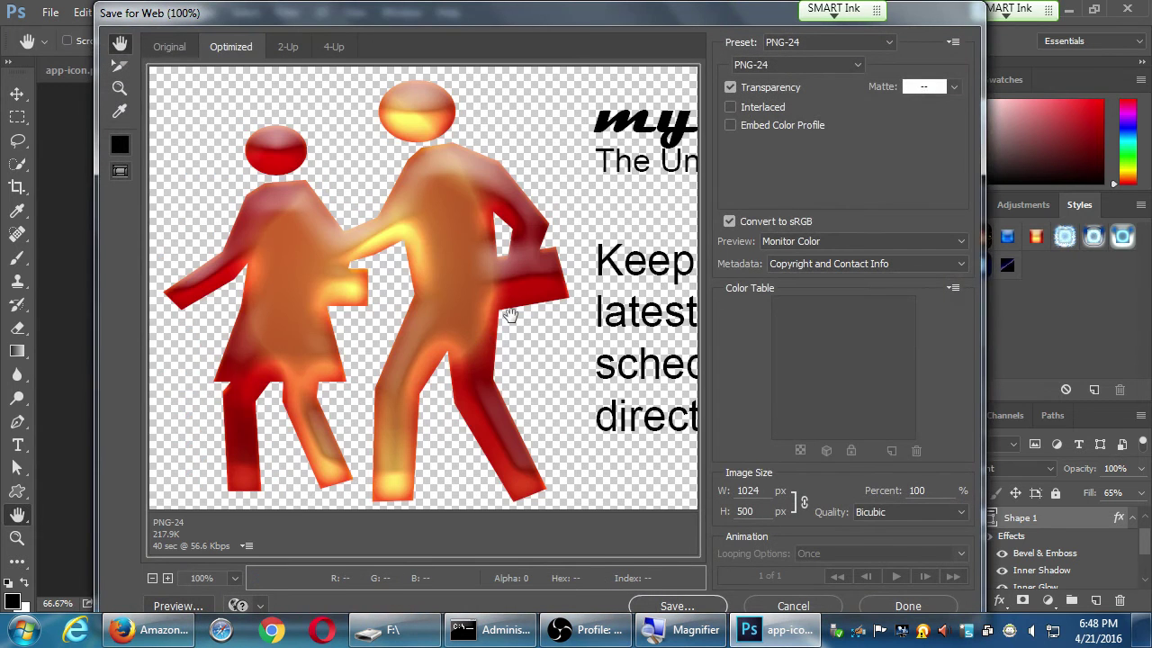
pyautogui.click(148, 630)
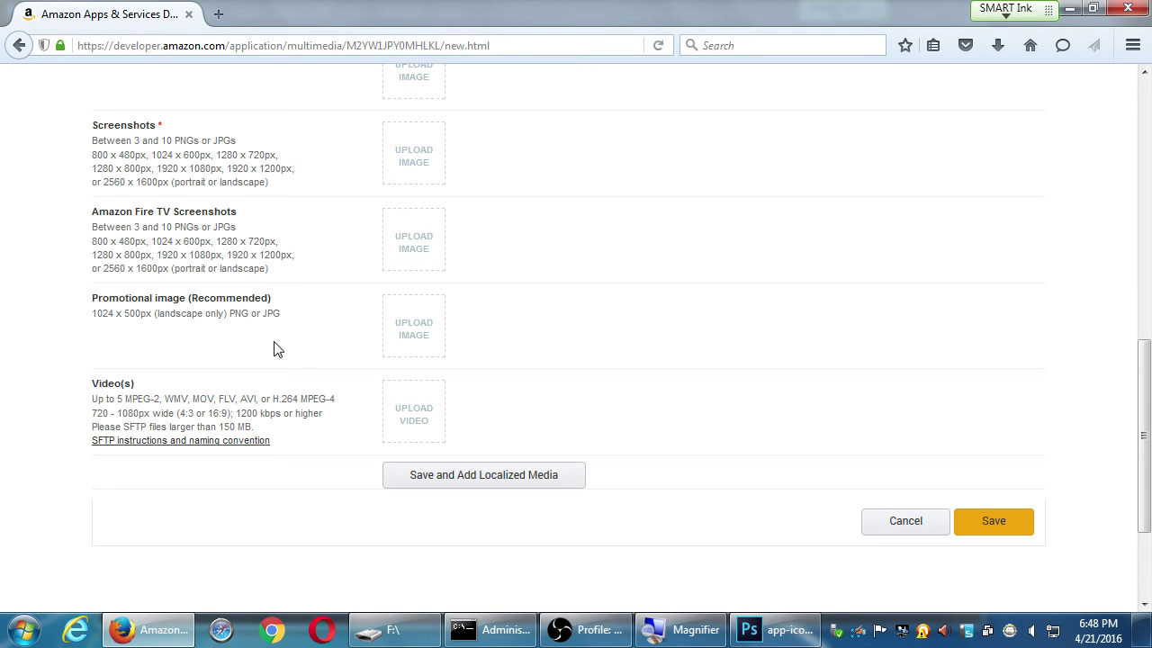
pyautogui.moveTo(92, 313); pyautogui.dragTo(137, 333)
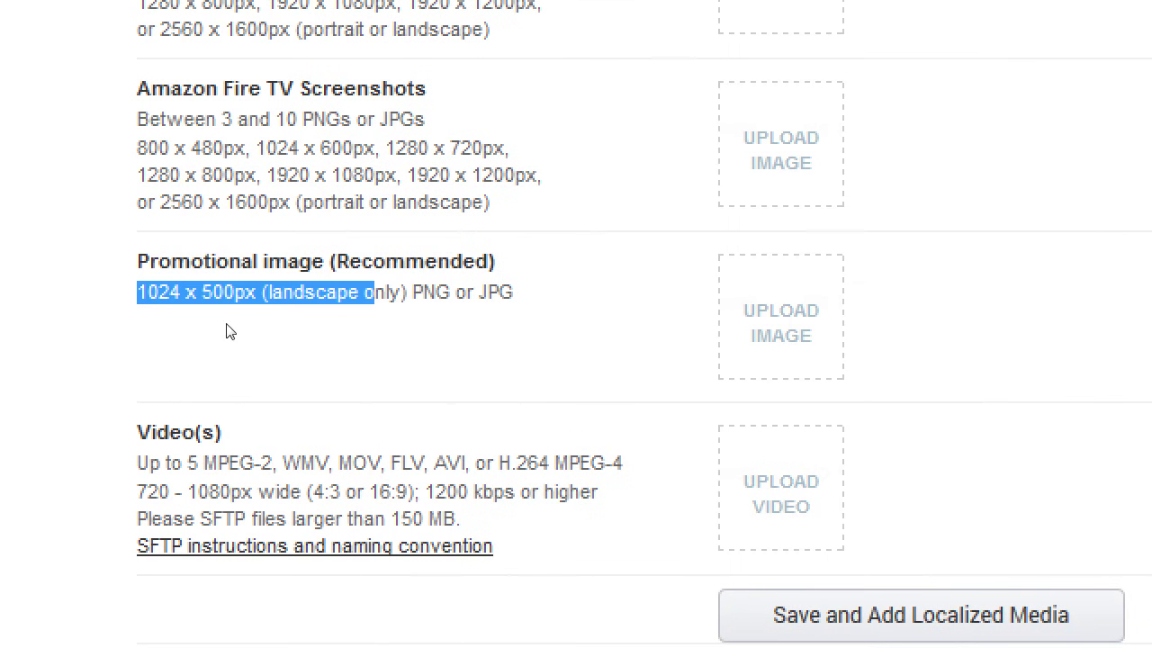
pyautogui.moveTo(229, 331); pyautogui.dragTo(271, 318)
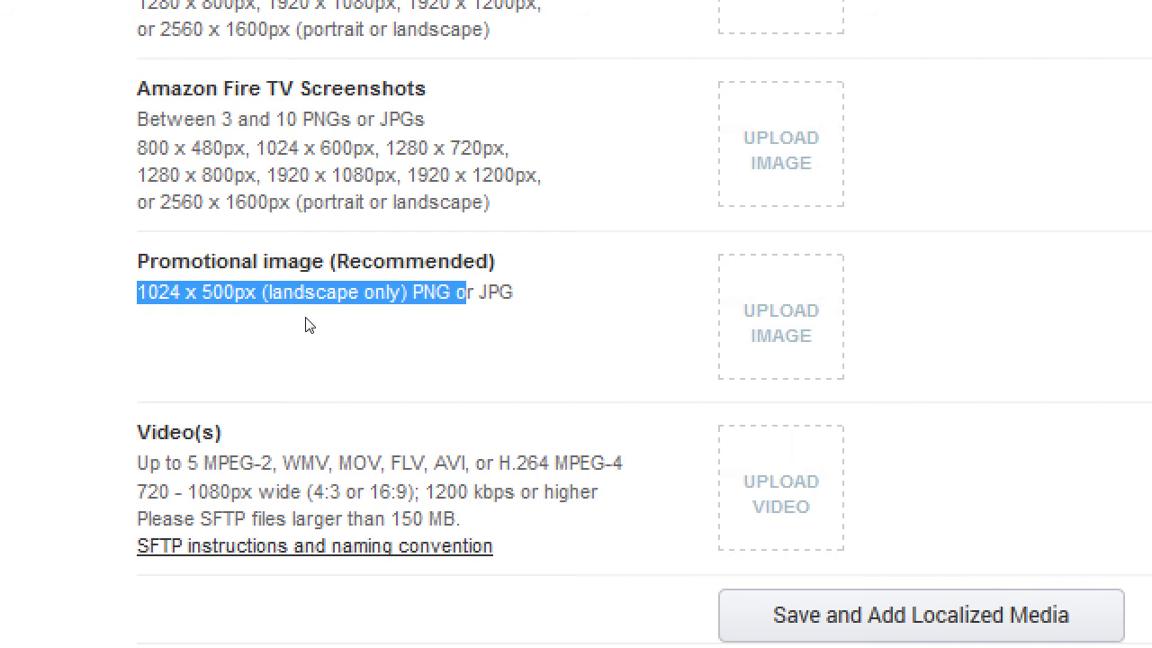
pyautogui.click(308, 316)
pyautogui.scroll(10, 308, 313)
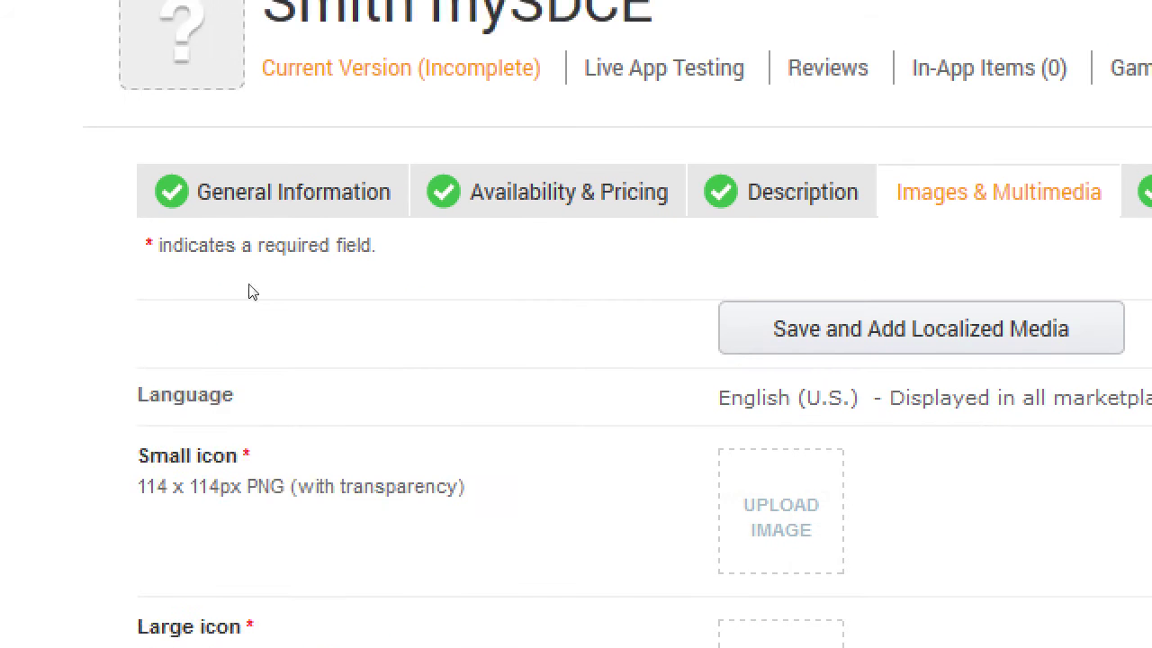
pyautogui.moveTo(177, 409); pyautogui.dragTo(231, 399)
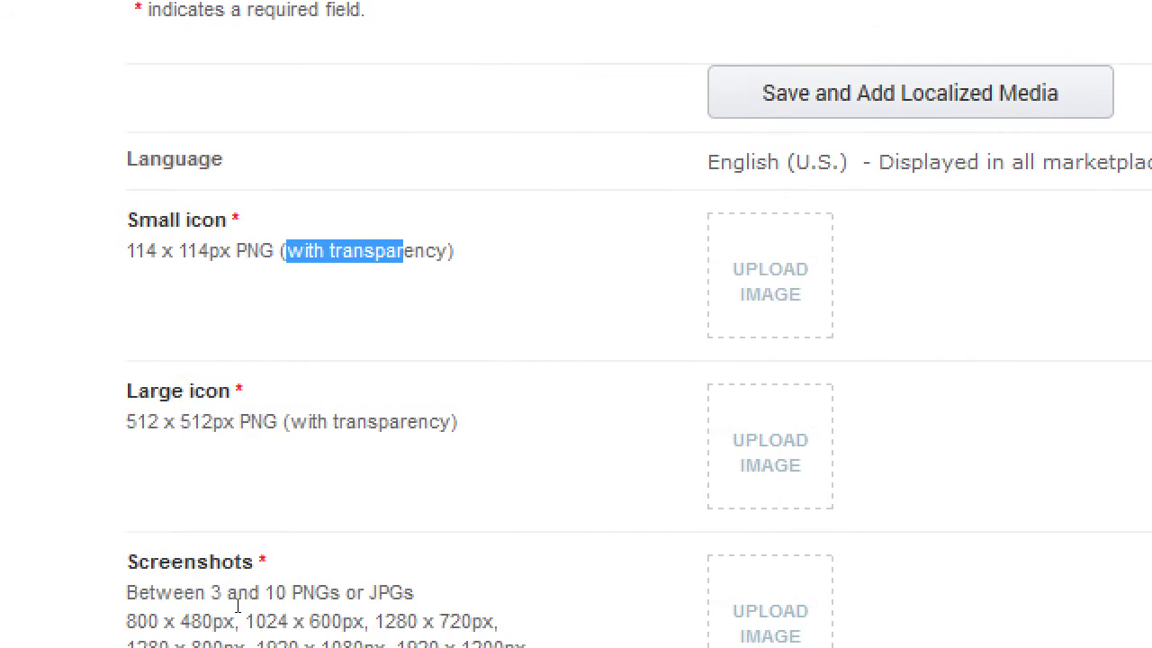
pyautogui.scroll(-5, 201, 483)
pyautogui.scroll(-4, 202, 483)
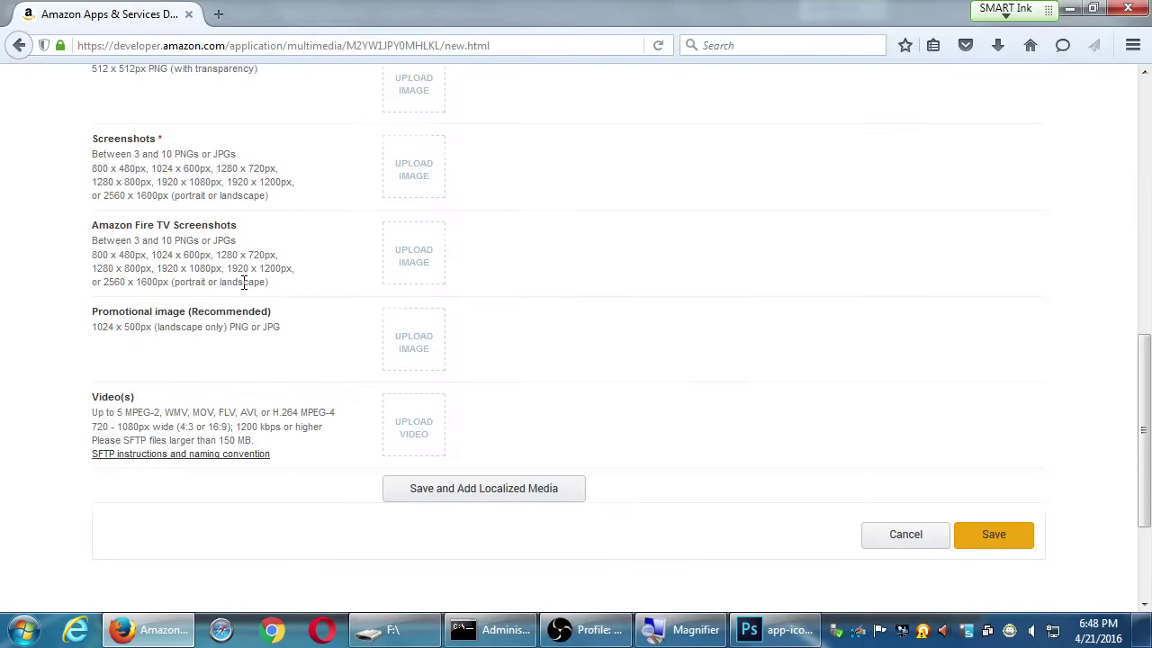
pyautogui.click(772, 628)
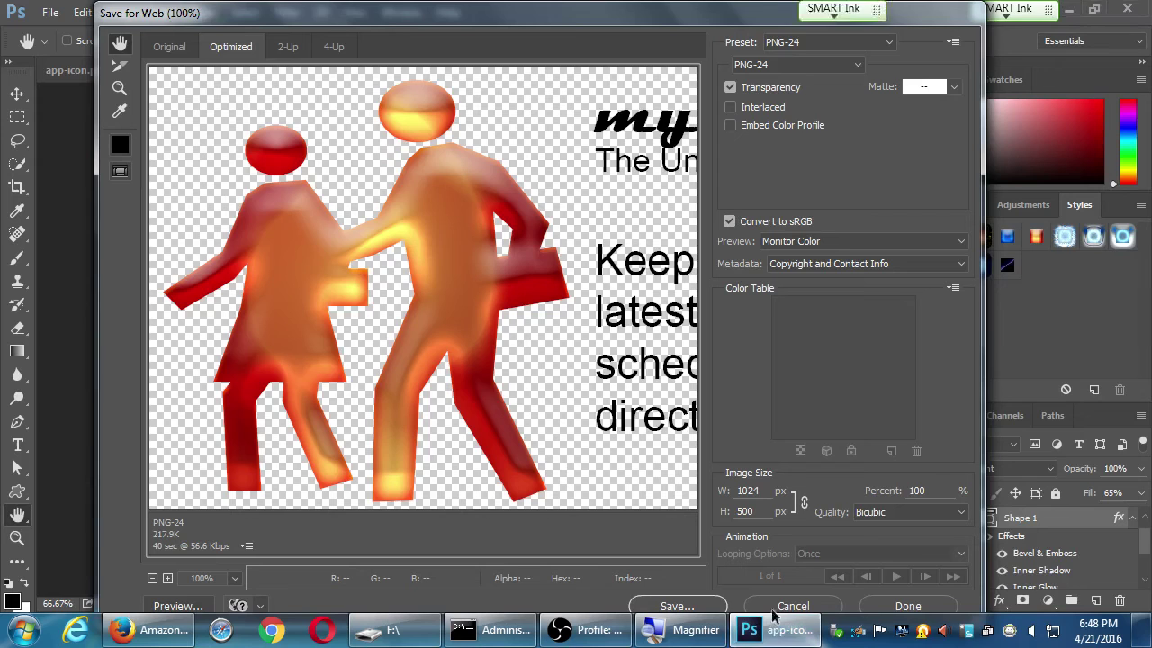
# Turn off PNG-24 transparency and try a black matte, then a white one
pyautogui.moveTo(612, 221); pyautogui.dragTo(465, 216)
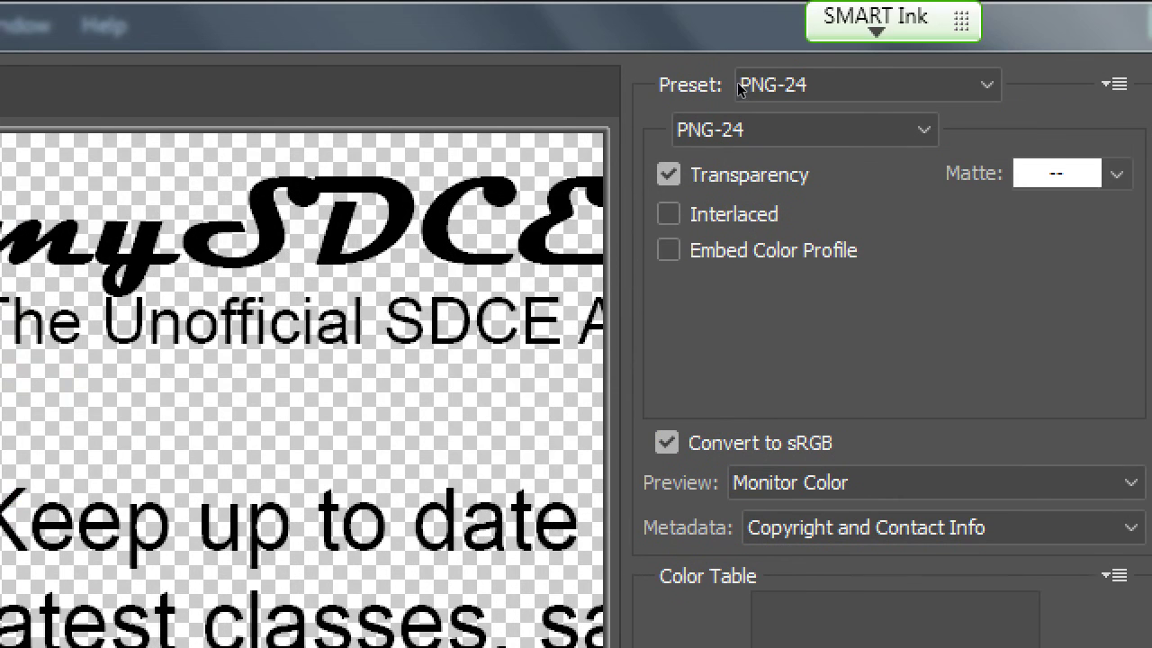
pyautogui.click(682, 118)
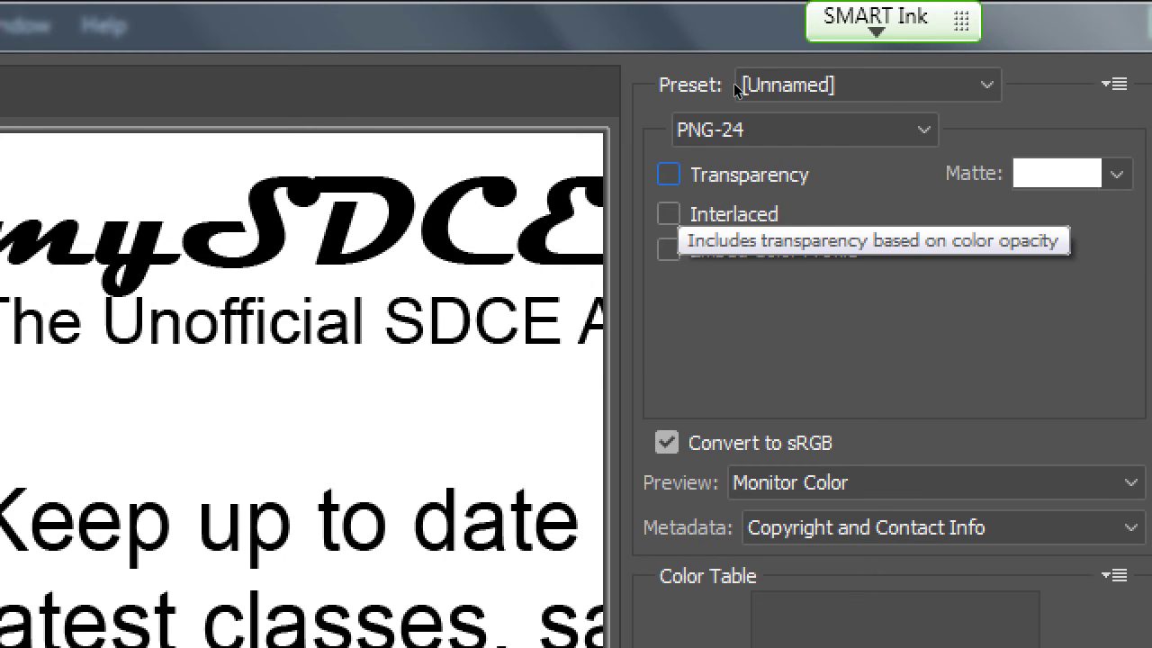
pyautogui.click(1116, 174)
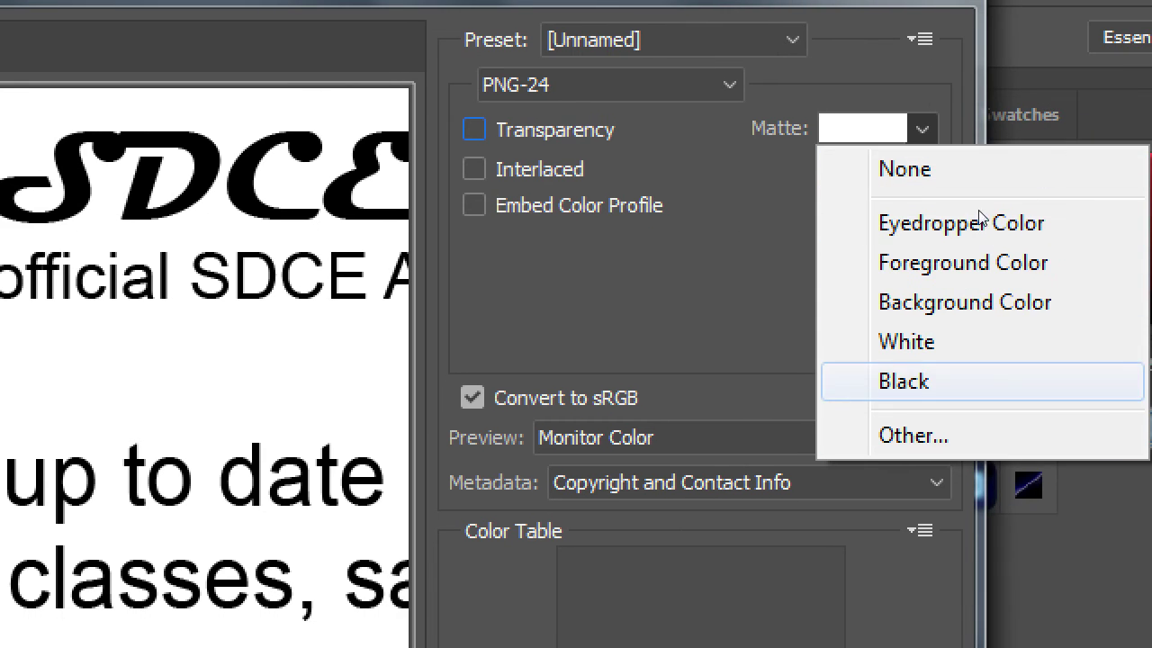
pyautogui.press('Return')
pyautogui.hotkey('alt', 'Down')
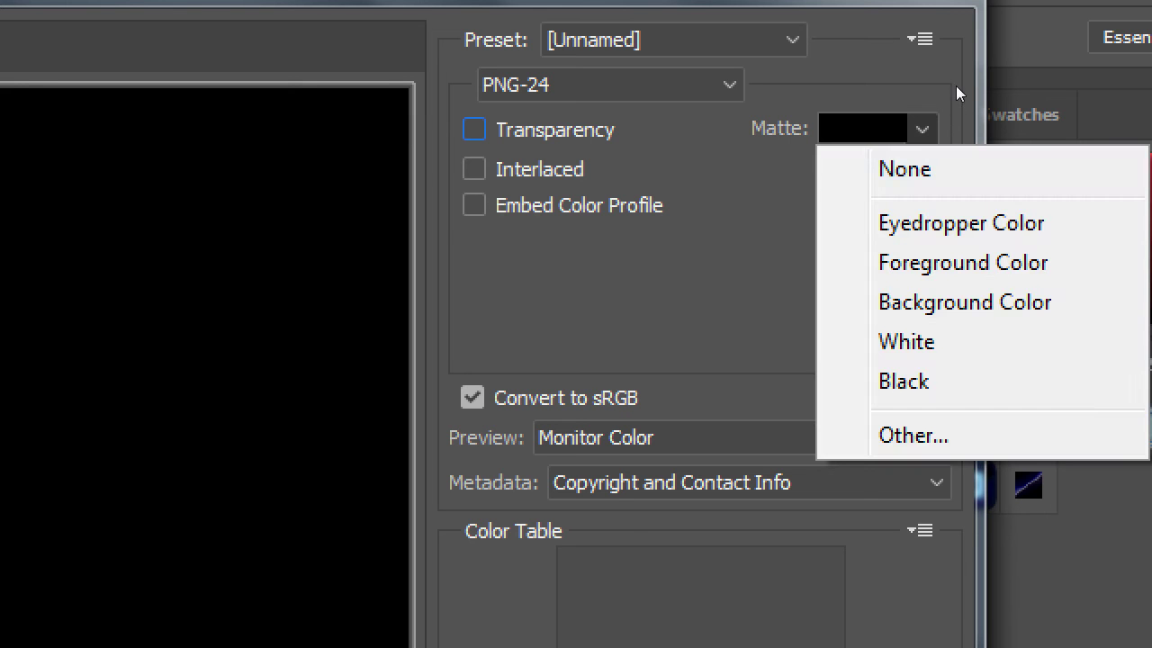
pyautogui.press('Down')
pyautogui.press('Down')
pyautogui.press('Down')
pyautogui.press('Down')
pyautogui.press('Return')
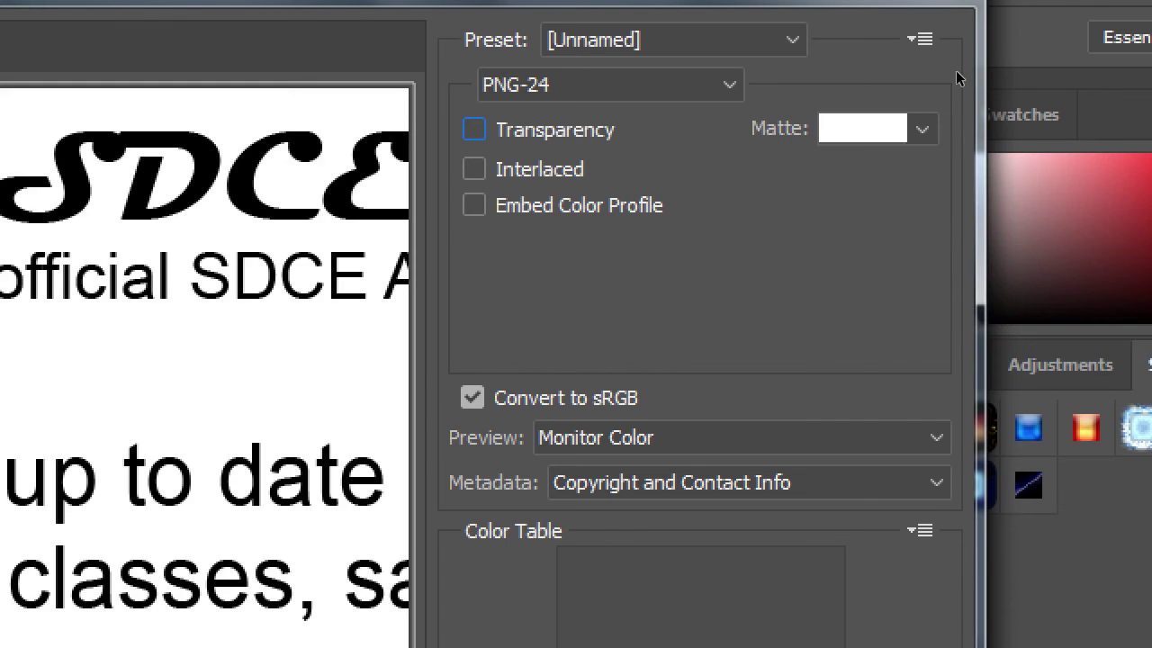
# Try a custom dark red 9c1616 matte before settling on white ffffff
pyautogui.hotkey('alt', 'Down')
pyautogui.press('Down')
pyautogui.press('Down')
pyautogui.press('Return')
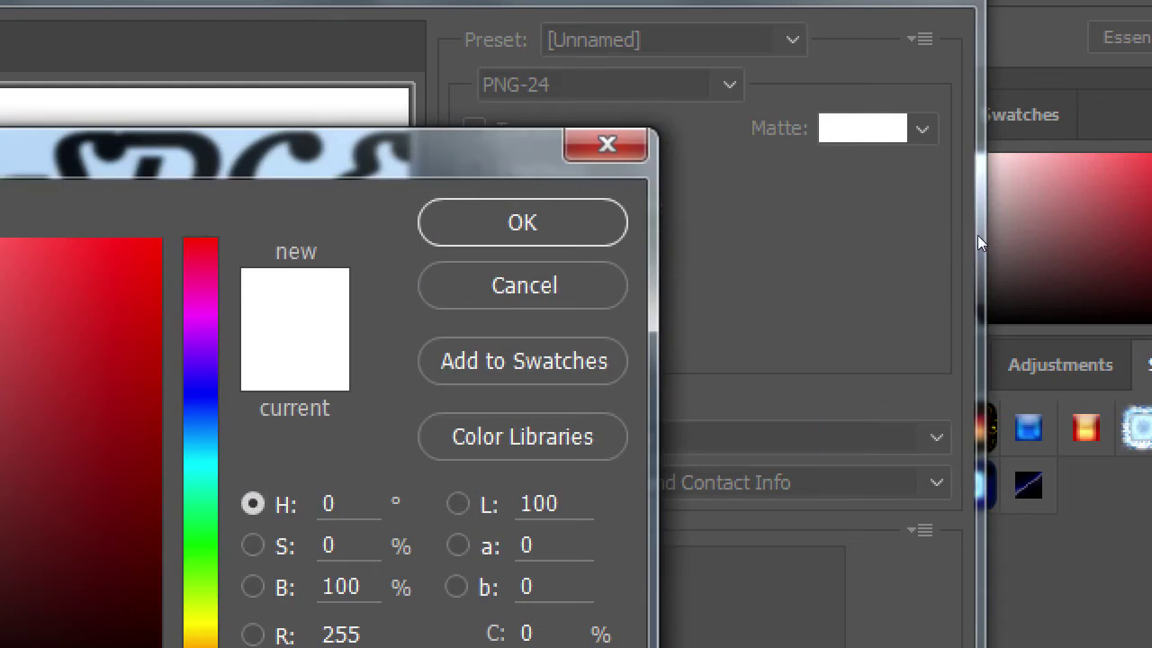
pyautogui.write('9c1616')
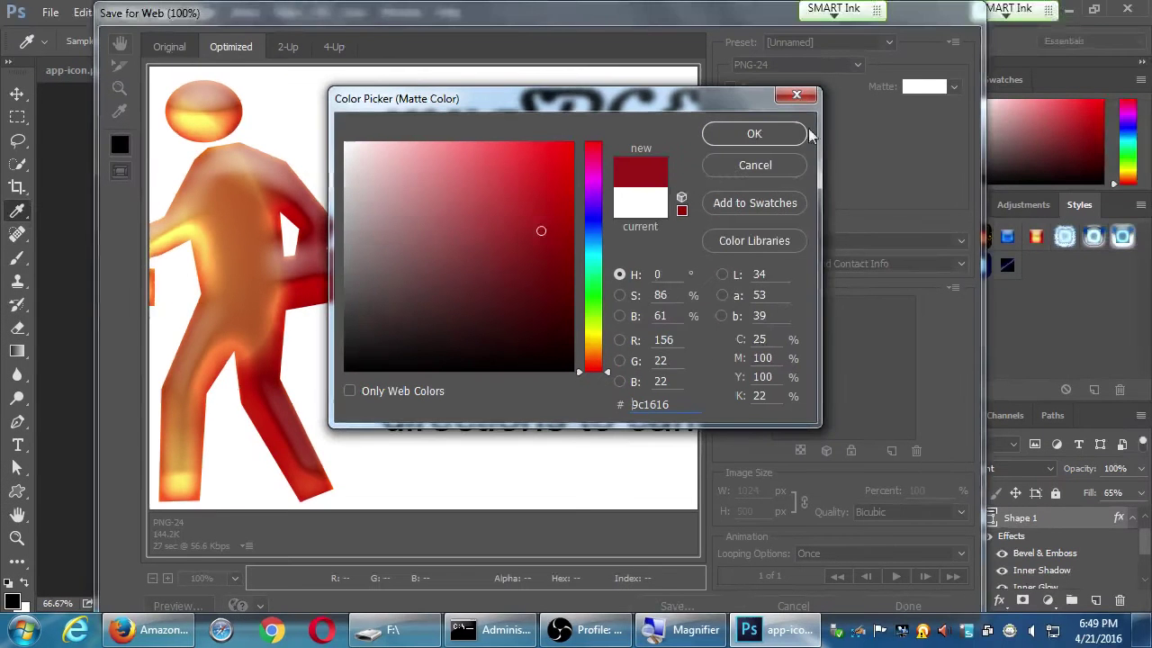
pyautogui.click(994, 49)
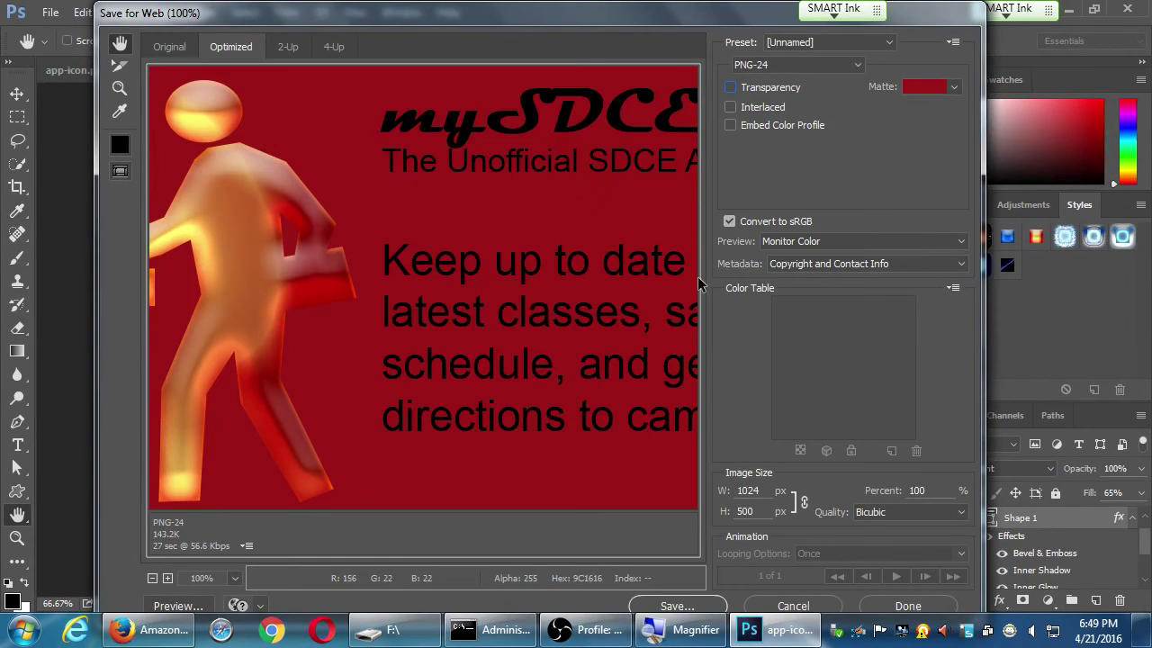
pyautogui.moveTo(386, 249); pyautogui.dragTo(463, 258)
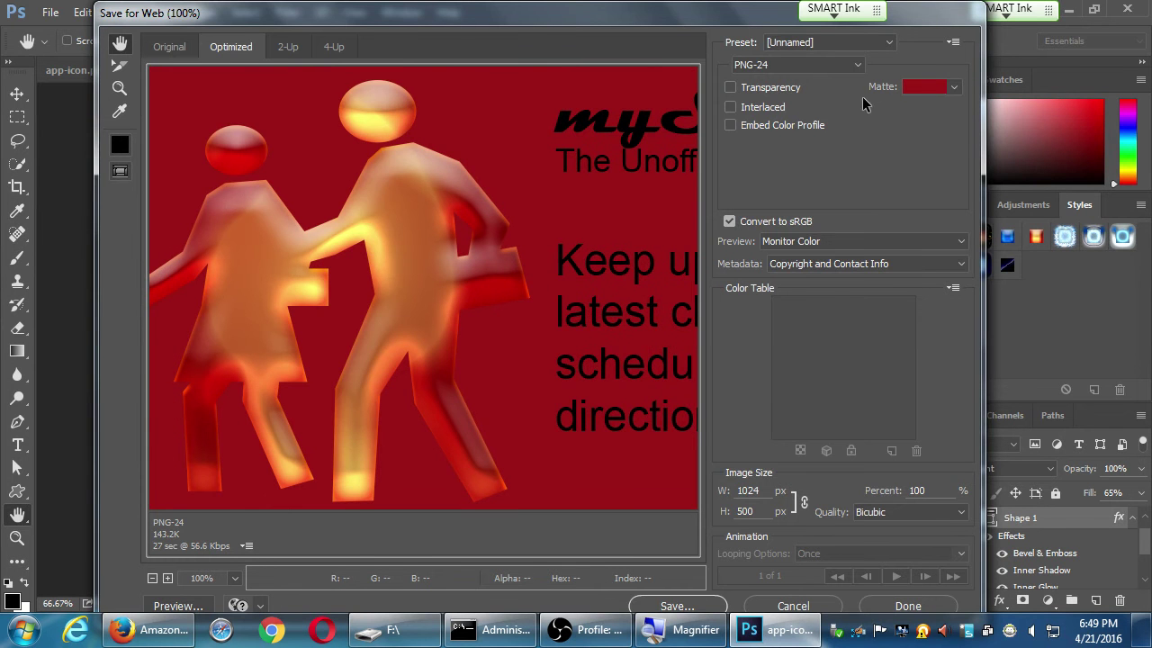
pyautogui.click(936, 90)
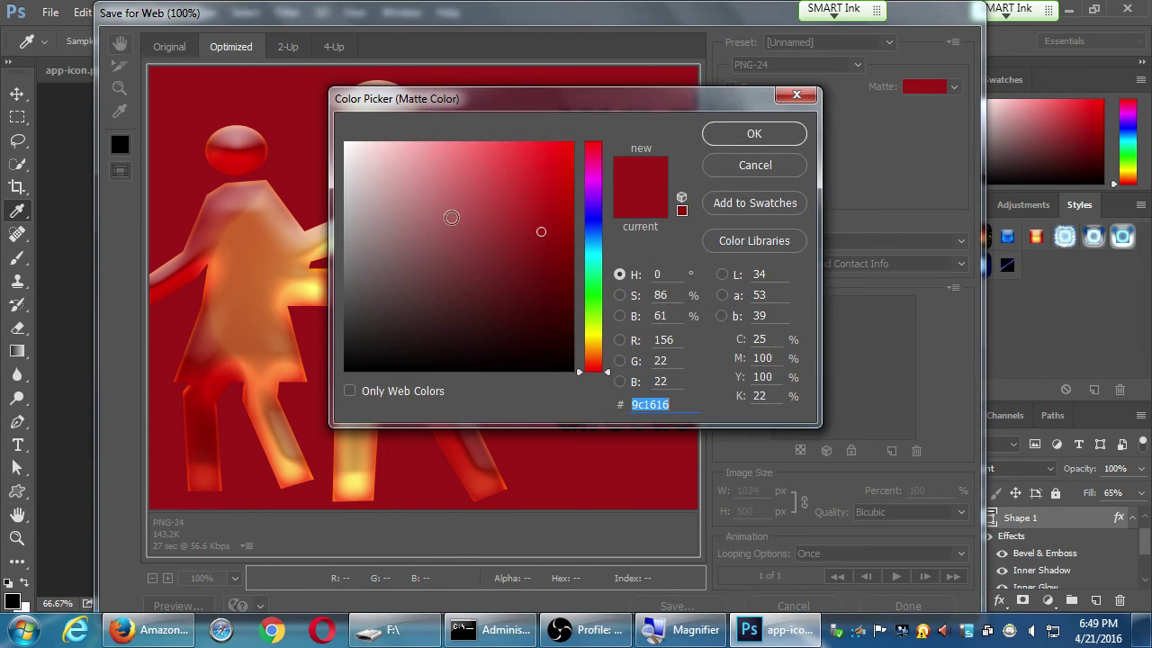
pyautogui.write('ffffff')
pyautogui.click(728, 135)
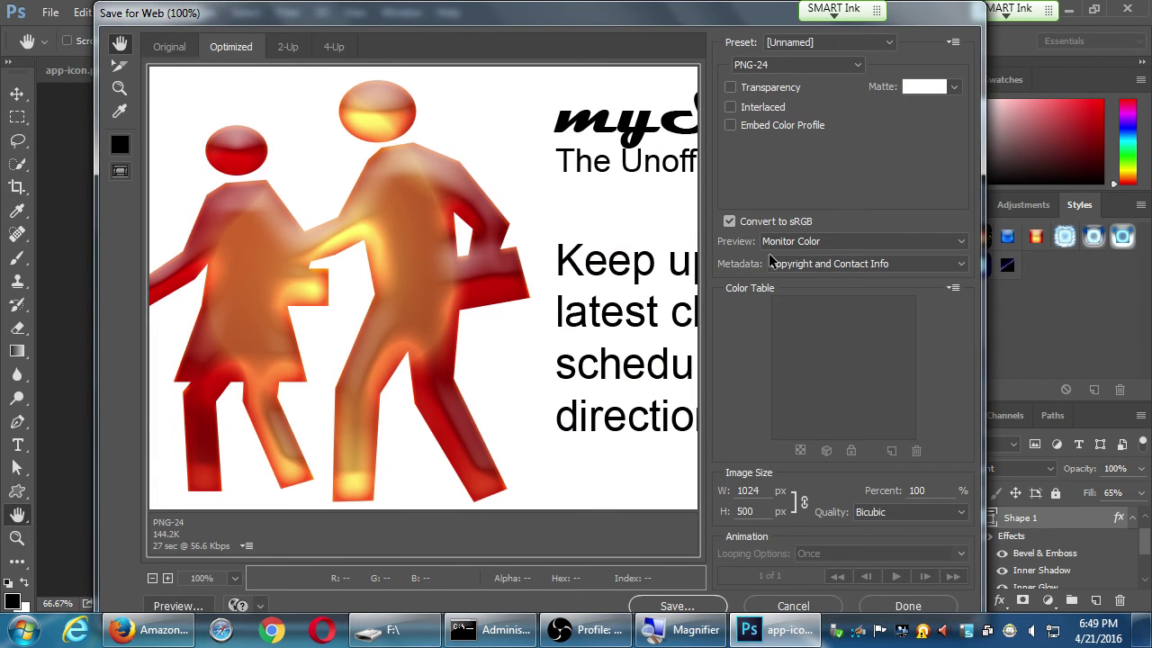
pyautogui.moveTo(591, 240); pyautogui.dragTo(497, 234)
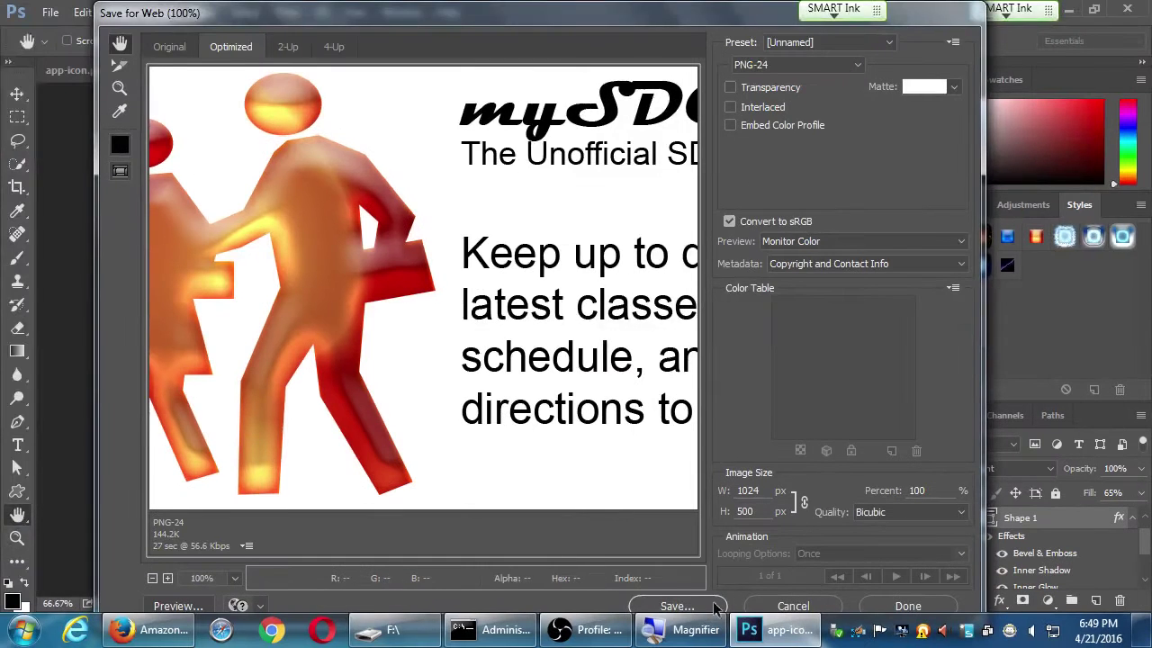
pyautogui.click(701, 609)
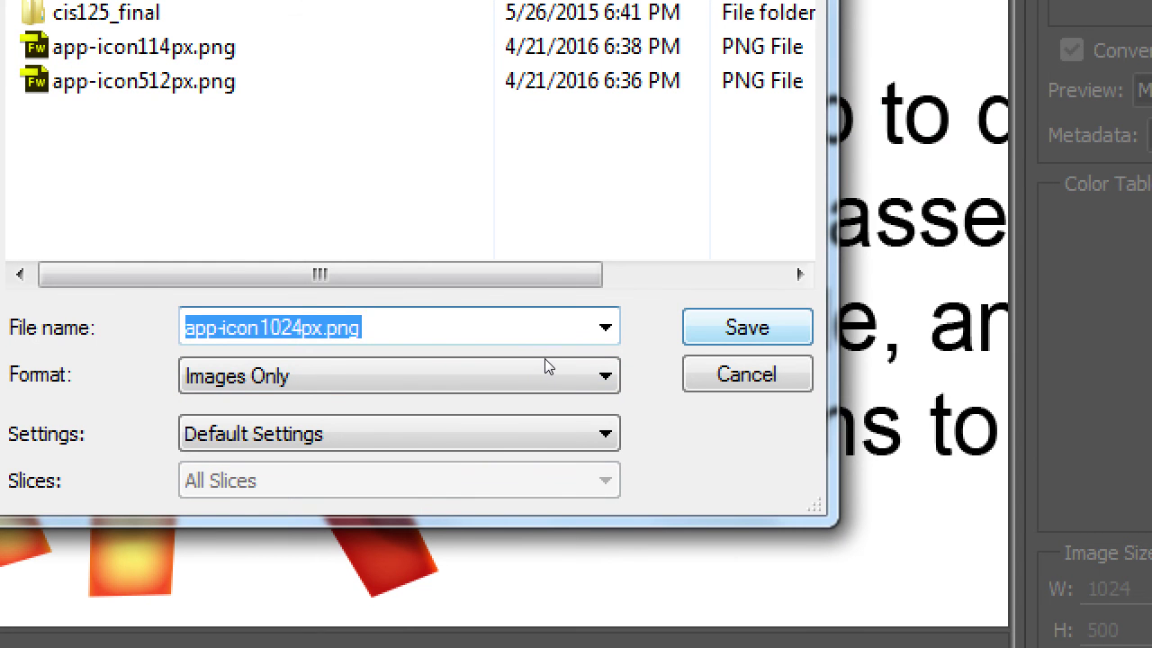
# Save the optimized export as app-icon1024px.png
pyautogui.press('Return')
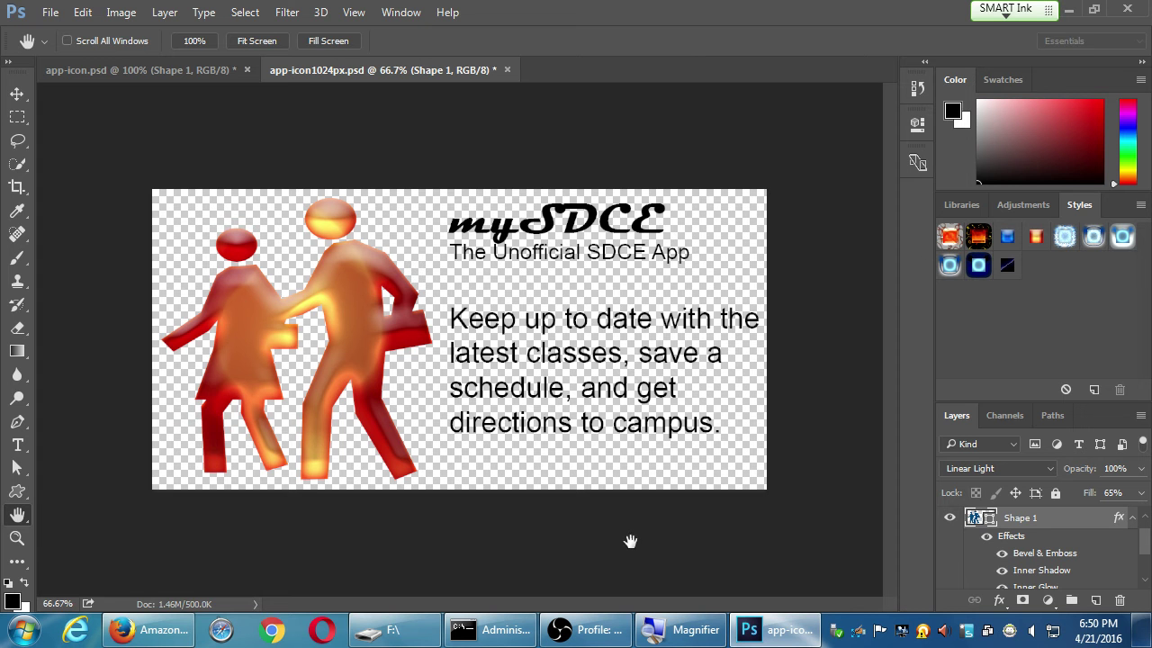
# Review the Screenshots size list on Amazon's Images & Multimedia page, then show the desktop
pyautogui.click(149, 629)
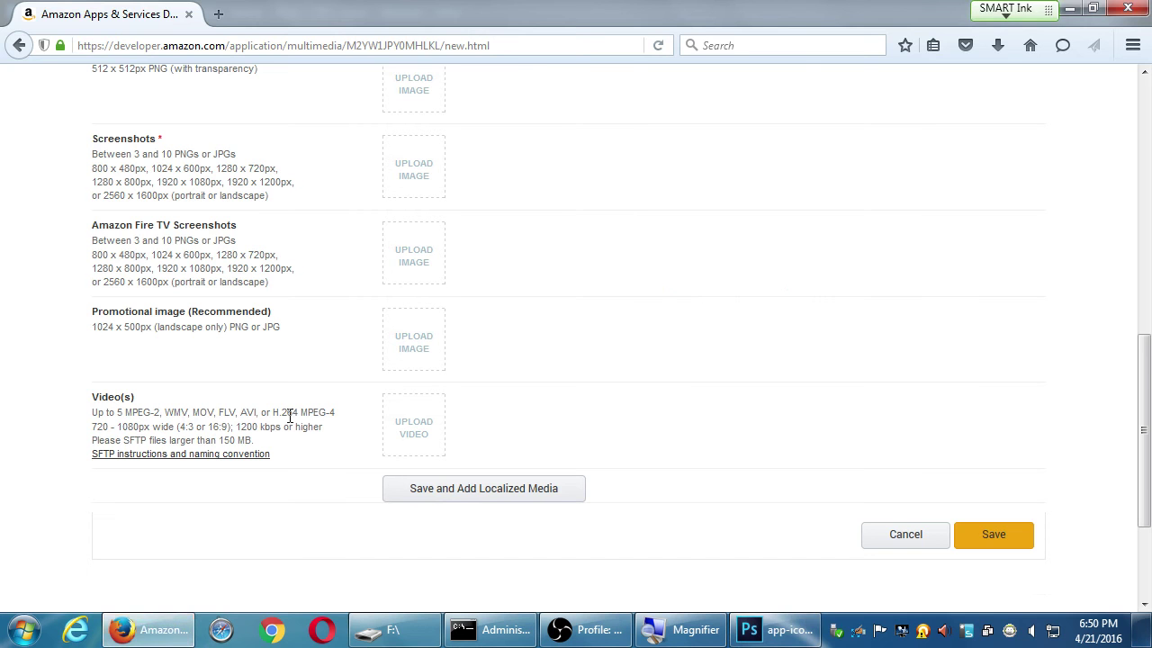
pyautogui.scroll(15, 286, 429)
pyautogui.scroll(-5, 257, 501)
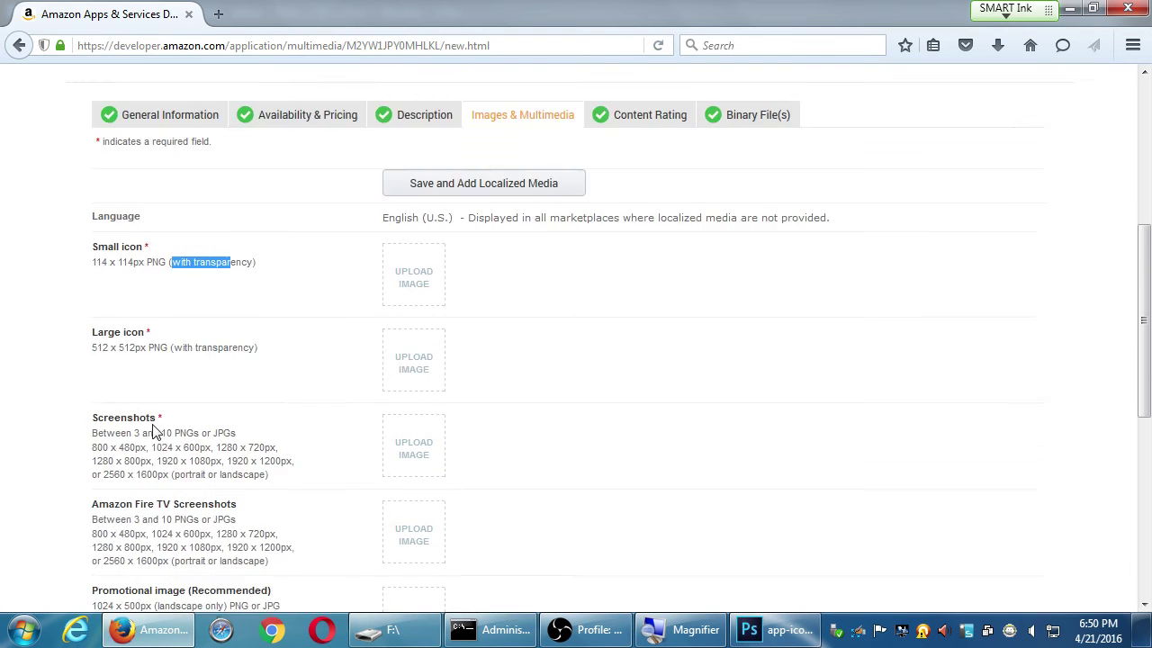
pyautogui.scroll(-3, 150, 475)
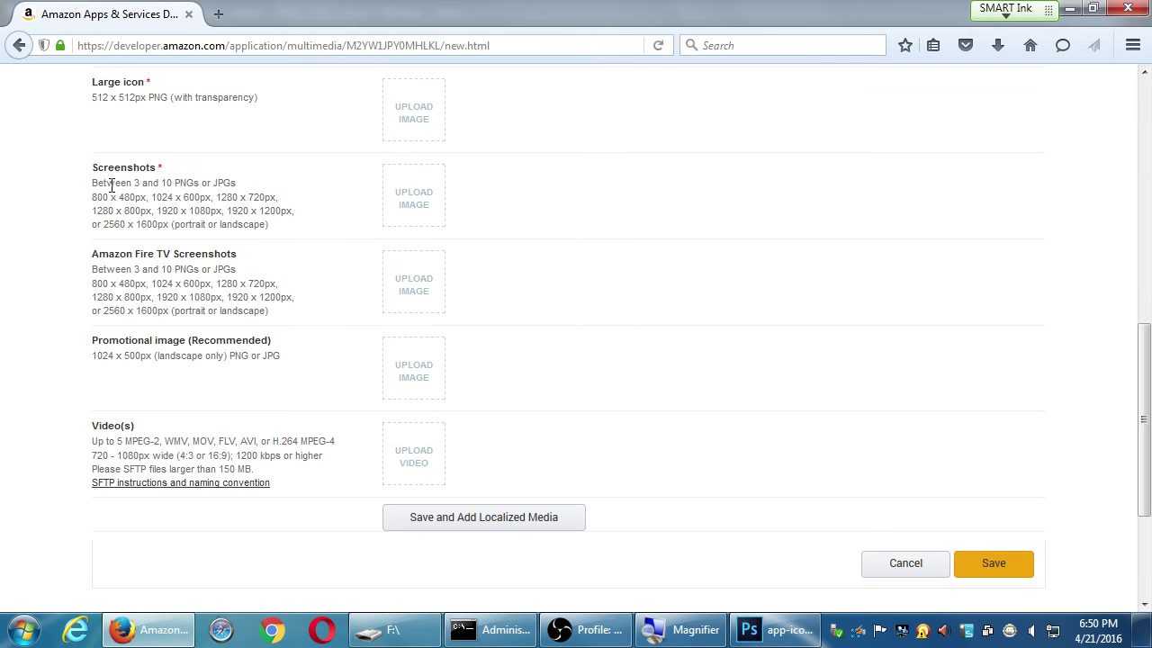
pyautogui.moveTo(111, 174); pyautogui.dragTo(209, 213)
pyautogui.click(211, 213)
pyautogui.moveTo(128, 182); pyautogui.dragTo(241, 212)
pyautogui.click(239, 212)
pyautogui.press('super+d')
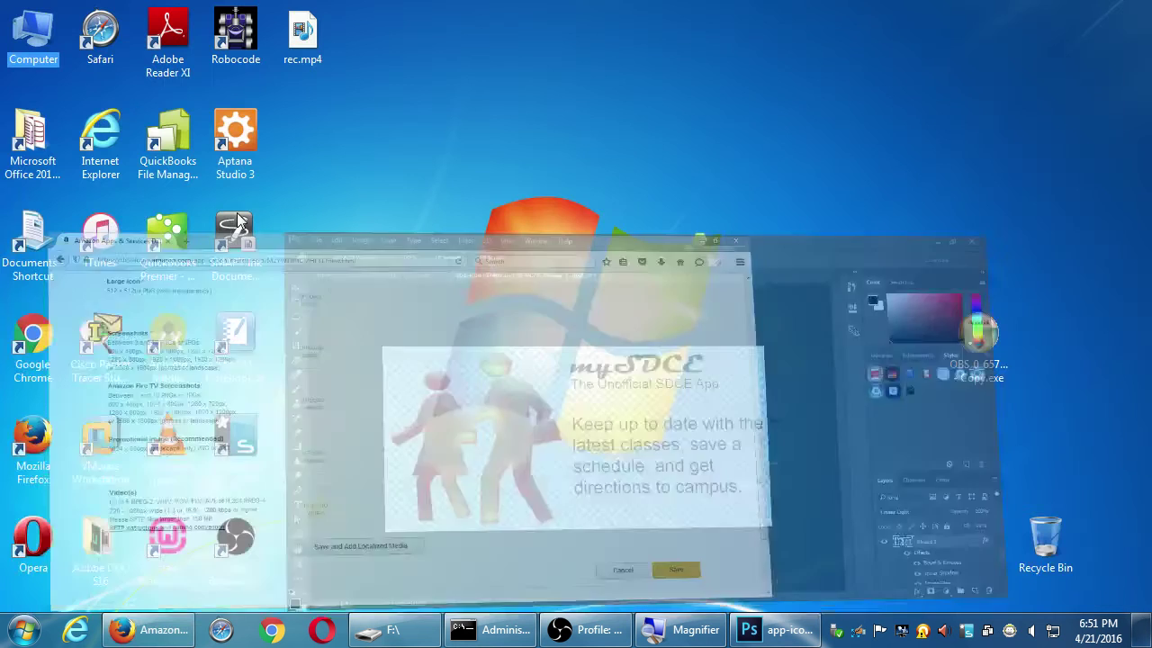
# Open the Local Disk (C:) drive from Computer
pyautogui.doubleClick(34, 34)
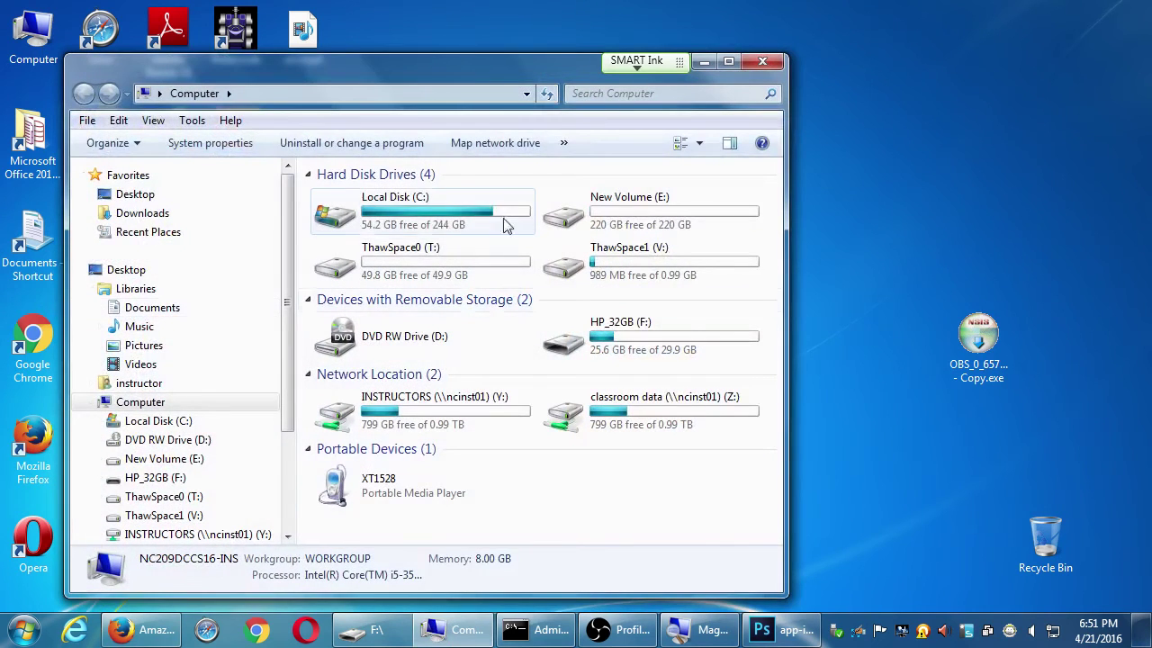
pyautogui.click(436, 220)
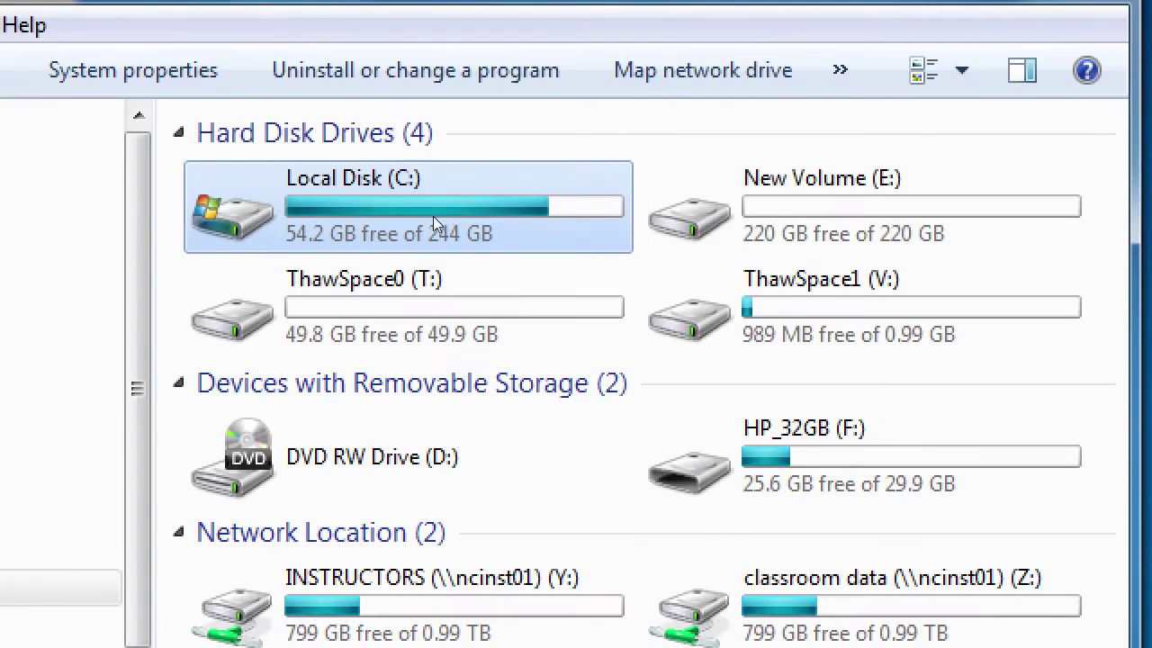
pyautogui.moveTo(383, 213)
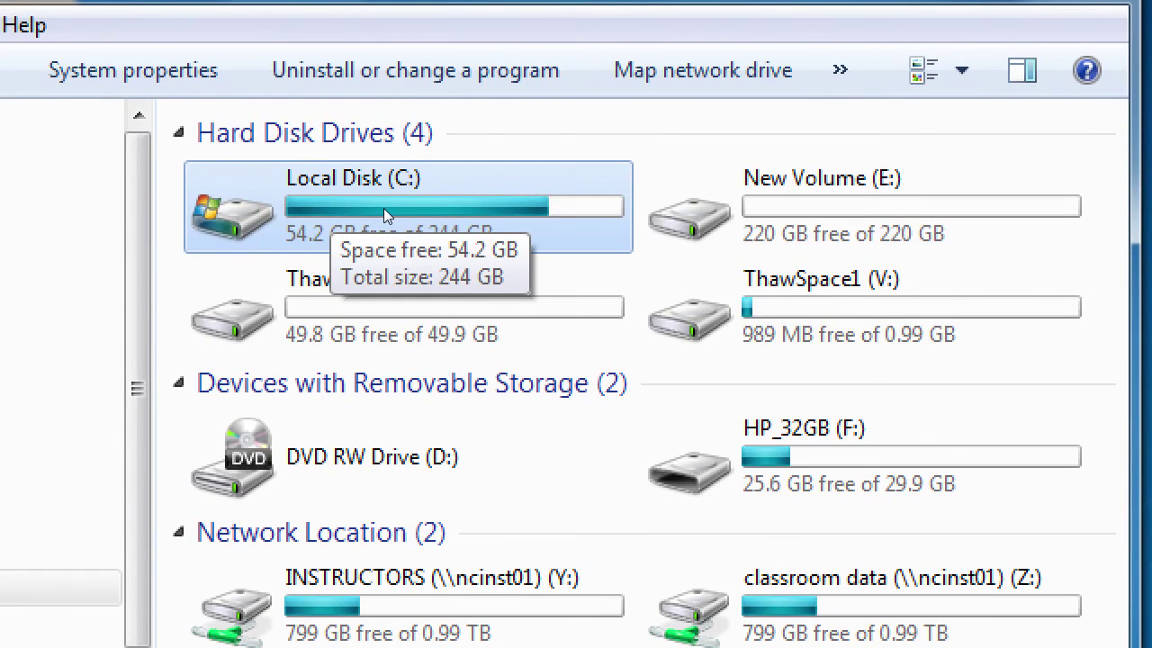
pyautogui.doubleClick(384, 207)
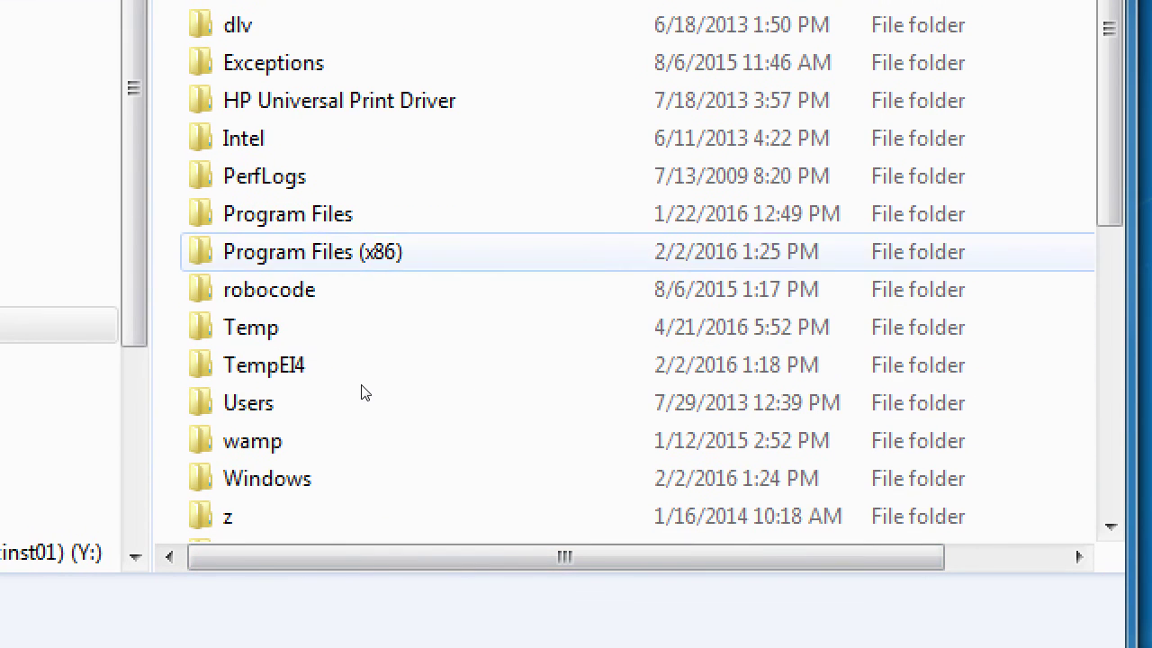
# Go to Program Files (x86) > Android > android-sdk-windows > tools and select monitor.bat
pyautogui.click(378, 365)
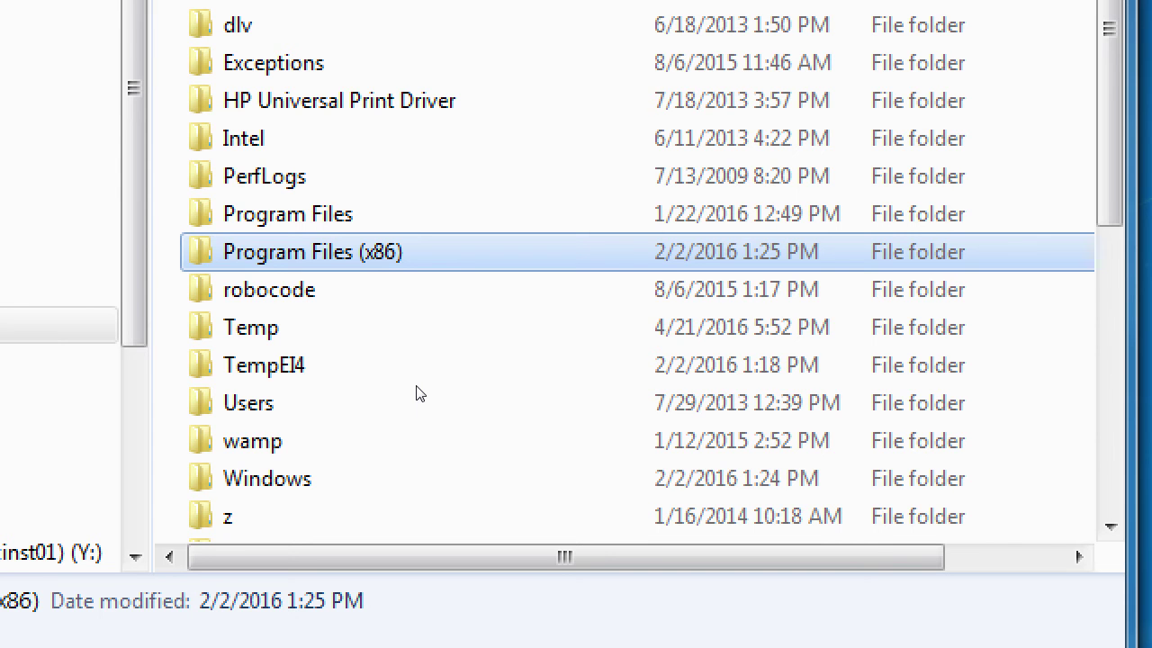
pyautogui.press('Return')
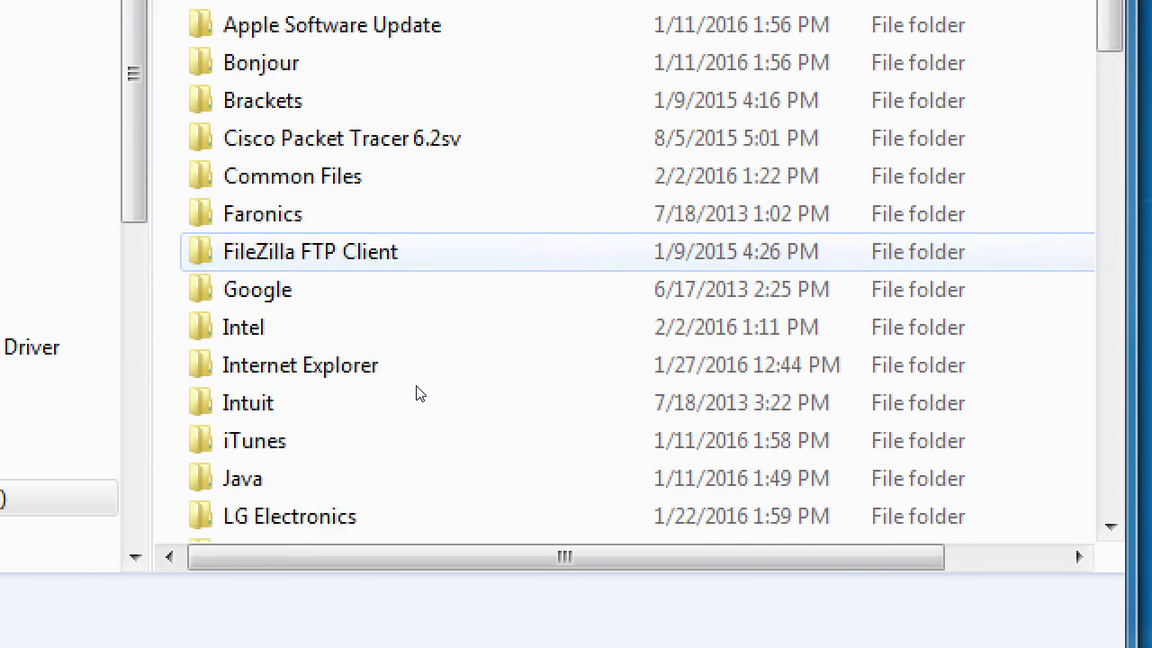
pyautogui.click(359, 258)
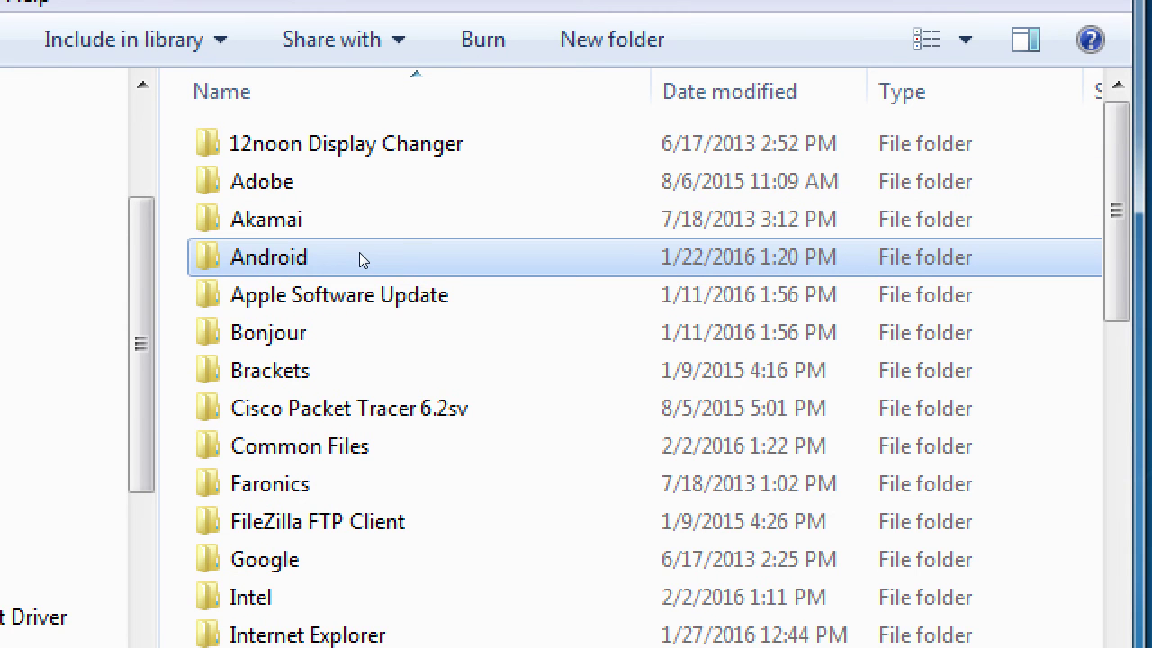
pyautogui.doubleClick(359, 258)
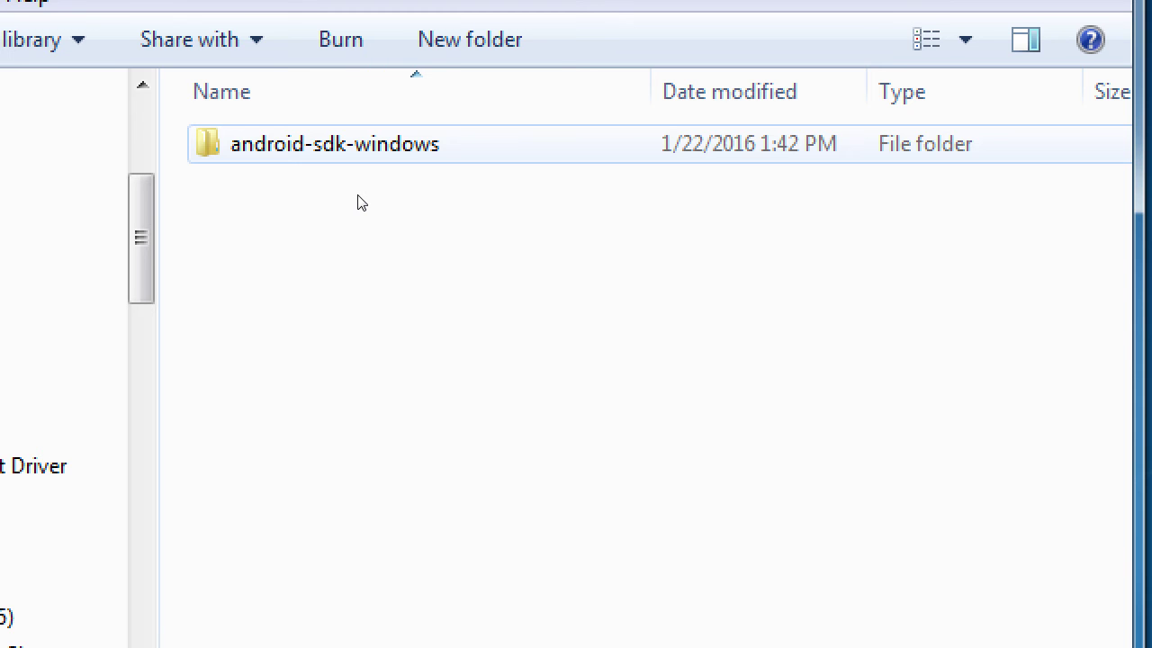
pyautogui.press('Return')
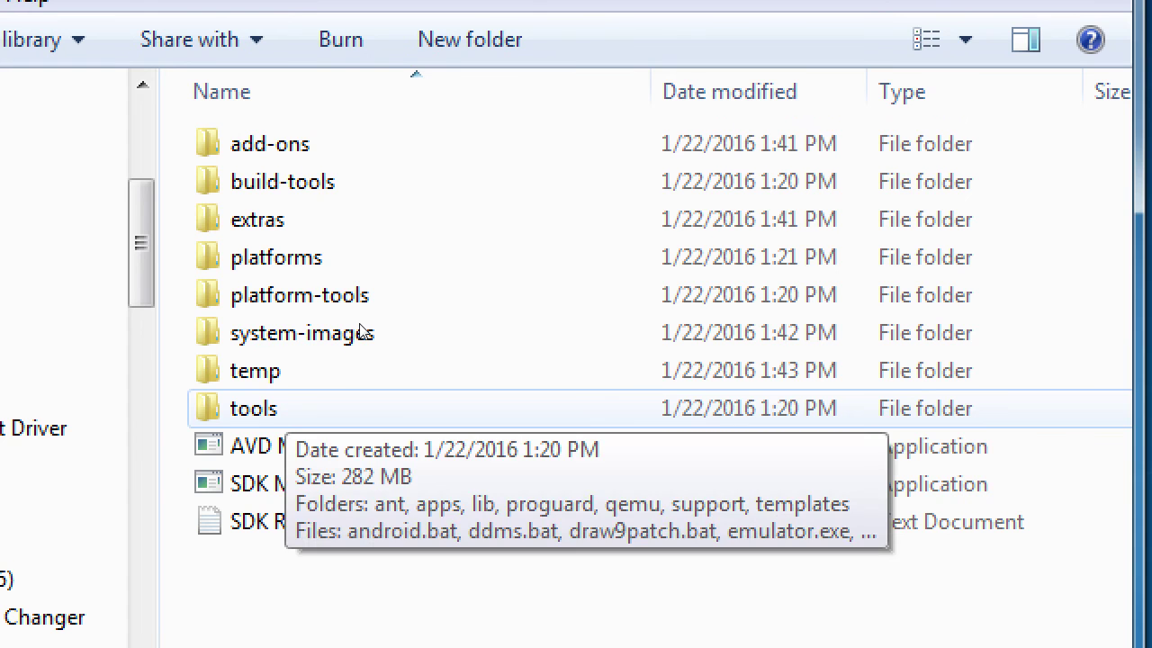
pyautogui.press('Return')
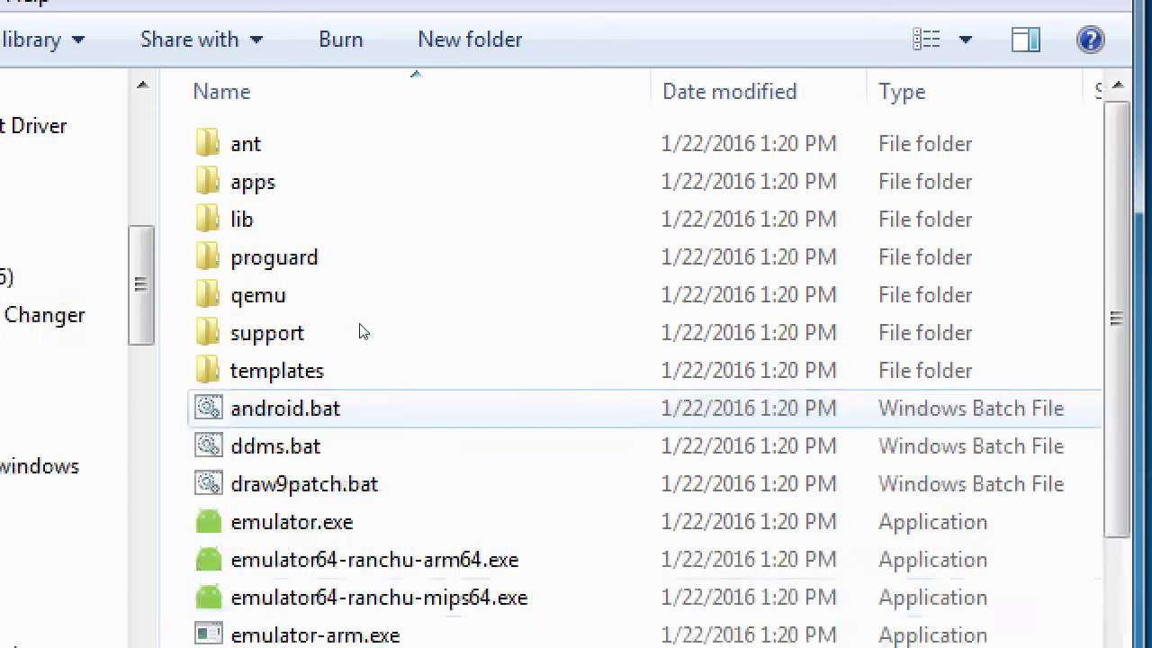
pyautogui.scroll(-4, 363, 329)
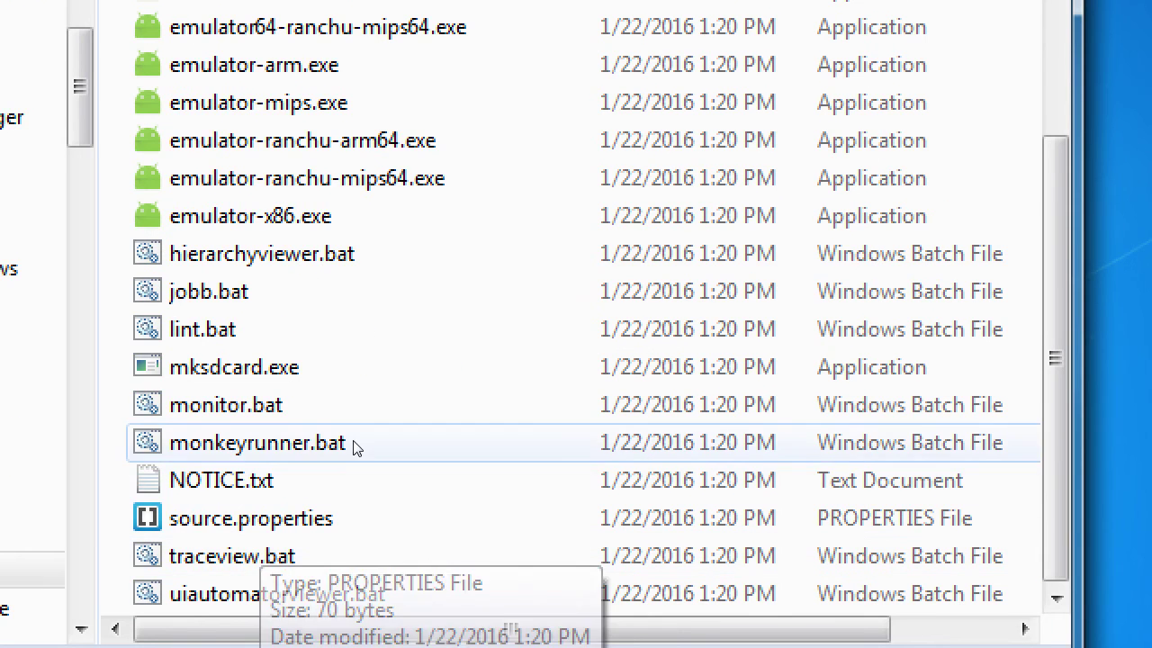
pyautogui.click(360, 419)
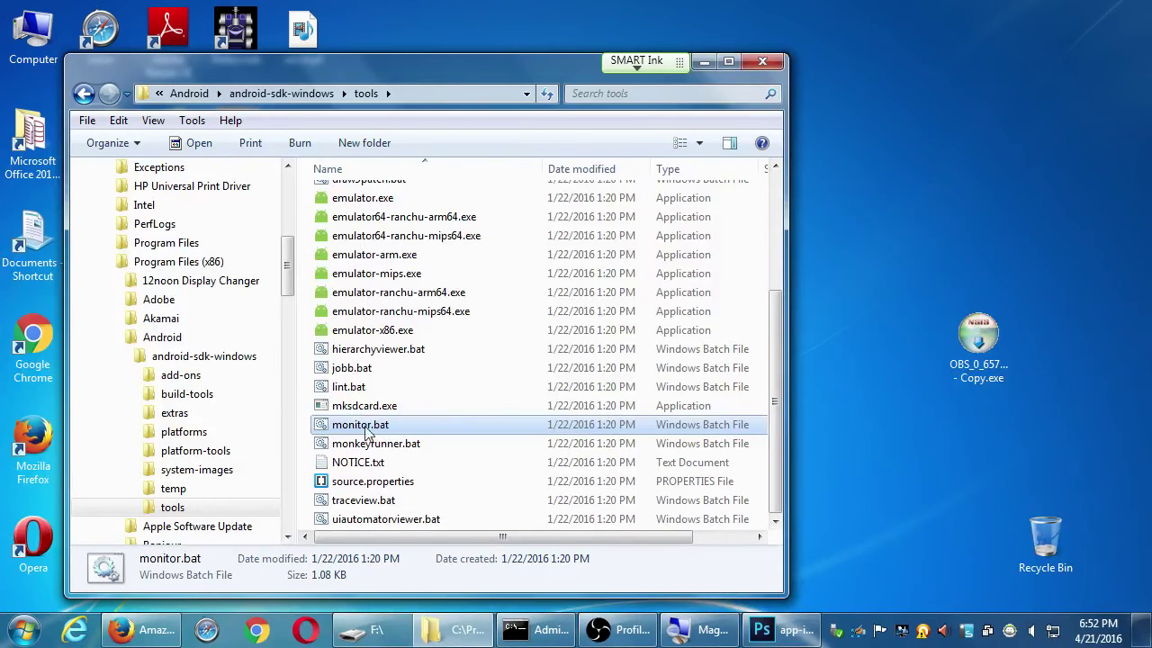
# Launch monitor.bat and move the Explorer window away from the SDK usage-statistics notice
pyautogui.doubleClick(365, 432)
pyautogui.moveTo(572, 70); pyautogui.dragTo(477, 550)
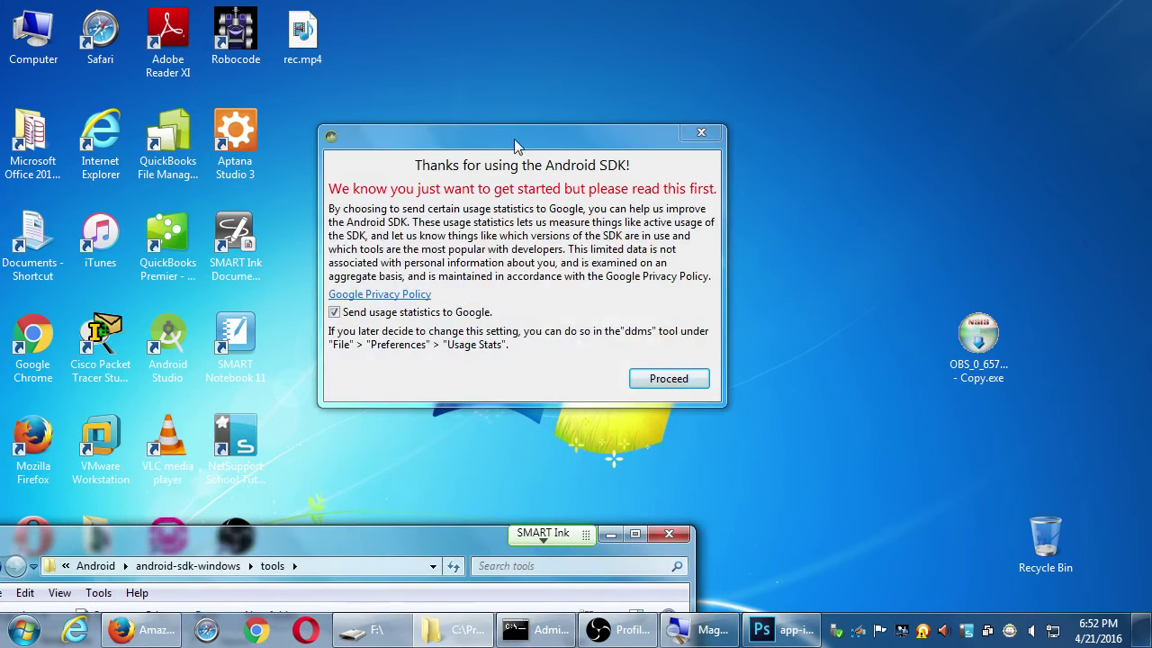
pyautogui.moveTo(516, 141); pyautogui.dragTo(523, 109)
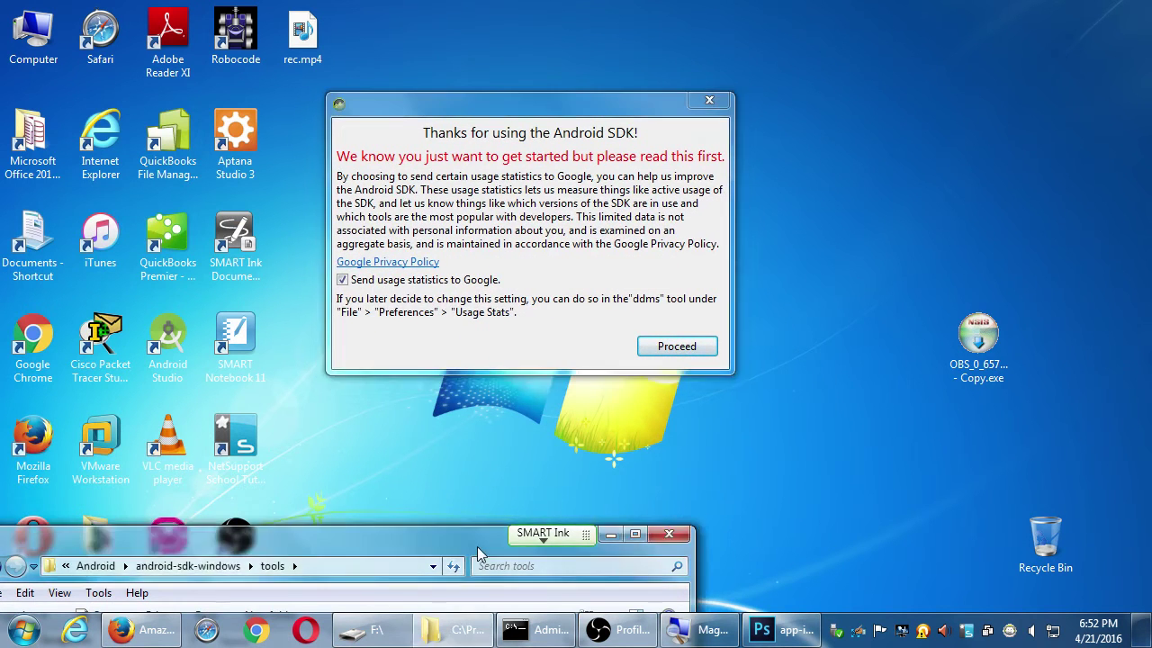
pyautogui.moveTo(474, 546); pyautogui.dragTo(632, 59)
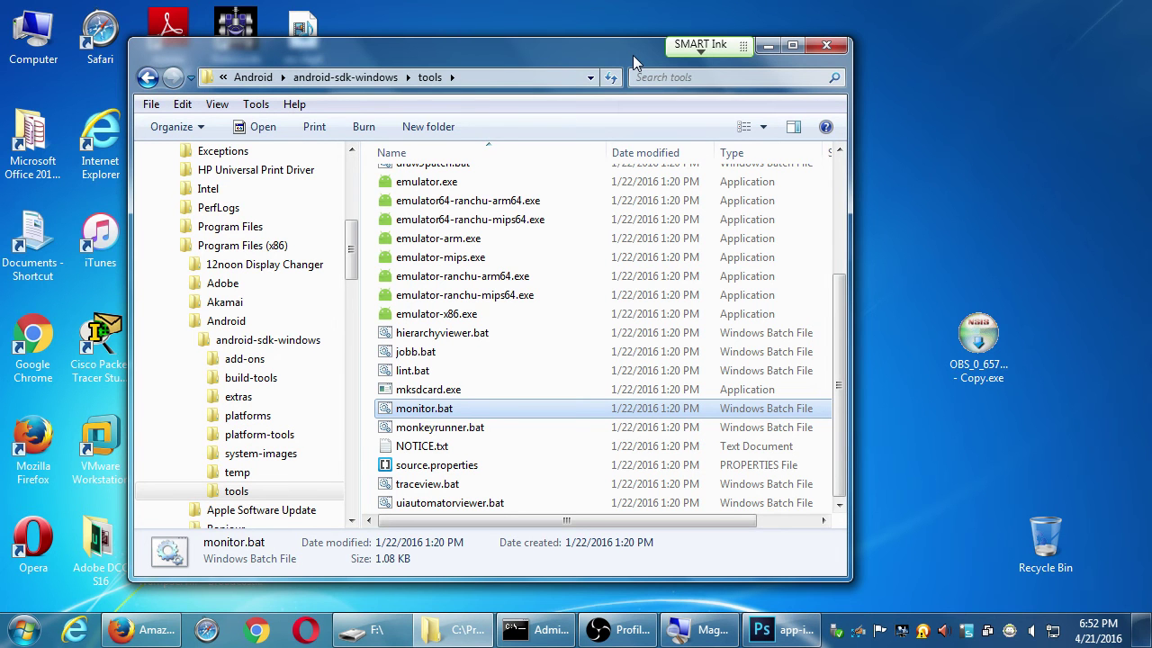
pyautogui.moveTo(628, 51); pyautogui.dragTo(544, 536)
# Bring the 'Thanks for using the Android SDK' notice to the front and accept it
pyautogui.click(583, 115)
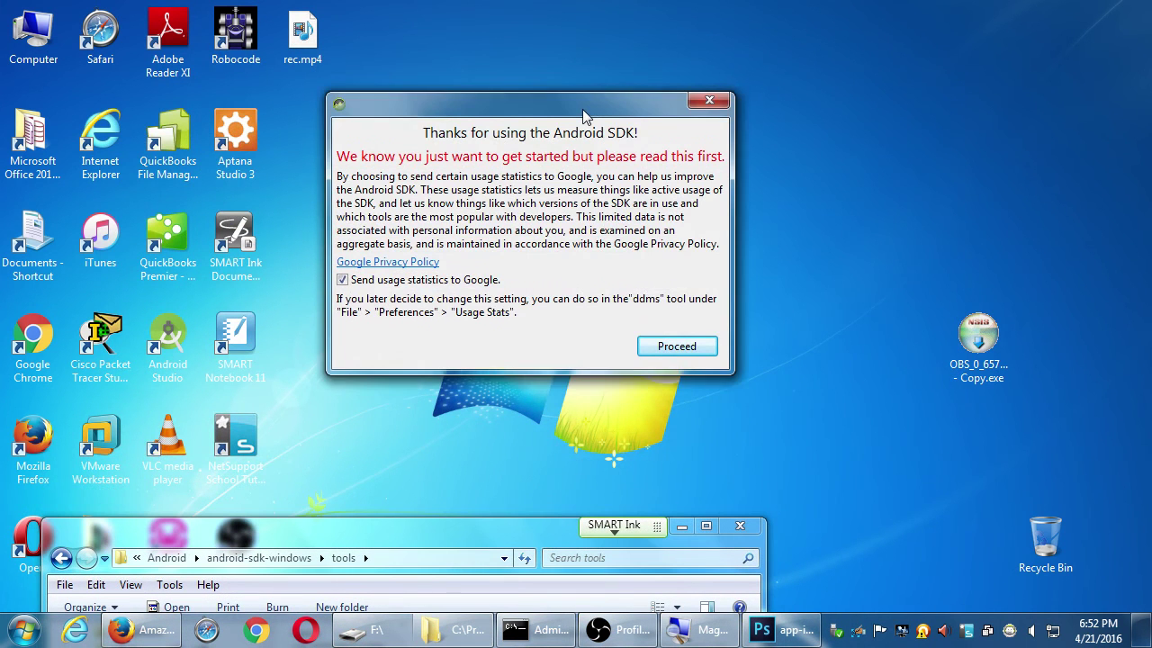
pyautogui.moveTo(583, 115); pyautogui.dragTo(637, 118)
pyautogui.moveTo(543, 522); pyautogui.dragTo(612, 18)
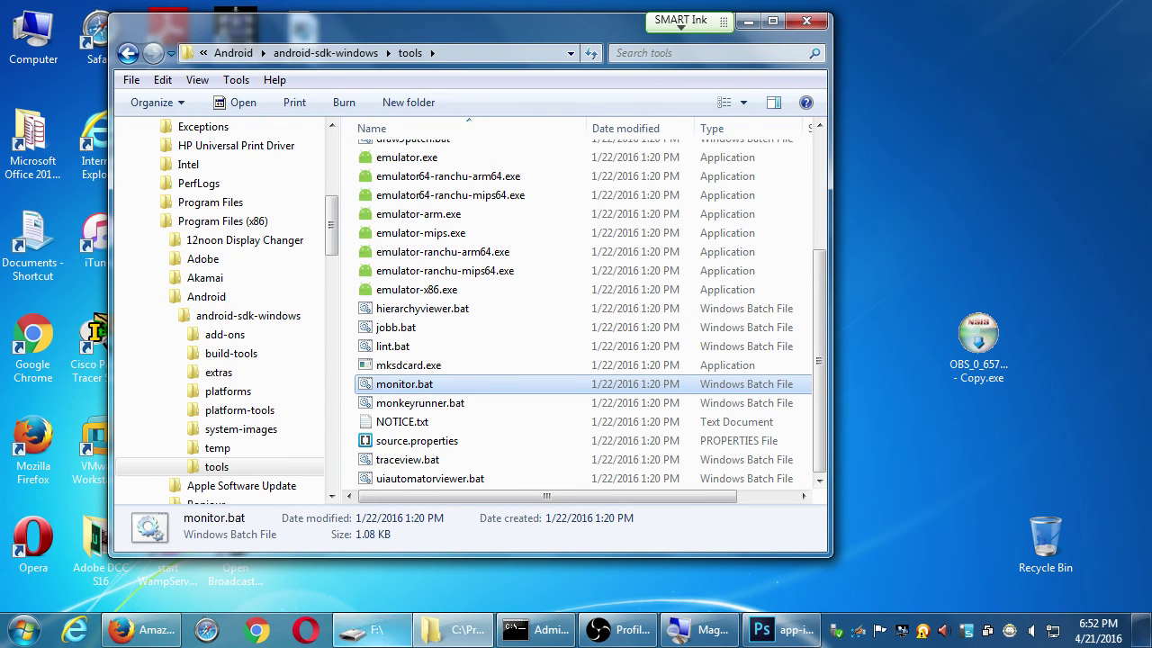
pyautogui.moveTo(575, 37); pyautogui.dragTo(485, 528)
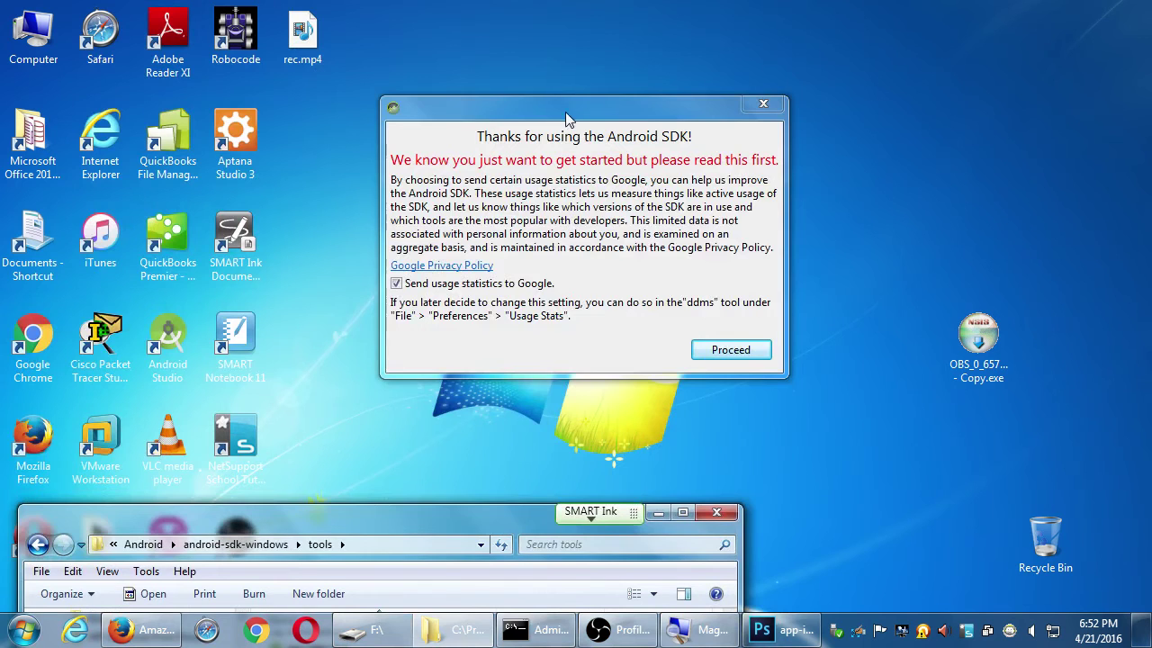
pyautogui.click(568, 115)
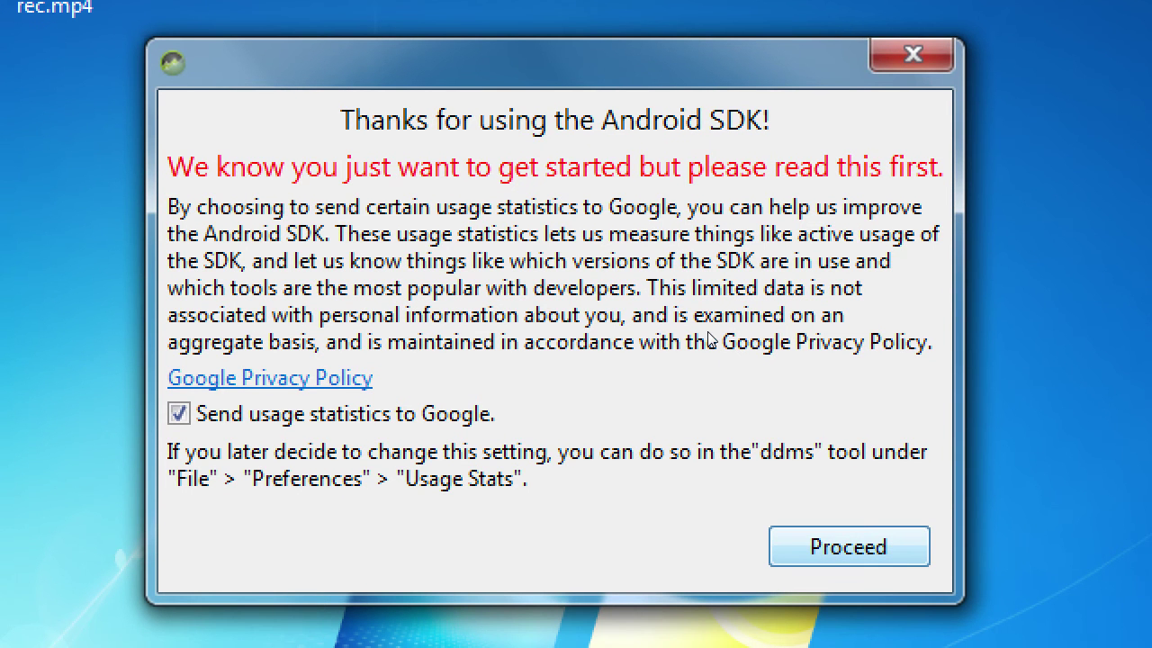
pyautogui.press('Return')
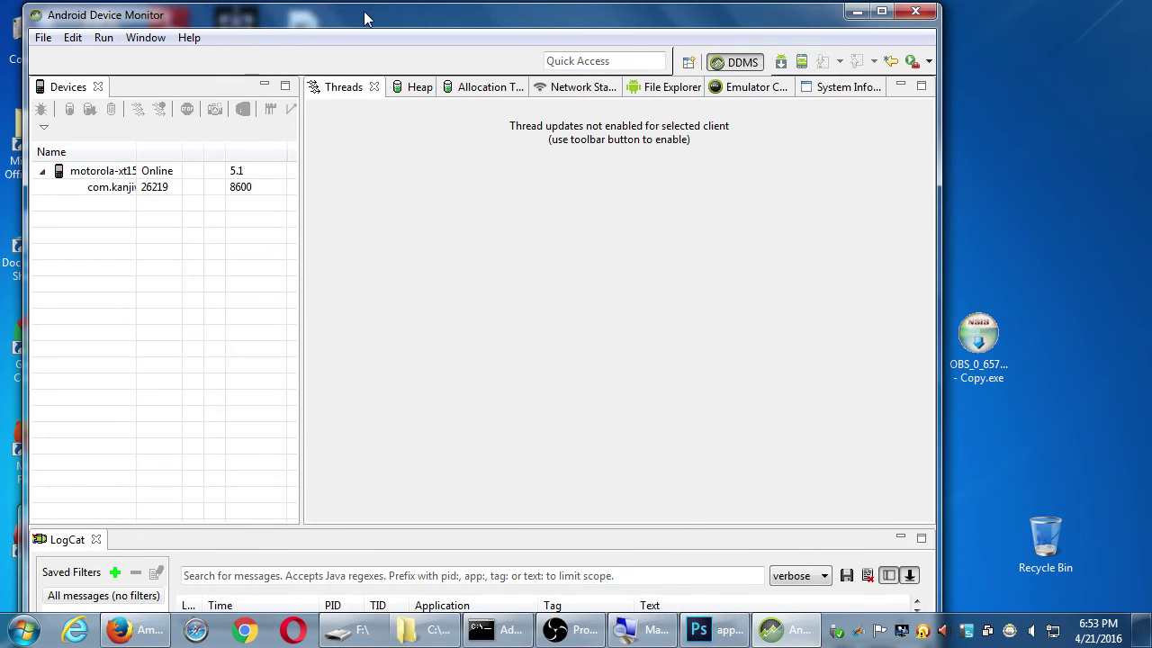
# Maximize Android Device Monitor and widen the Devices Name column to show com.kanjiwaru.mysdce
pyautogui.moveTo(365, 18); pyautogui.dragTo(385, 20)
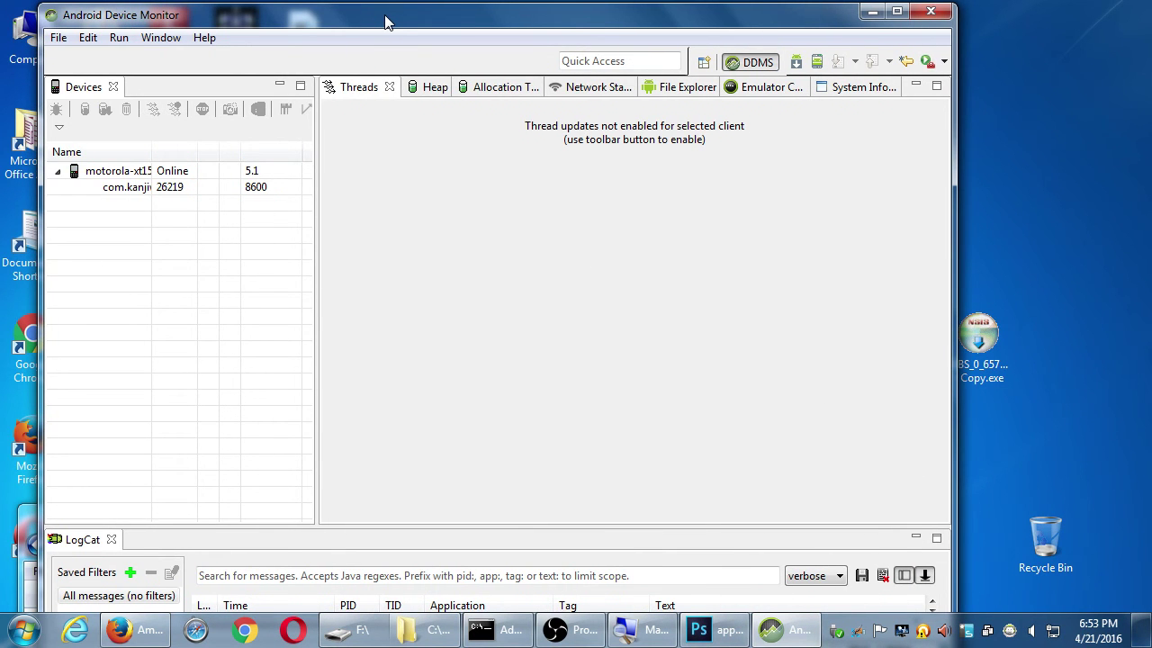
pyautogui.click(897, 12)
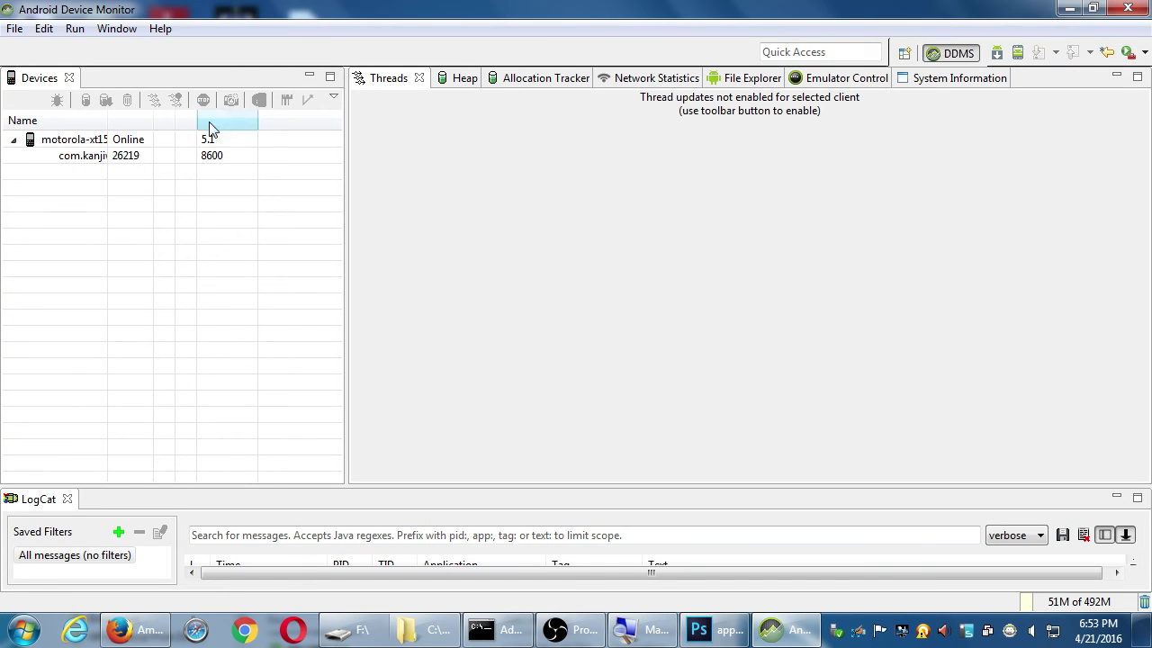
pyautogui.moveTo(109, 118); pyautogui.dragTo(204, 118)
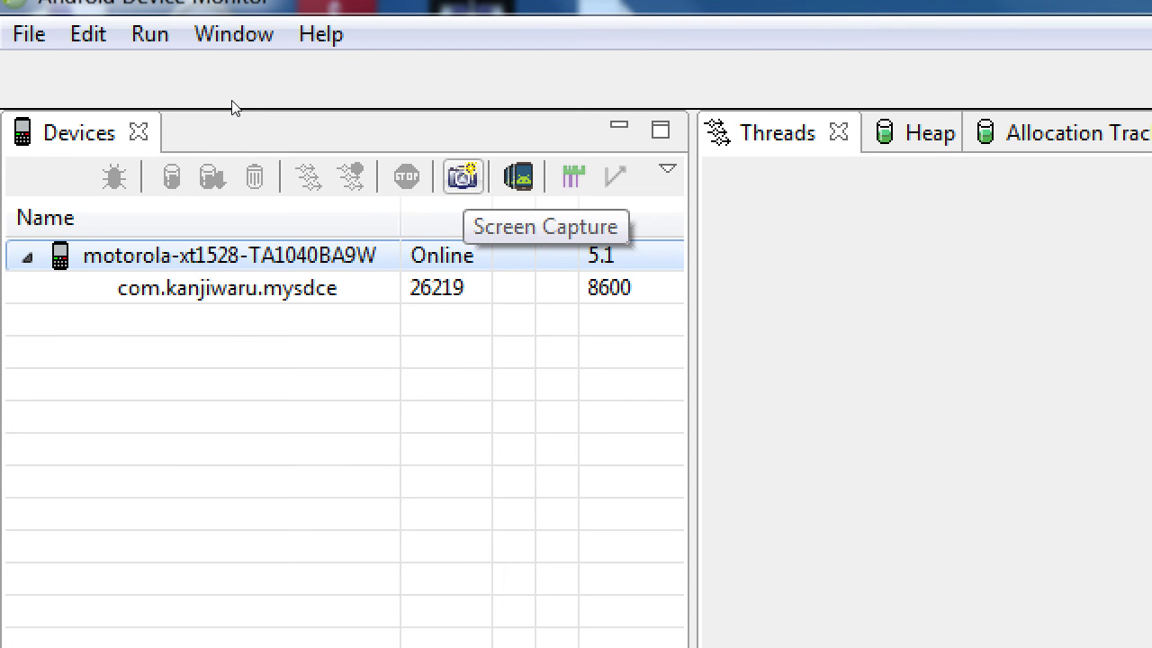
# Take a device screen capture and refresh it to show the mySDCE Home page with Welcome banner
pyautogui.click(463, 176)
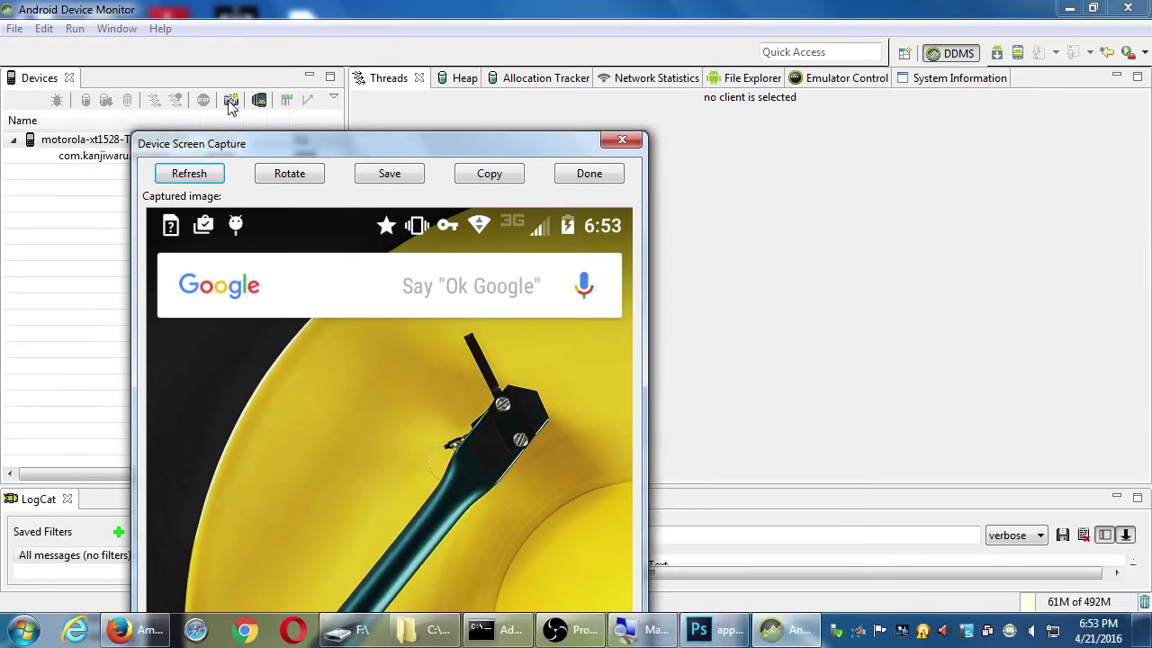
pyautogui.moveTo(301, 144); pyautogui.dragTo(338, 55)
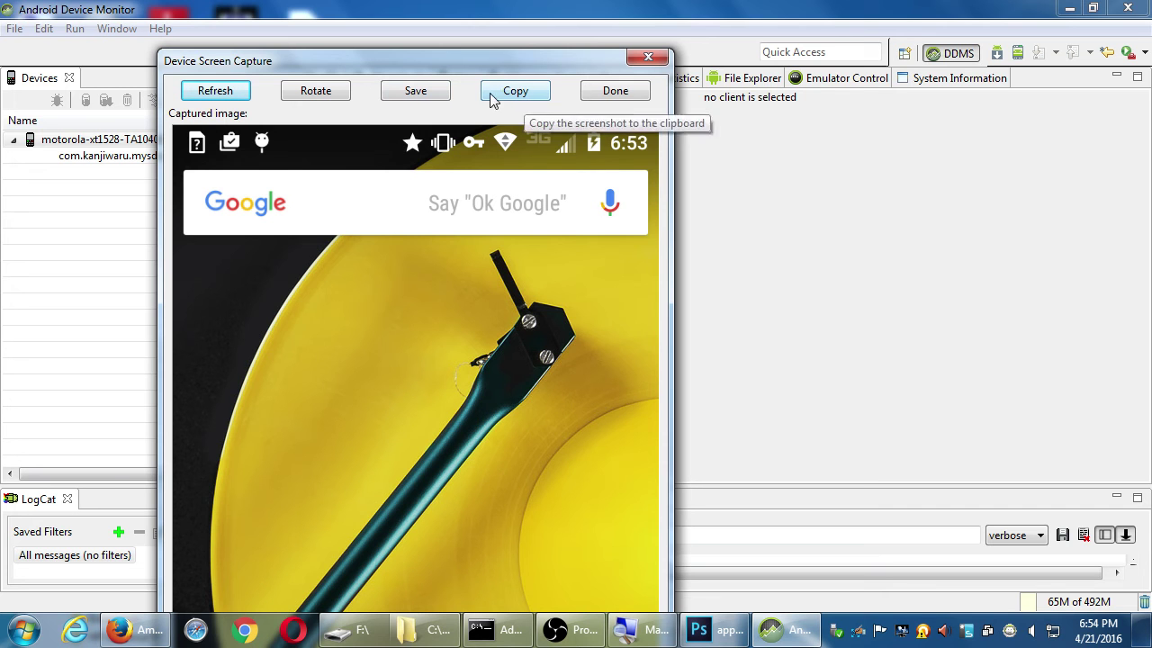
pyautogui.click(226, 91)
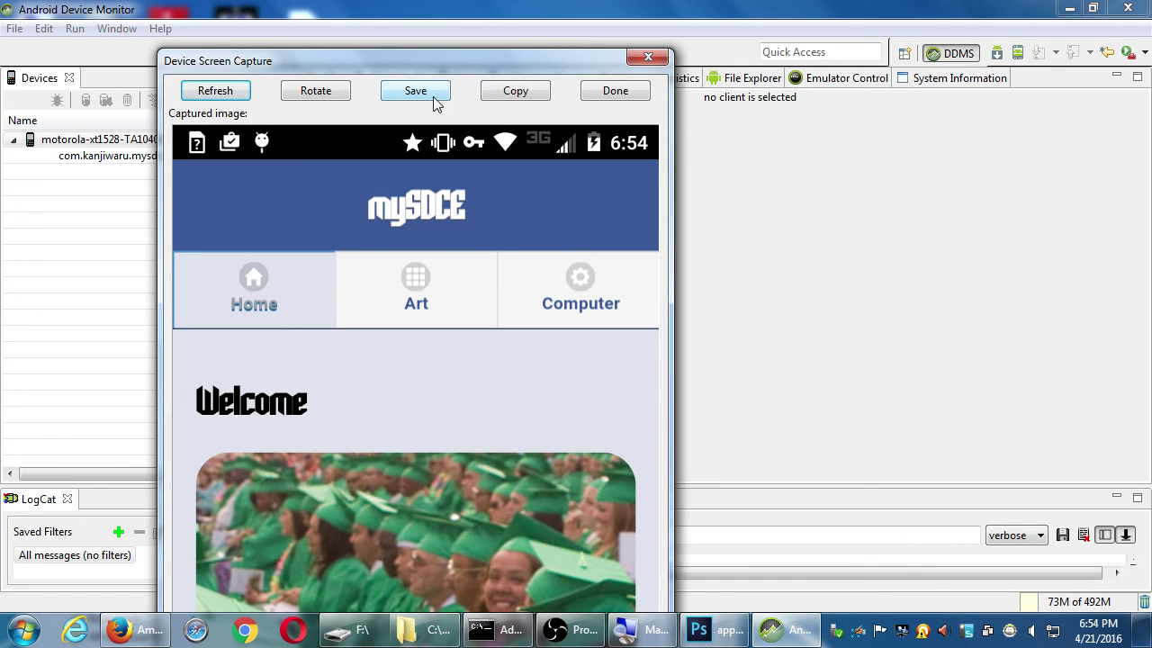
pyautogui.moveTo(418, 64); pyautogui.dragTo(586, 194)
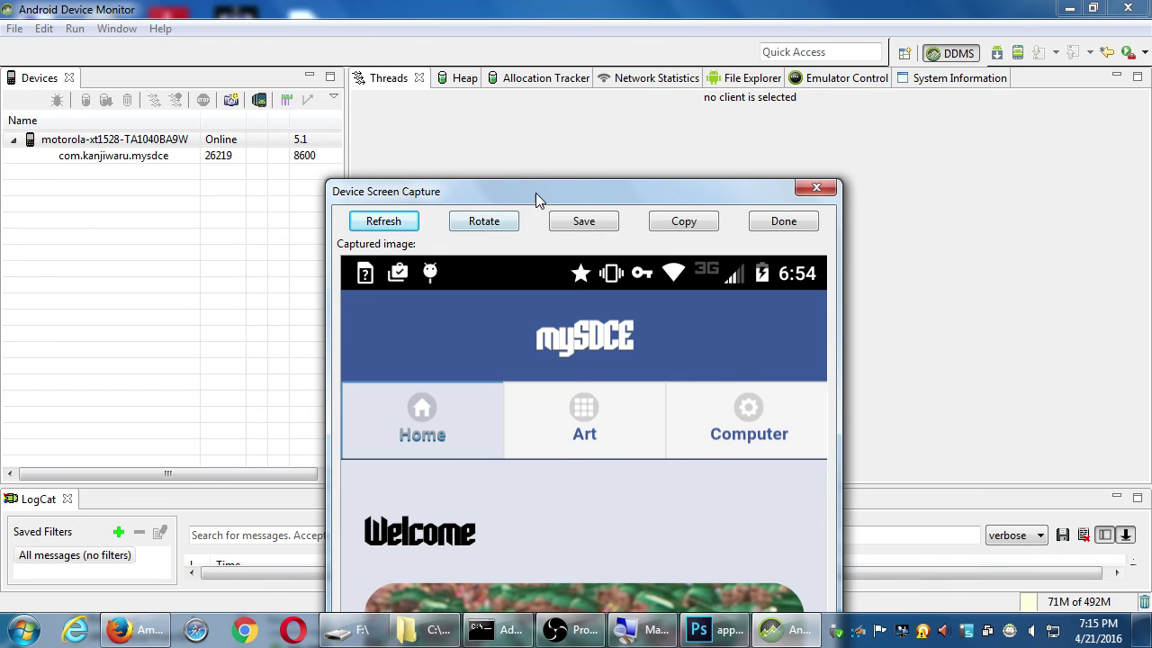
# Save the phone screen capture as a PNG on HP_32GB (F:) under its default name, then close the capture window
pyautogui.moveTo(536, 193); pyautogui.dragTo(366, 30)
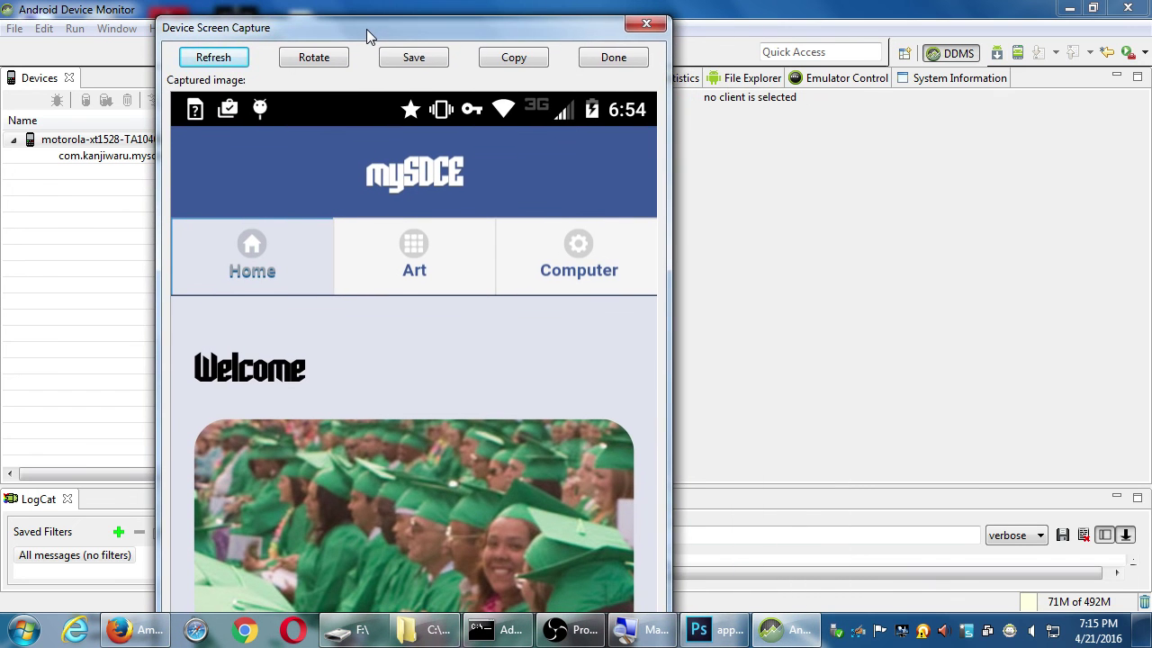
pyautogui.click(410, 58)
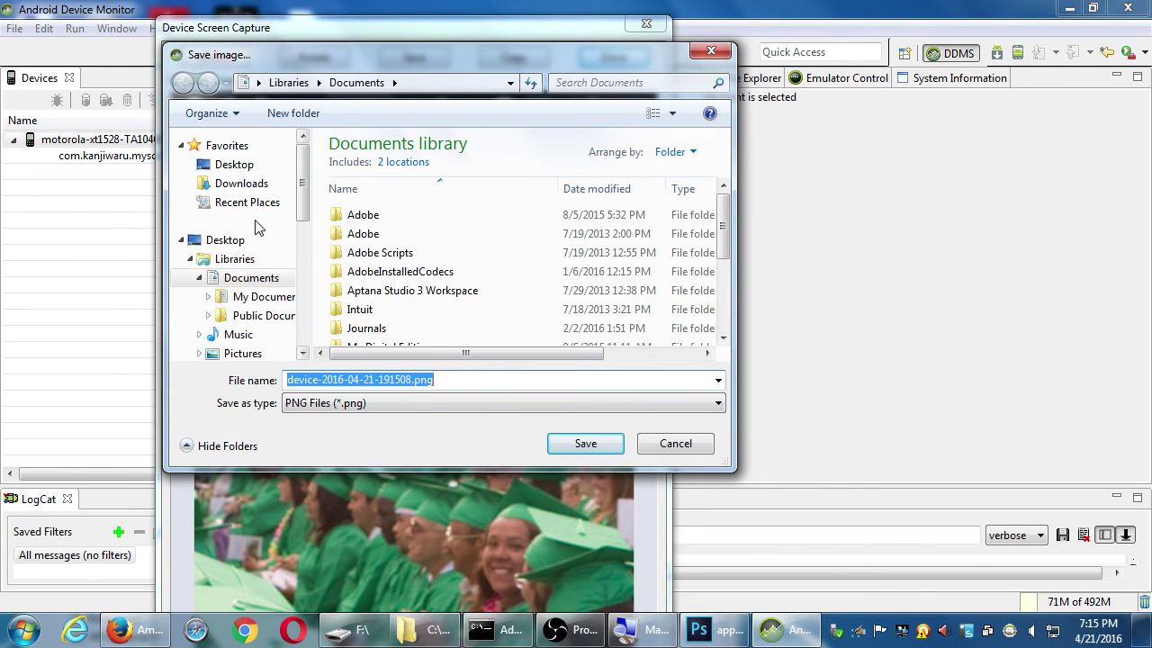
pyautogui.scroll(-4, 260, 243)
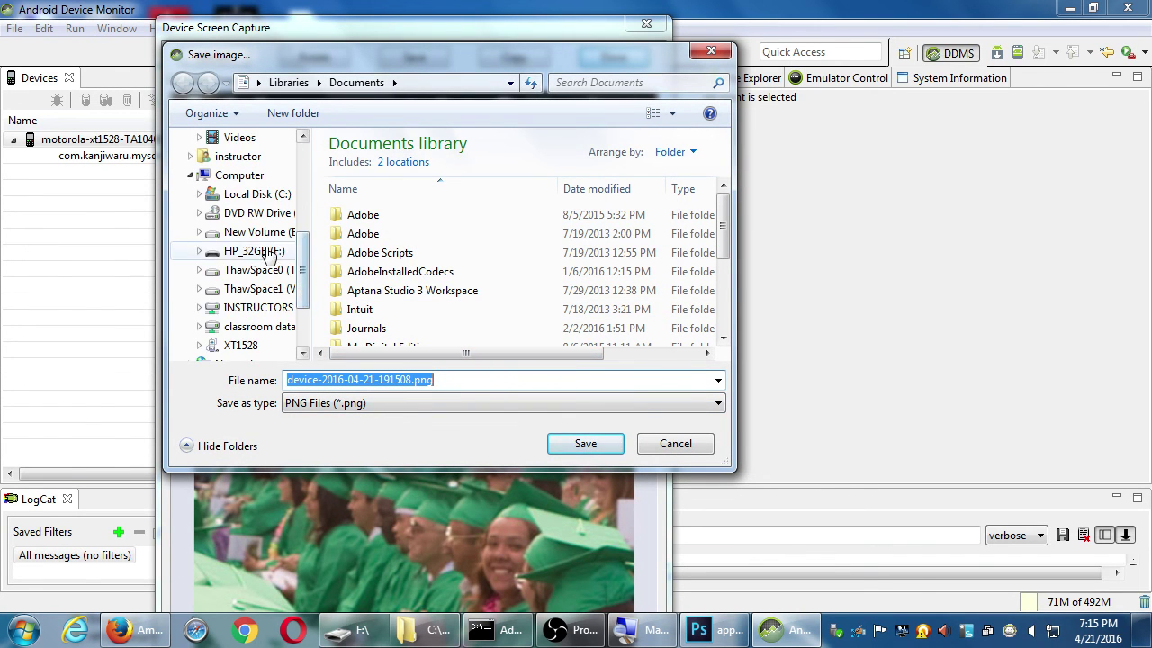
pyautogui.click(256, 251)
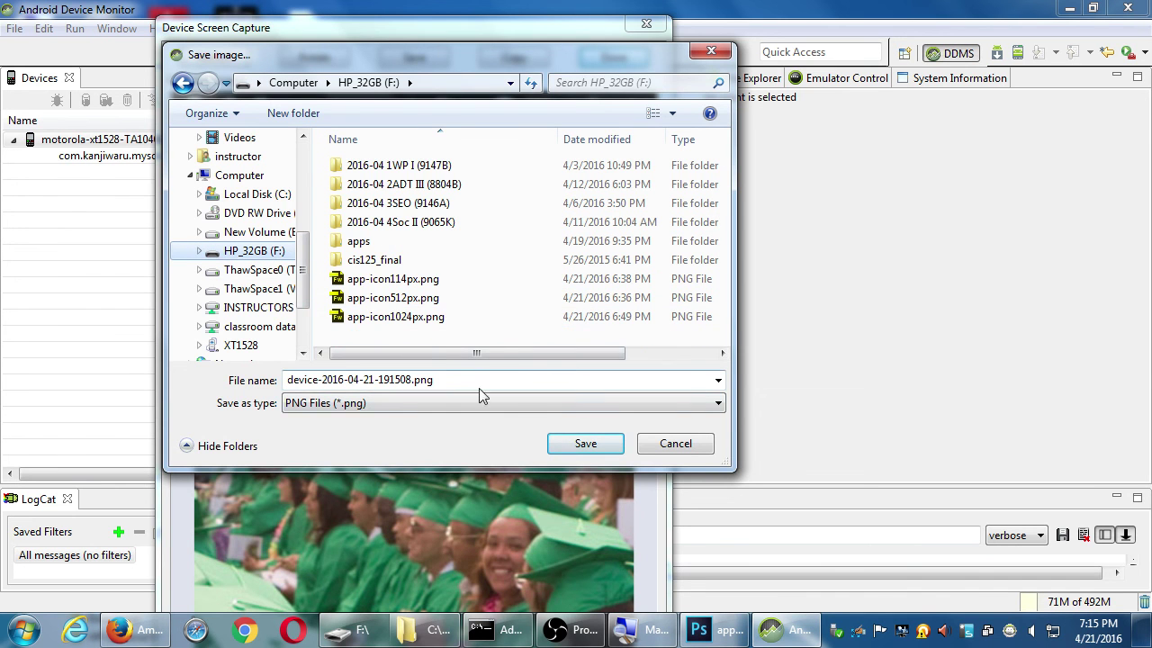
pyautogui.click(573, 441)
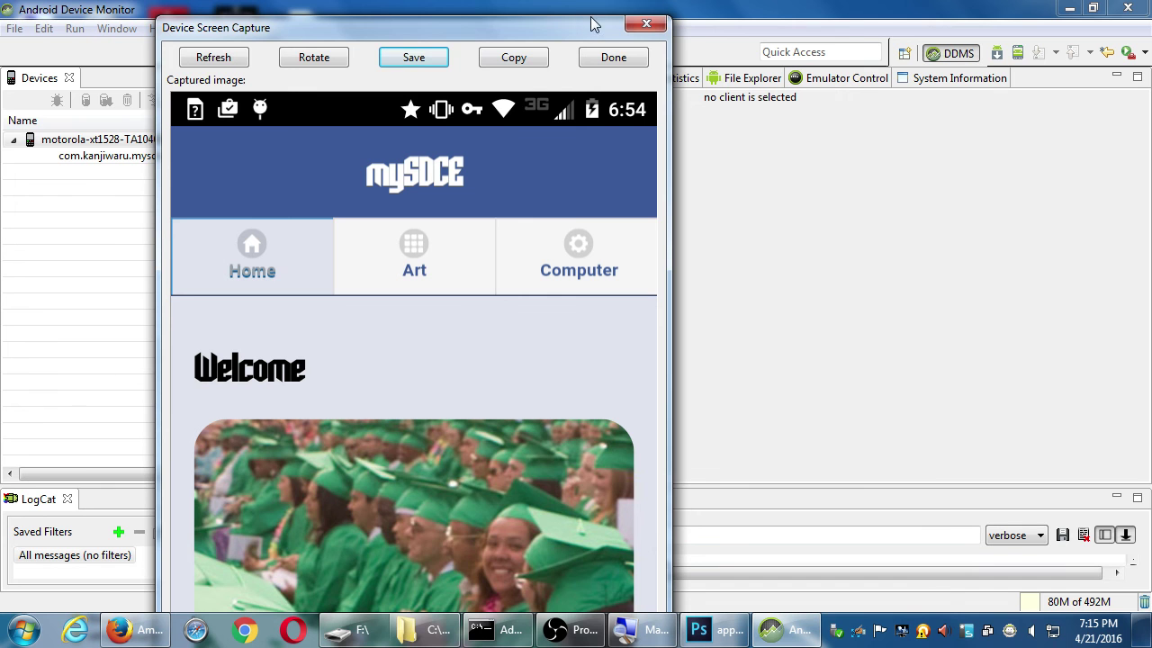
pyautogui.click(612, 57)
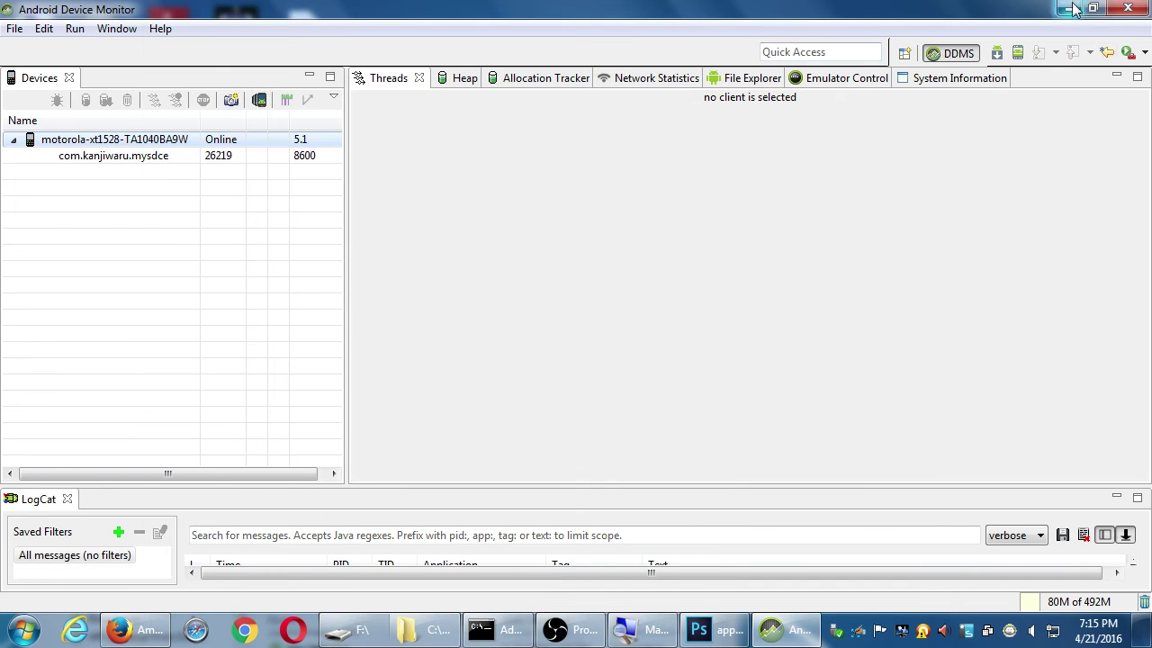
# Open Z:\Campos Android III on the classroom data drive and dock it on the right half
pyautogui.click(1069, 9)
pyautogui.moveTo(531, 521); pyautogui.dragTo(625, 588)
pyautogui.doubleClick(45, 40)
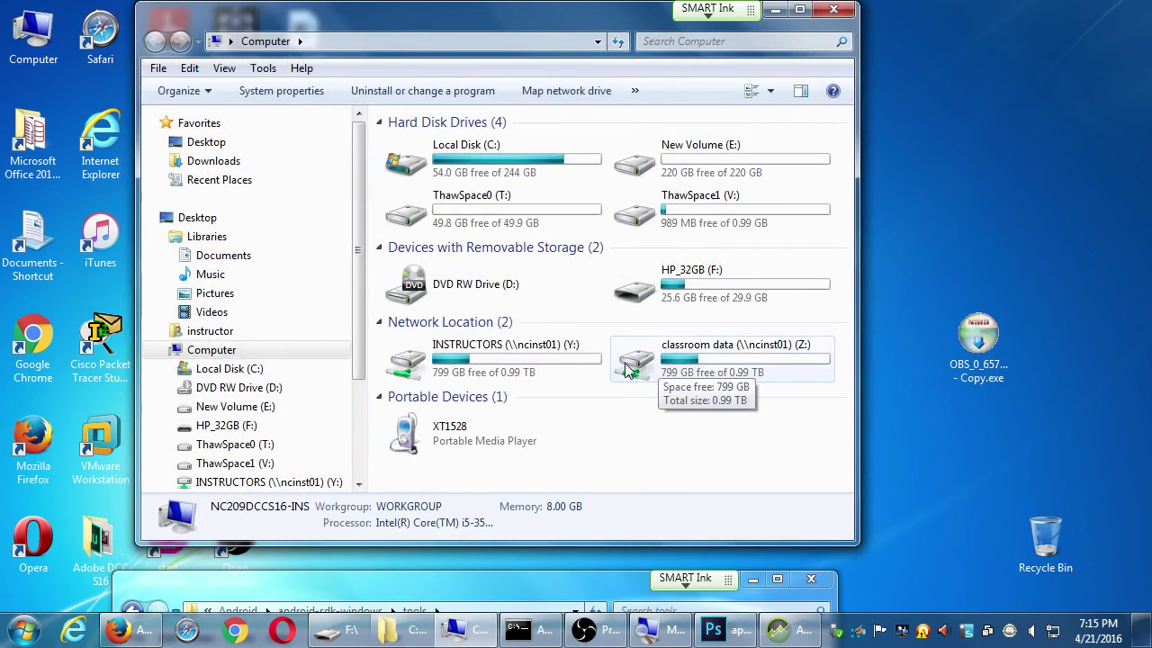
pyautogui.doubleClick(632, 371)
pyautogui.scroll(-10, 562, 327)
pyautogui.doubleClick(477, 180)
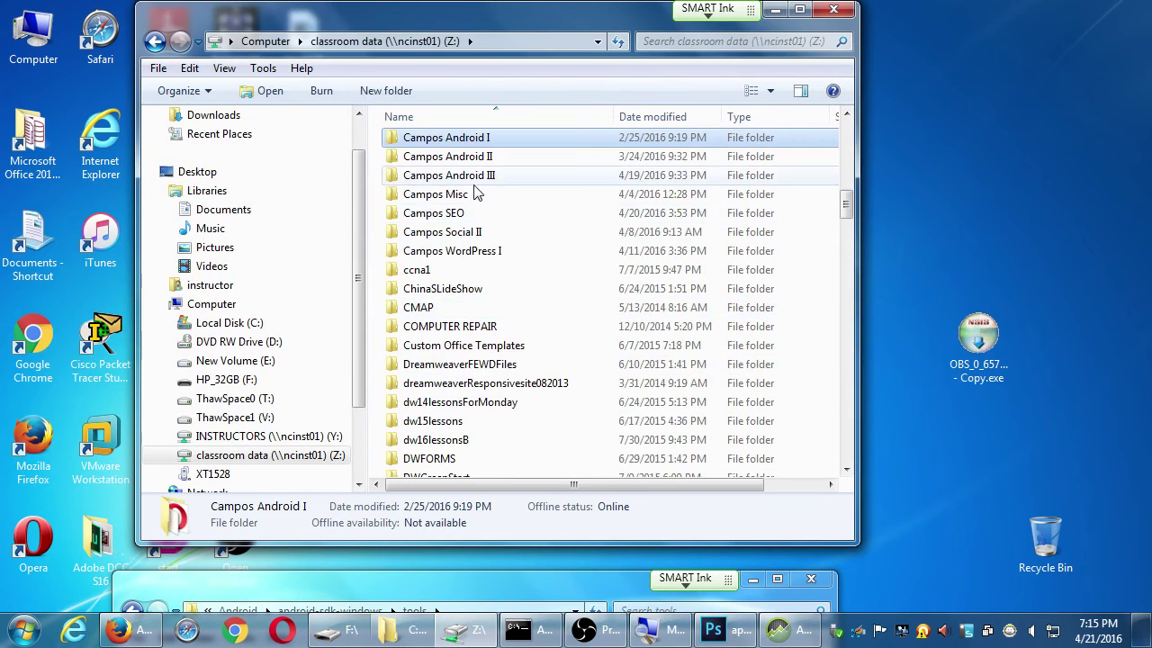
pyautogui.doubleClick(540, 11)
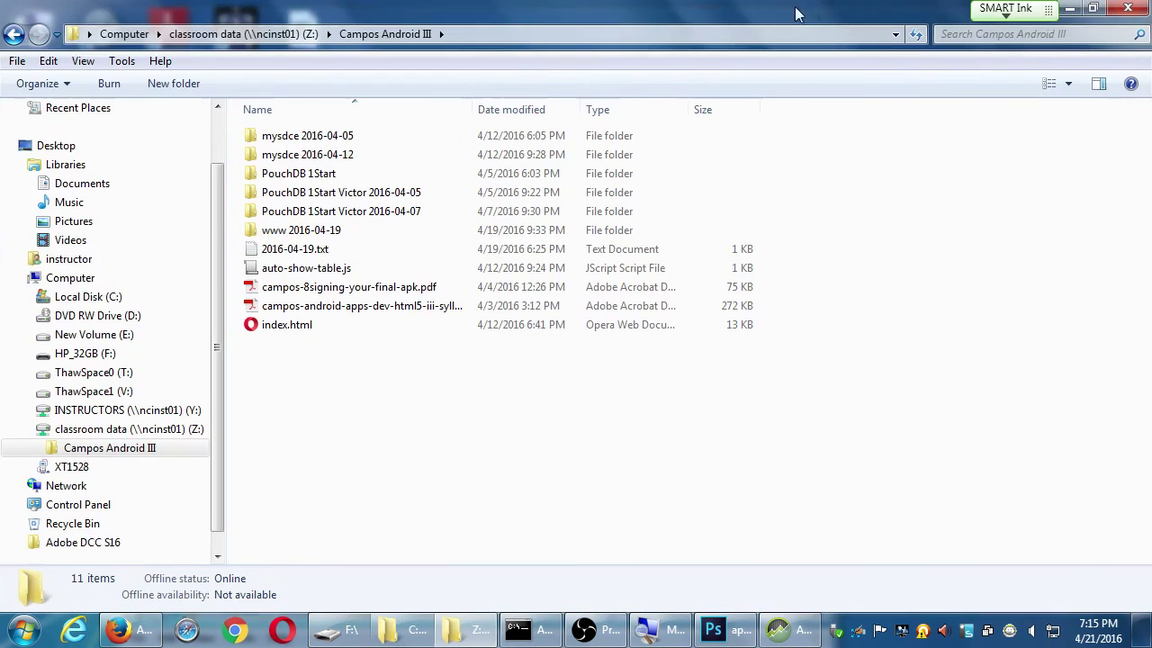
pyautogui.moveTo(599, 10); pyautogui.dragTo(1150, 128)
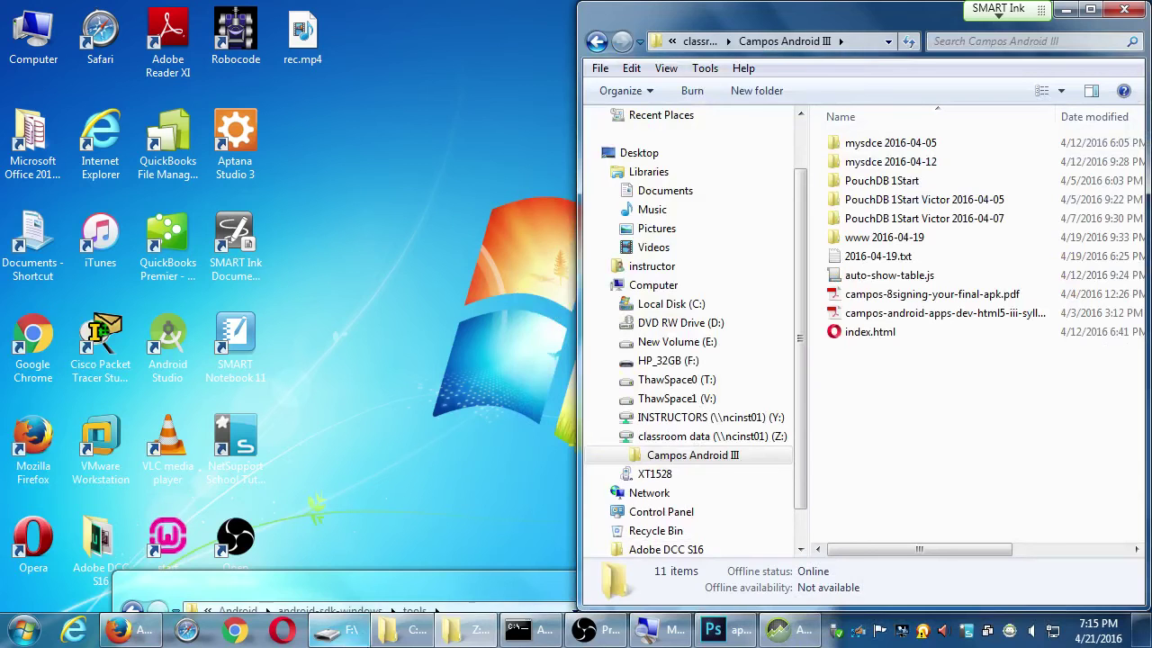
# Copy app-icon512px.png, app-icon114px.png and app-icon1024px.png from F: into Campos Android III
pyautogui.click(347, 630)
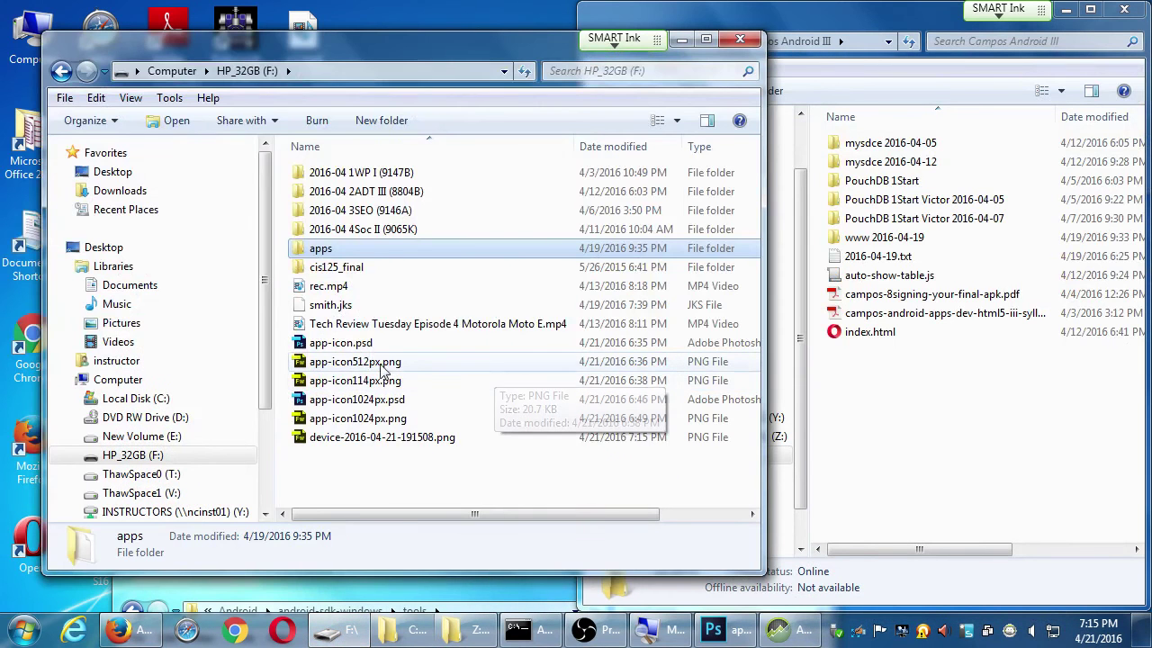
pyautogui.click(371, 361)
pyautogui.keyDown('ctrl'); pyautogui.click(378, 382); pyautogui.keyUp('ctrl')
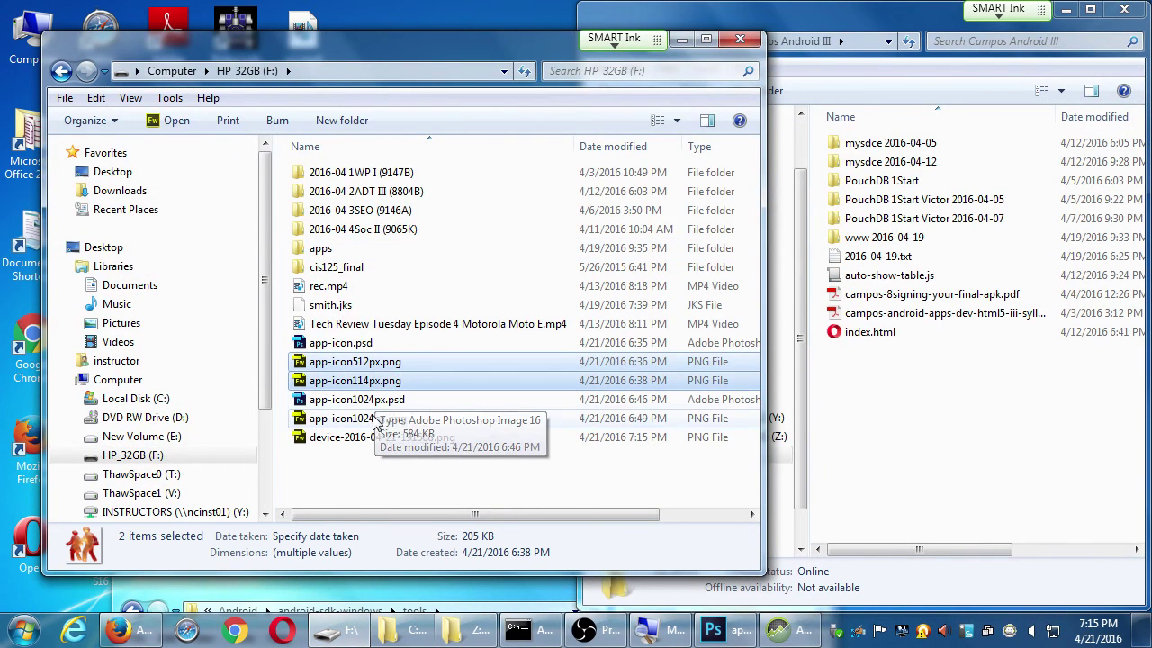
pyautogui.keyDown('ctrl'); pyautogui.click(378, 419); pyautogui.keyUp('ctrl')
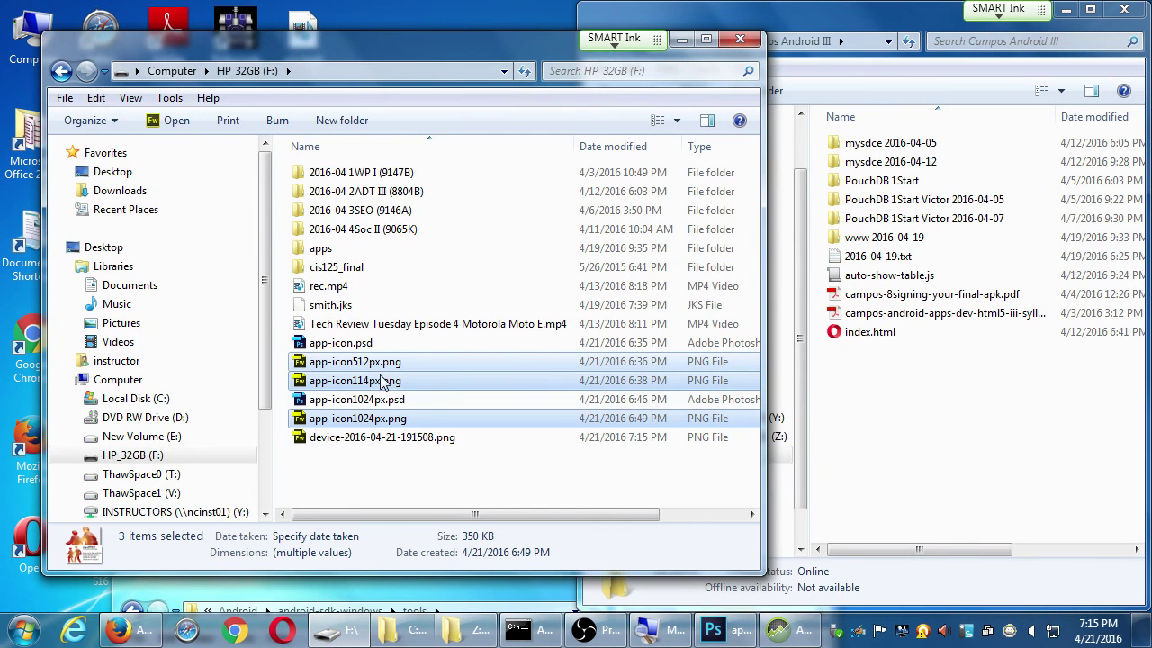
pyautogui.moveTo(387, 382); pyautogui.dragTo(882, 420)
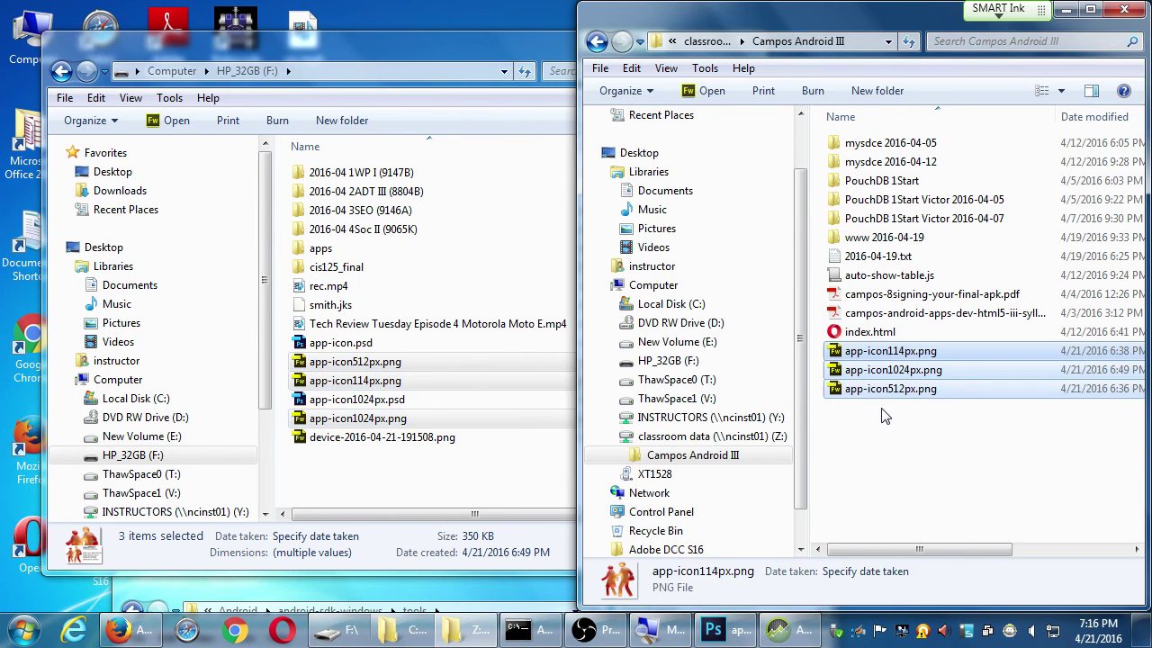
pyautogui.click(504, 495)
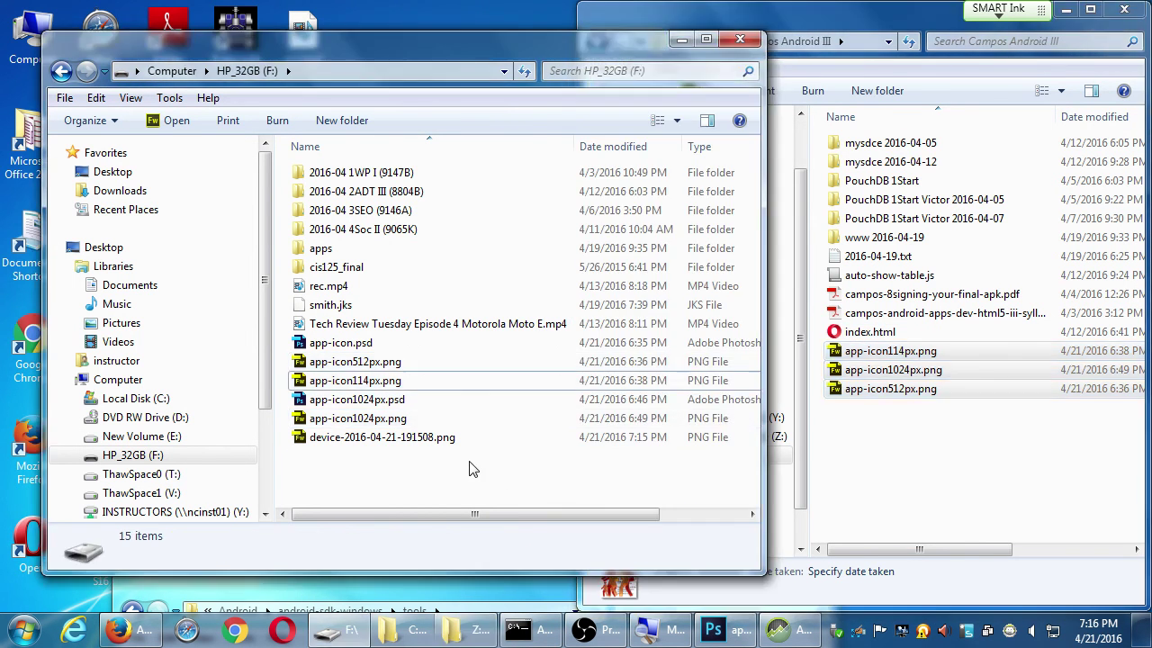
pyautogui.click(455, 439)
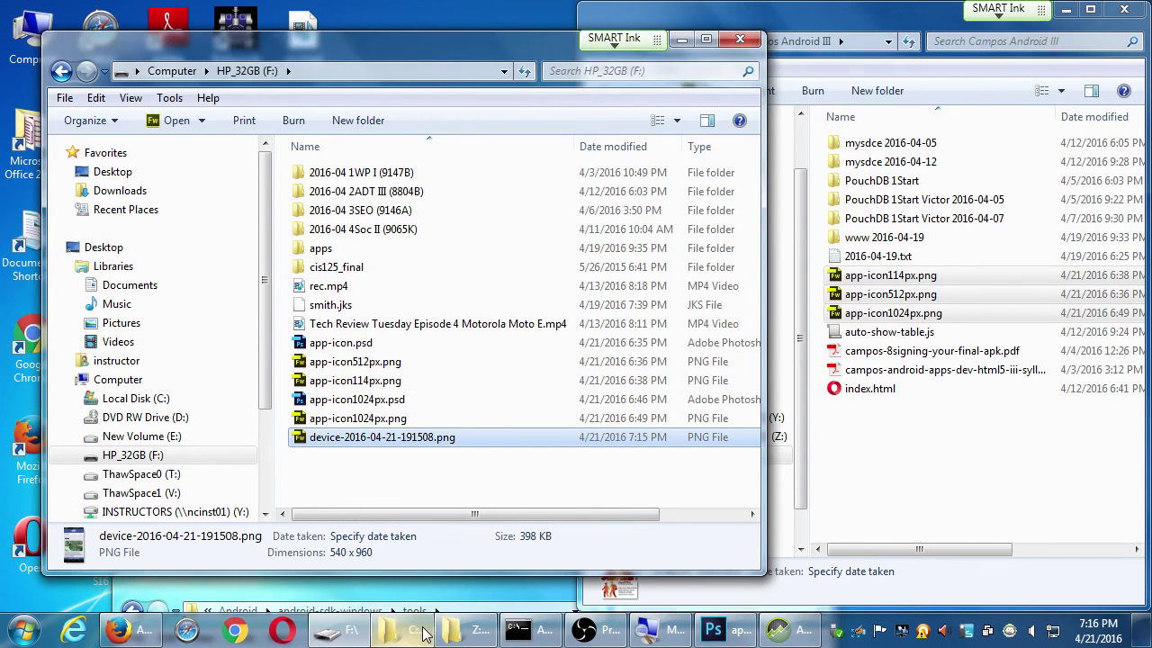
pyautogui.click(463, 630)
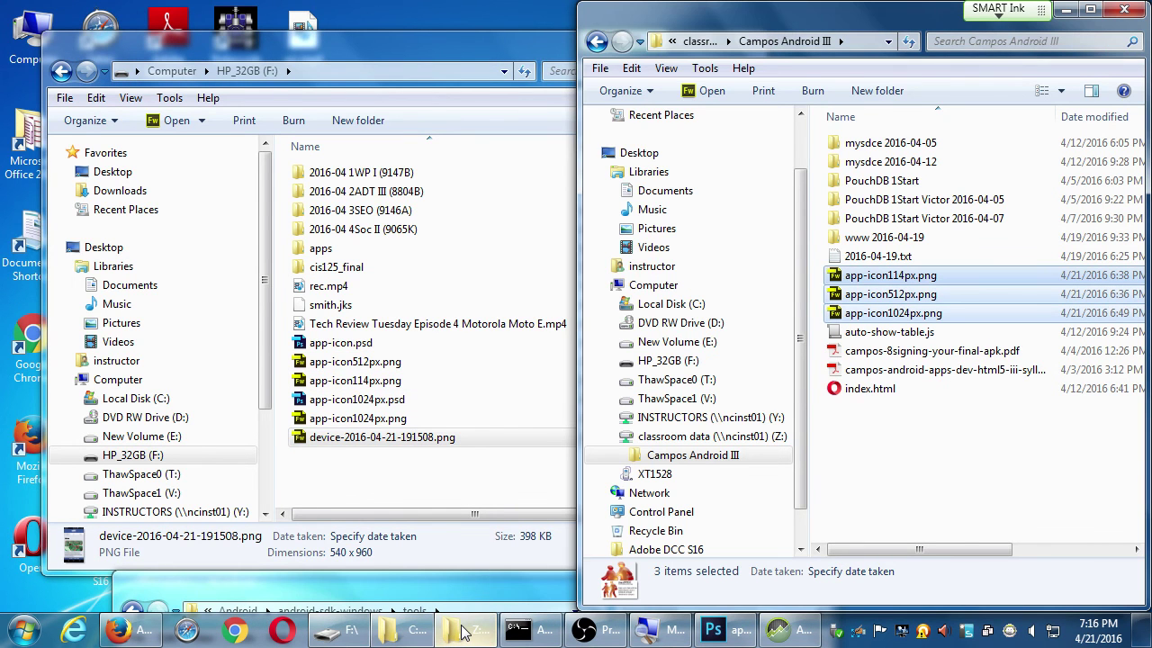
pyautogui.click(340, 630)
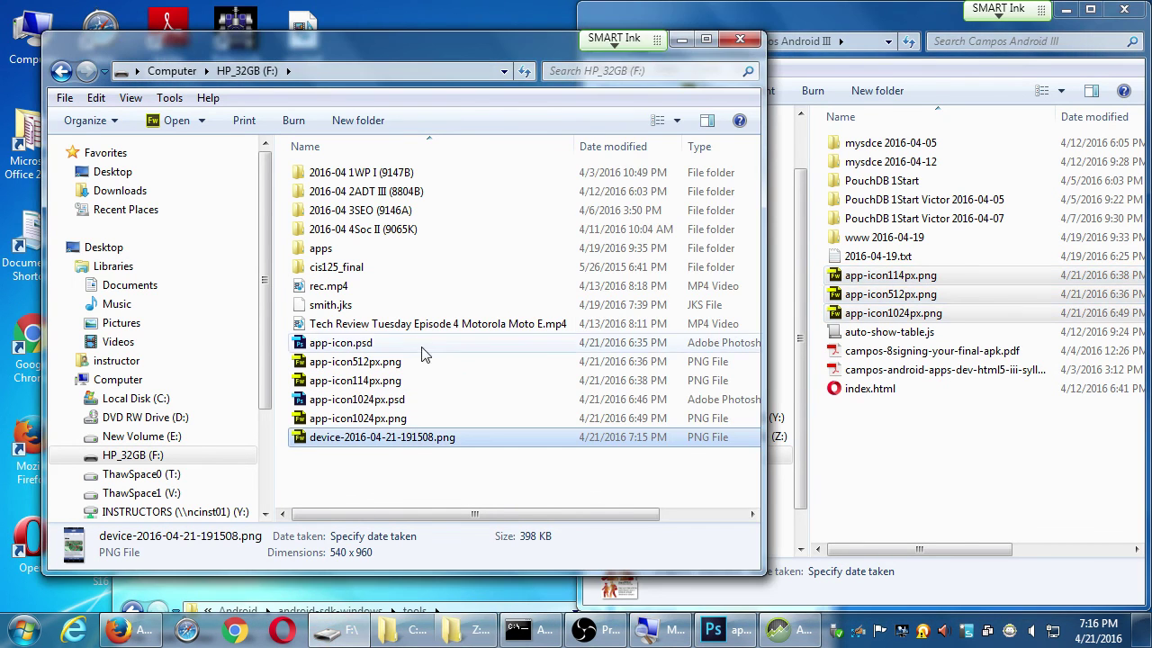
# Open the F:\apps\mysdce 2016-03-22 project folder
pyautogui.doubleClick(351, 248)
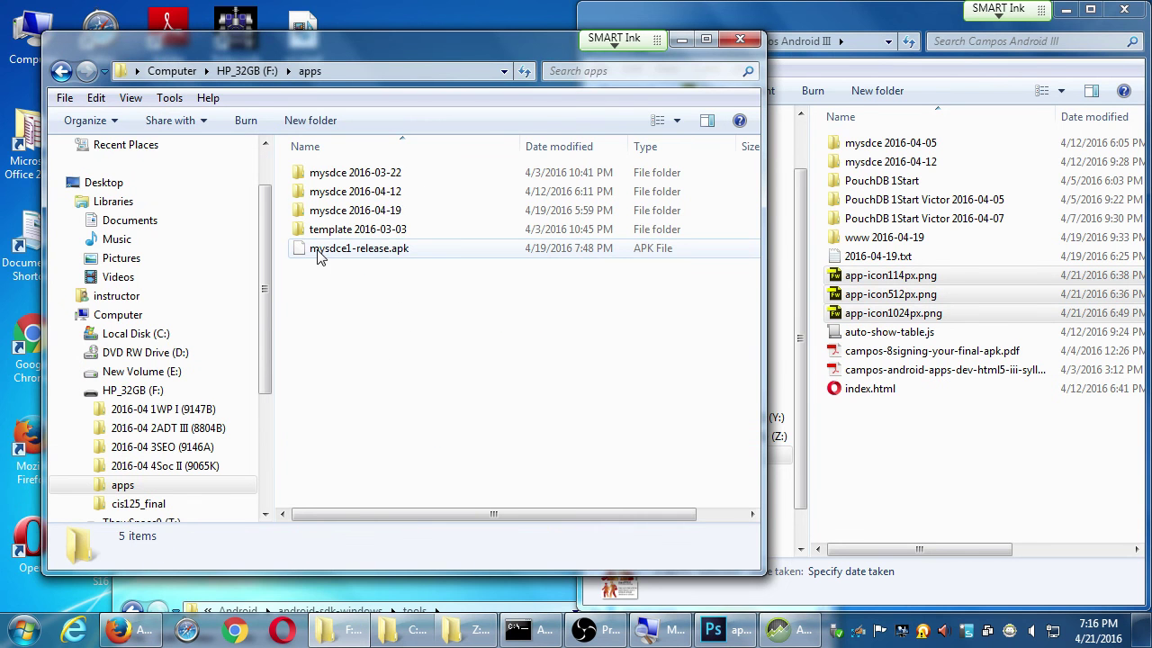
pyautogui.click(368, 172)
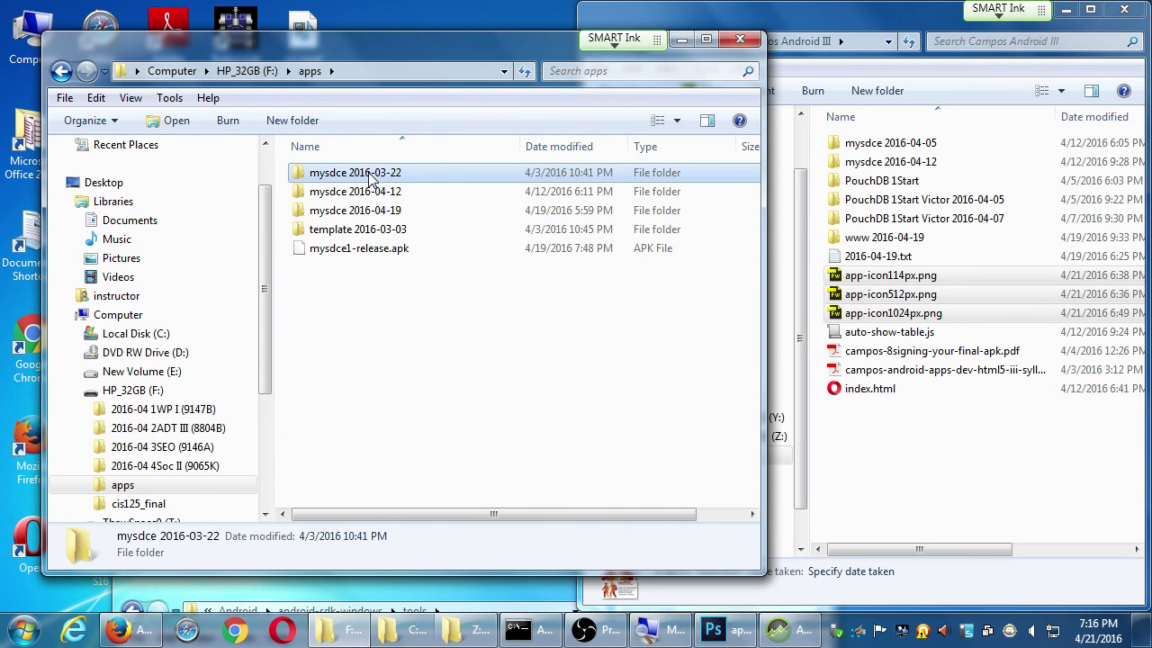
pyautogui.doubleClick(369, 172)
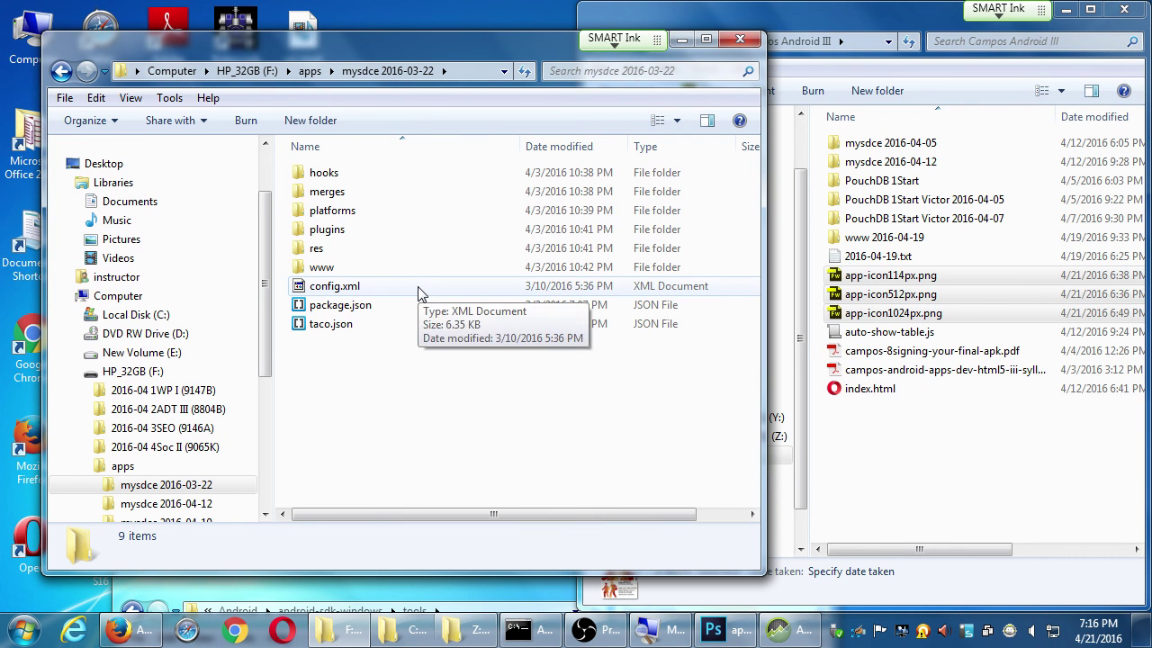
# Virus-scan config.xml, then open it for editing in Notepad++
pyautogui.rightClick(330, 294)
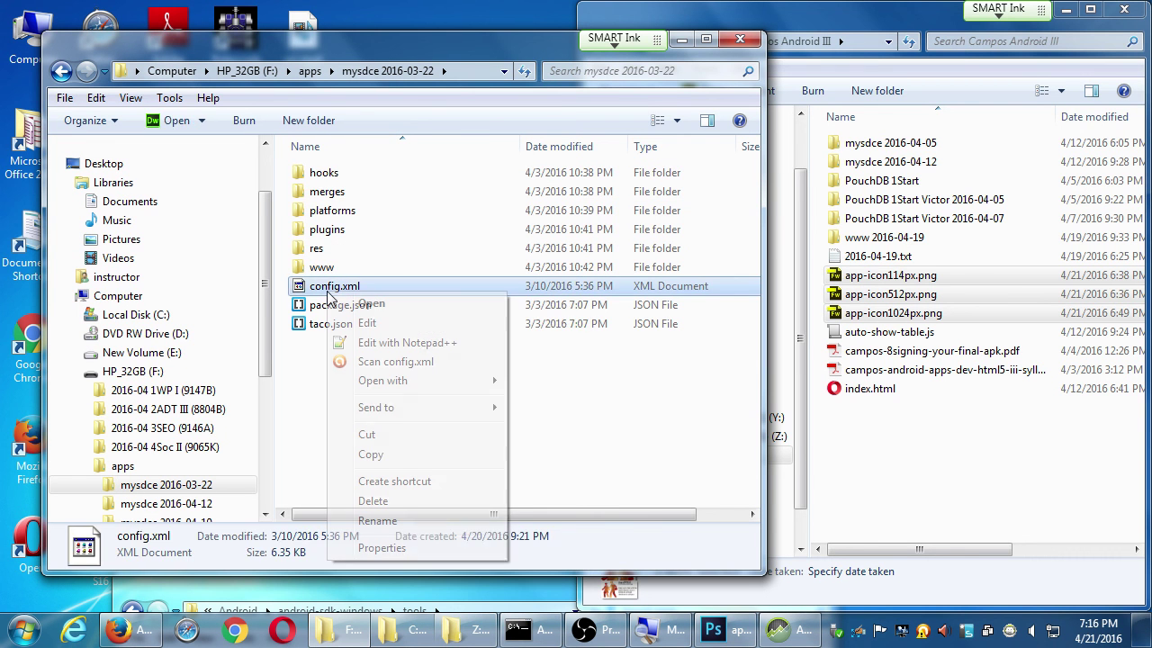
pyautogui.click(393, 362)
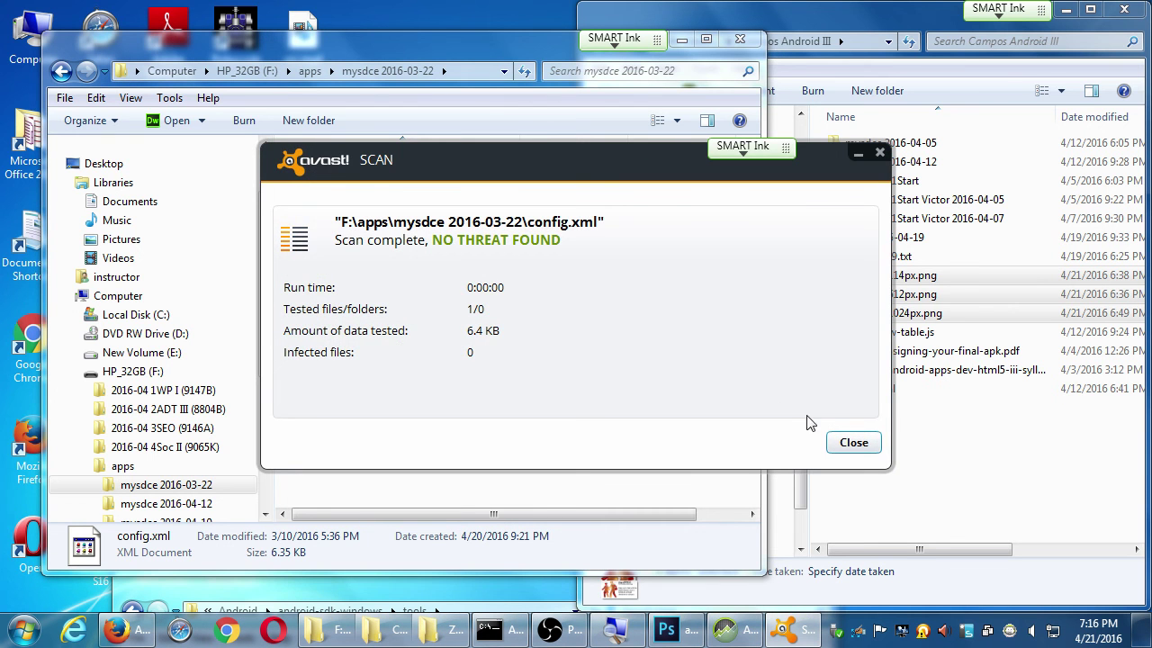
pyautogui.click(854, 443)
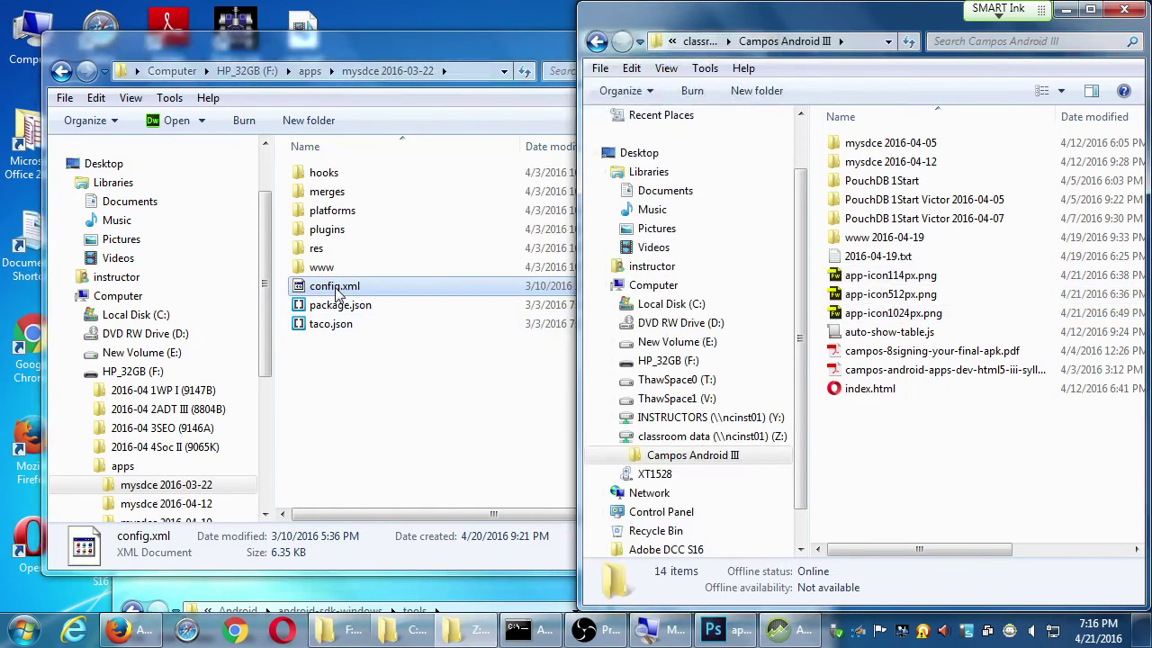
pyautogui.rightClick(335, 292)
pyautogui.click(378, 340)
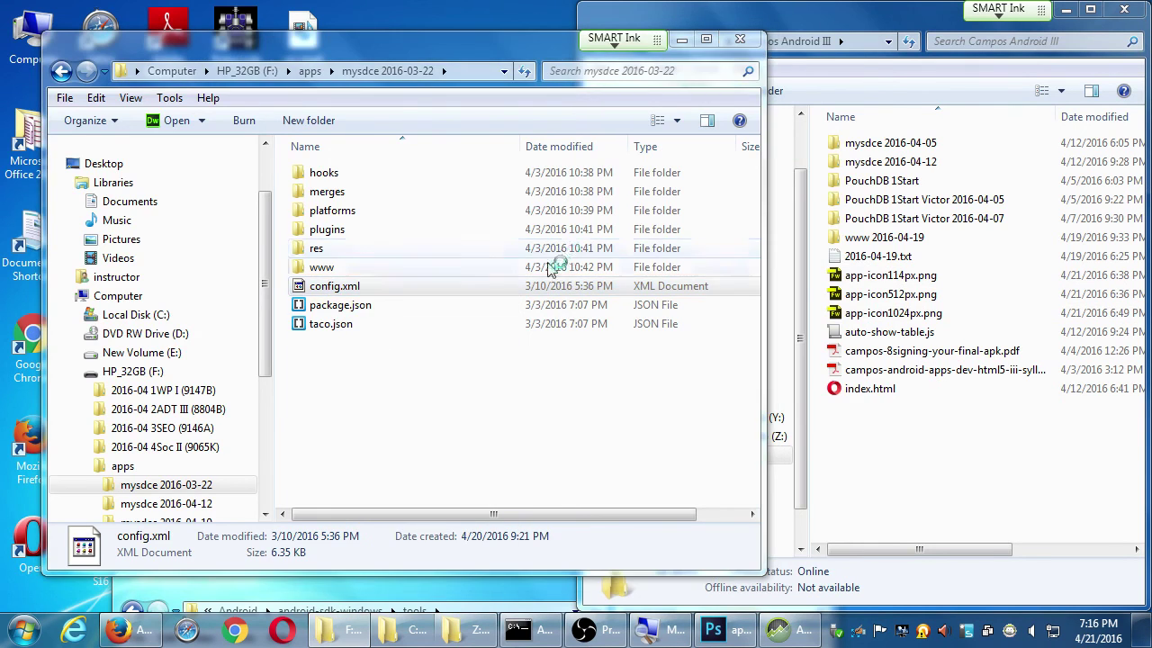
# Scroll config.xml down to the <platform name="android"> block at line 71 and select 'name'
pyautogui.scroll(-15, 554, 260)
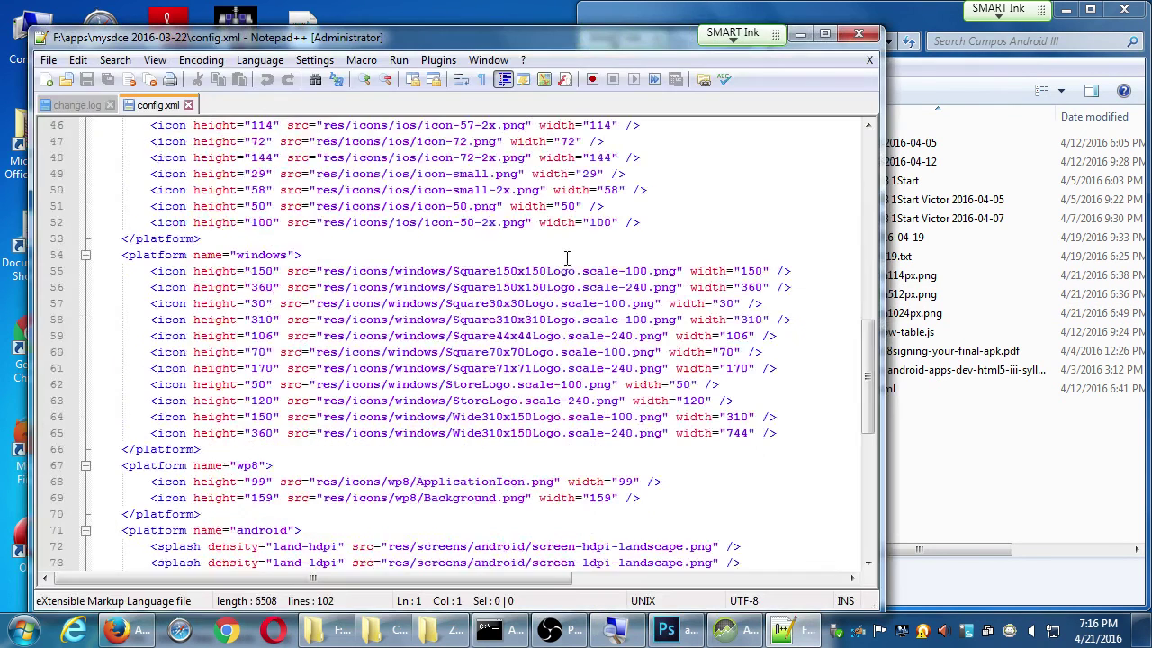
pyautogui.scroll(-4, 340, 275)
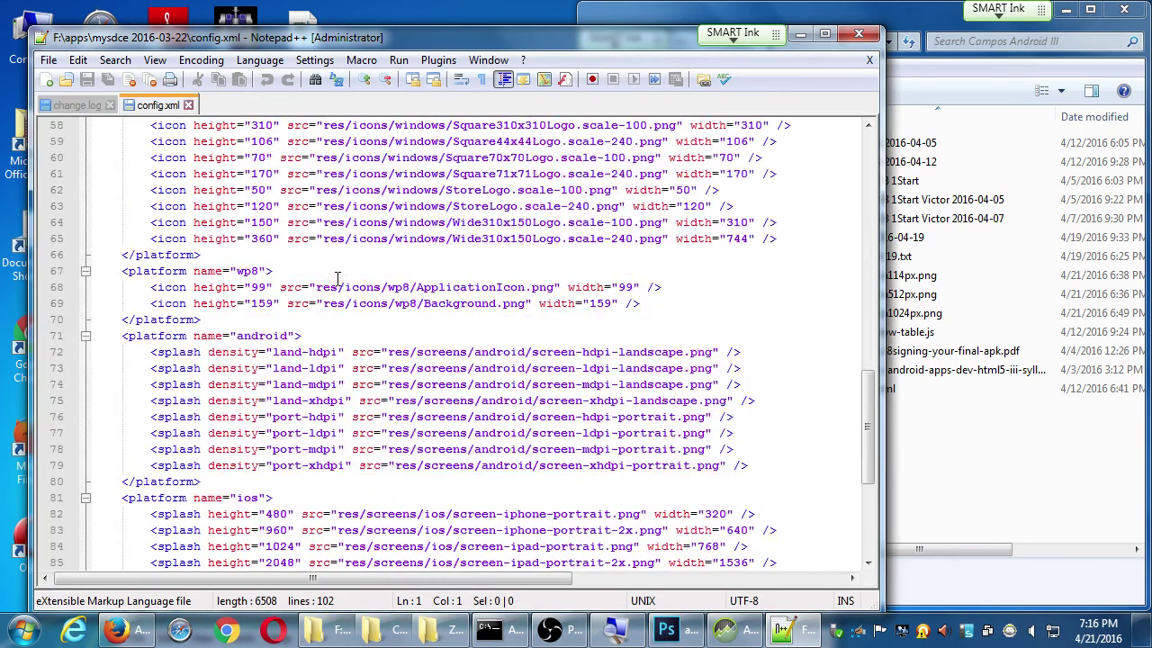
pyautogui.scroll(-2, 343, 268)
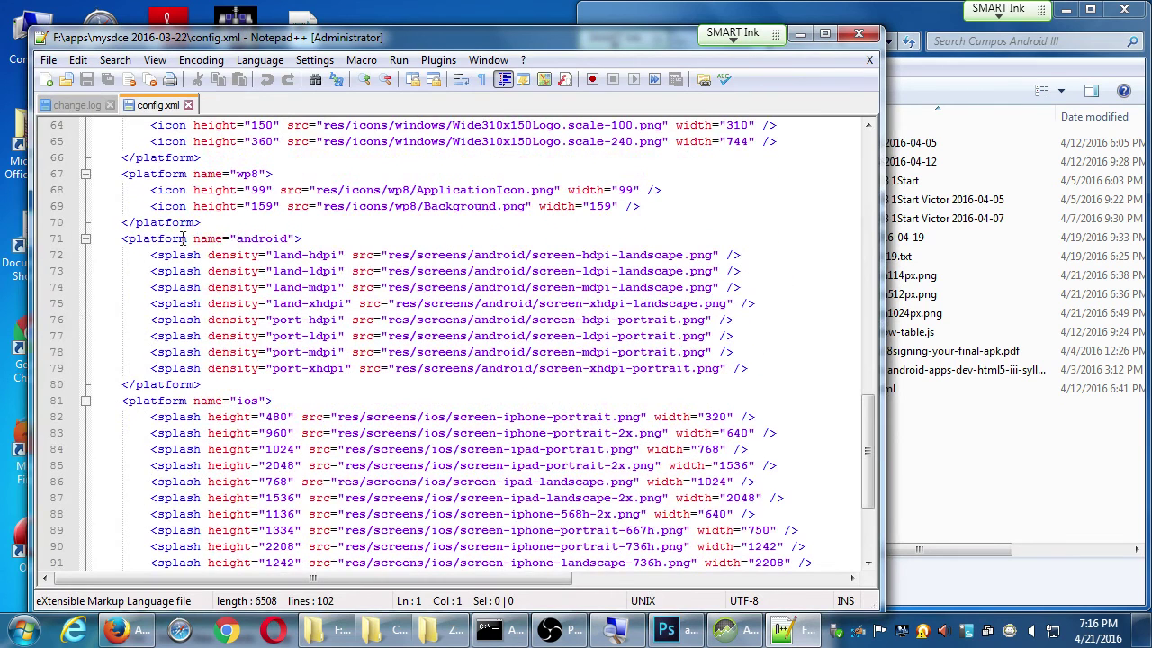
pyautogui.doubleClick(216, 241)
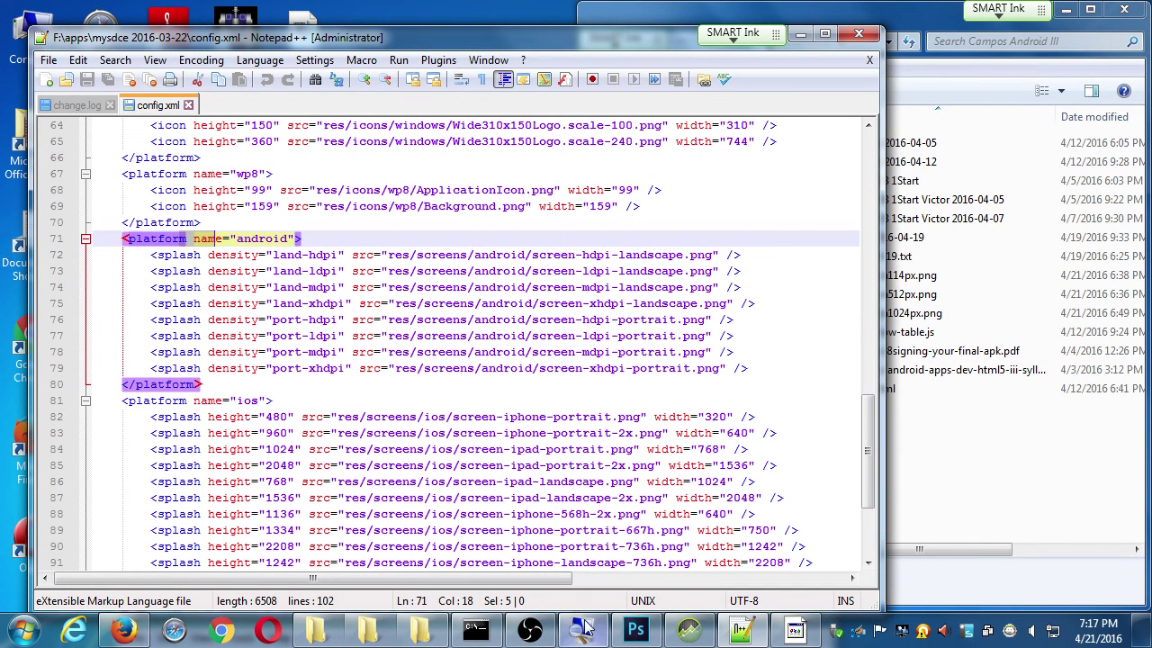
# Capture the phone's Directions map screen and save it as device-2016-04-21-191739.png on F:
pyautogui.click(691, 630)
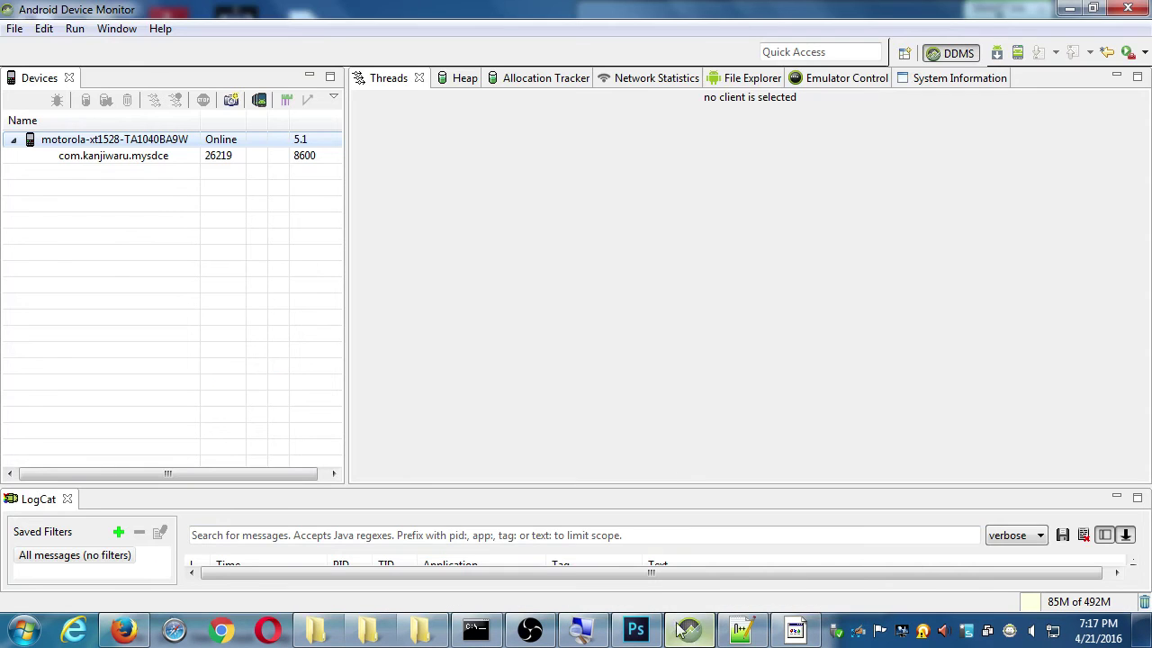
pyautogui.click(229, 100)
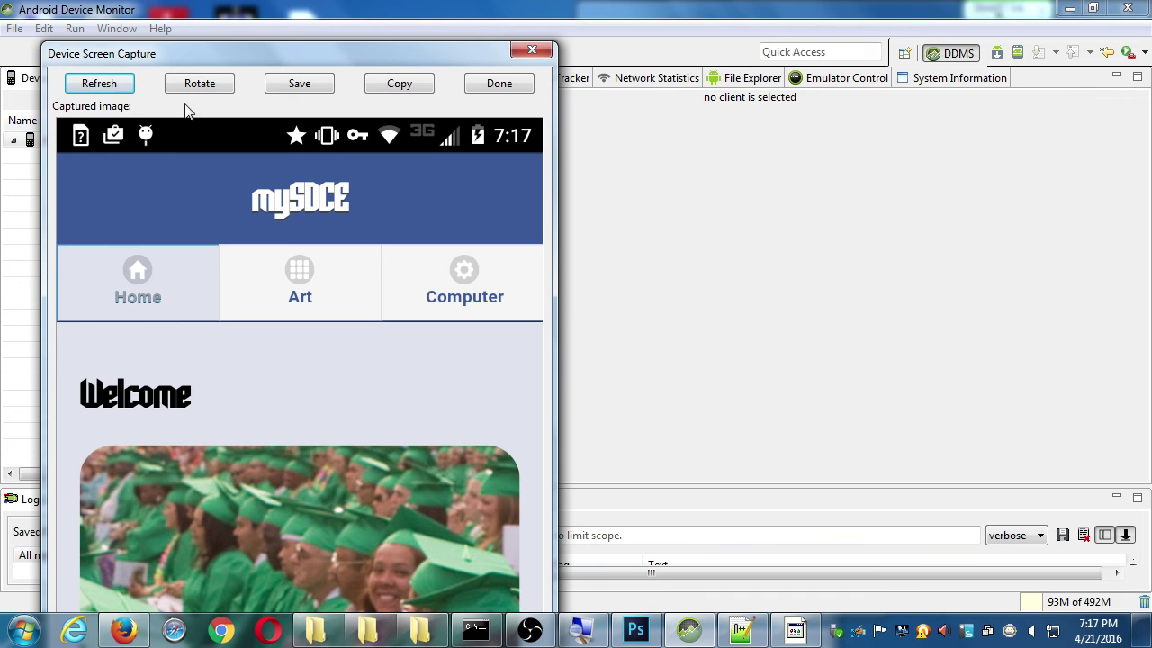
pyautogui.click(104, 82)
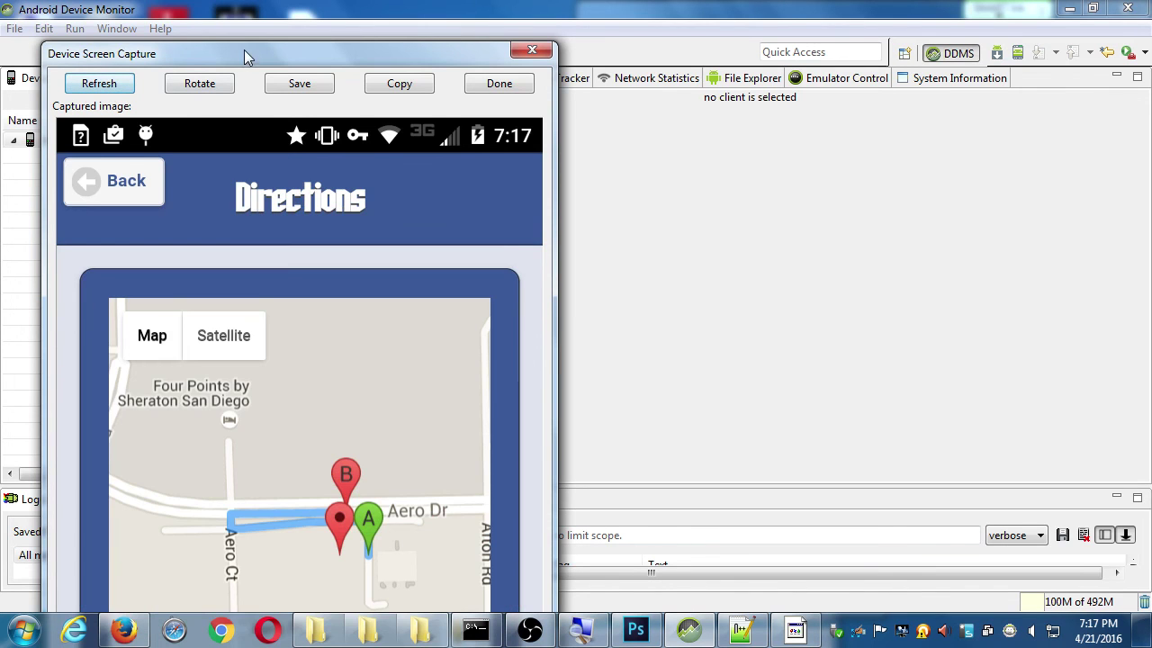
pyautogui.moveTo(244, 50); pyautogui.dragTo(242, 13)
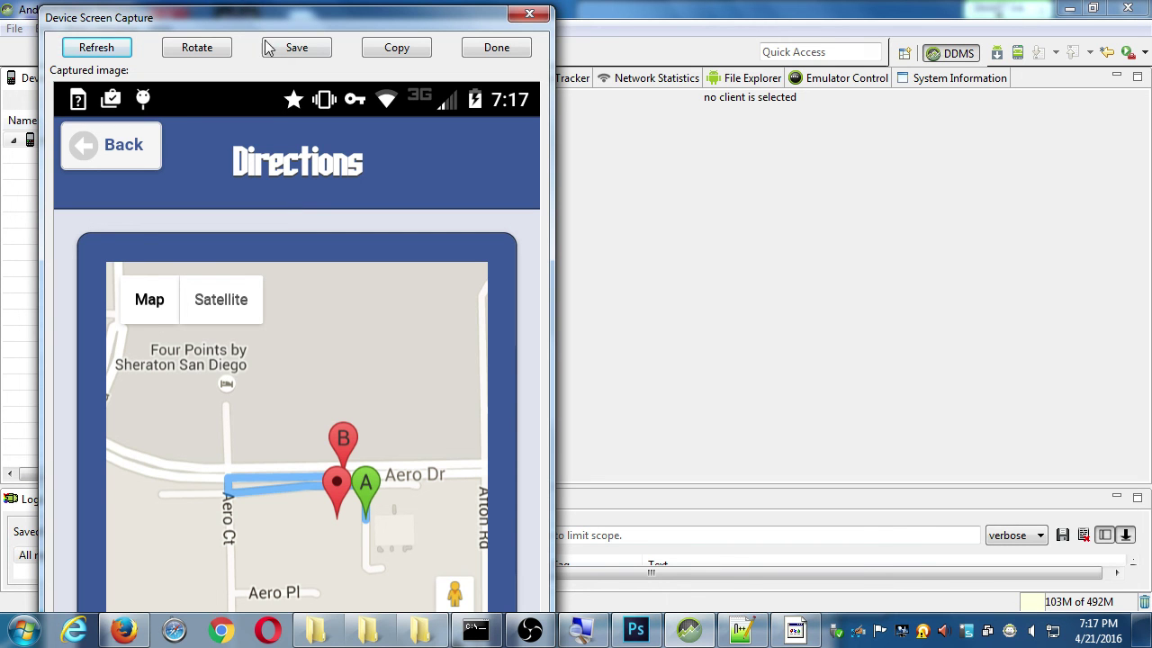
pyautogui.click(297, 47)
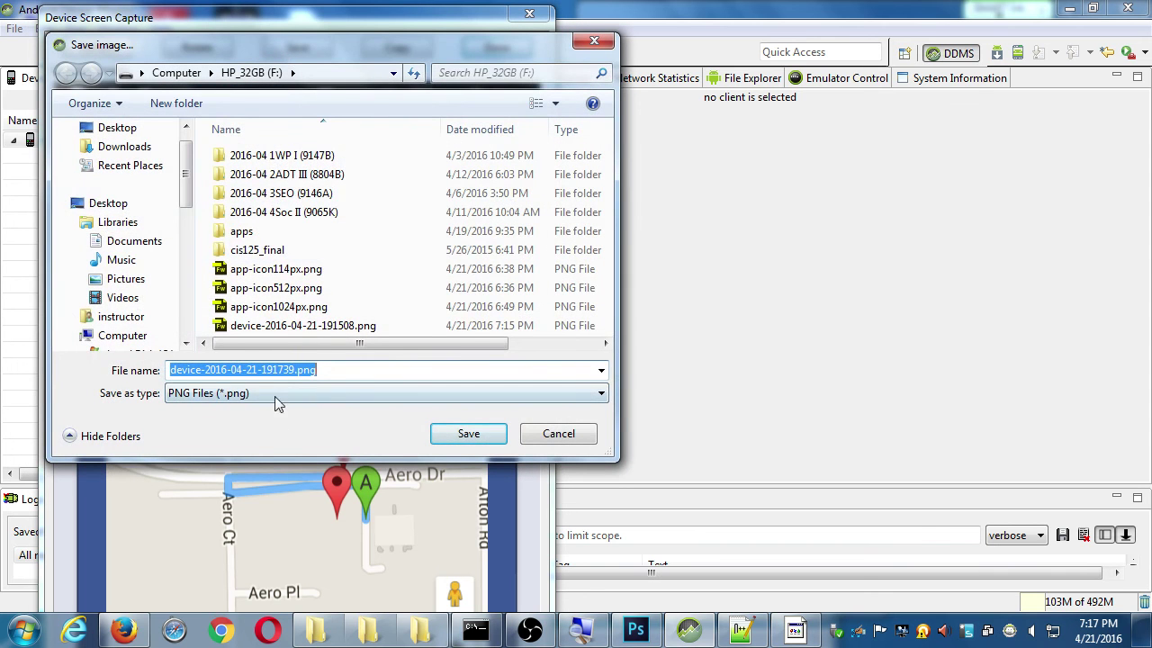
pyautogui.click(469, 436)
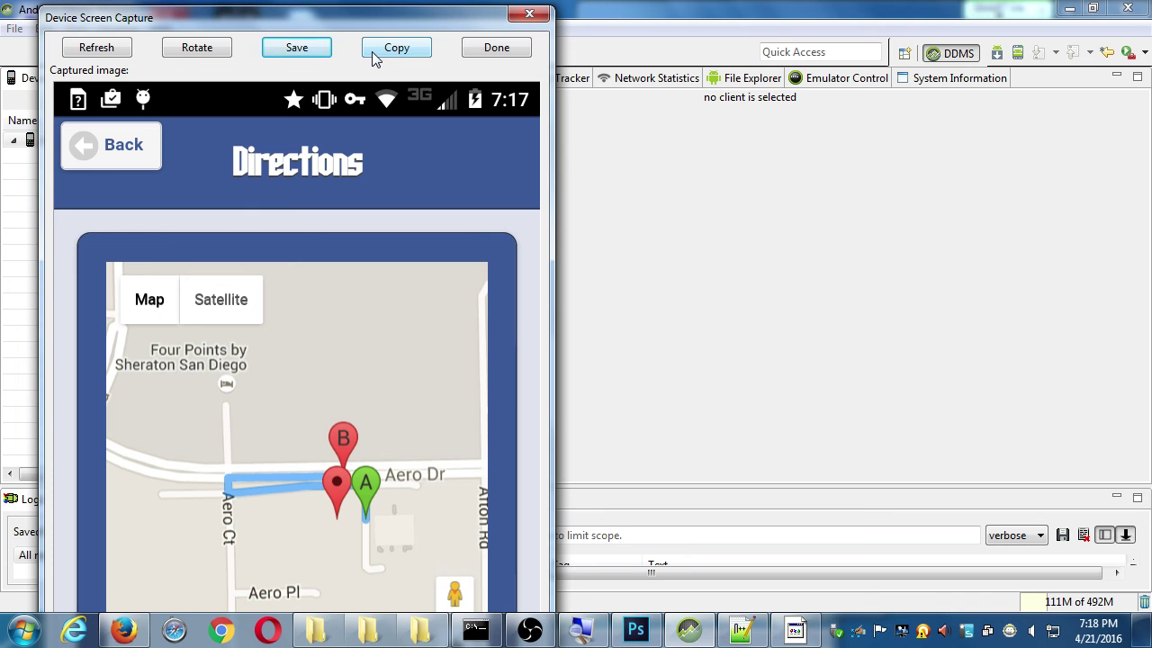
# Recapture the phone's My Classes screen, save it as a PNG, and close the capture window
pyautogui.click(72, 47)
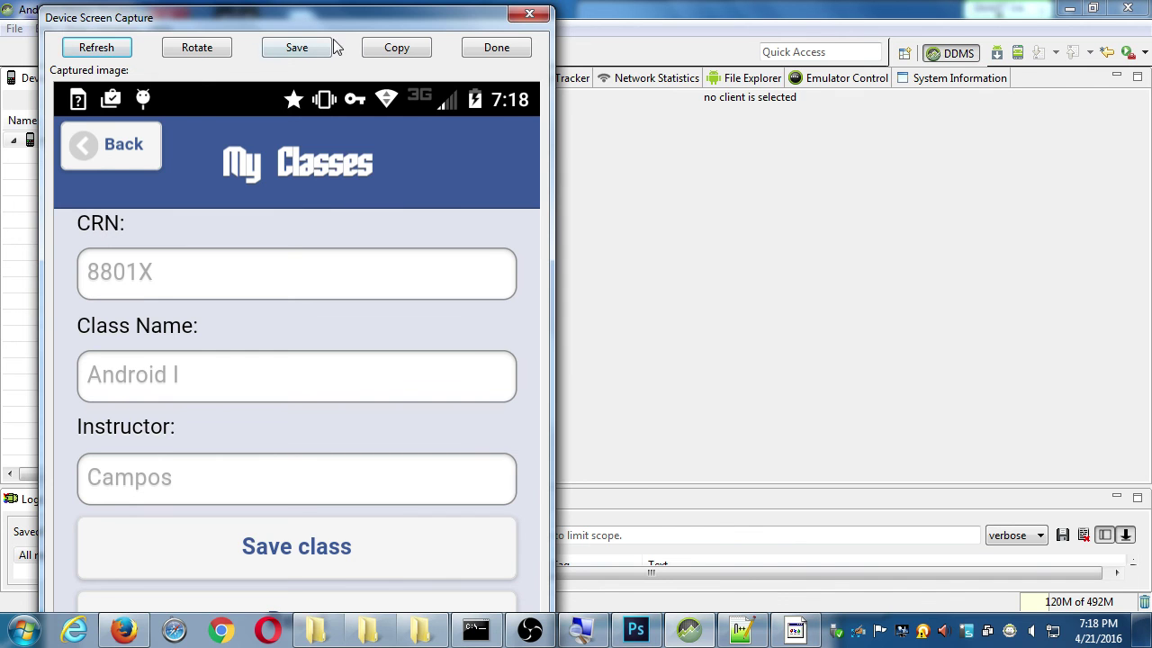
pyautogui.moveTo(337, 27); pyautogui.dragTo(543, 8)
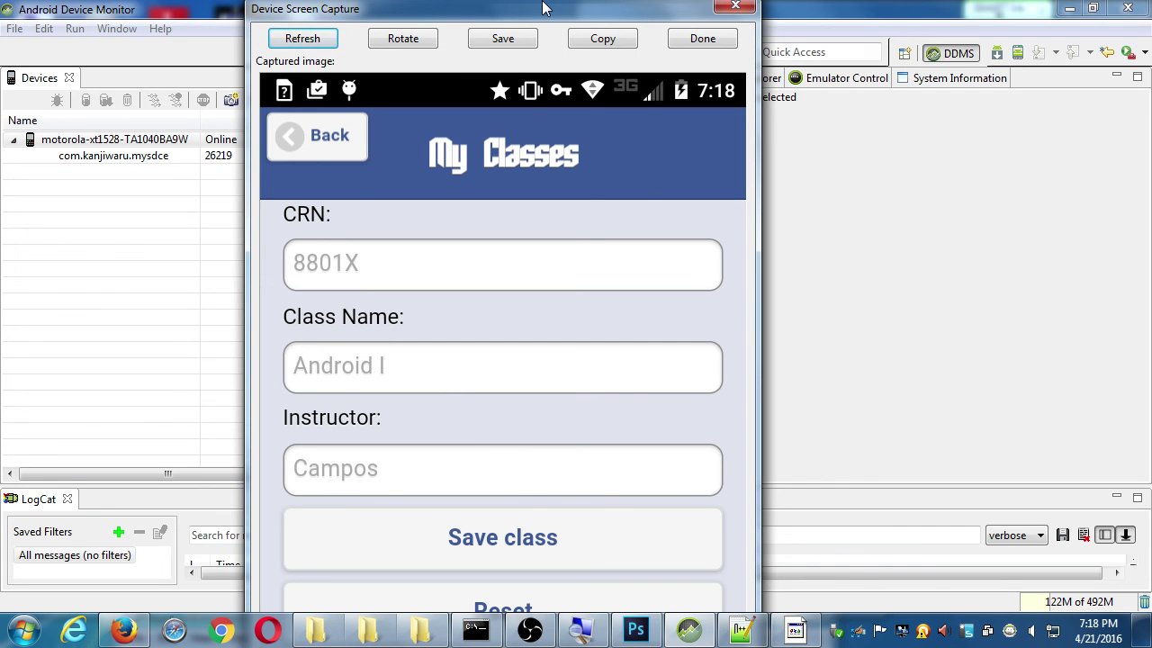
pyautogui.click(503, 38)
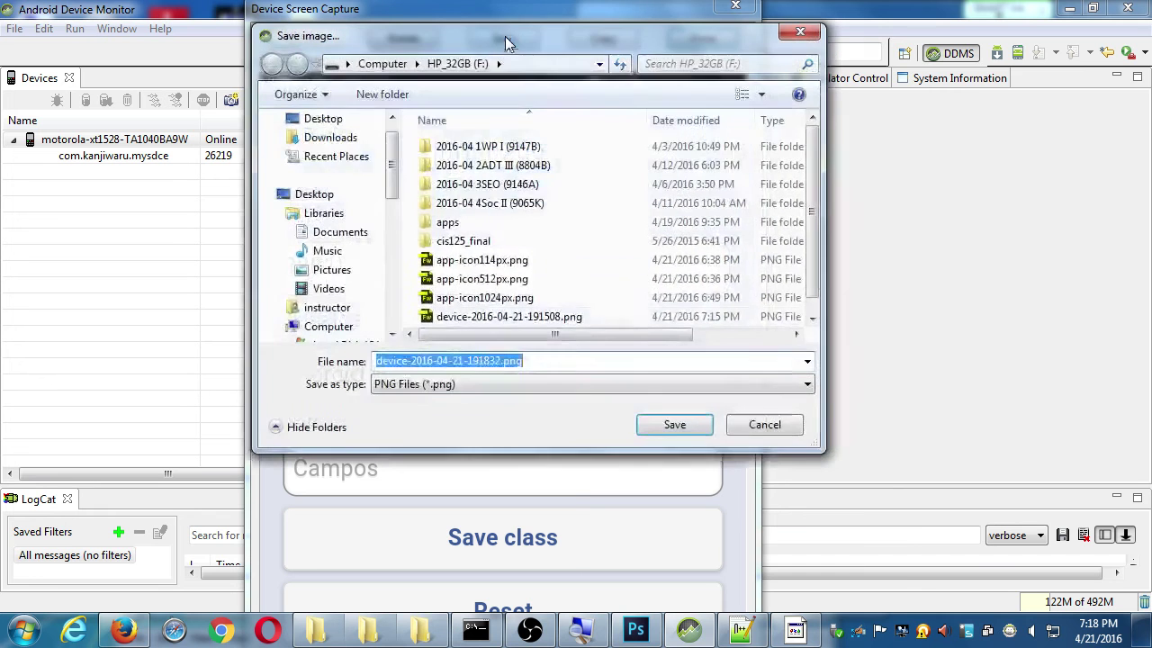
pyautogui.click(670, 425)
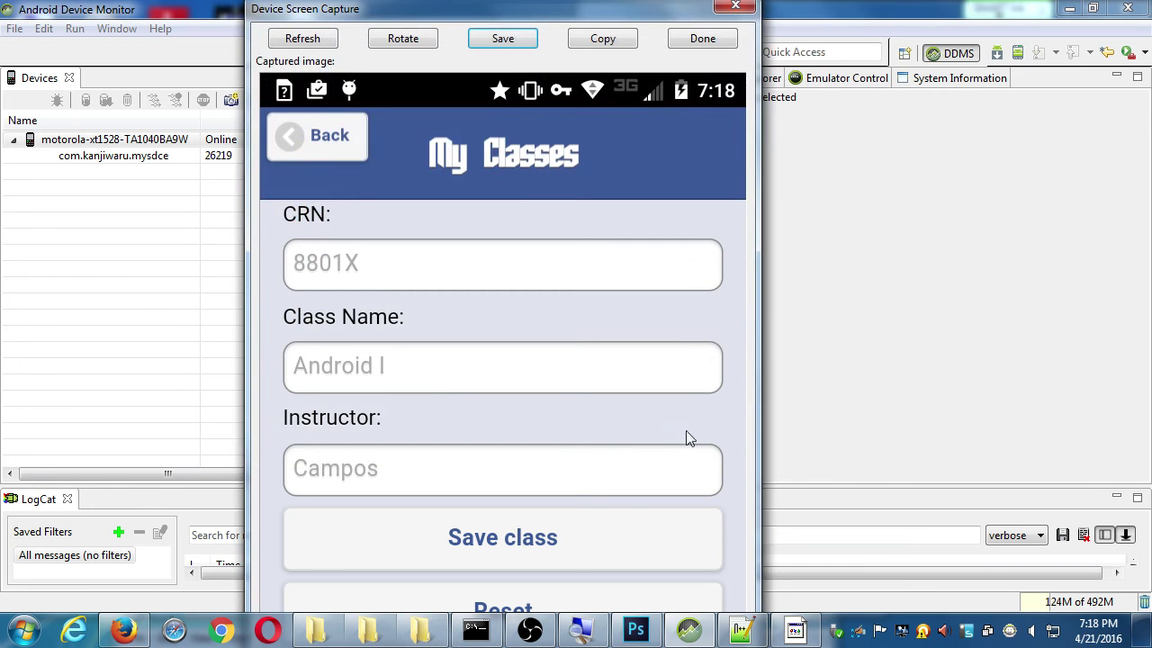
pyautogui.click(708, 41)
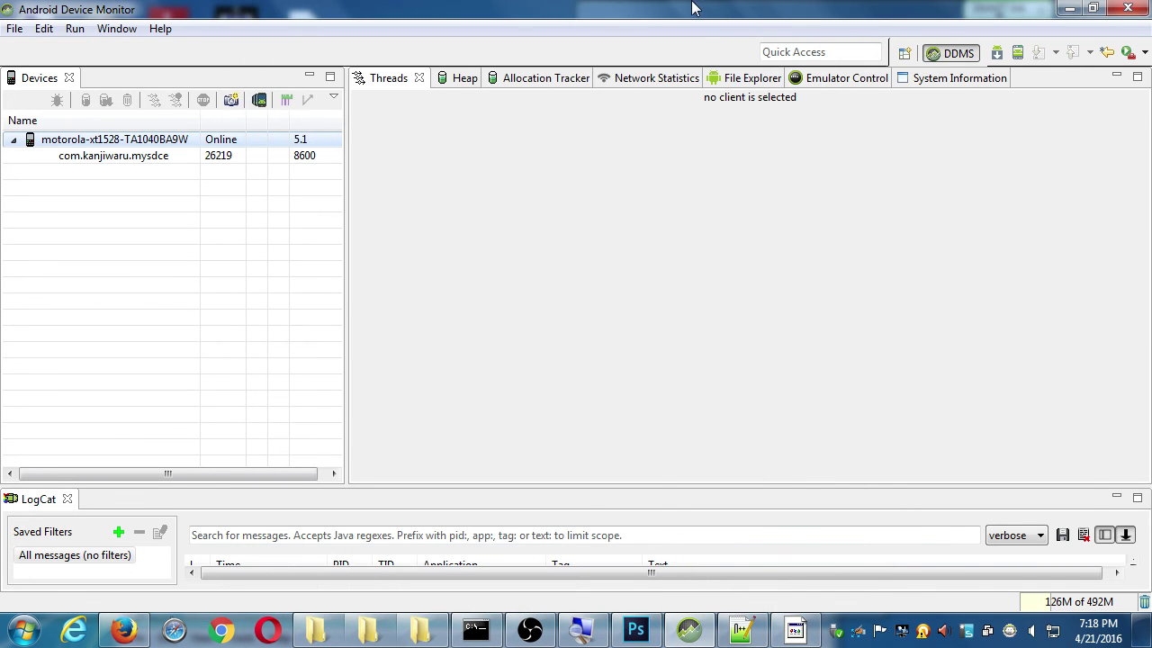
# Decline the Notepad++ update download and close Notepad++
pyautogui.press('super+d')
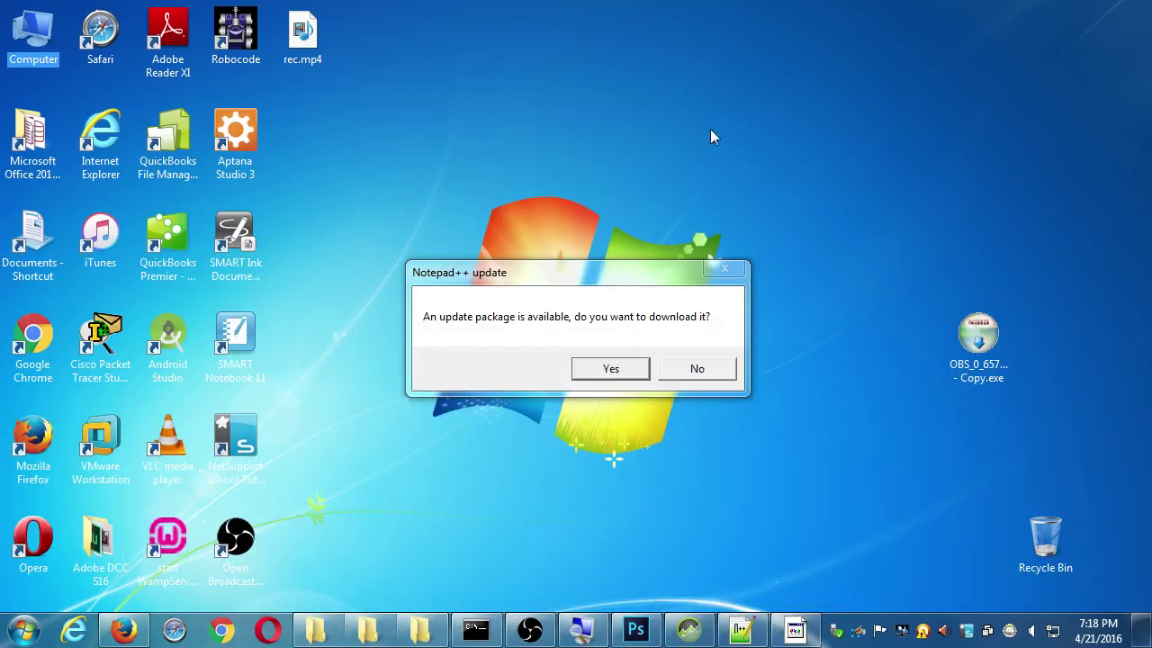
pyautogui.click(689, 369)
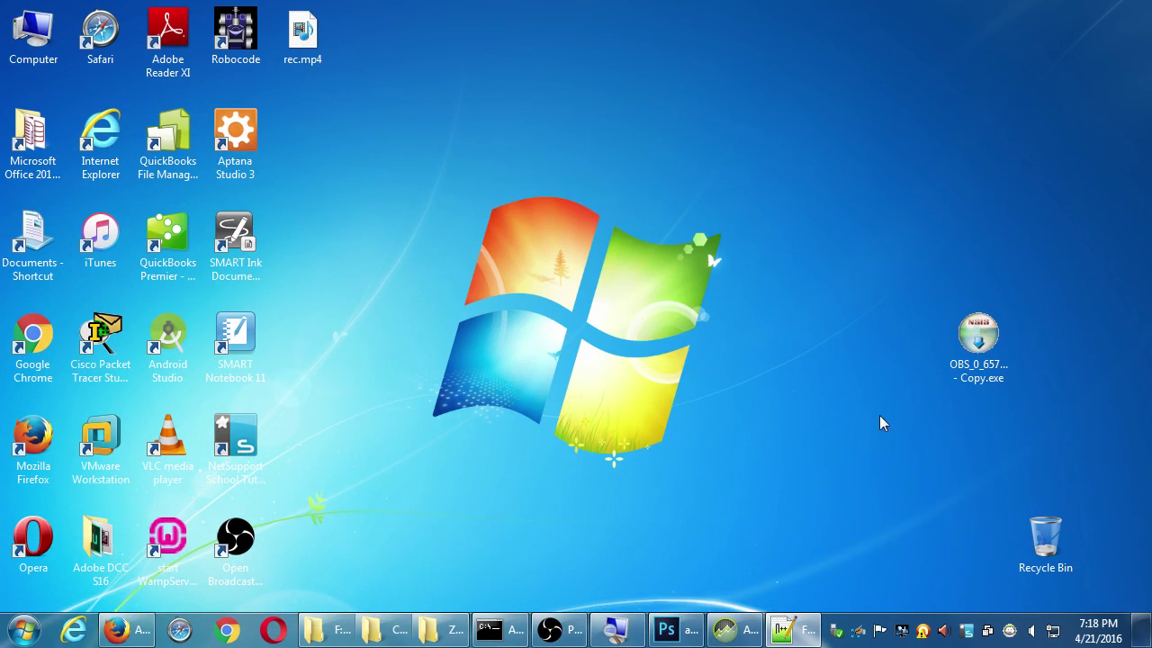
pyautogui.click(791, 629)
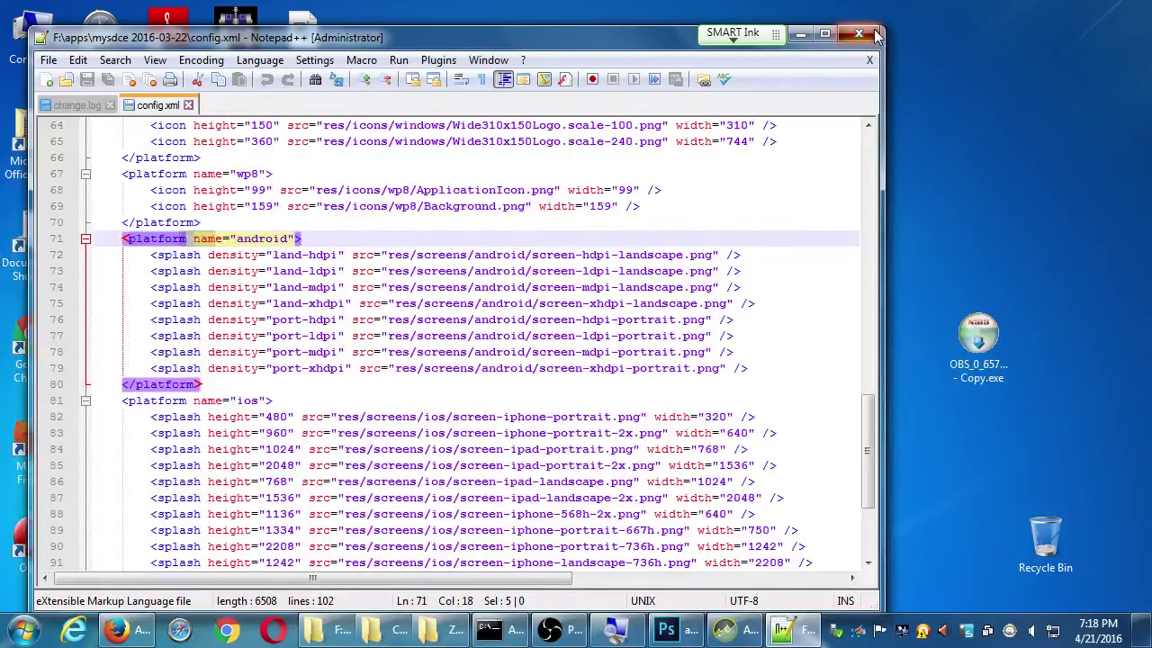
pyautogui.click(876, 34)
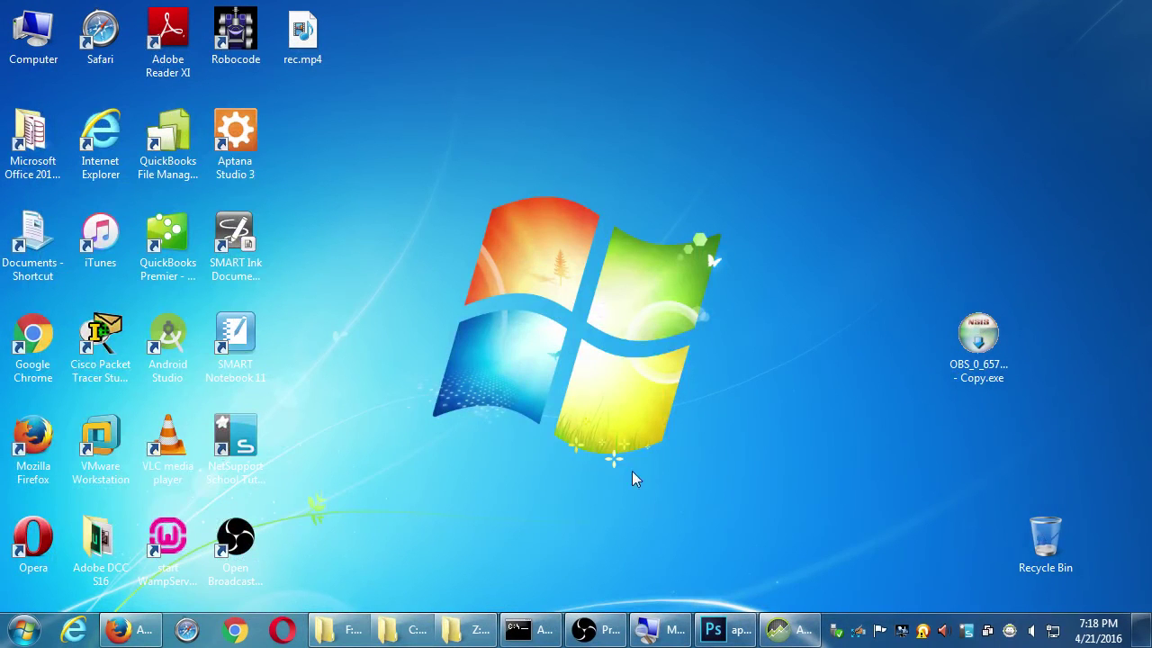
# Arrange the folder windows and go up to the HP_32GB (F:) drive root
pyautogui.click(346, 630)
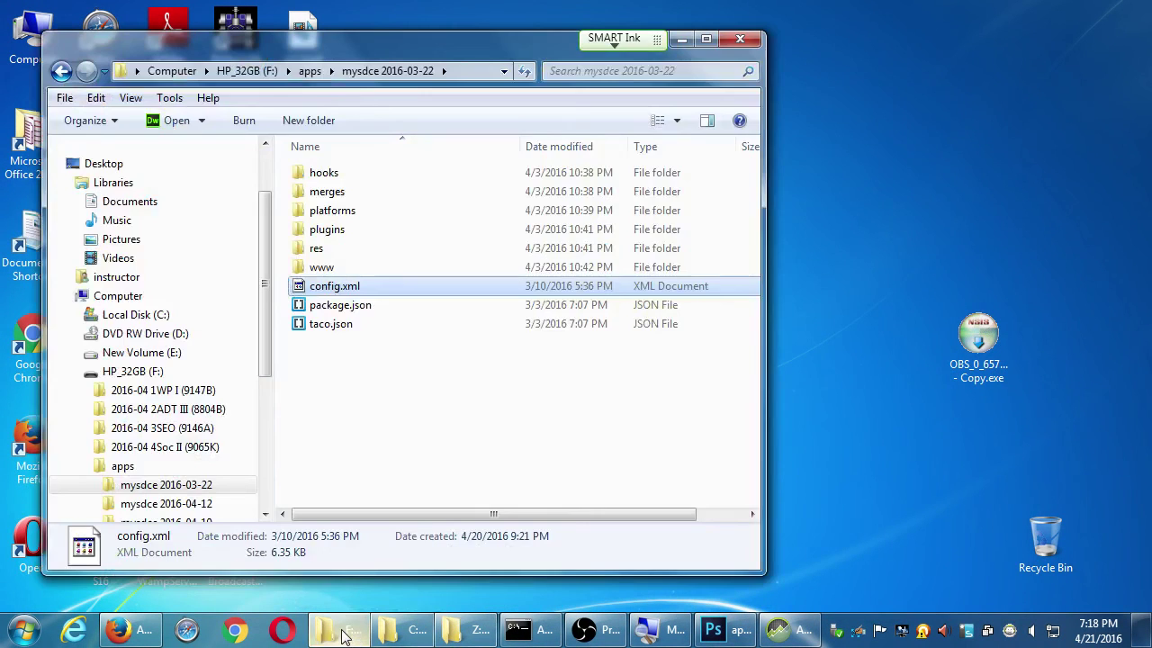
pyautogui.click(410, 632)
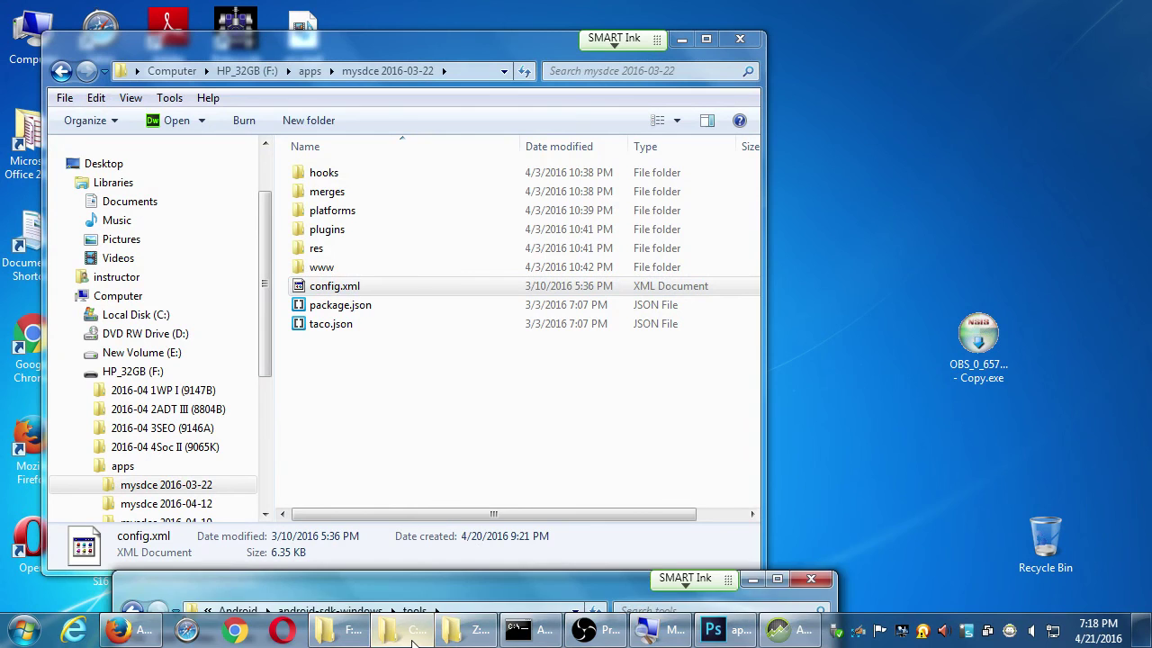
pyautogui.moveTo(731, 581); pyautogui.dragTo(918, 106)
pyautogui.click(939, 105)
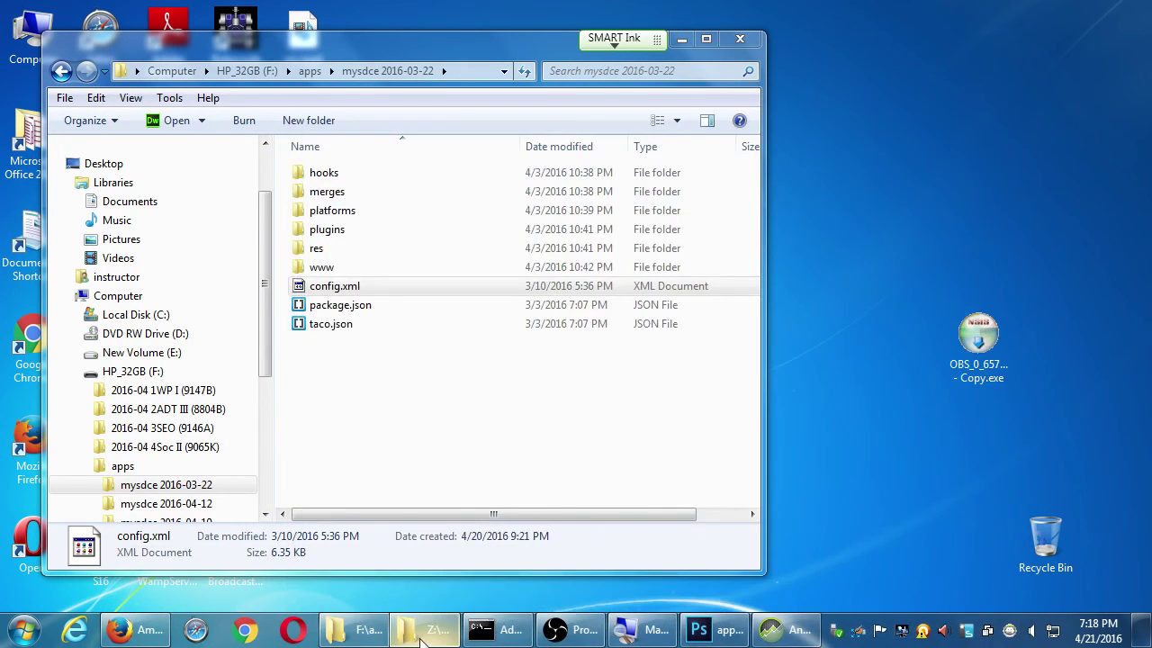
pyautogui.click(423, 633)
pyautogui.click(461, 423)
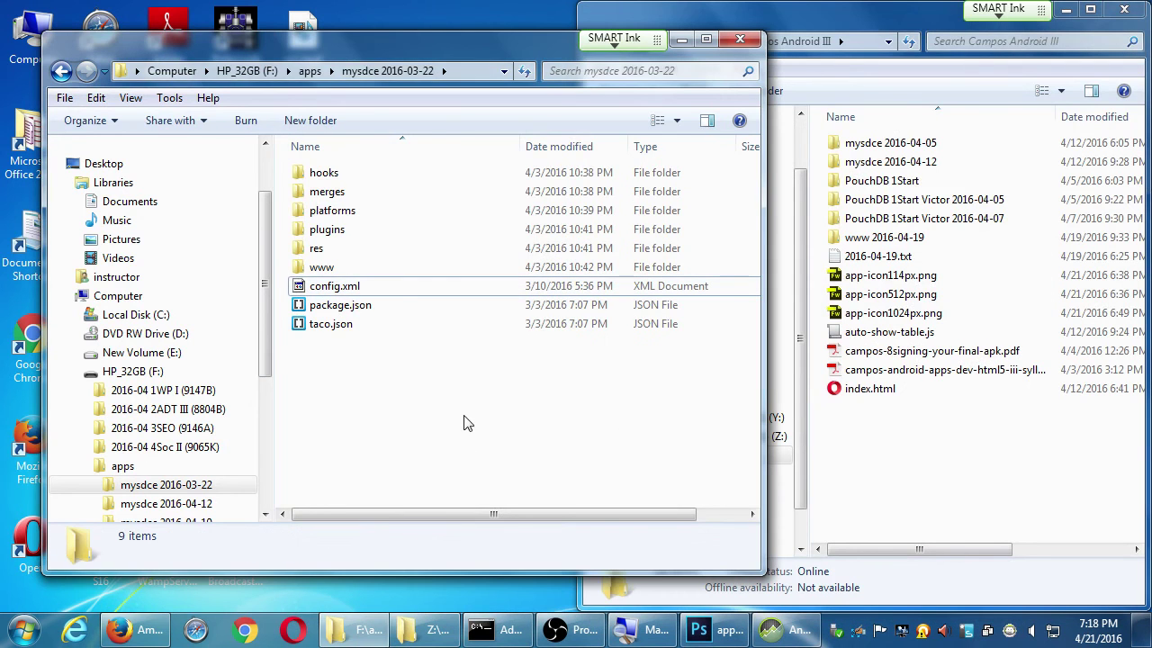
pyautogui.click(246, 70)
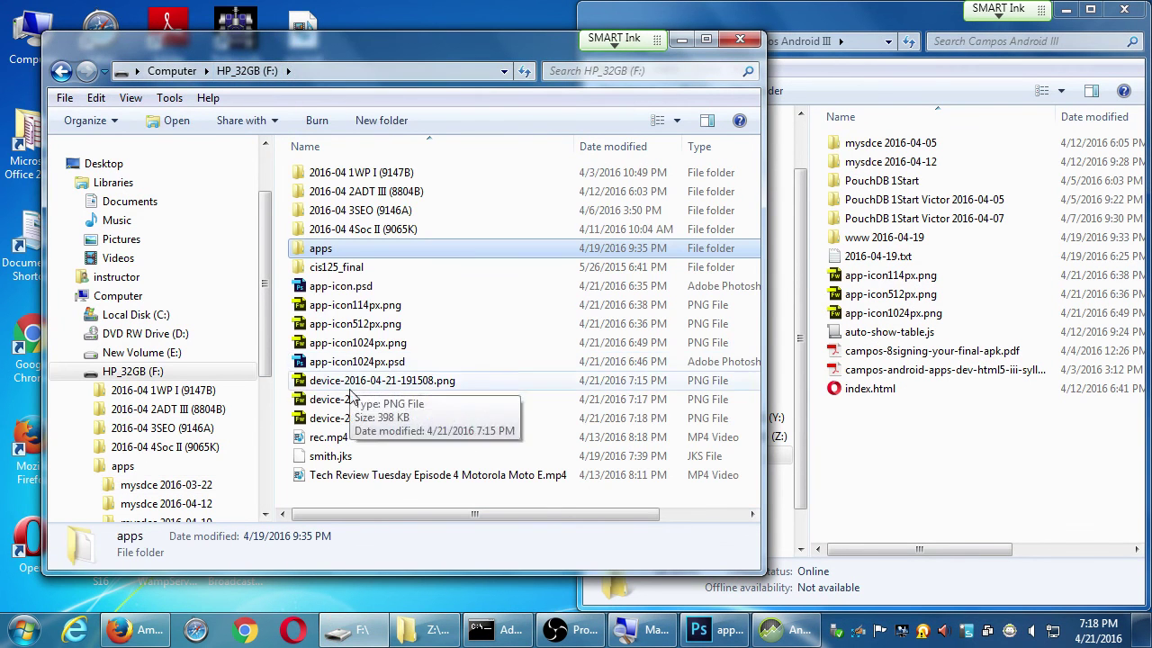
# Copy the three device-2016-04-21 screenshot PNGs into the Campos Android III window
pyautogui.click(405, 379)
pyautogui.keyDown('shift'); pyautogui.click(439, 419); pyautogui.keyUp('shift')
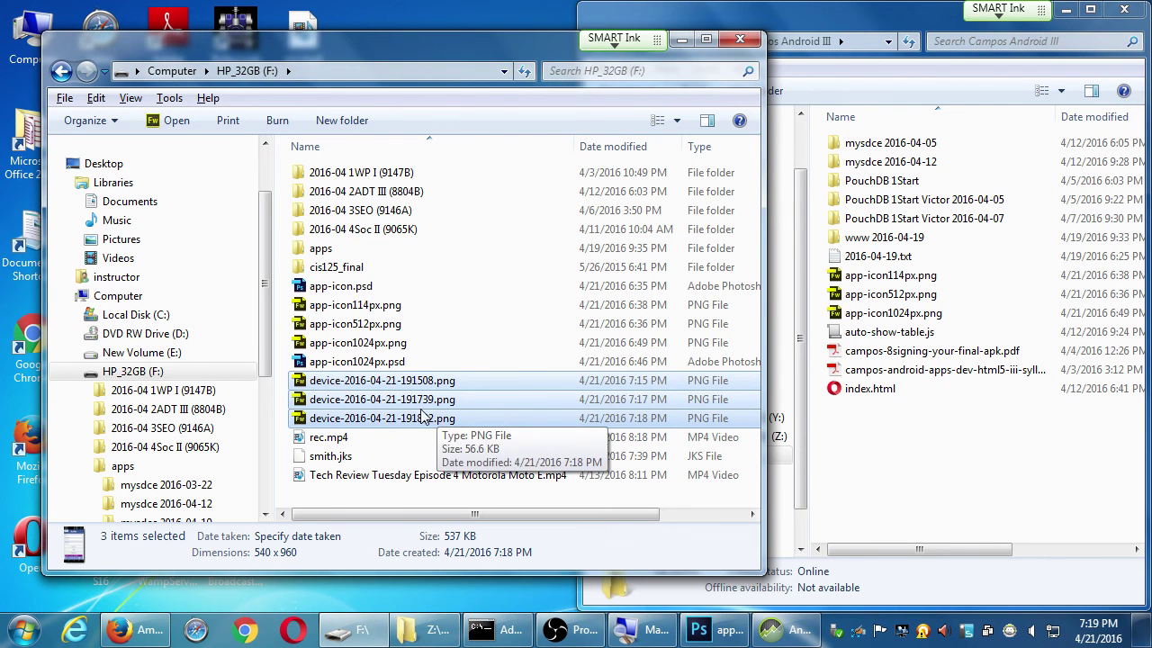
pyautogui.moveTo(425, 416); pyautogui.dragTo(951, 479)
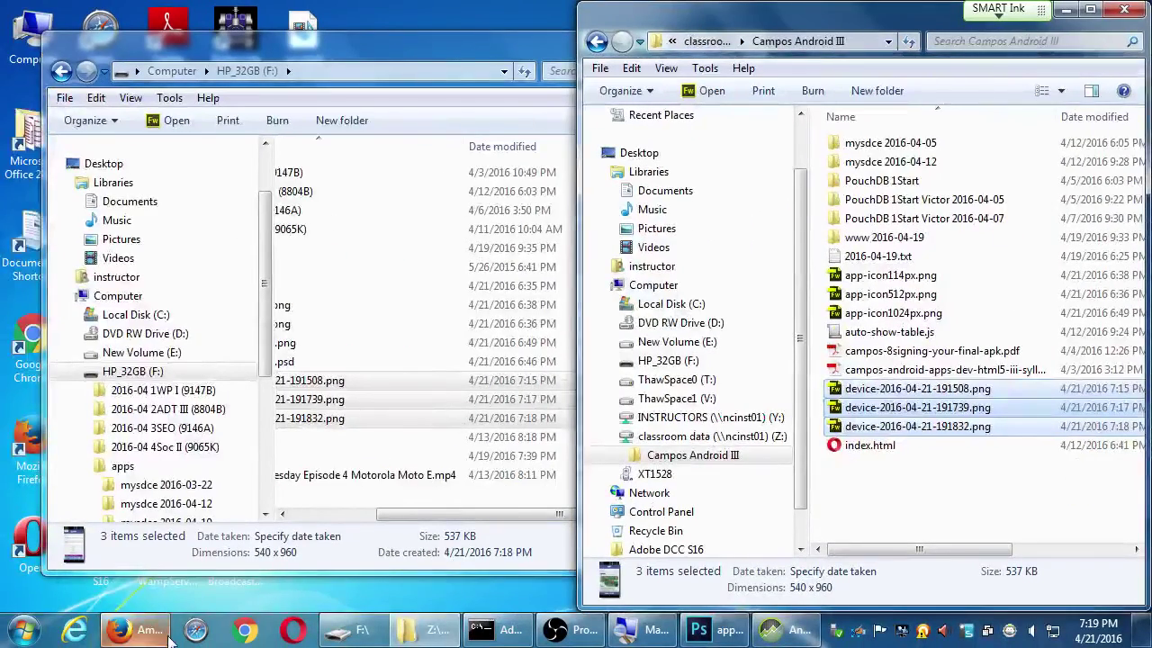
# Switch to the Amazon multimedia page in Firefox, then open a new Computer window with Win+E
pyautogui.click(135, 630)
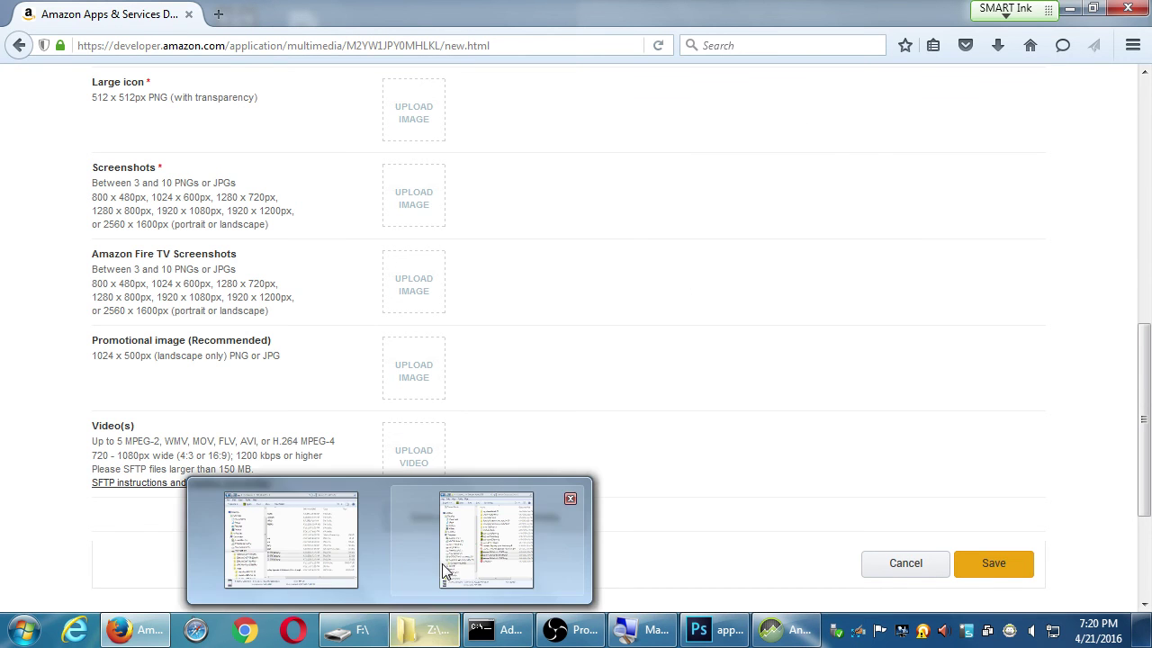
pyautogui.press('super+e')
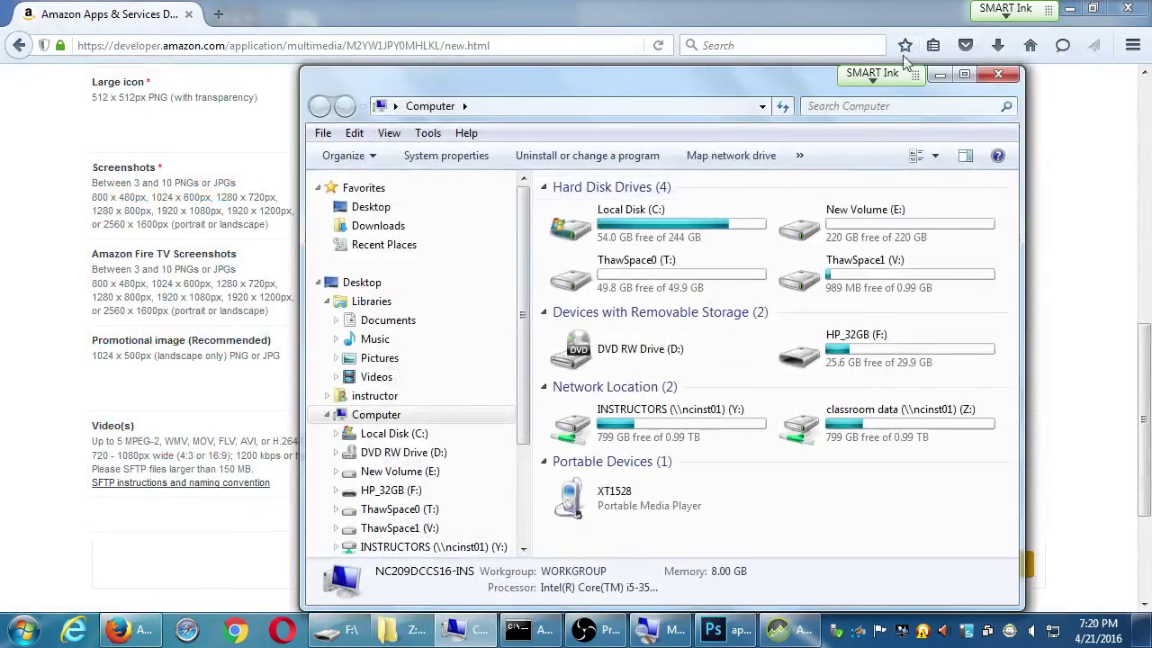
# Browse to C:\Program Files (x86)\Android\android-sdk-windows and launch AVD Manager.exe
pyautogui.doubleClick(958, 70)
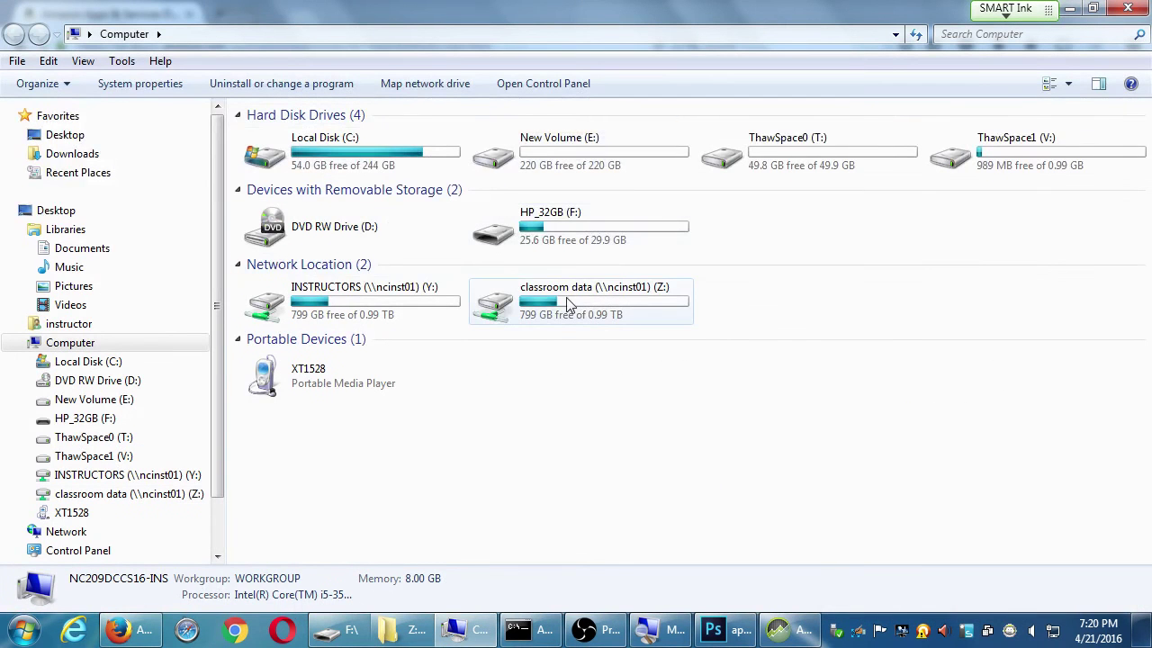
pyautogui.doubleClick(389, 167)
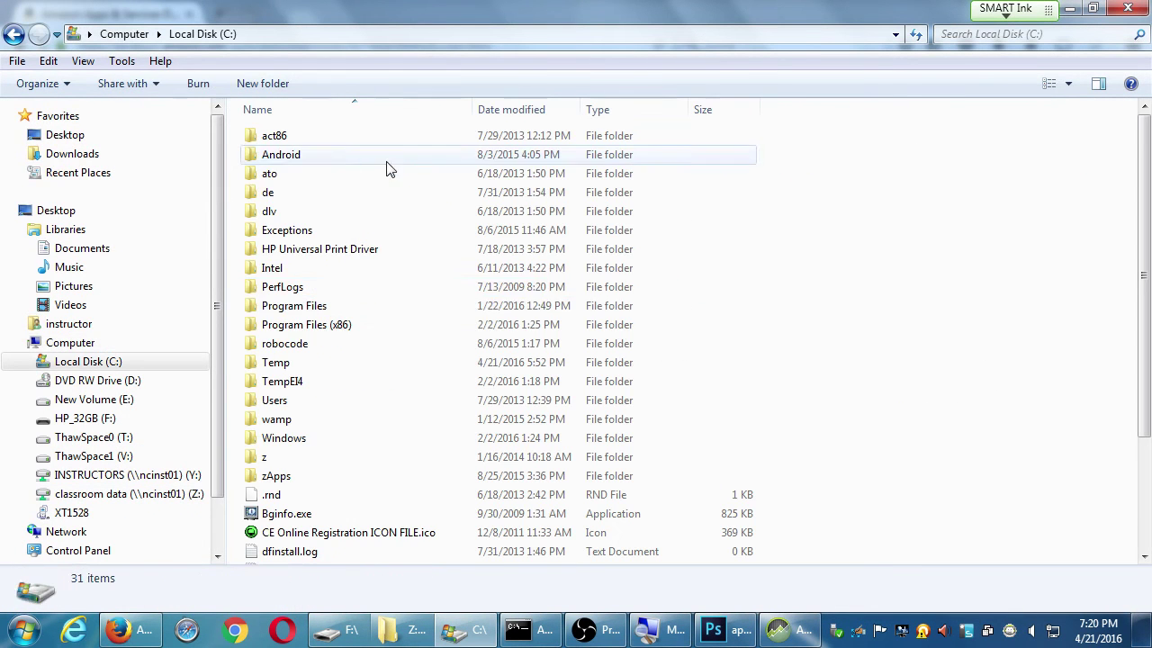
pyautogui.click(333, 307)
pyautogui.doubleClick(340, 325)
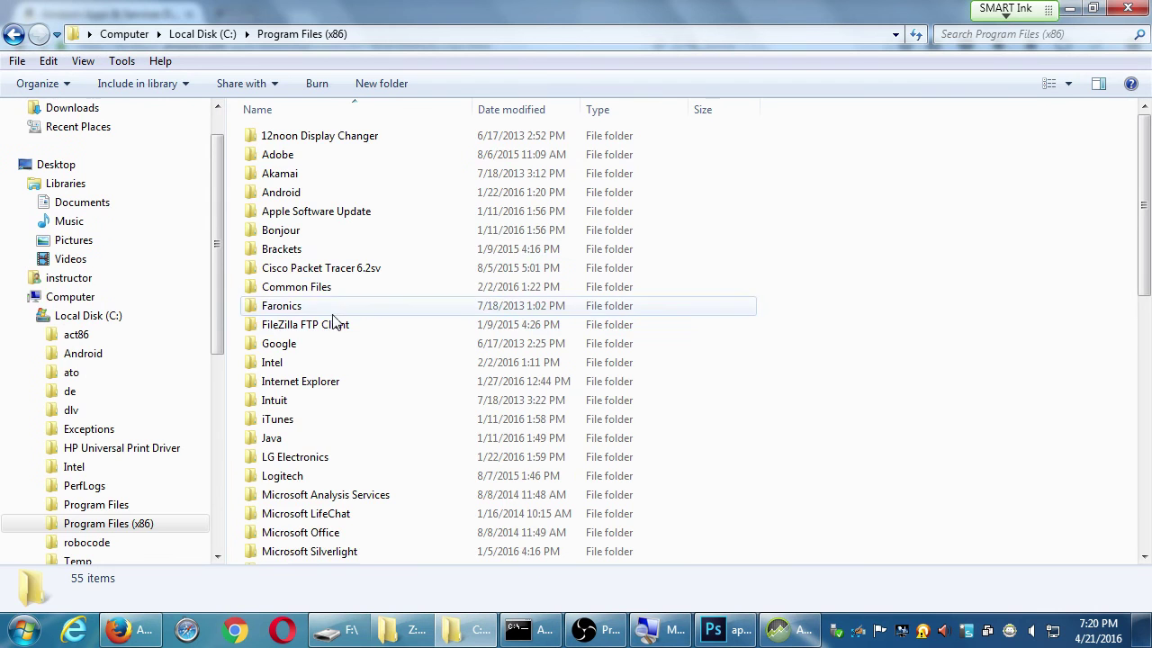
pyautogui.doubleClick(270, 192)
pyautogui.doubleClick(315, 138)
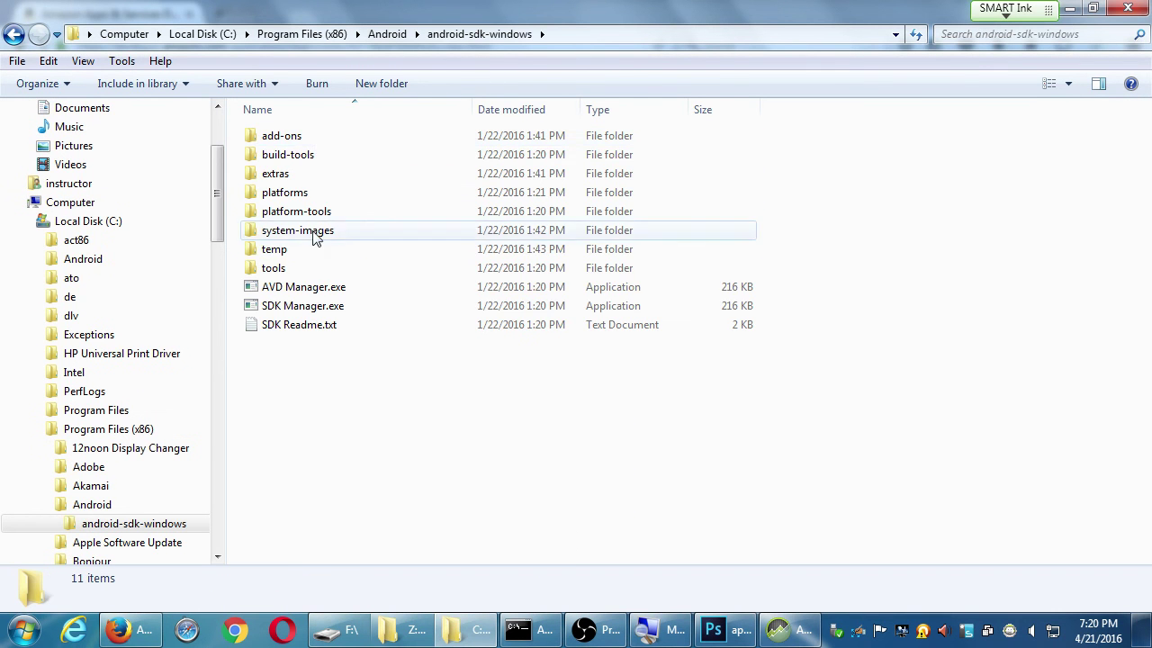
pyautogui.click(304, 290)
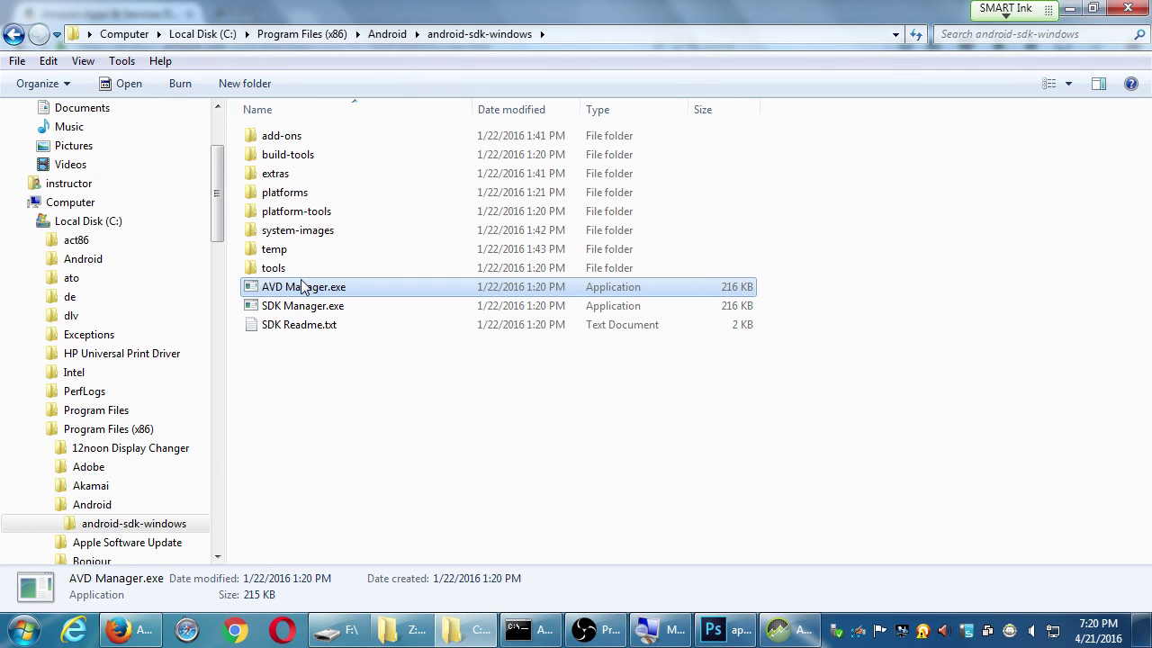
pyautogui.doubleClick(304, 286)
pyautogui.click(246, 131)
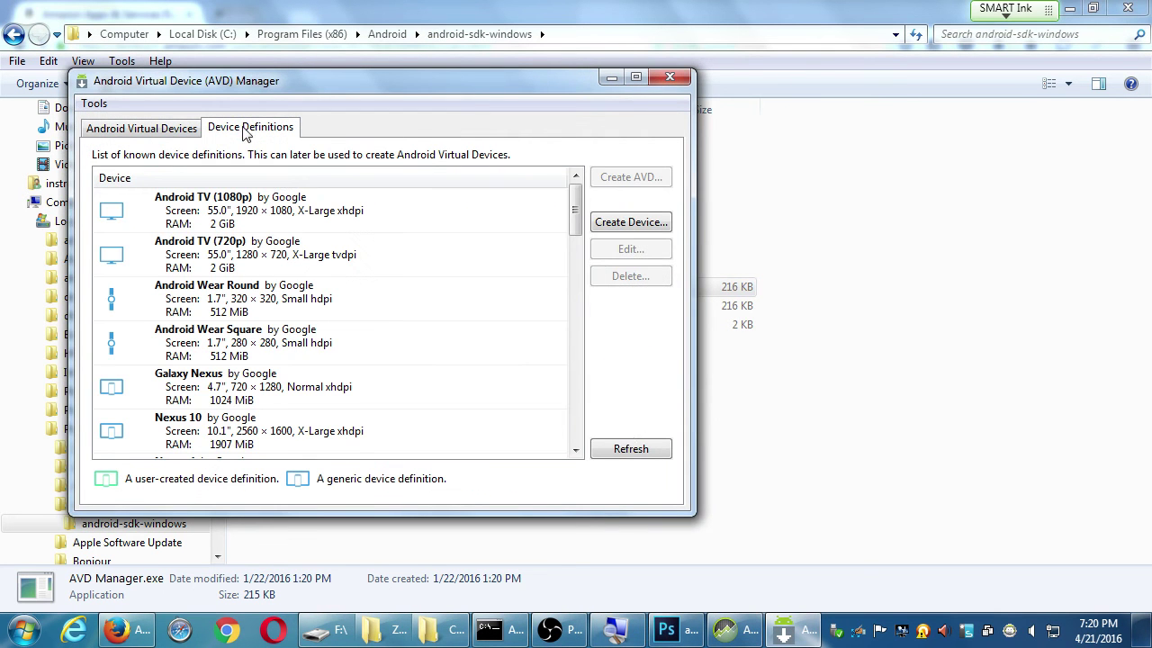
pyautogui.scroll(-5, 580, 443)
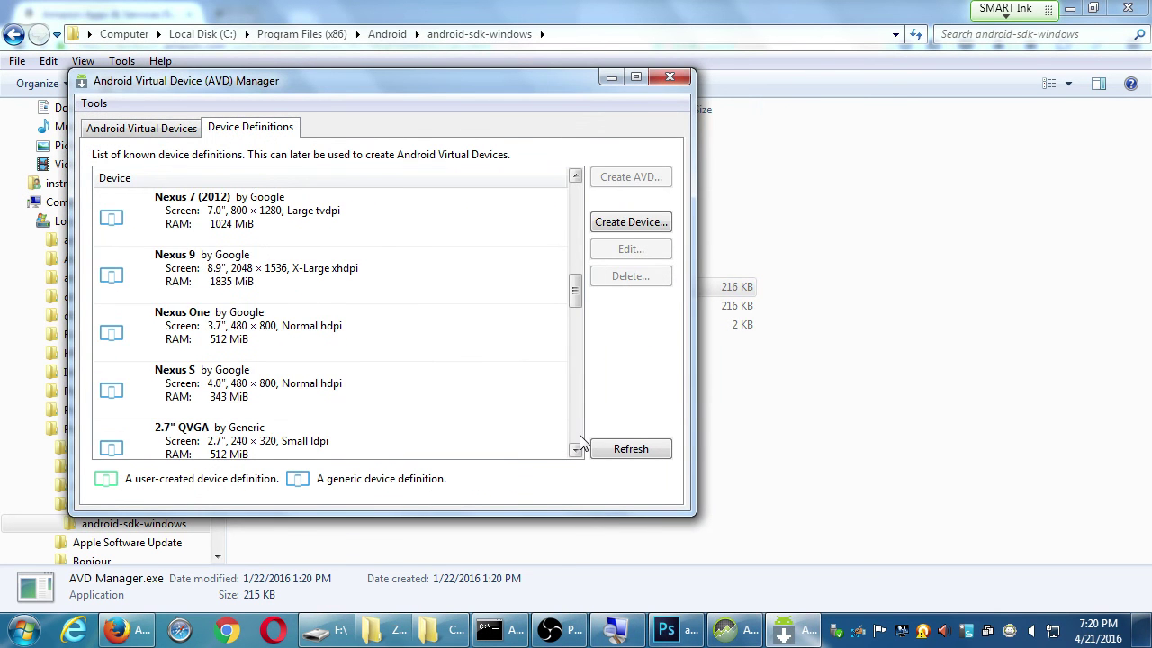
pyautogui.scroll(-2, 581, 443)
pyautogui.click(214, 385)
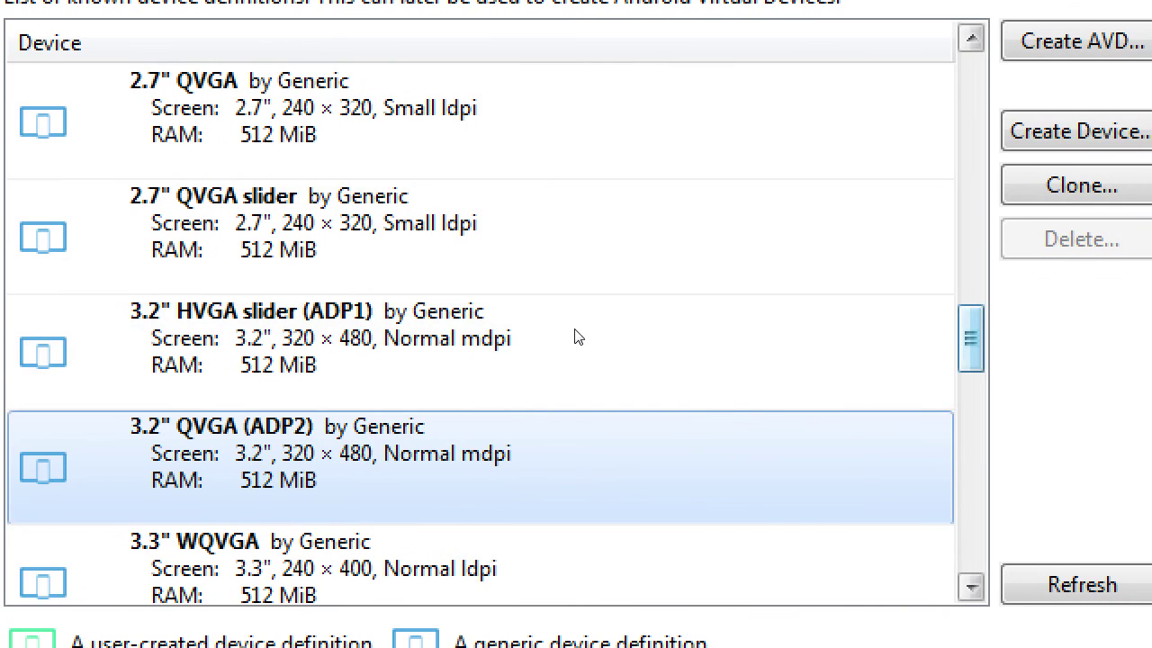
pyautogui.scroll(1, 597, 328)
pyautogui.scroll(1, 577, 307)
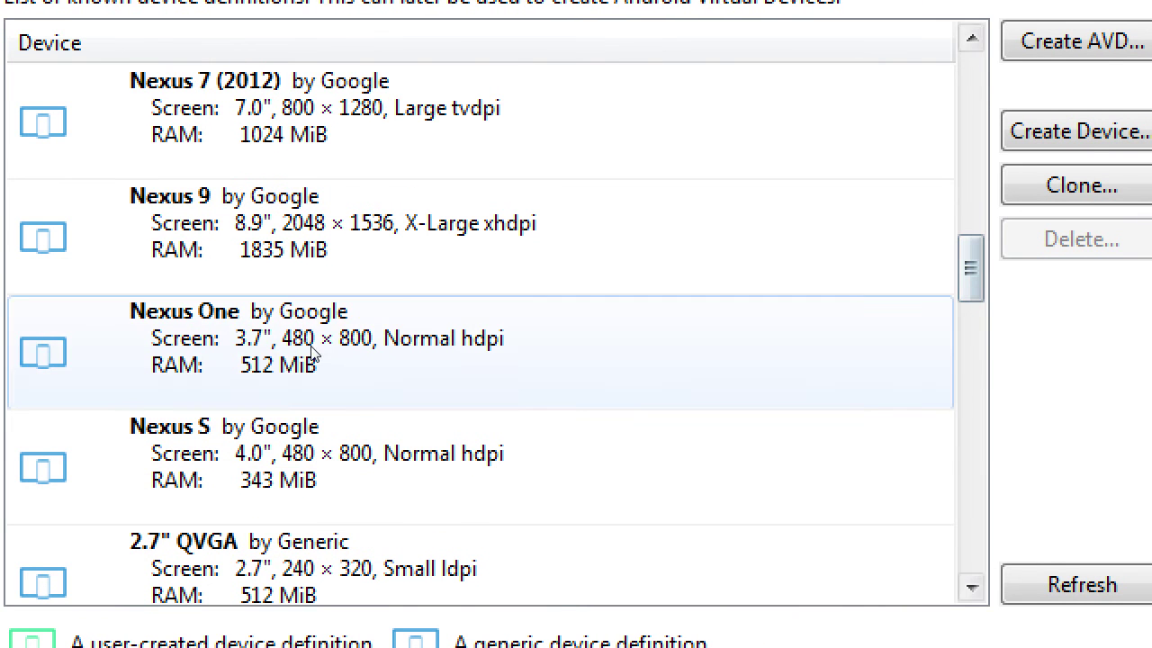
pyautogui.click(339, 341)
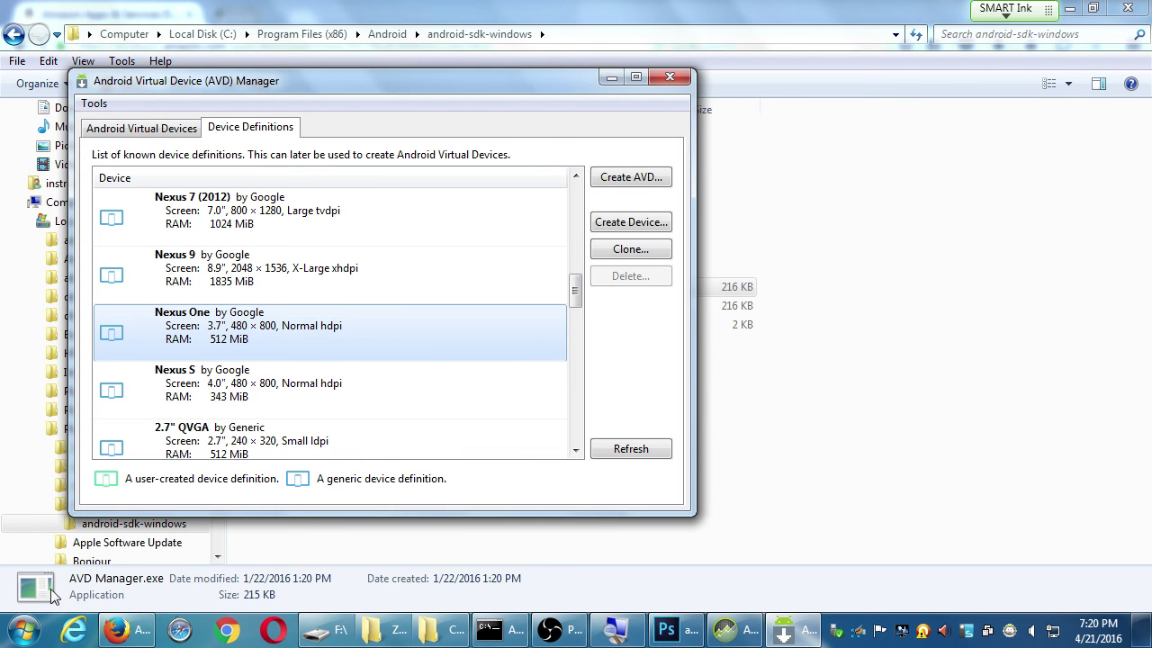
pyautogui.click(360, 535)
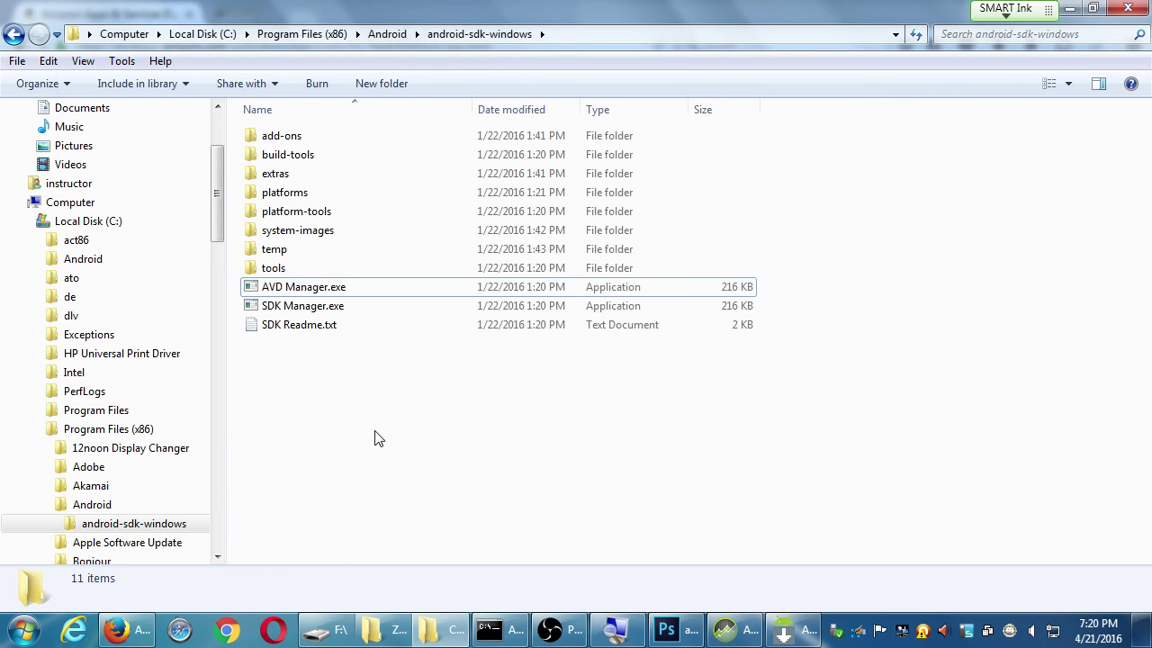
# Confirm device-2016-04-21-191508.png on HP_32GB is 540 × 960, then return to the Amazon page
pyautogui.click(666, 629)
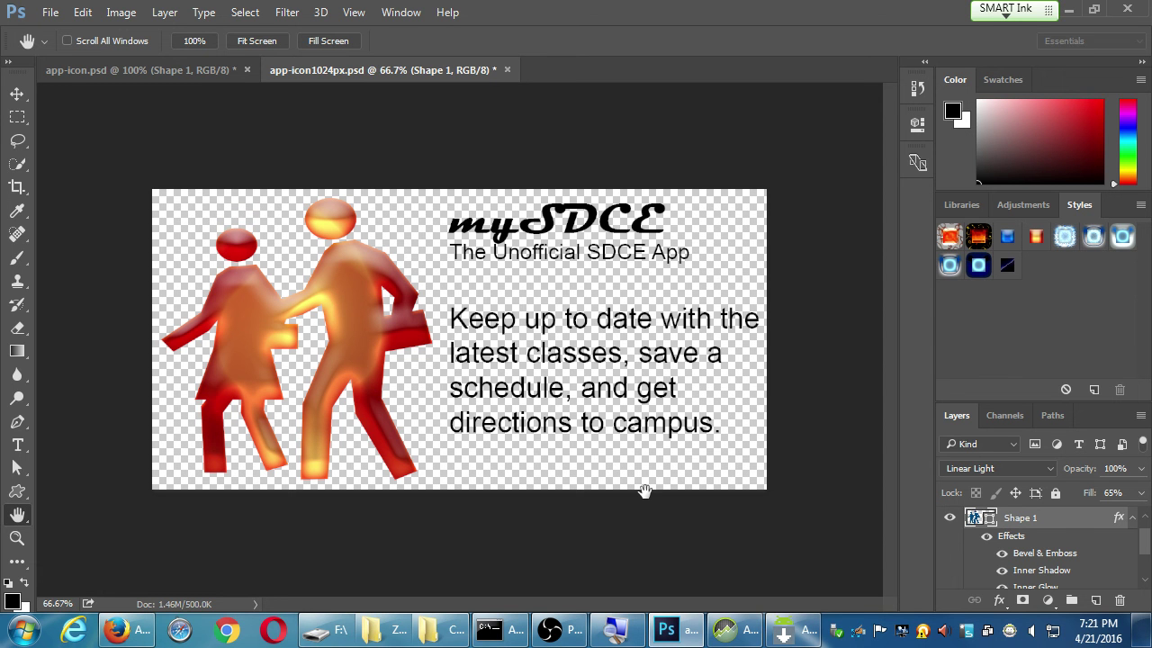
pyautogui.press('super+d')
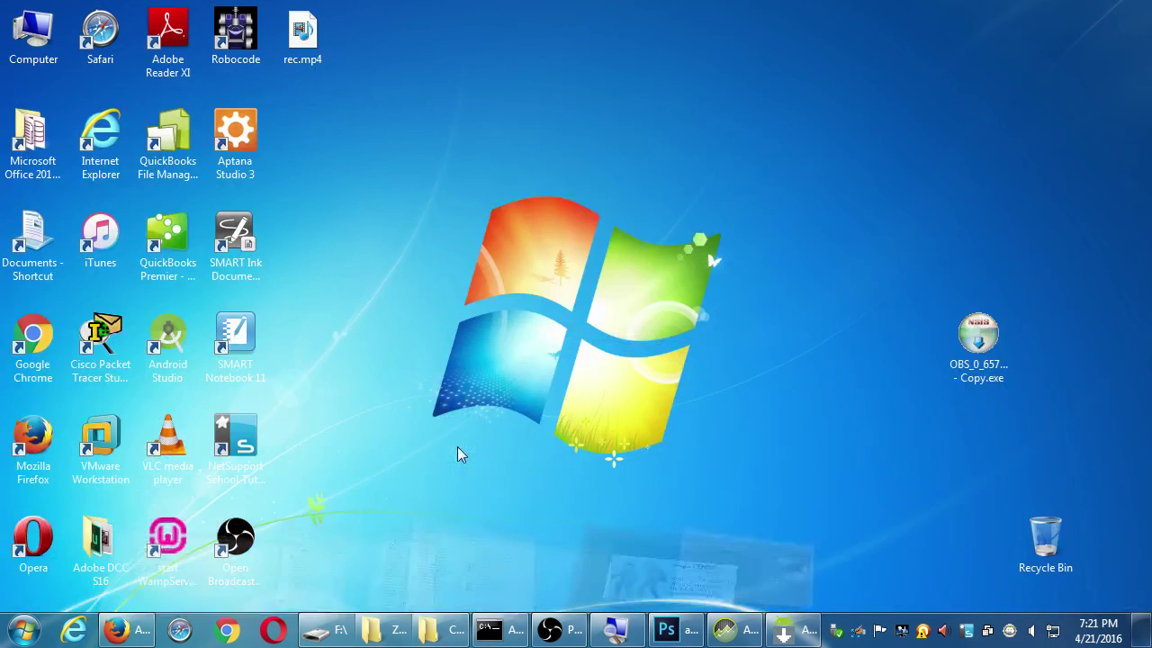
pyautogui.click(444, 632)
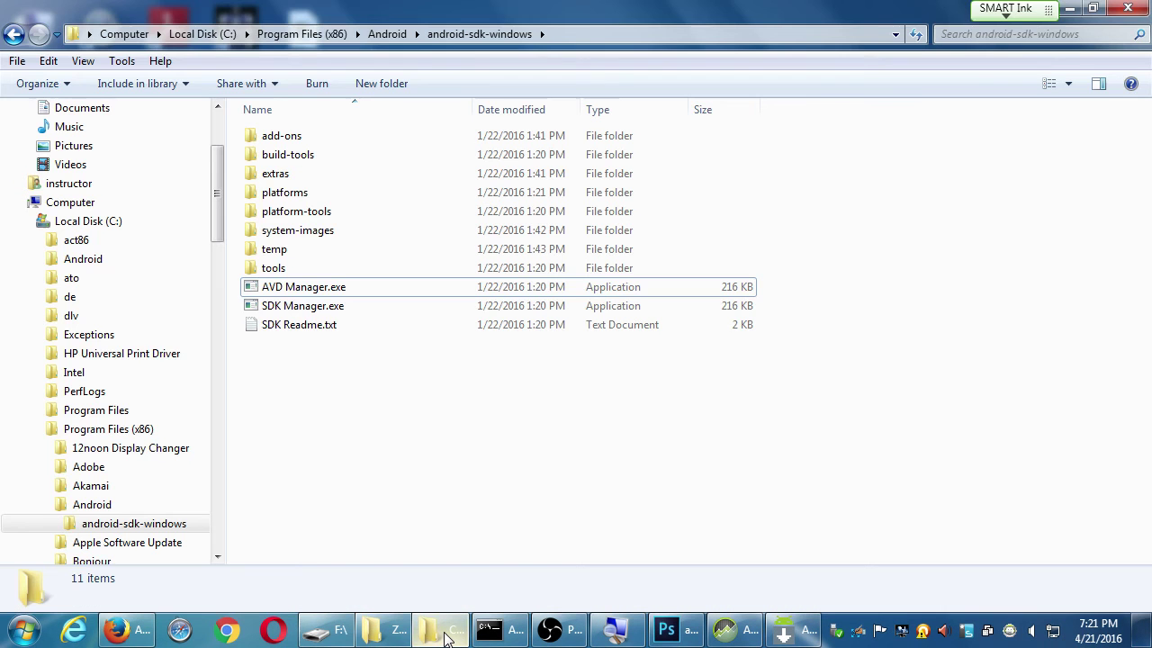
pyautogui.click(335, 636)
pyautogui.click(282, 514)
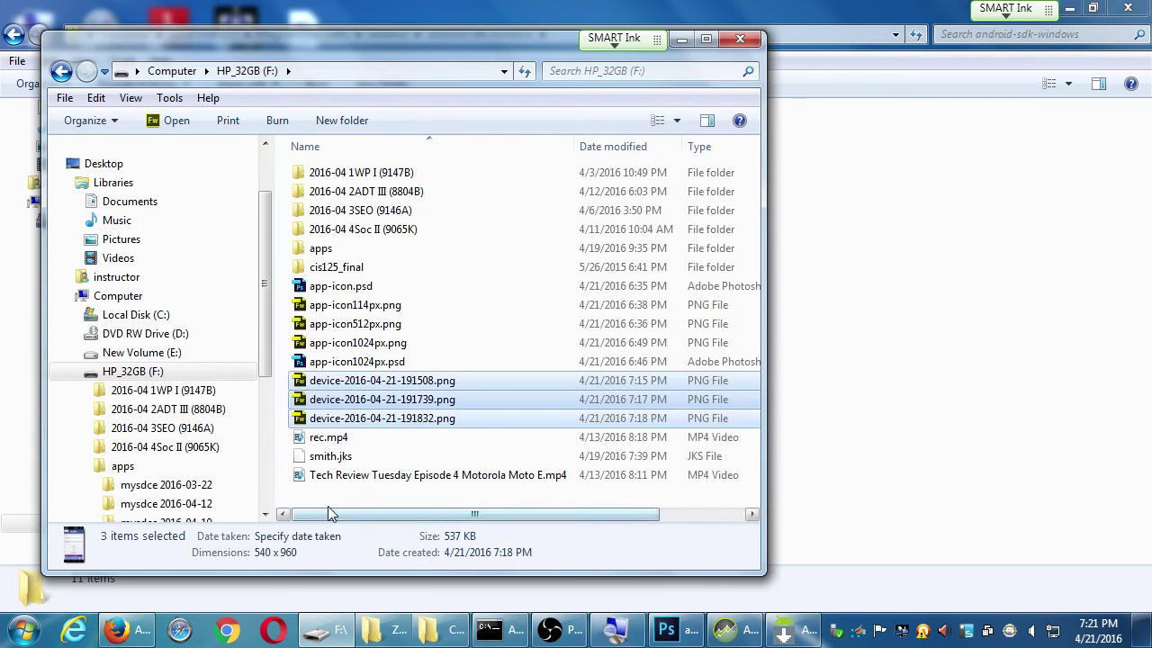
pyautogui.click(342, 381)
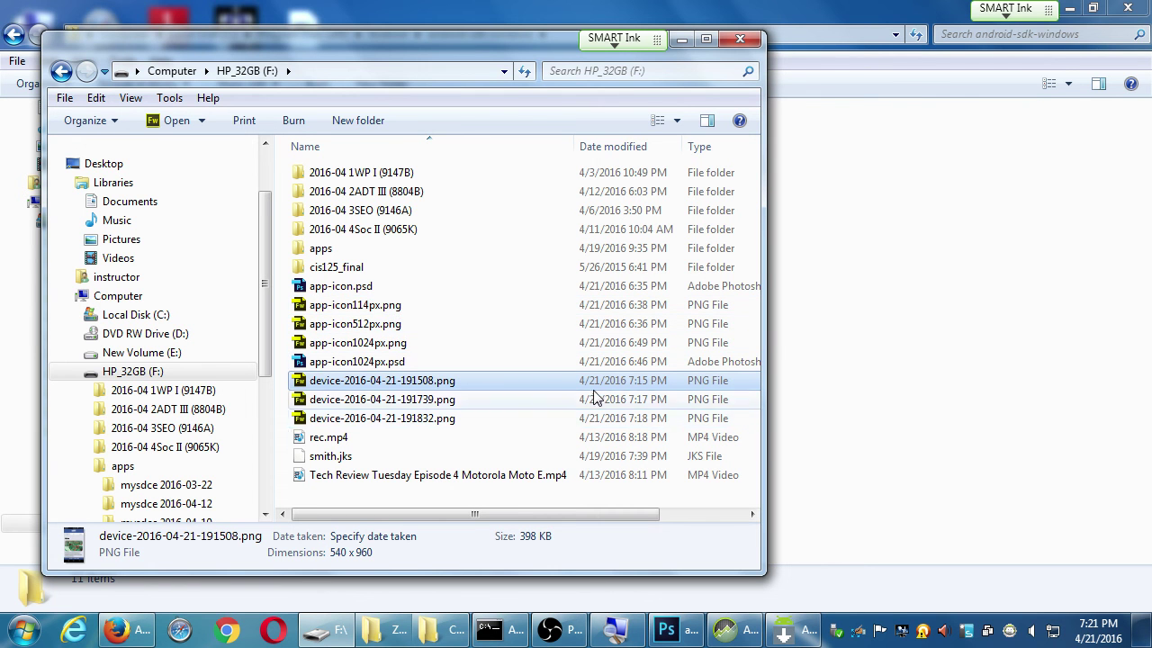
pyautogui.click(850, 308)
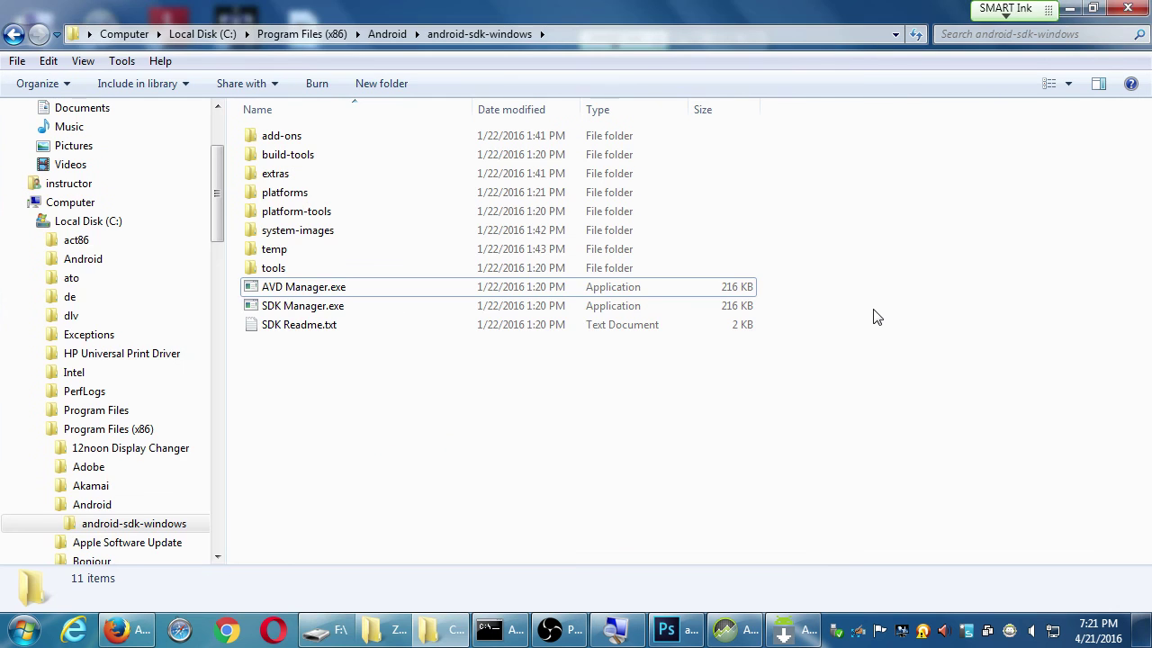
pyautogui.click(126, 630)
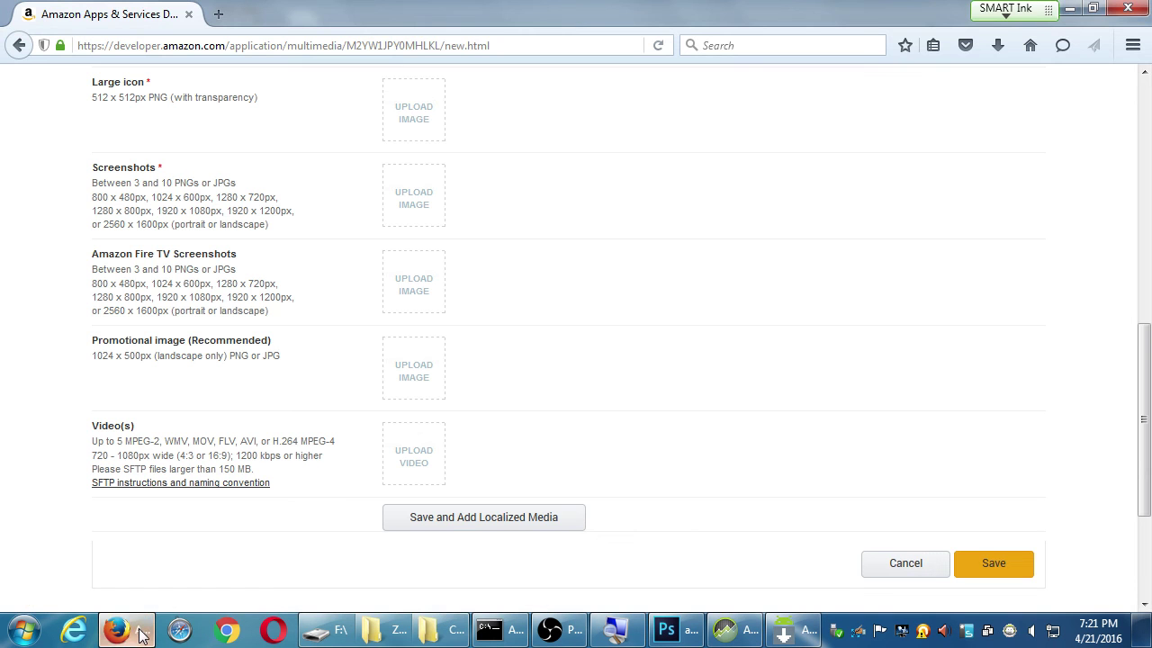
# Save the Images & Multimedia form and enter the account e-mail on the sign-in page
pyautogui.click(975, 563)
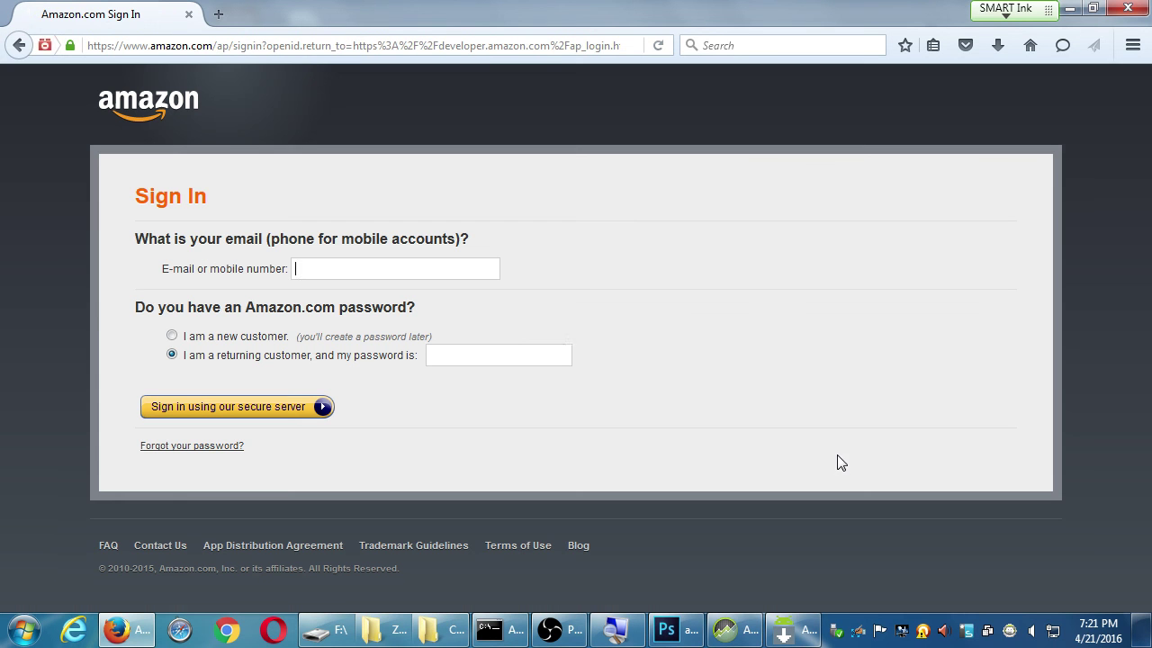
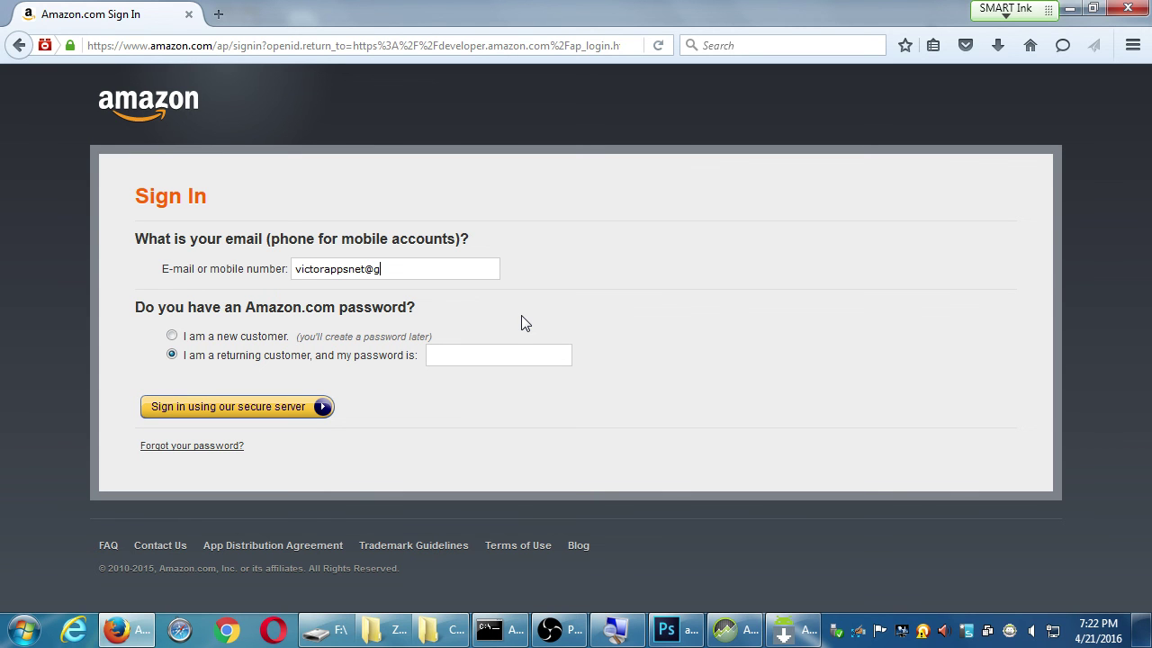
# Enter the account password, sign in, and go to the My Apps list
pyautogui.press('Tab')
pyautogui.write('*******')
pyautogui.hotkey('ctrl', 'a')
pyautogui.write('*********')
pyautogui.press('Return')
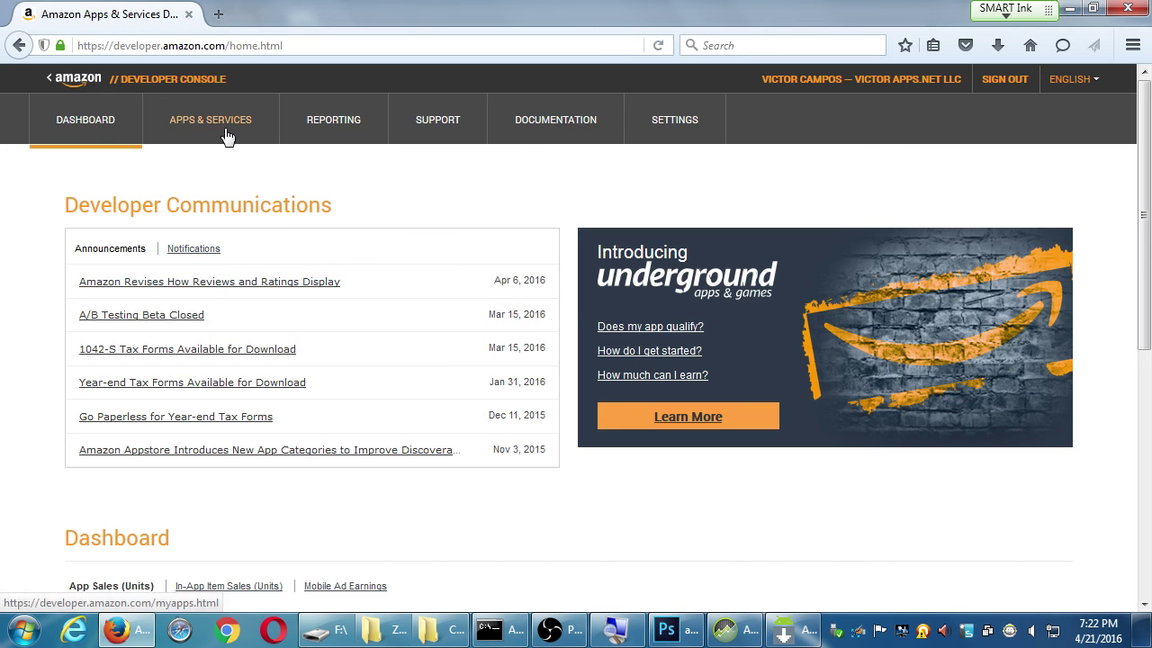
pyautogui.click(227, 135)
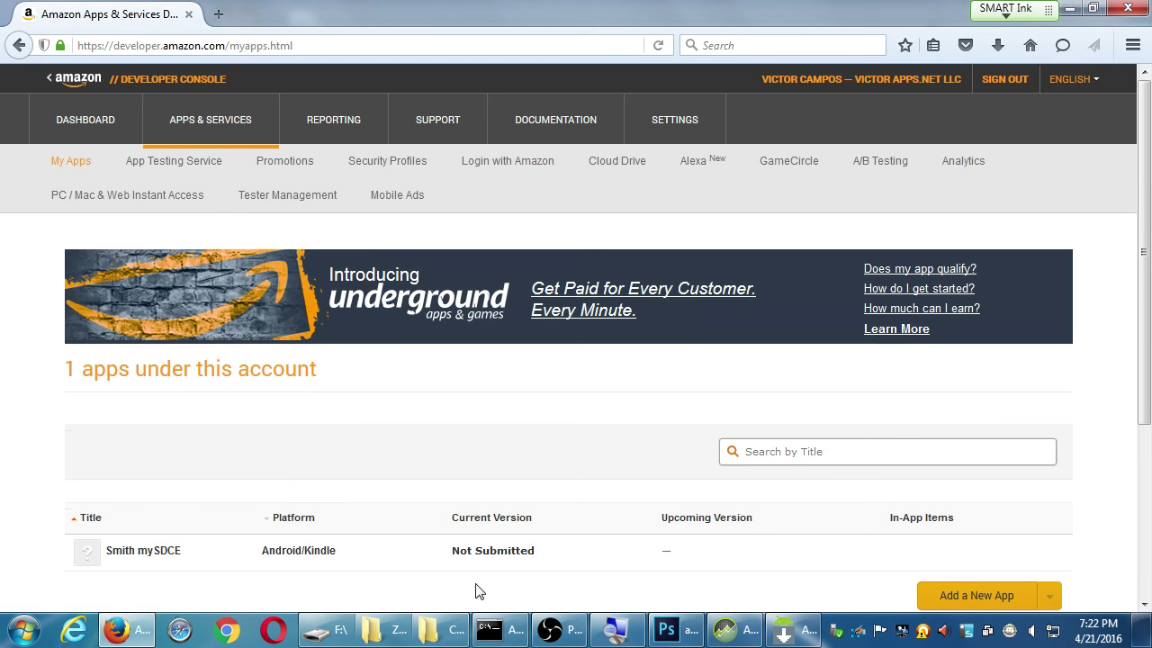
# Save Smith mySDCE's Images & Multimedia tab and start a Screenshots image upload
pyautogui.click(324, 552)
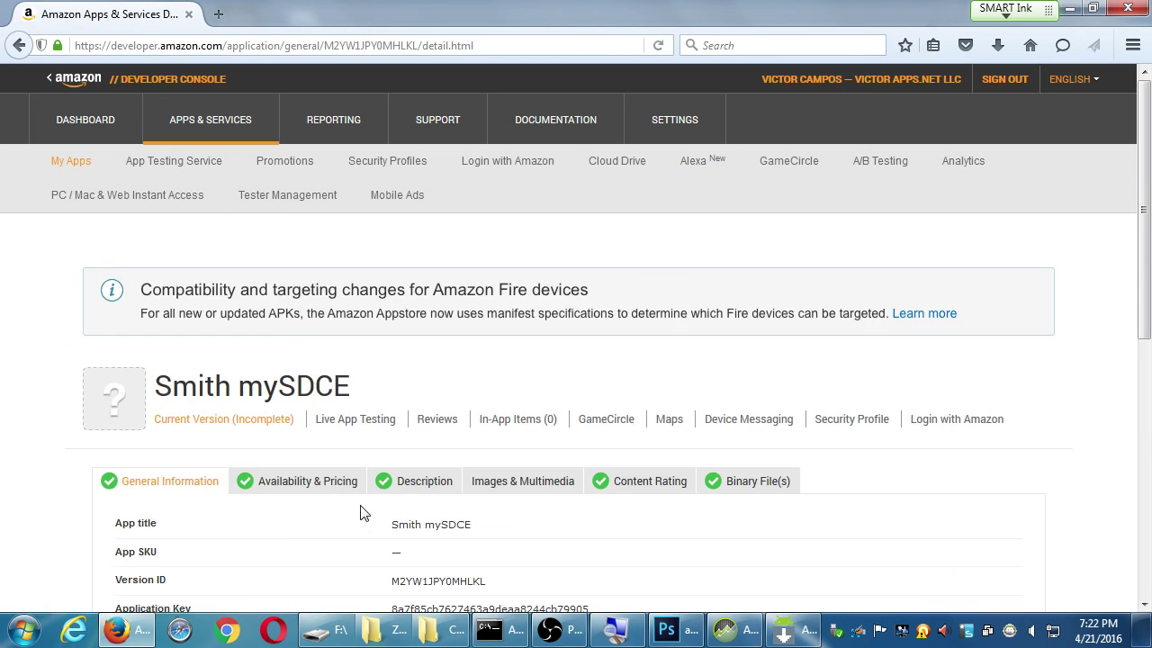
pyautogui.click(526, 479)
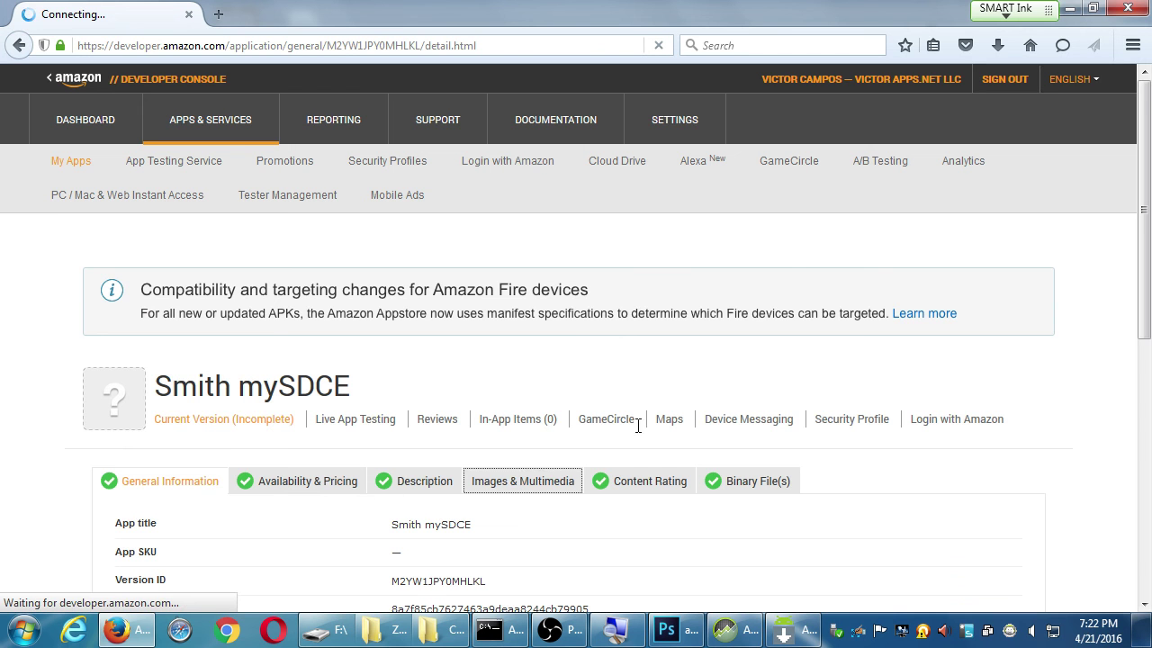
pyautogui.scroll(-15, 933, 469)
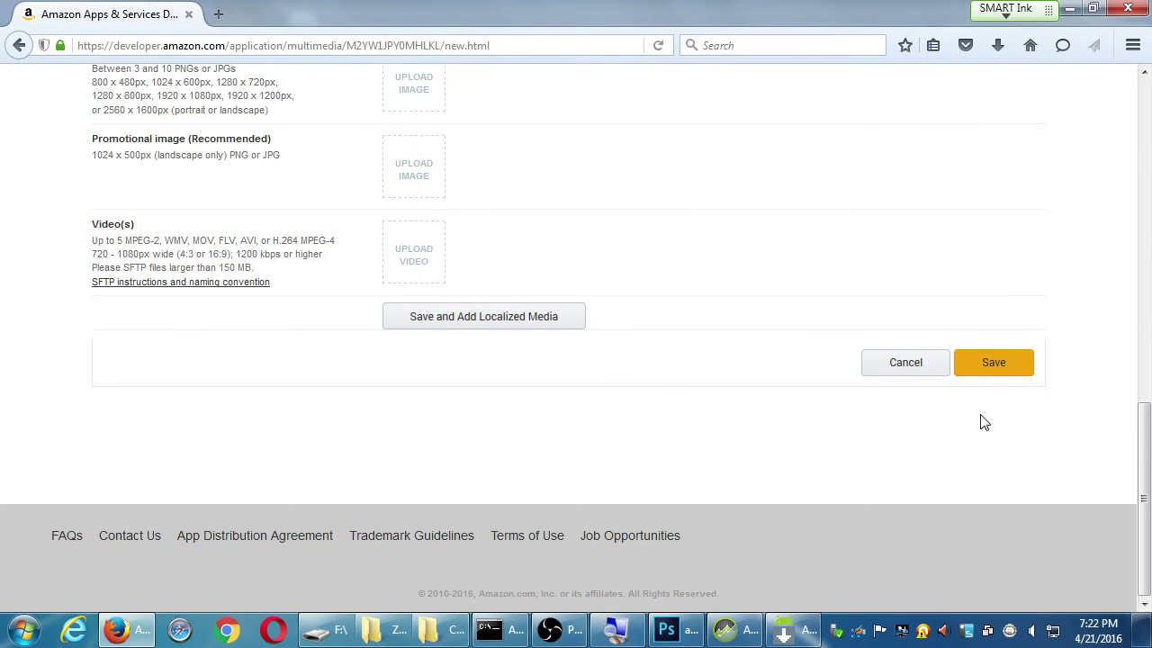
pyautogui.click(991, 369)
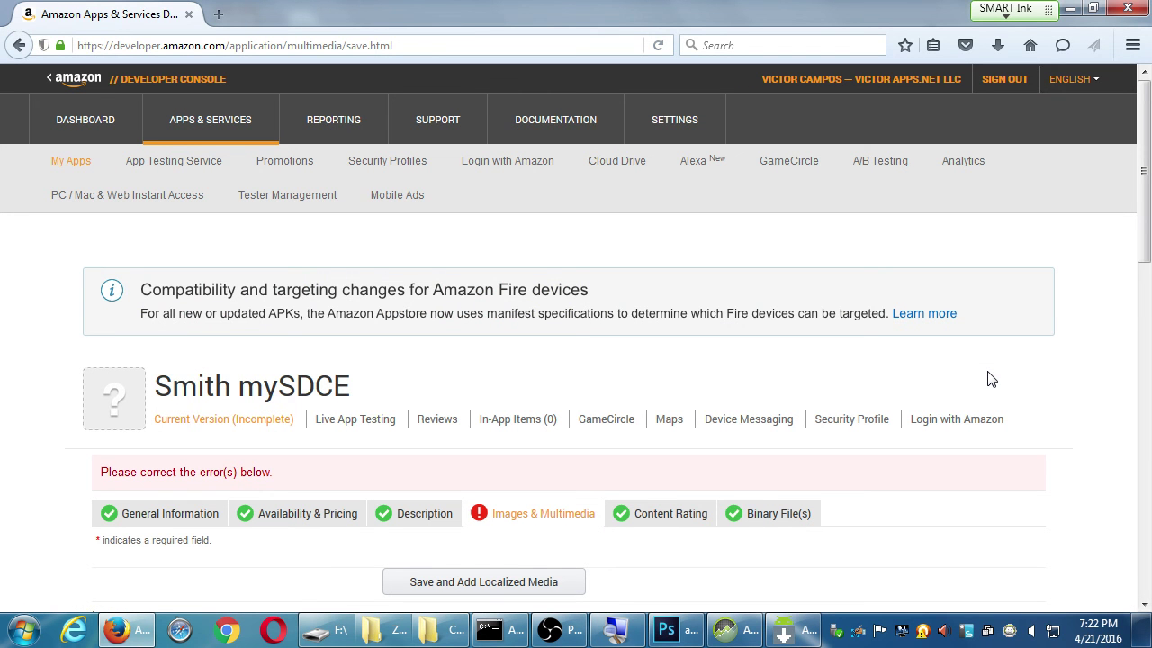
pyautogui.scroll(-8, 991, 379)
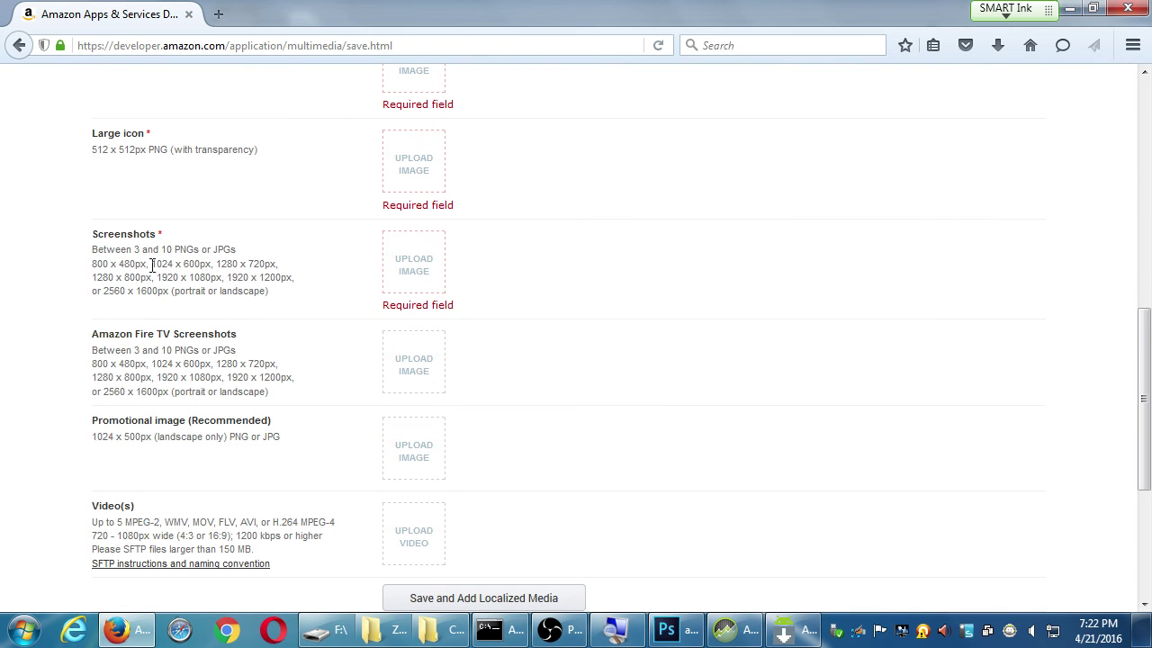
pyautogui.click(405, 263)
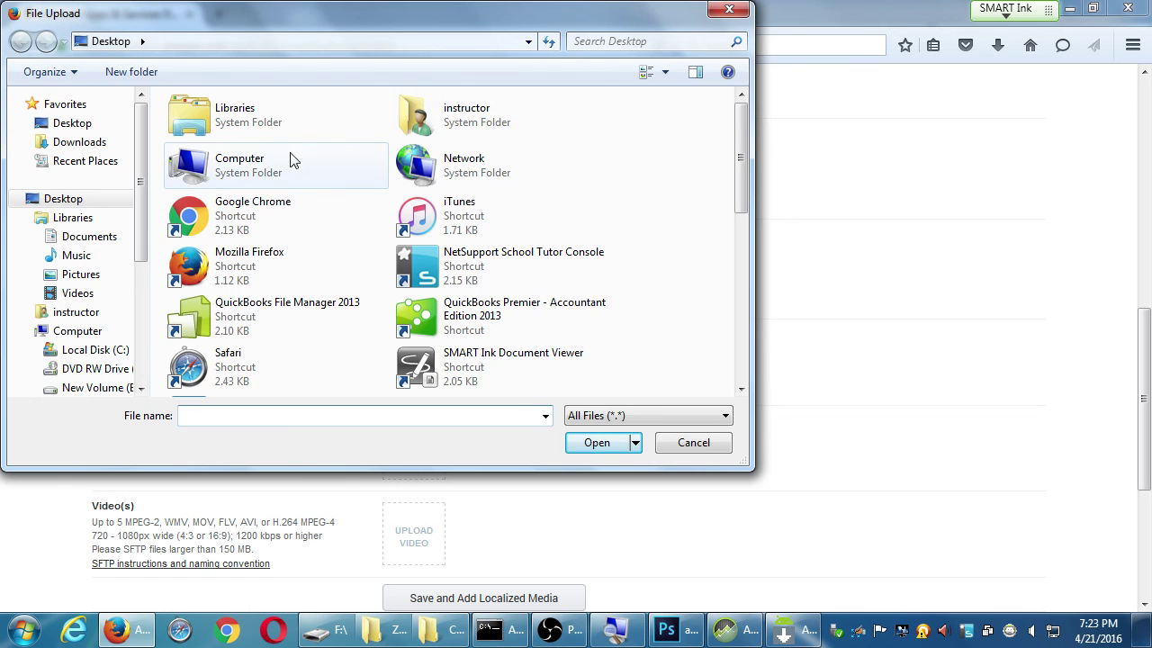
# Upload device-2016-04-21-191508.png from the HP_32GB (F:) drive as a screenshot
pyautogui.doubleClick(258, 166)
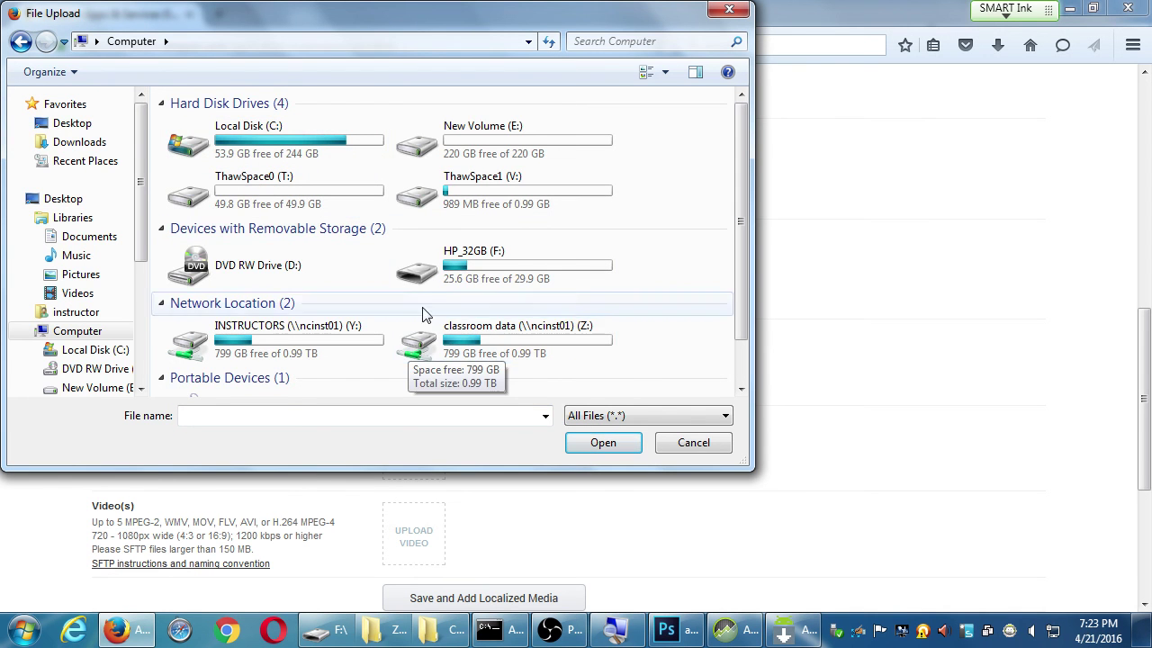
pyautogui.click(447, 274)
pyautogui.doubleClick(447, 275)
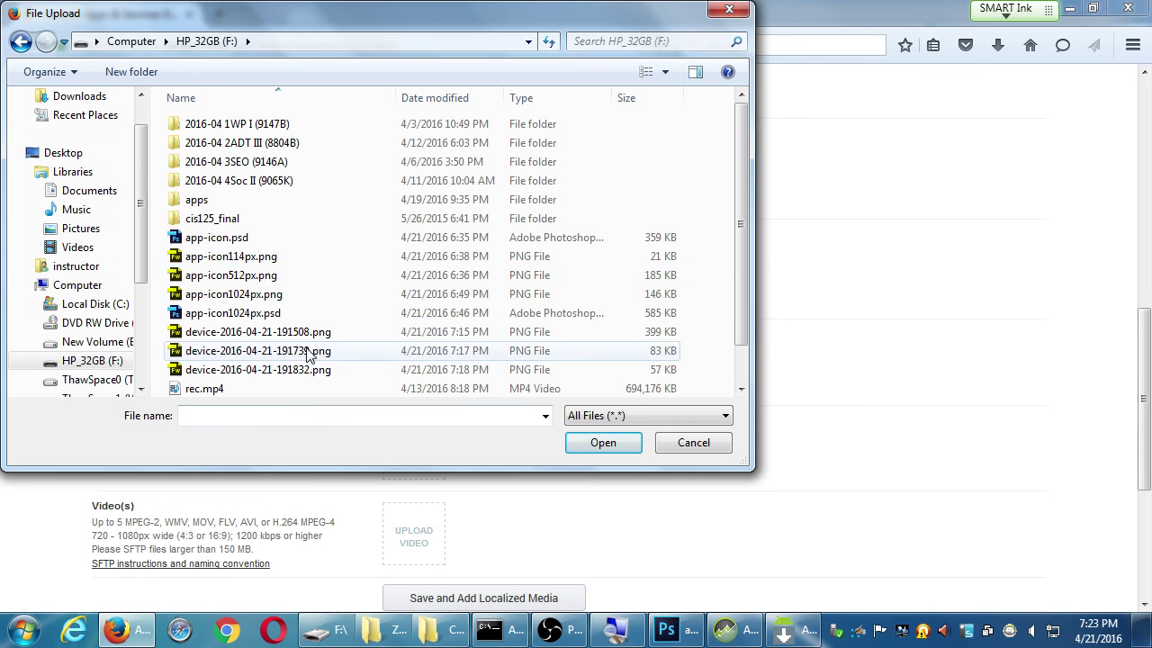
pyautogui.click(317, 333)
pyautogui.doubleClick(317, 333)
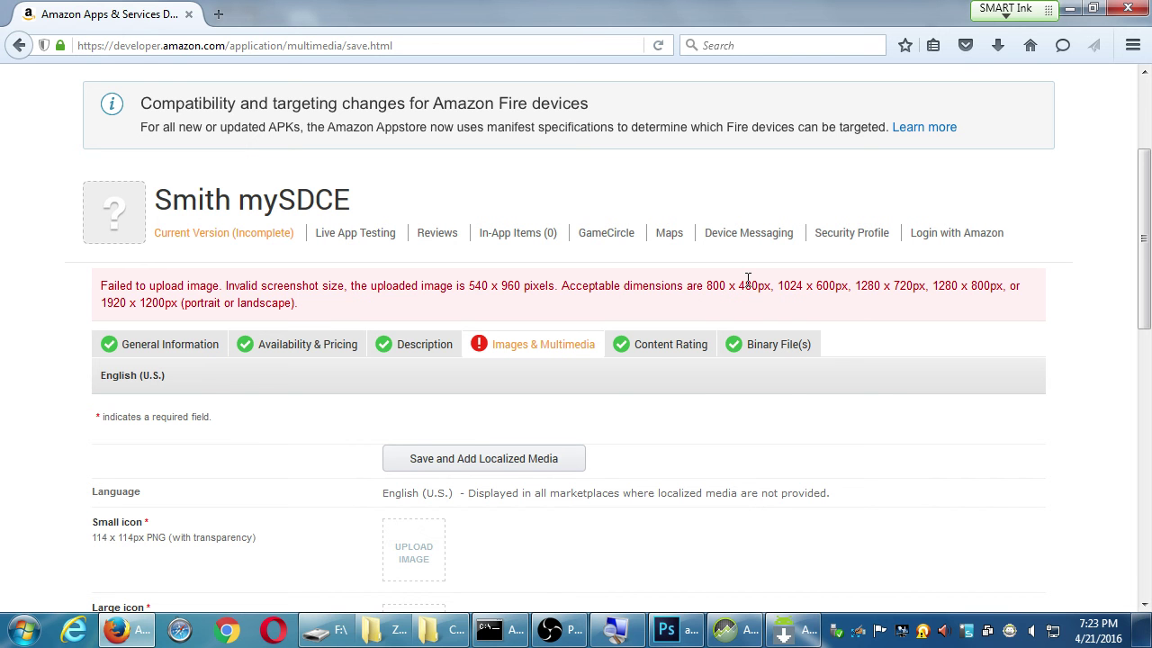
# In Photoshop, save and close app-icon1024px.psd and app-icon.psd
pyautogui.click(684, 633)
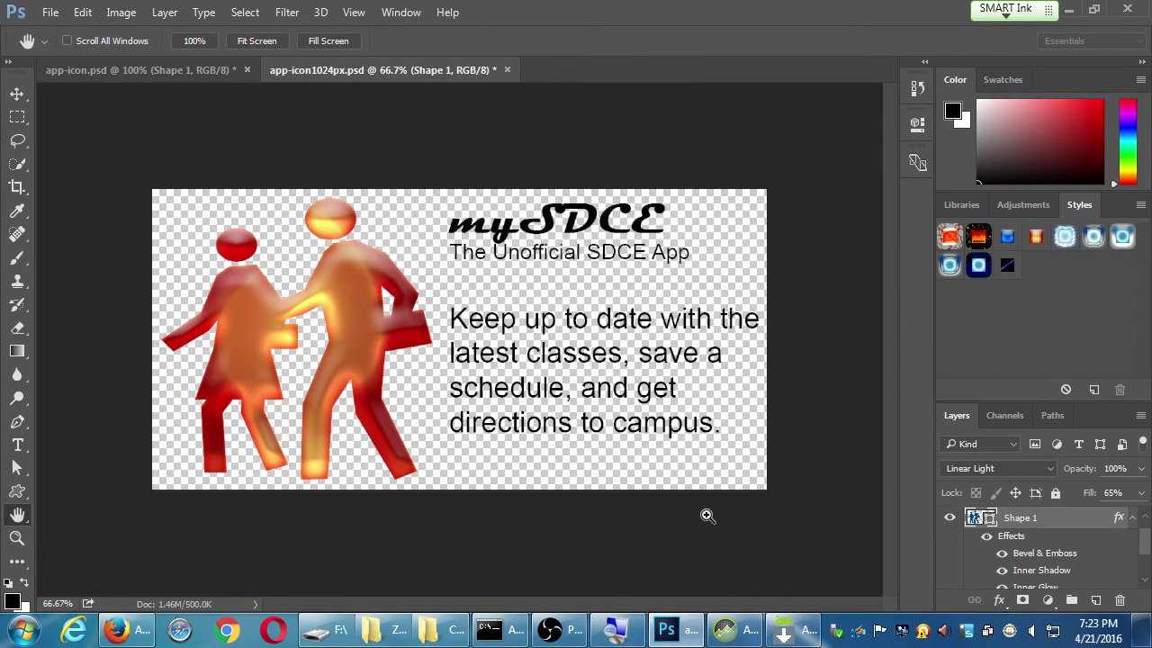
pyautogui.hotkey('ctrl', 'w')
pyautogui.press('Return')
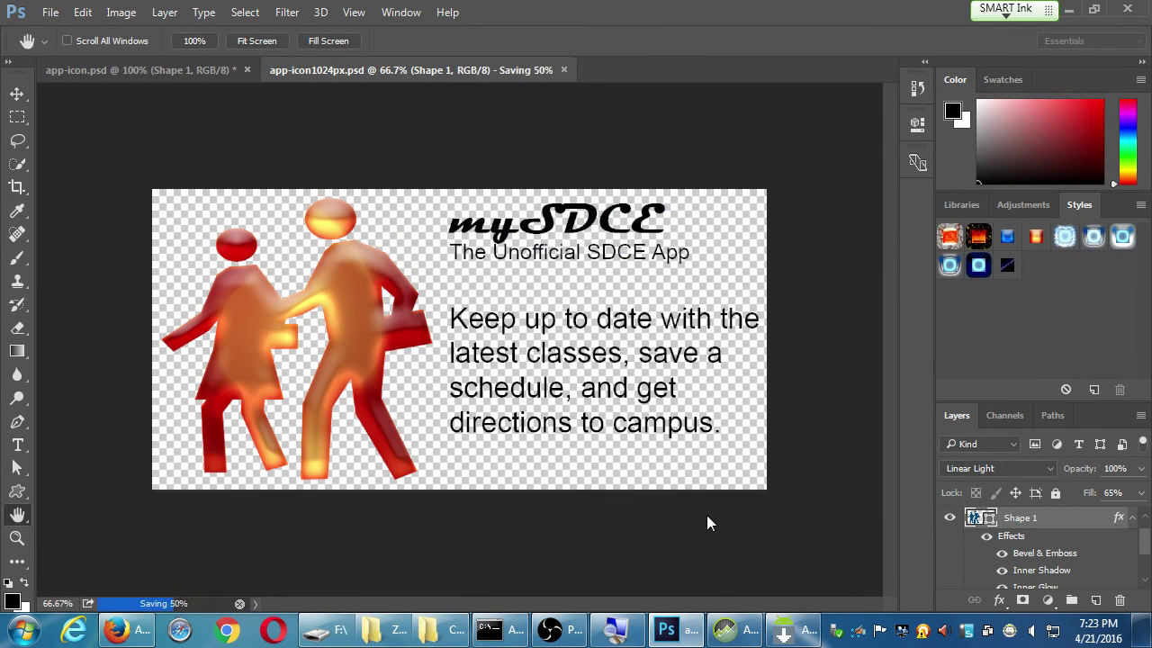
pyautogui.hotkey('ctrl', 'w')
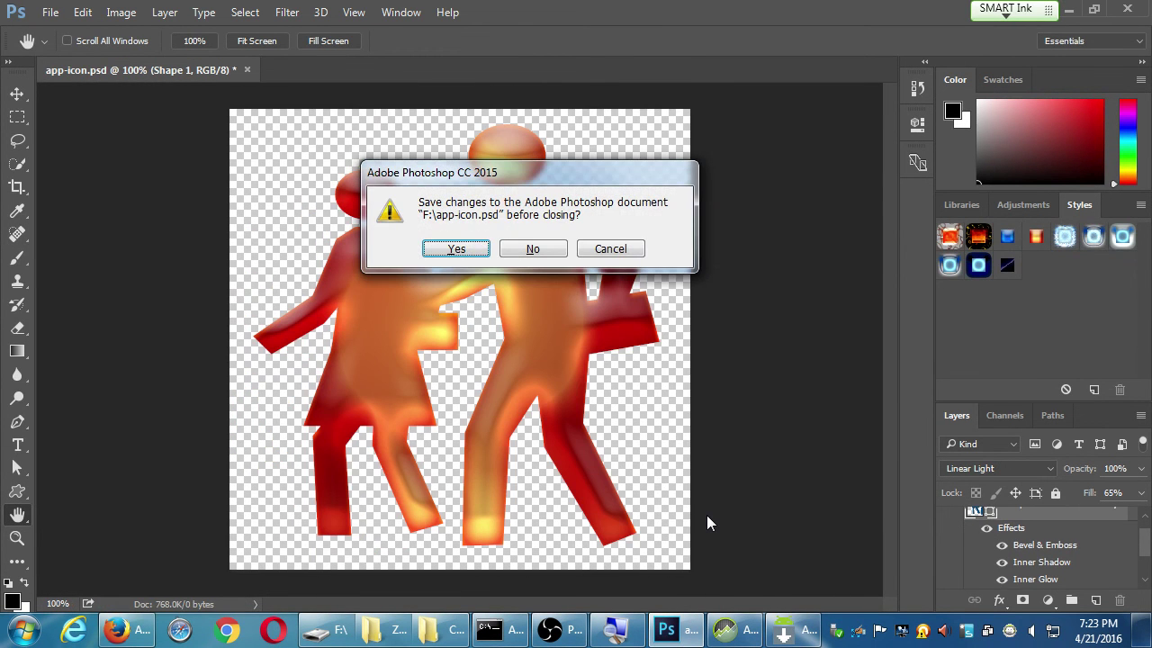
pyautogui.press('Return')
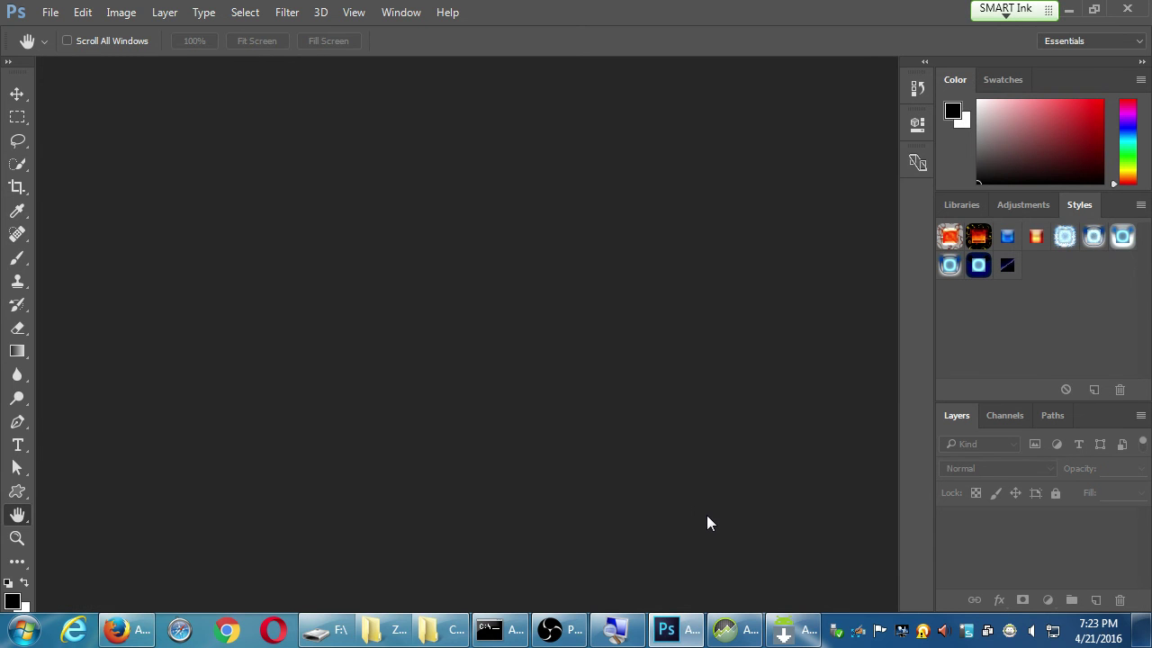
# Open device-2016-04-21-191508.png in Photoshop
pyautogui.hotkey('ctrl', 'o')
pyautogui.click(270, 312)
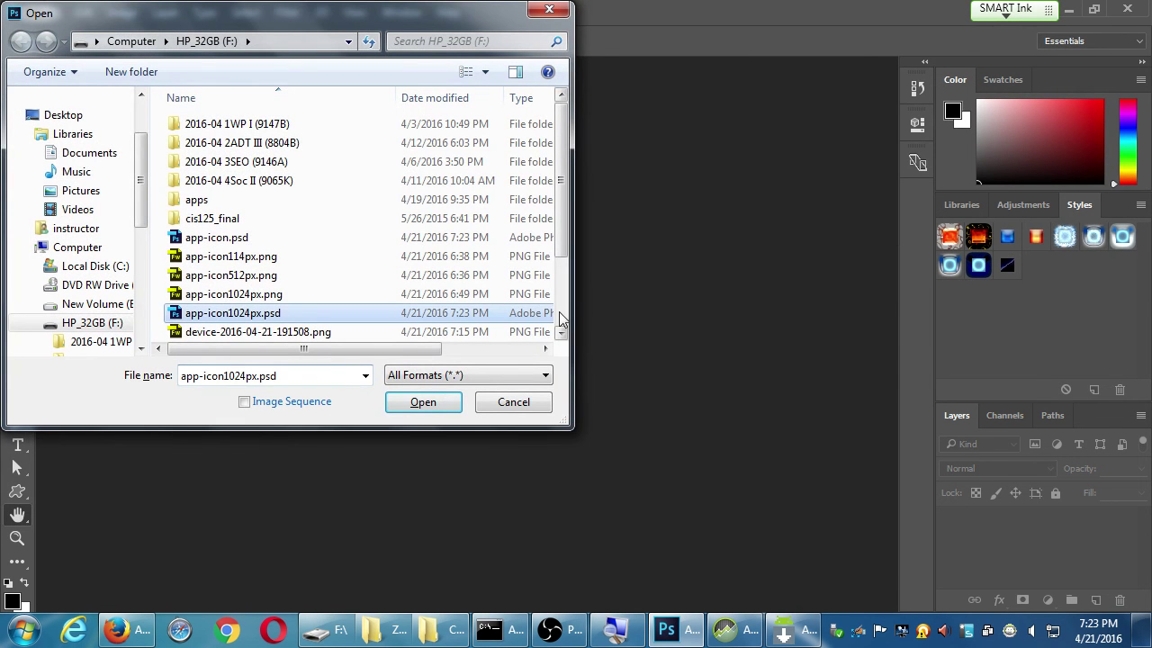
pyautogui.click(286, 331)
pyautogui.click(419, 402)
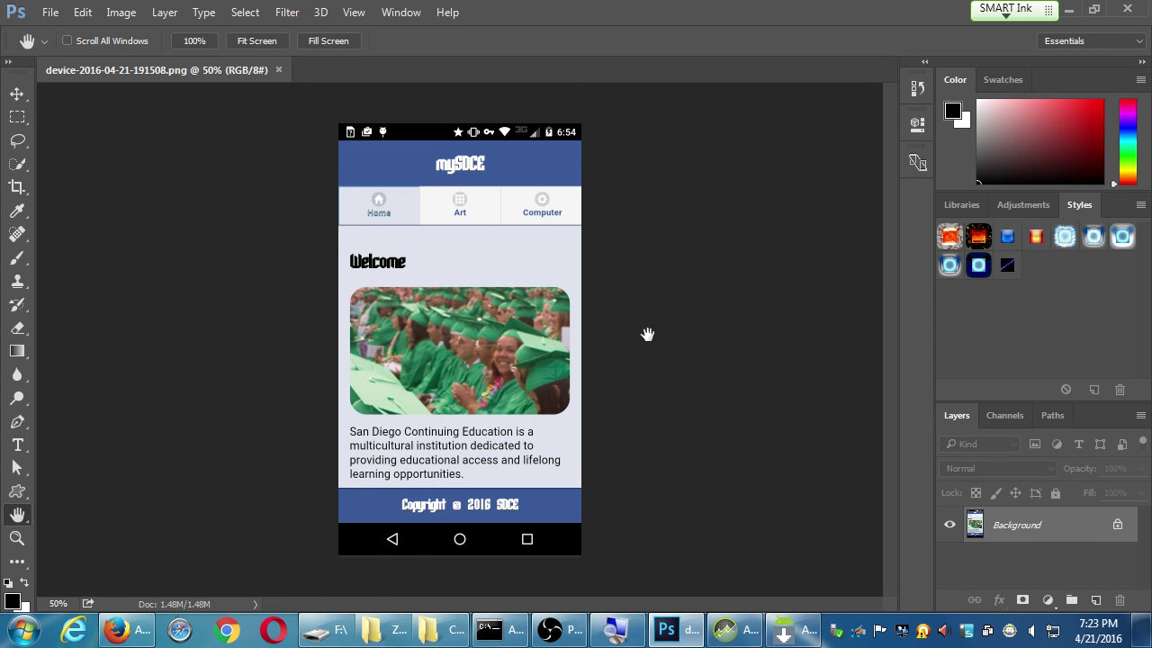
# Permanently delete the three device screenshots from the Campos Android III folder
pyautogui.click(394, 635)
pyautogui.click(836, 426)
pyautogui.keyDown('shift'); pyautogui.click(851, 392); pyautogui.keyUp('shift')
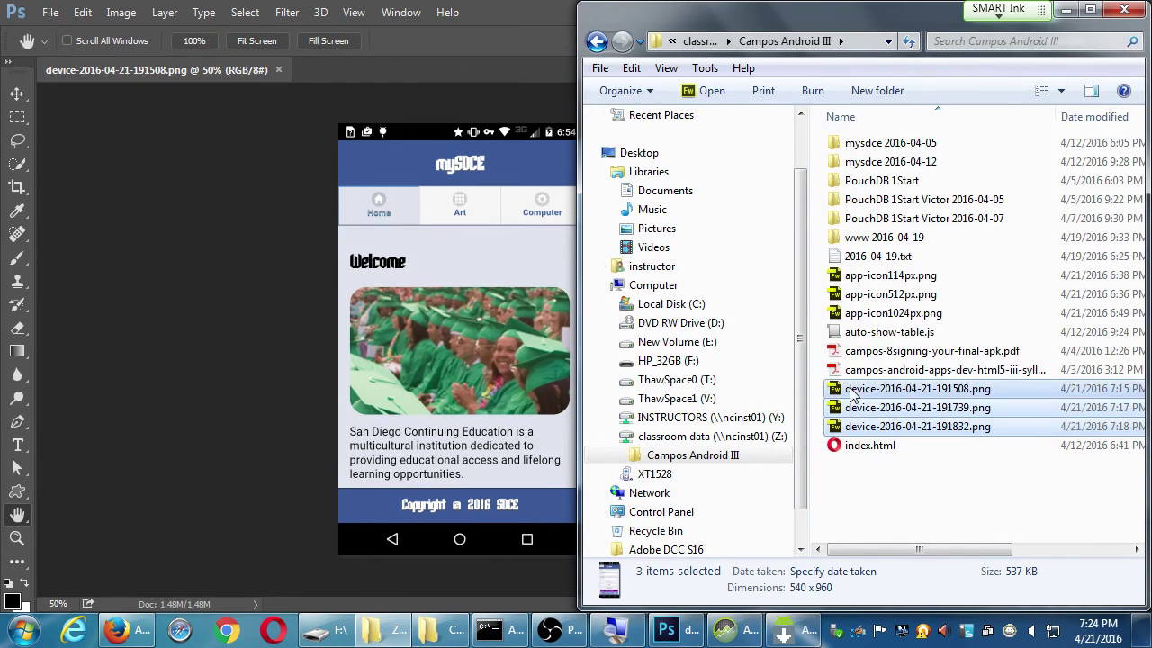
pyautogui.hotkey('shift', 'Delete')
pyautogui.press('Return')
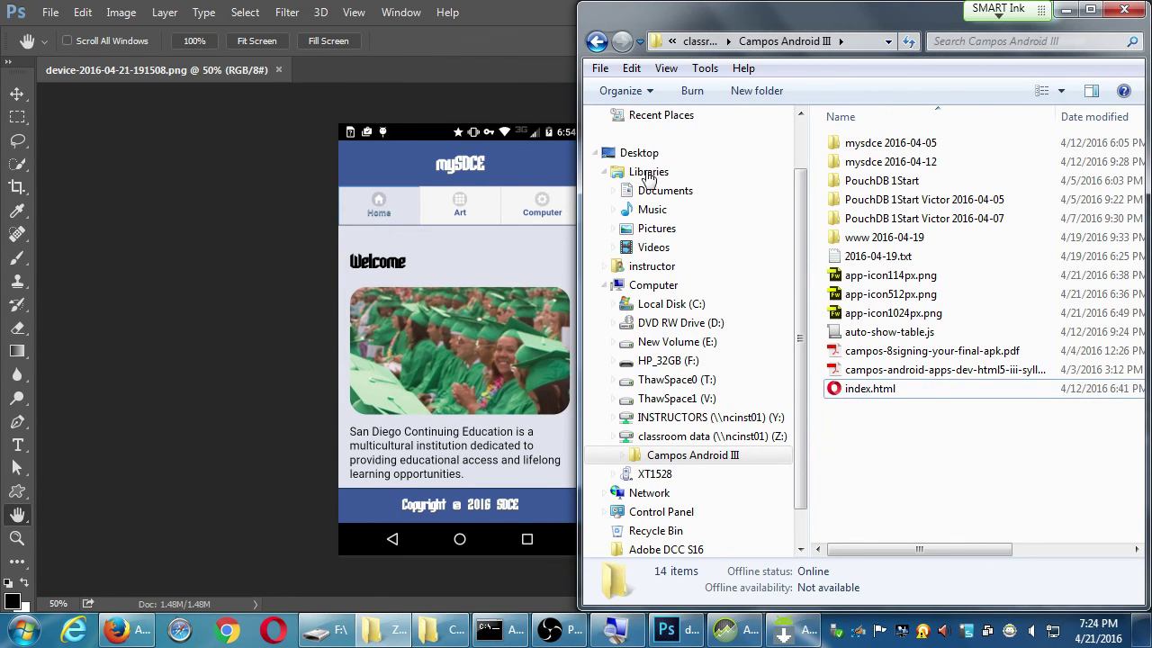
pyautogui.click(544, 7)
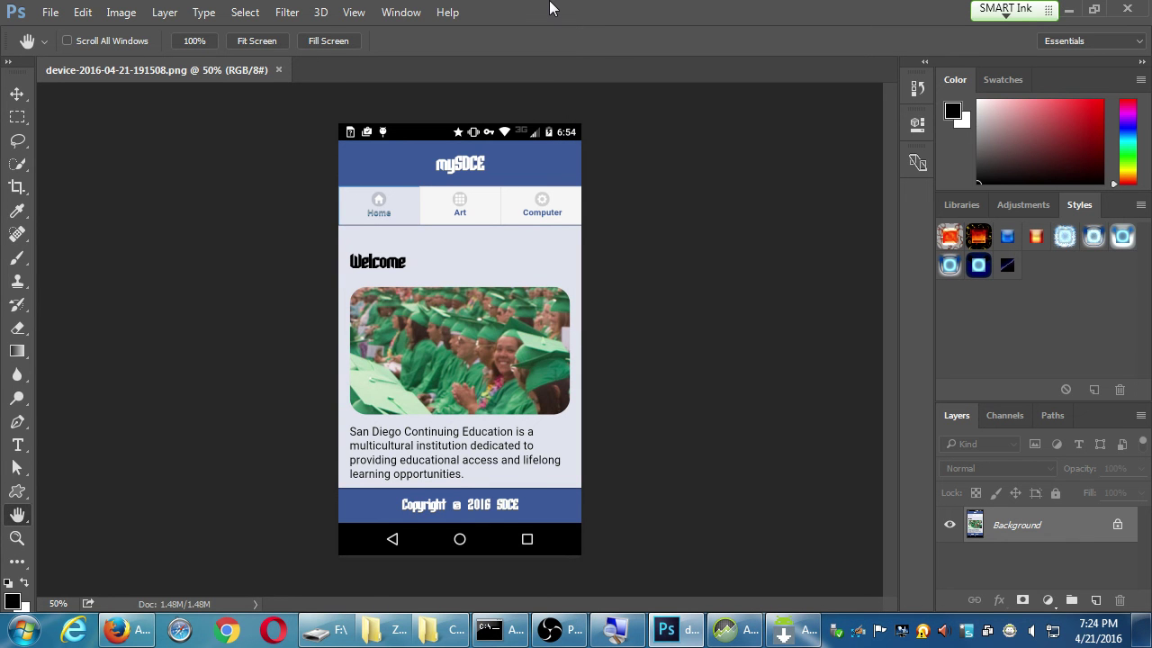
pyautogui.hotkey('ctrl', 'alt', 'i')
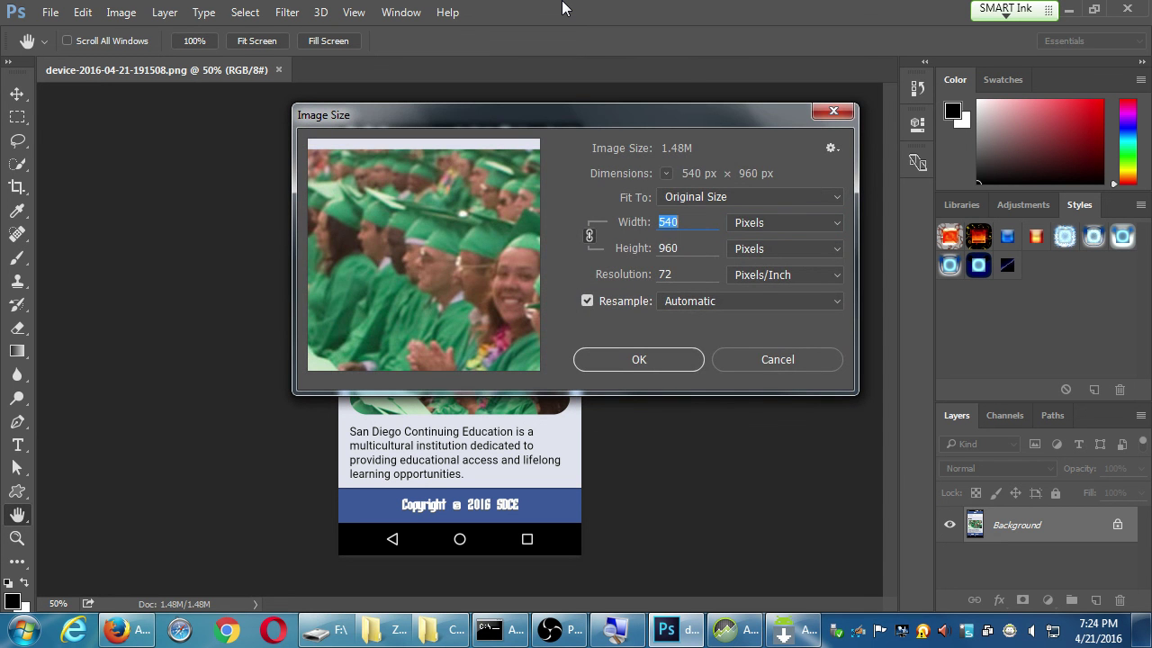
pyautogui.write('450')
pyautogui.press('Tab')
pyautogui.write('800')
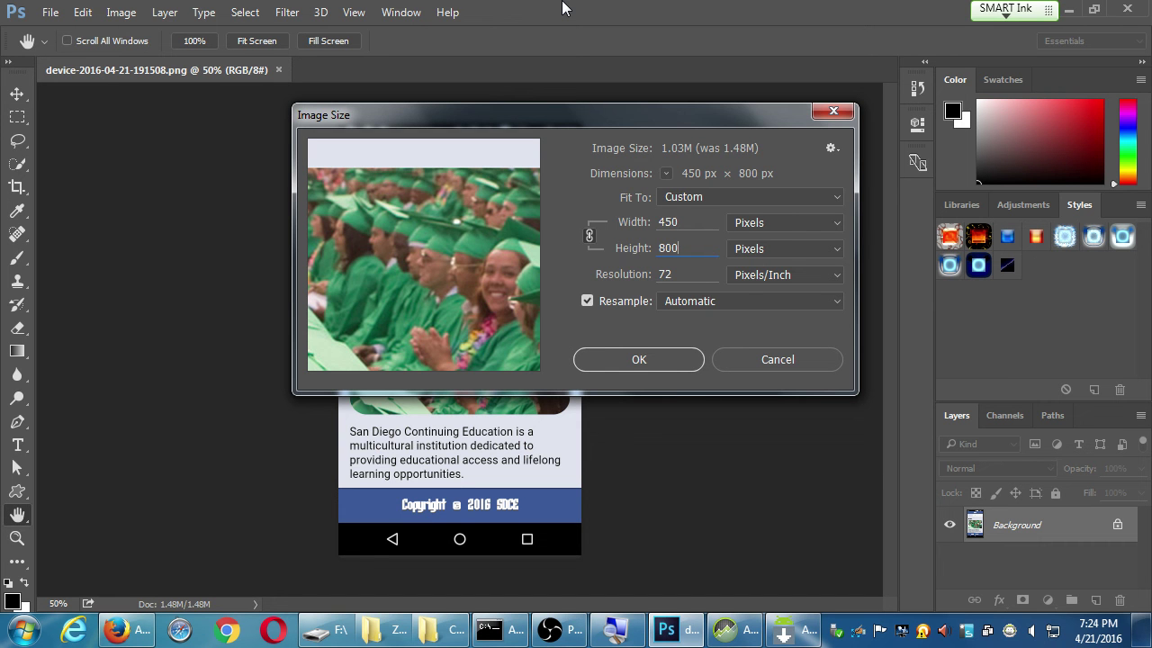
pyautogui.hotkey('shift', 'Tab')
pyautogui.write('480')
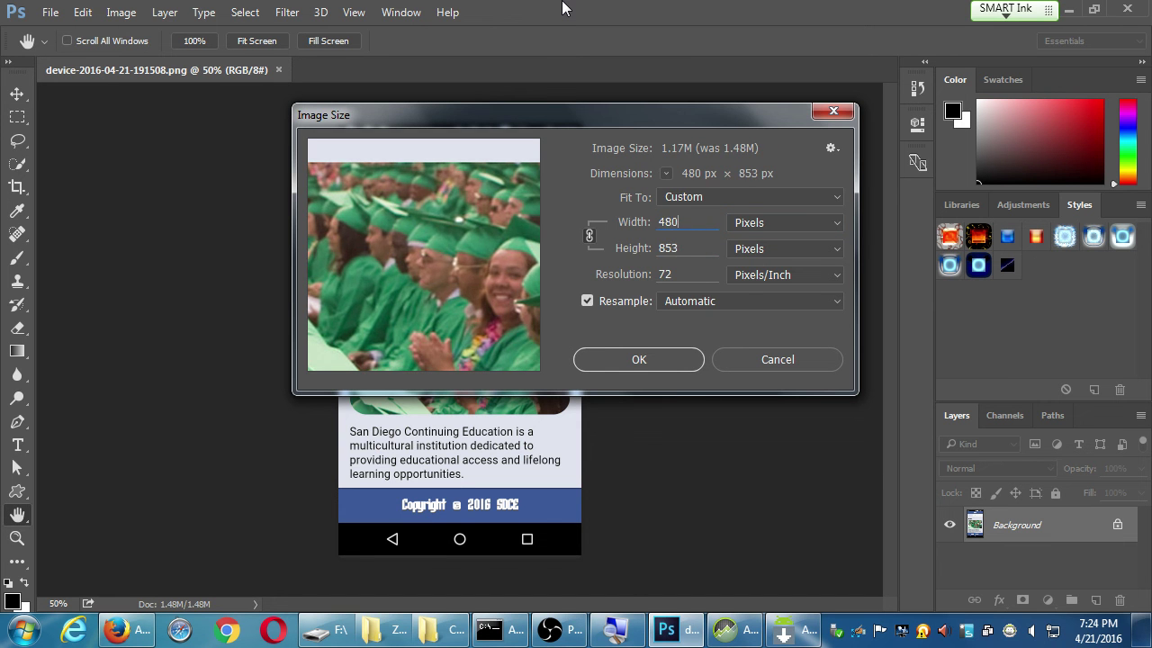
pyautogui.press('Return')
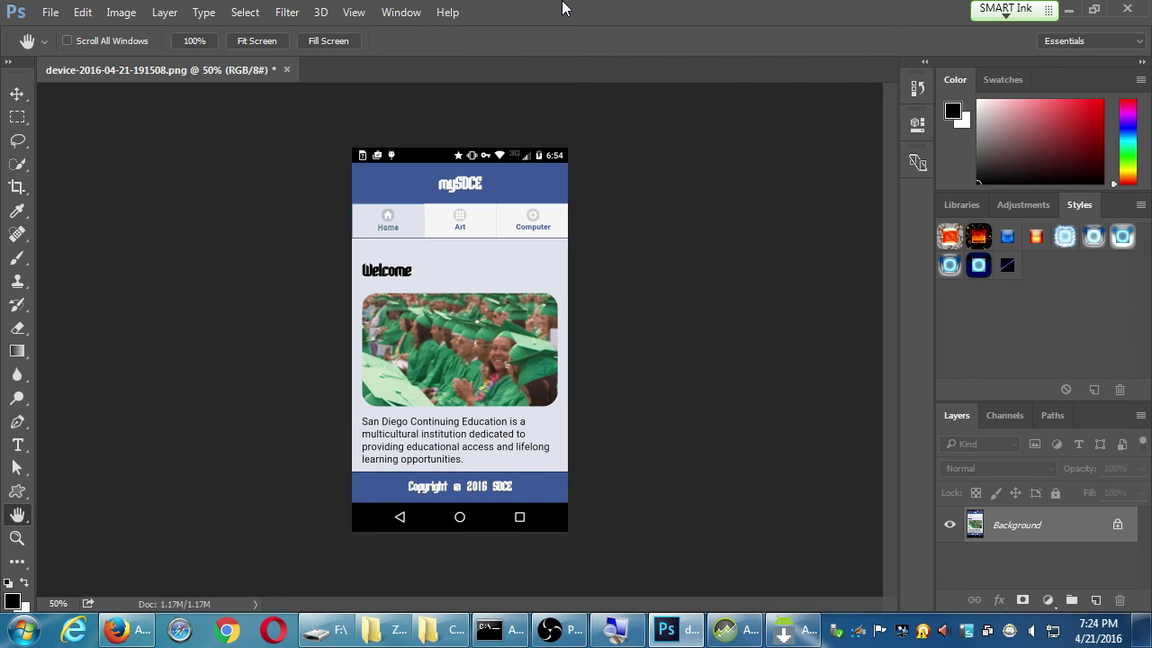
pyautogui.hotkey('ctrl', 'alt', 'c')
pyautogui.press('Tab')
pyautogui.press('Up')
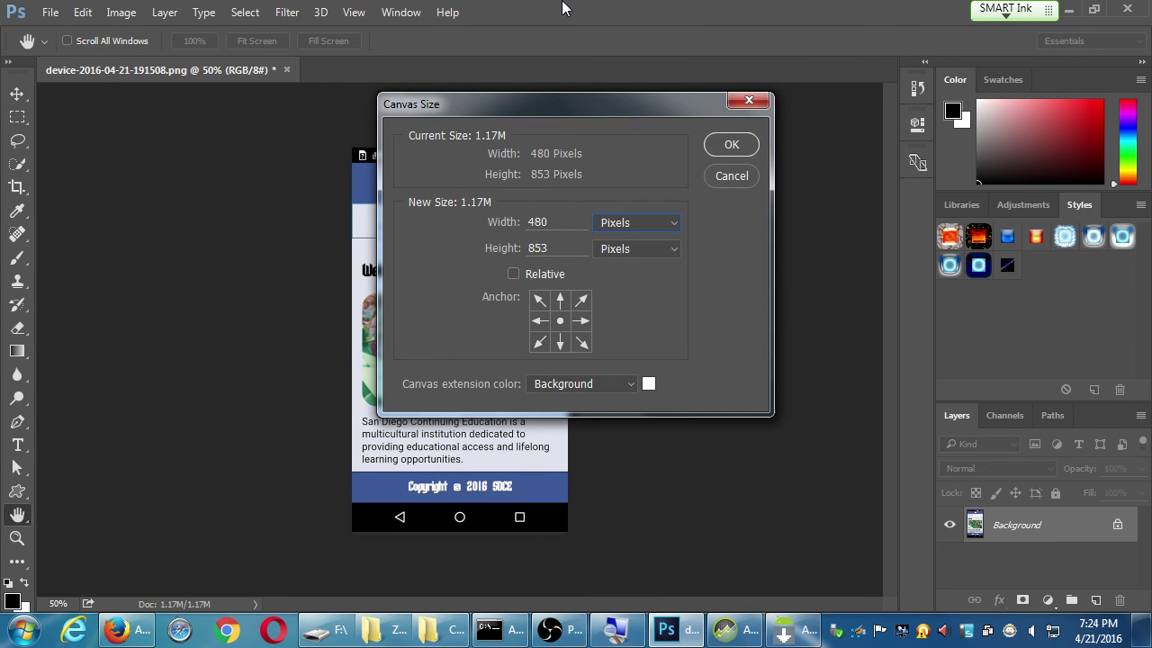
pyautogui.press('Tab')
pyautogui.press('Return')
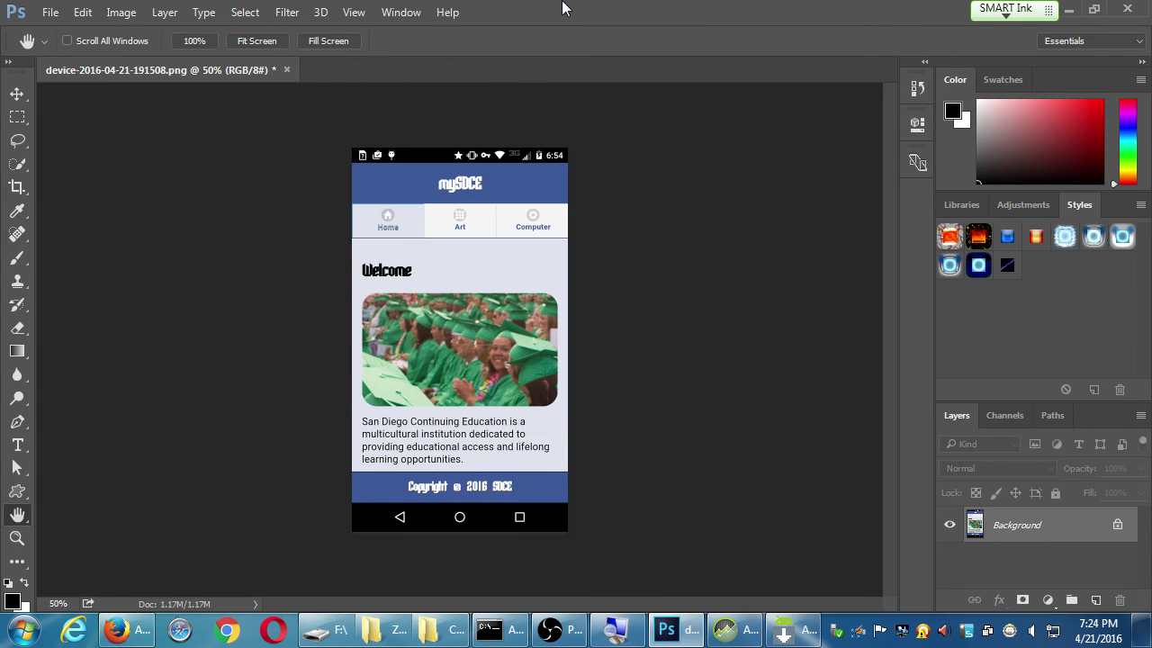
pyautogui.hotkey('ctrl', 'z')
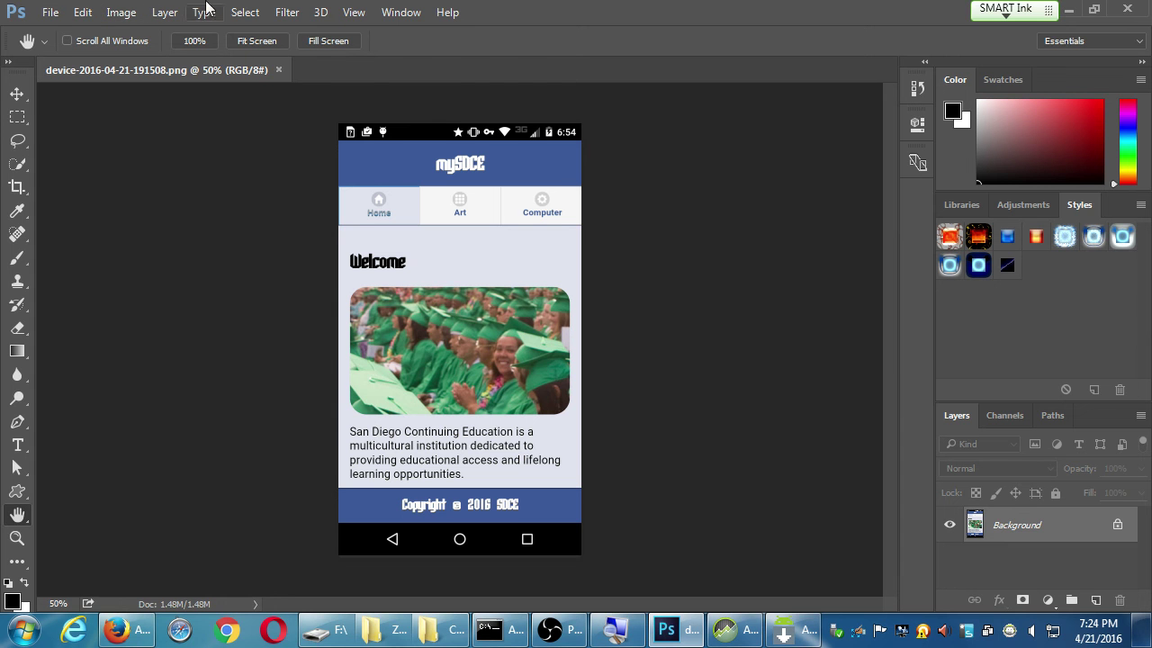
pyautogui.click(132, 14)
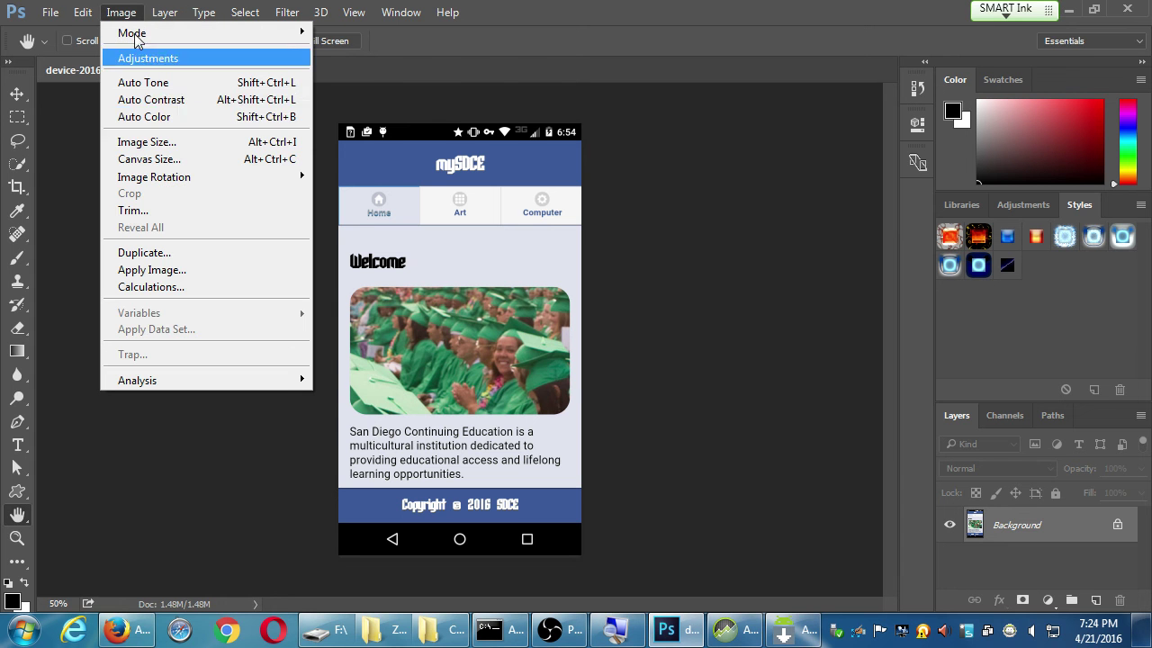
pyautogui.click(144, 142)
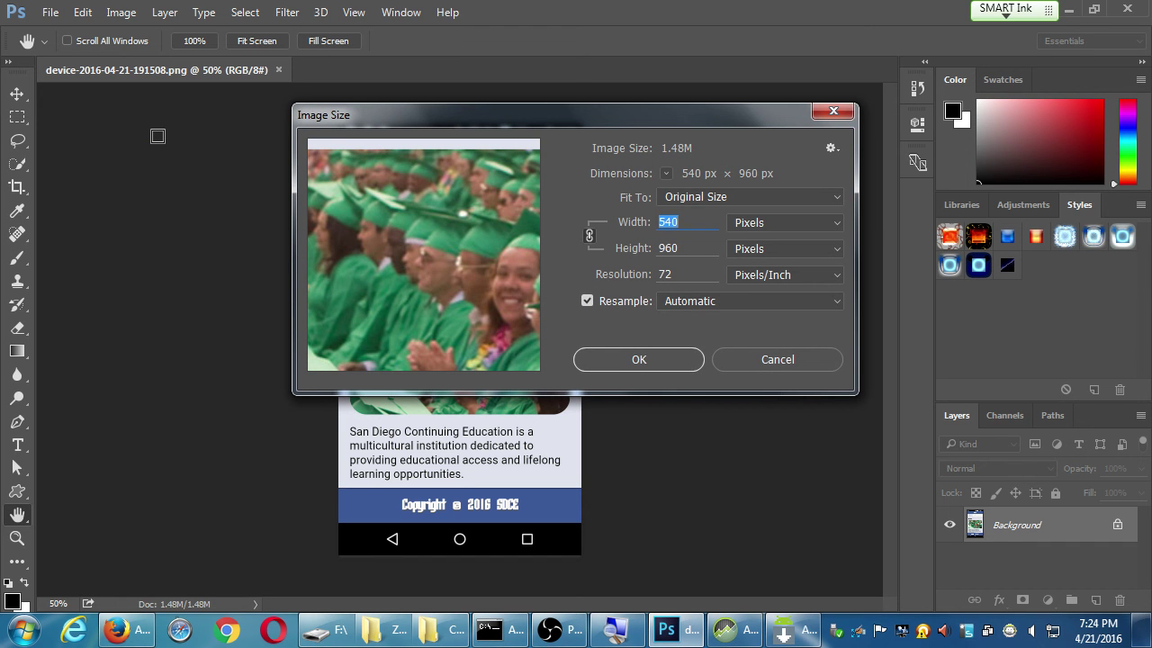
pyautogui.write('480')
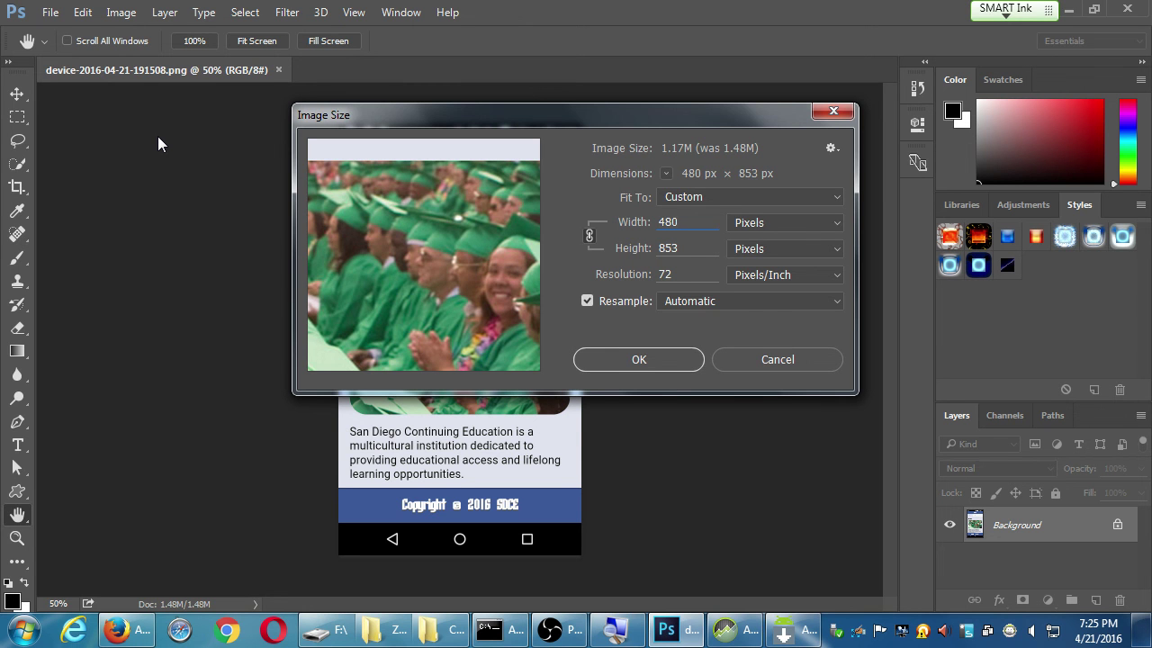
pyautogui.press('Return')
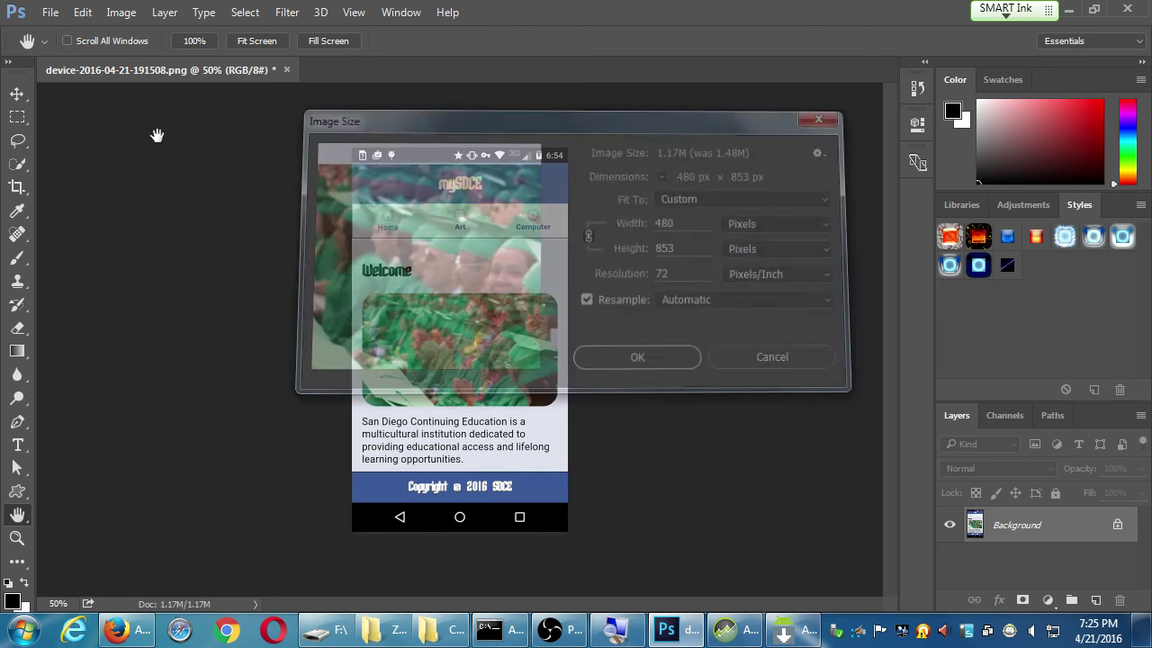
pyautogui.click(117, 13)
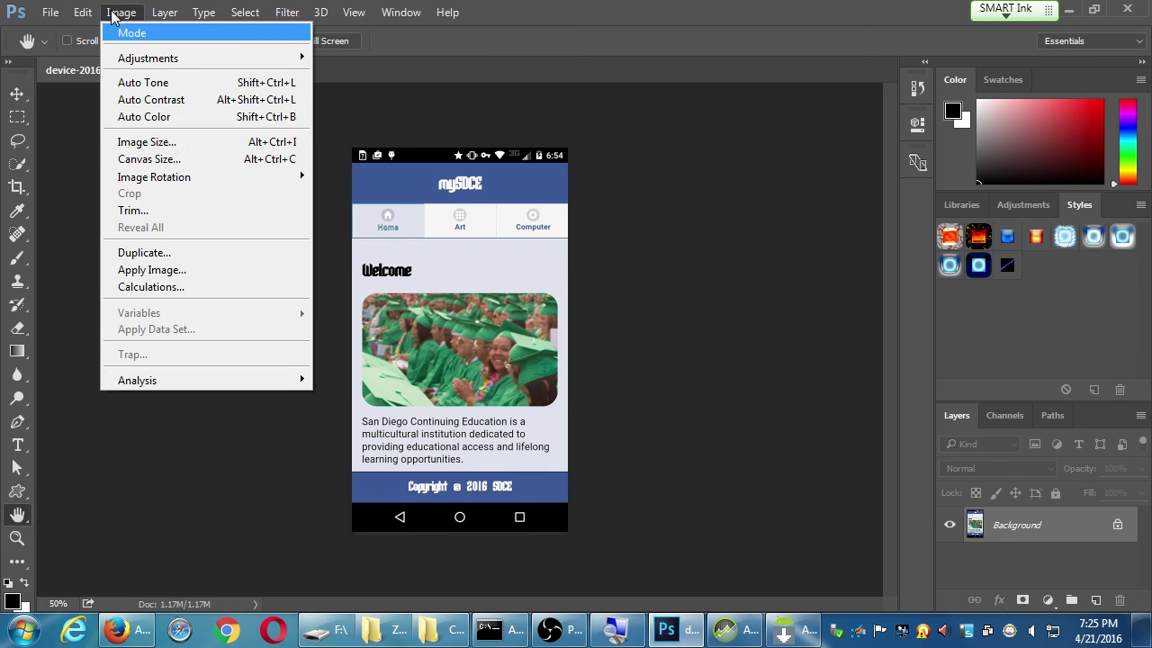
pyautogui.click(153, 160)
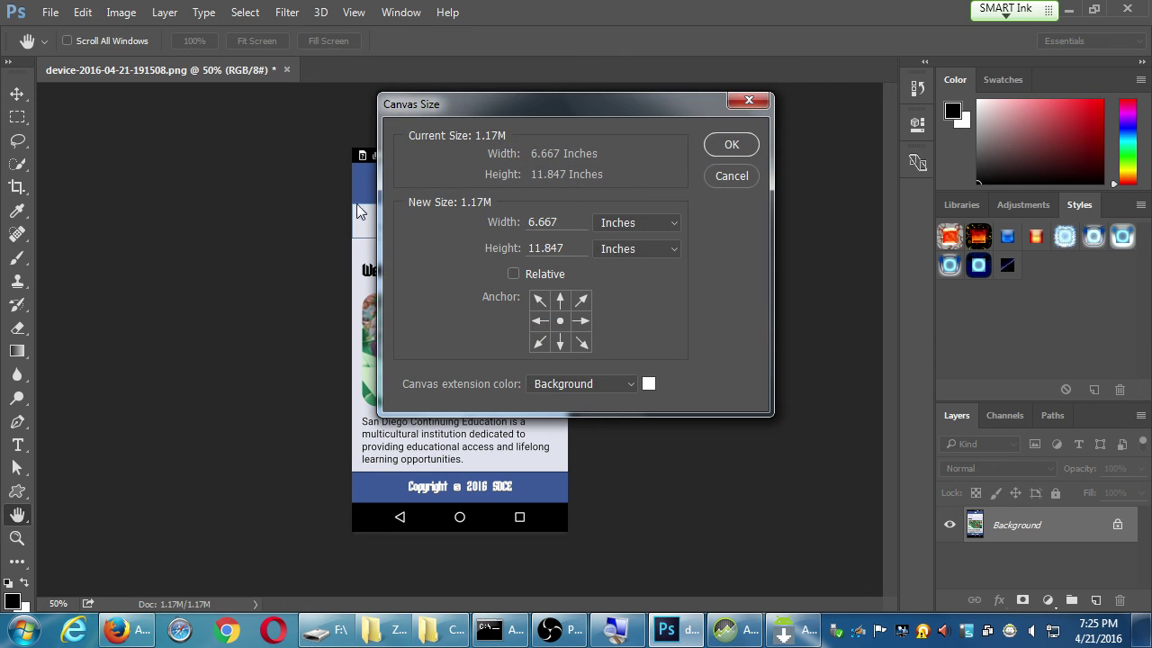
pyautogui.click(613, 256)
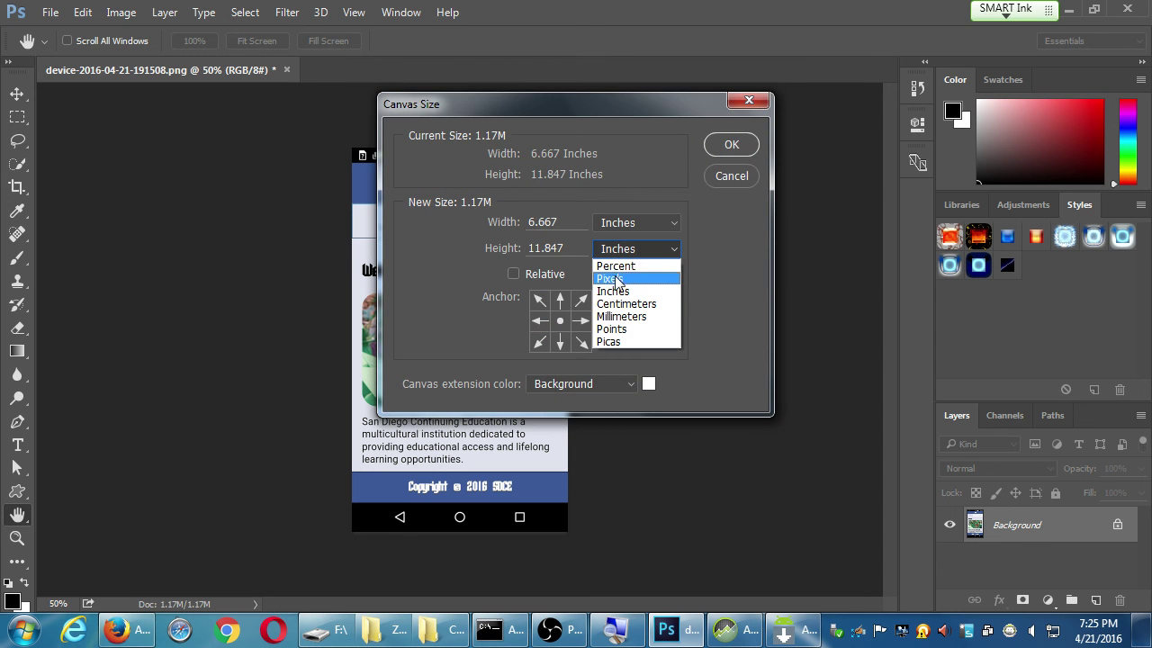
pyautogui.click(619, 276)
pyautogui.doubleClick(567, 251)
pyautogui.write('800')
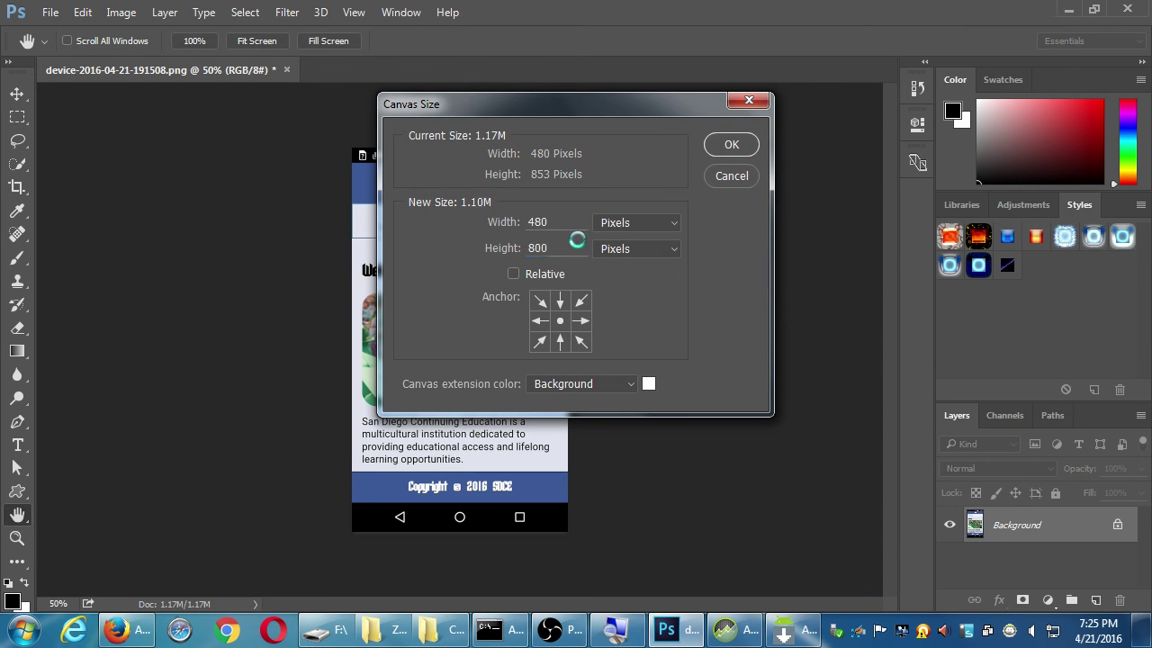
pyautogui.press('Return')
pyautogui.press('Return')
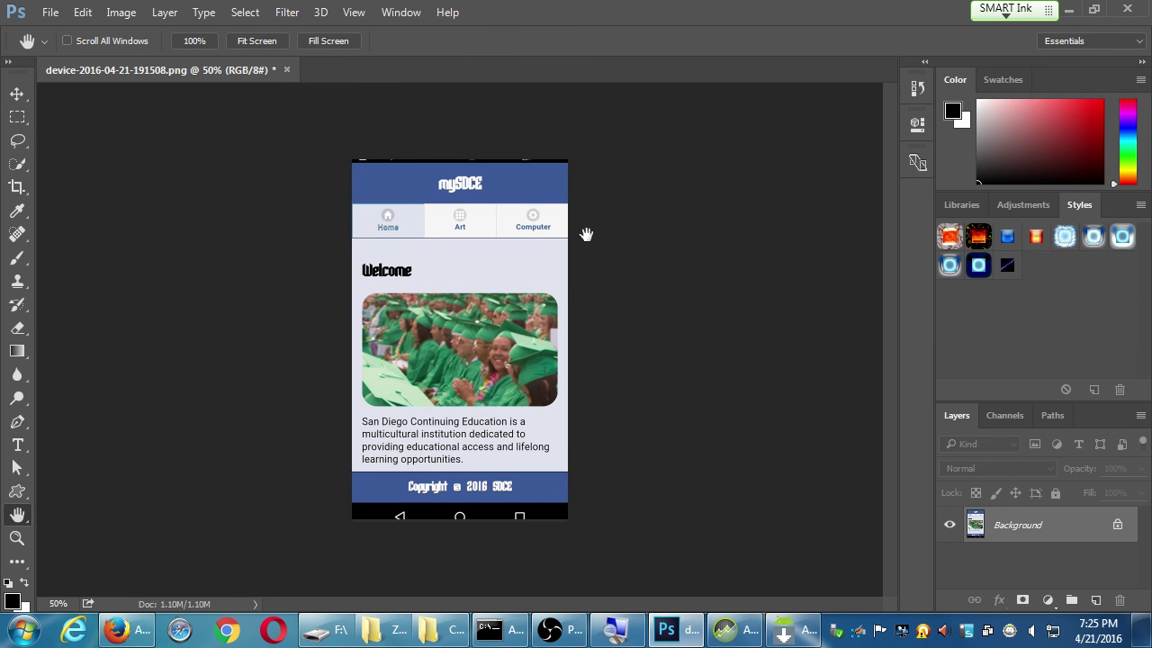
pyautogui.hotkey('ctrl', 'z')
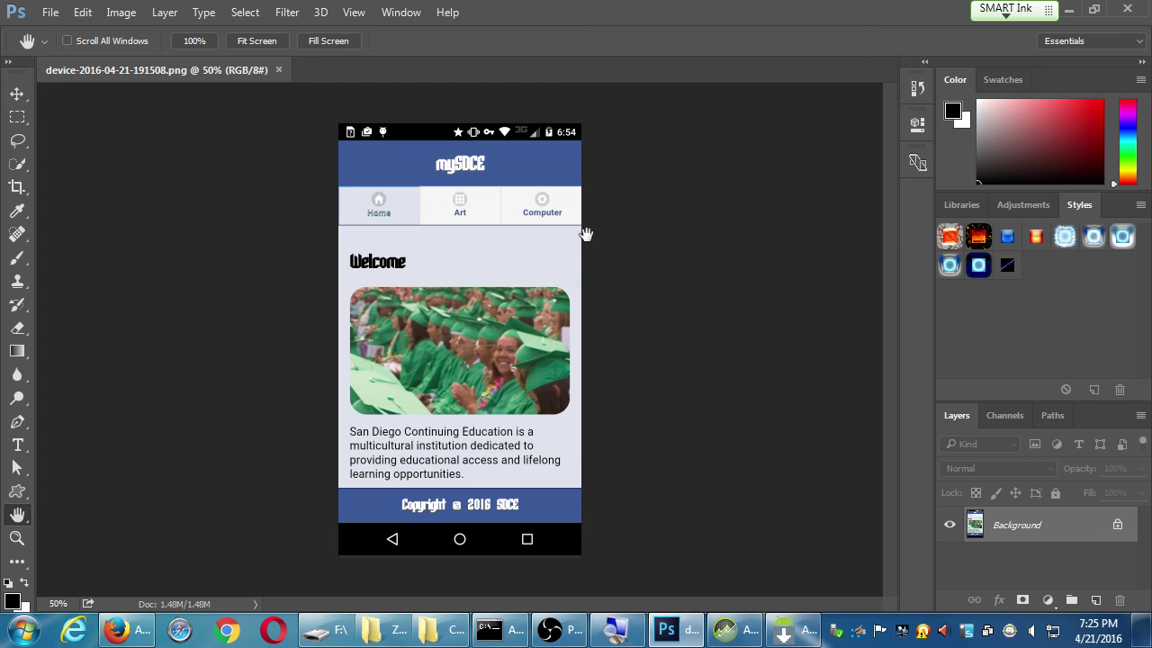
# Resize the screenshot to 480 × 800 unlinked, then undo back to 540 × 960
pyautogui.click(121, 11)
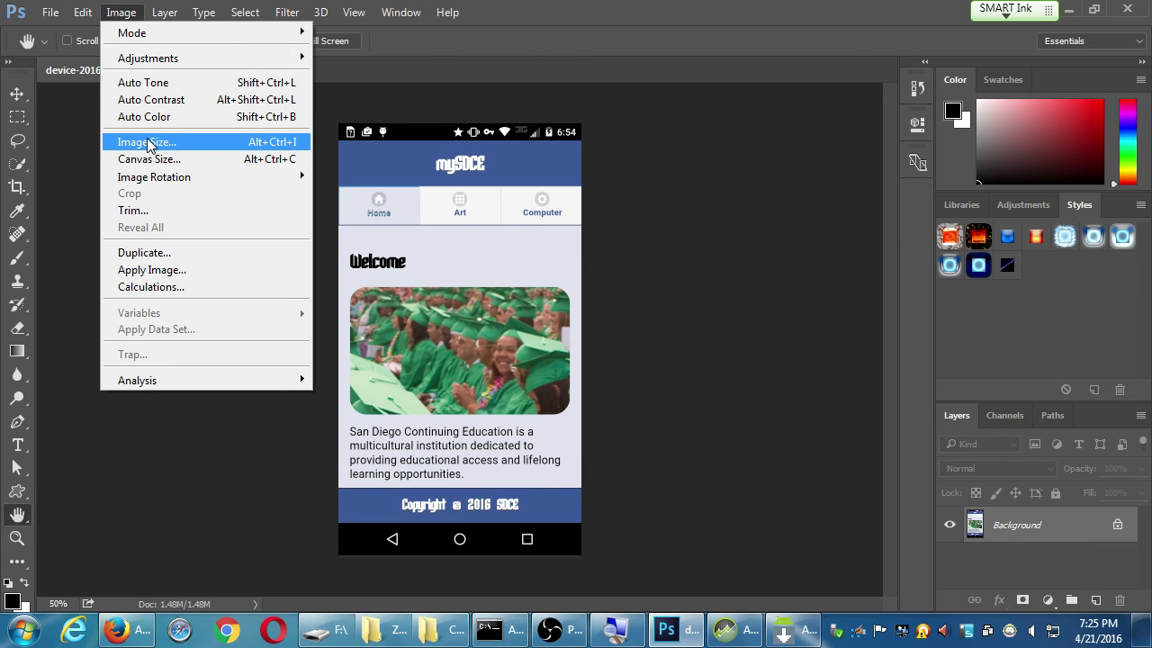
pyautogui.click(148, 143)
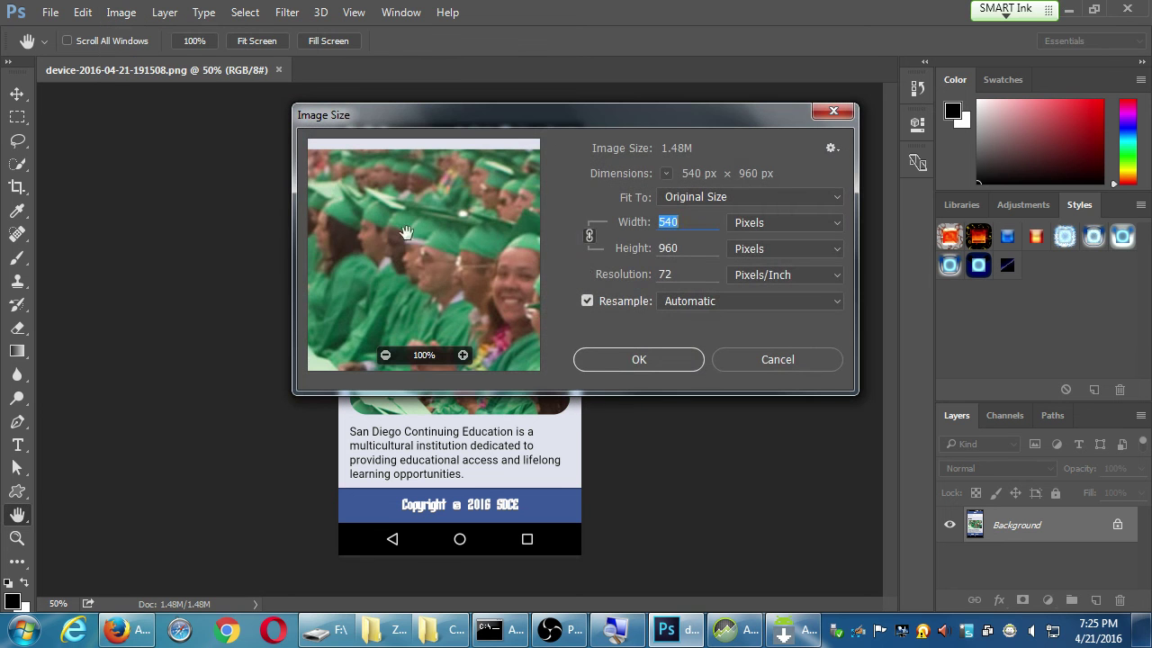
pyautogui.click(589, 235)
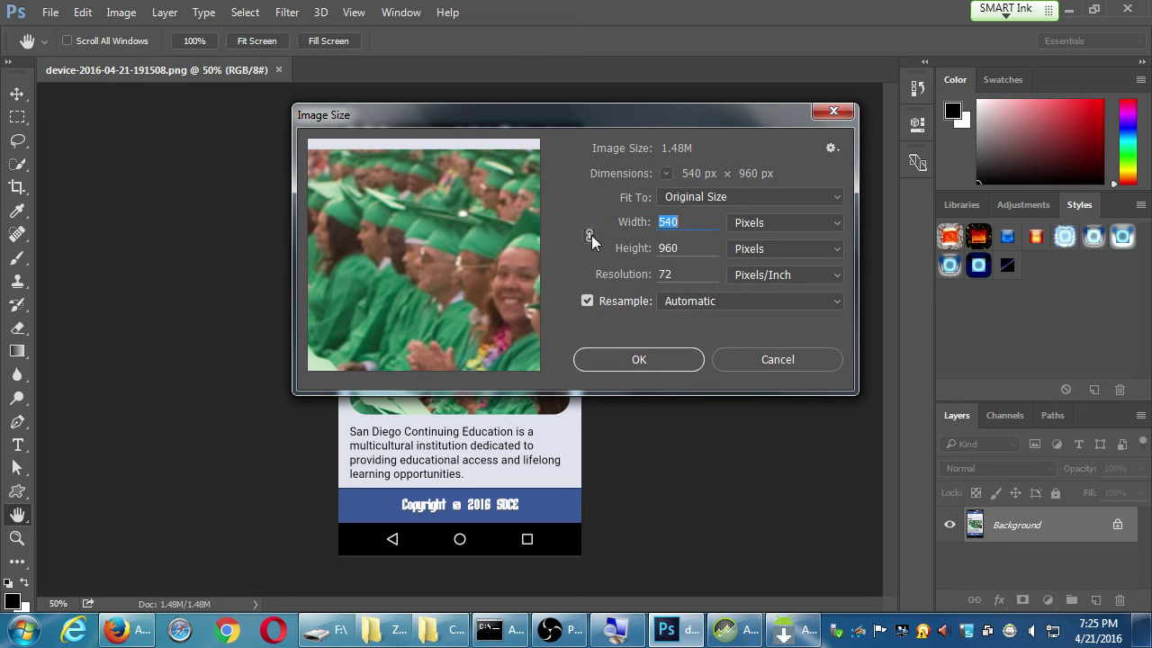
pyautogui.write('480')
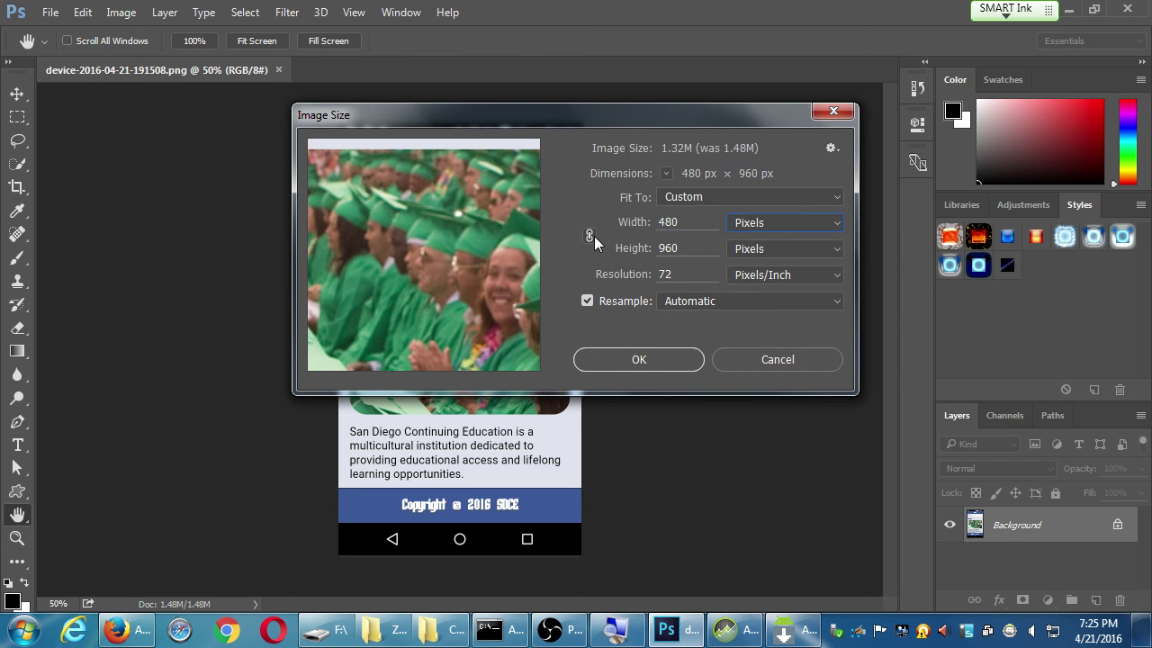
pyautogui.press('Tab')
pyautogui.write('800')
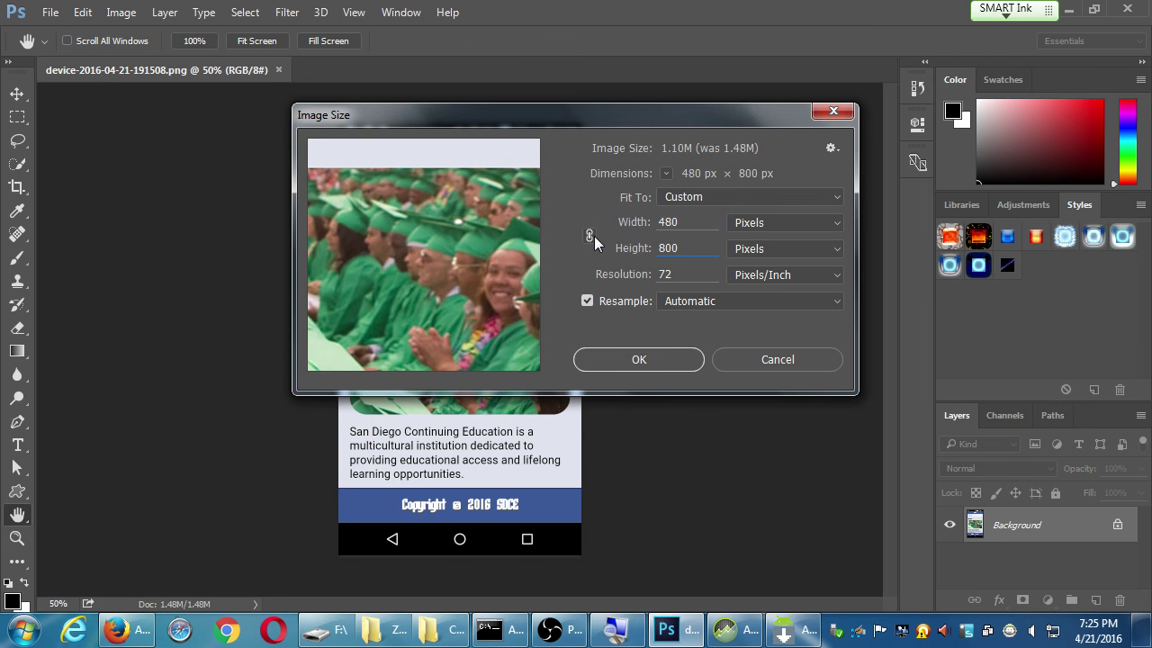
pyautogui.press('Return')
pyautogui.hotkey('ctrl', 'z')
pyautogui.hotkey('ctrl', 'z')
pyautogui.hotkey('ctrl', 'z')
pyautogui.hotkey('ctrl', 'z')
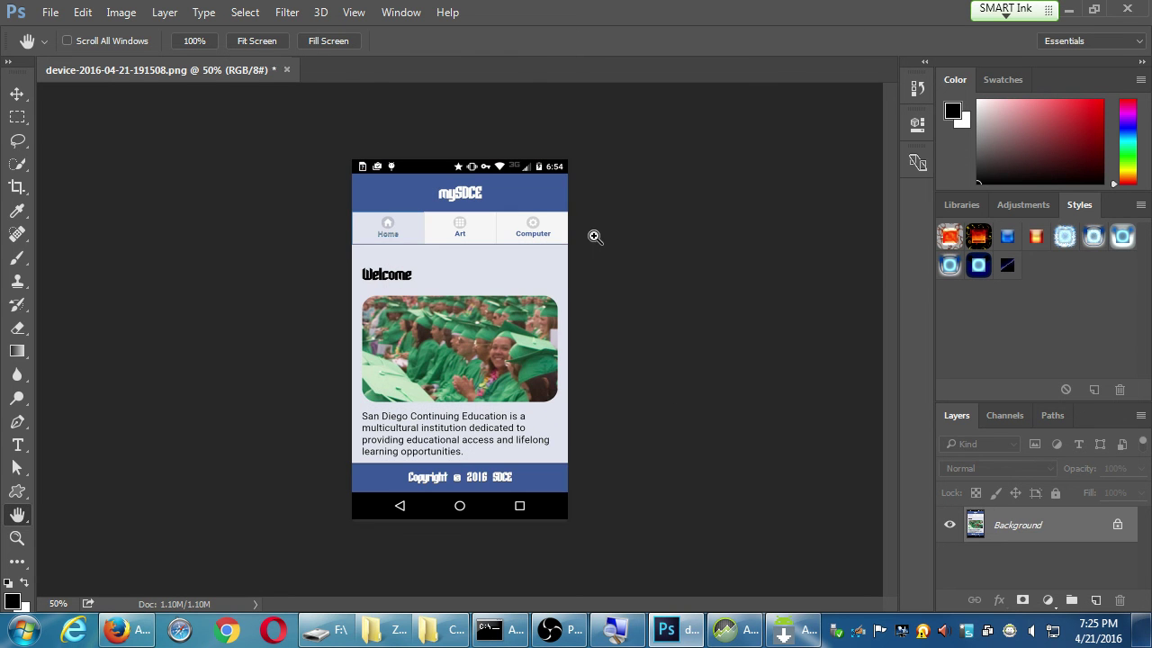
pyautogui.hotkey('ctrl', 'z')
pyautogui.hotkey('ctrl', 'z')
pyautogui.hotkey('ctrl', 'z')
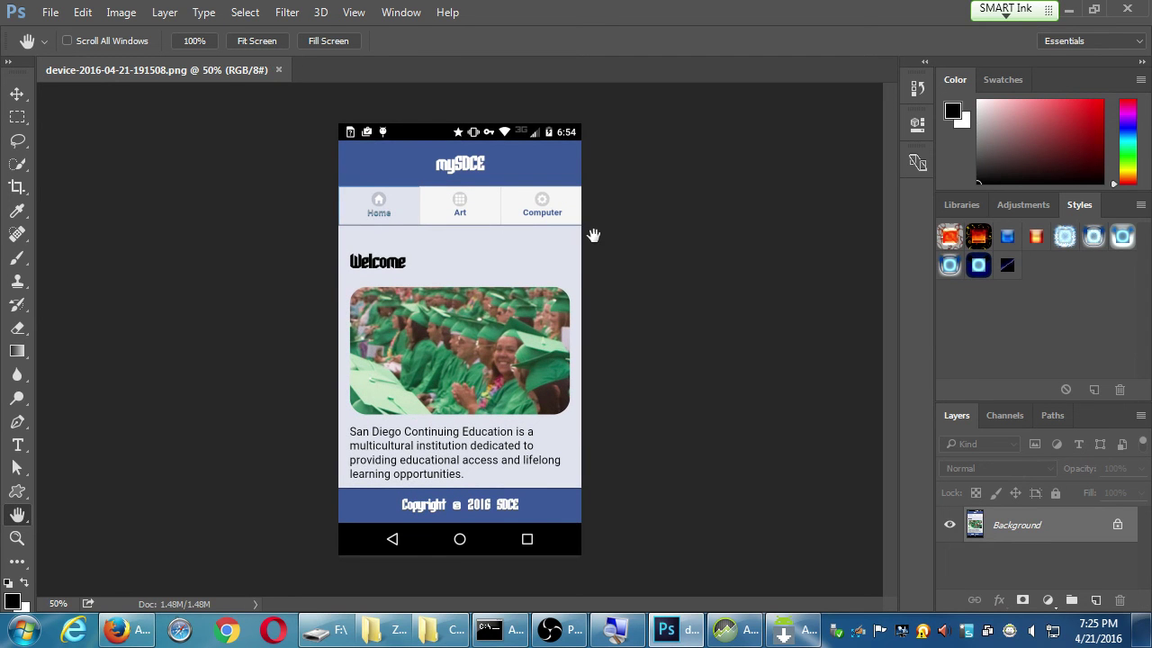
# Resize device-2016-04-21-191508.png to width 480 and height 800 pixels with proportions unlinked
pyautogui.click(126, 16)
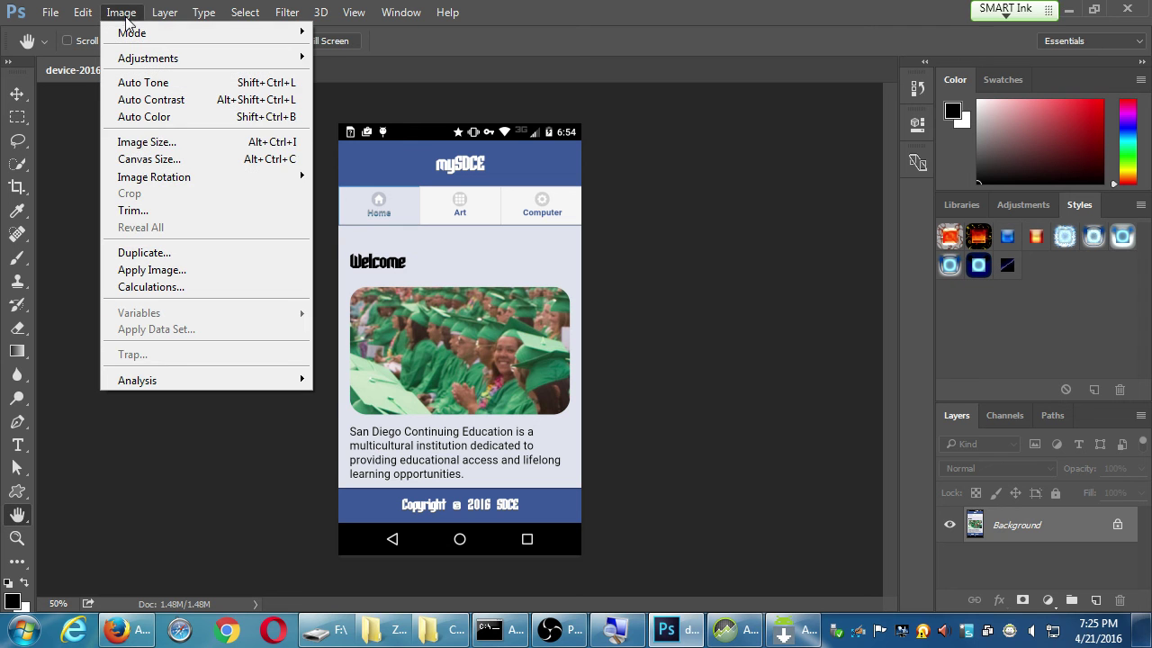
pyautogui.click(152, 144)
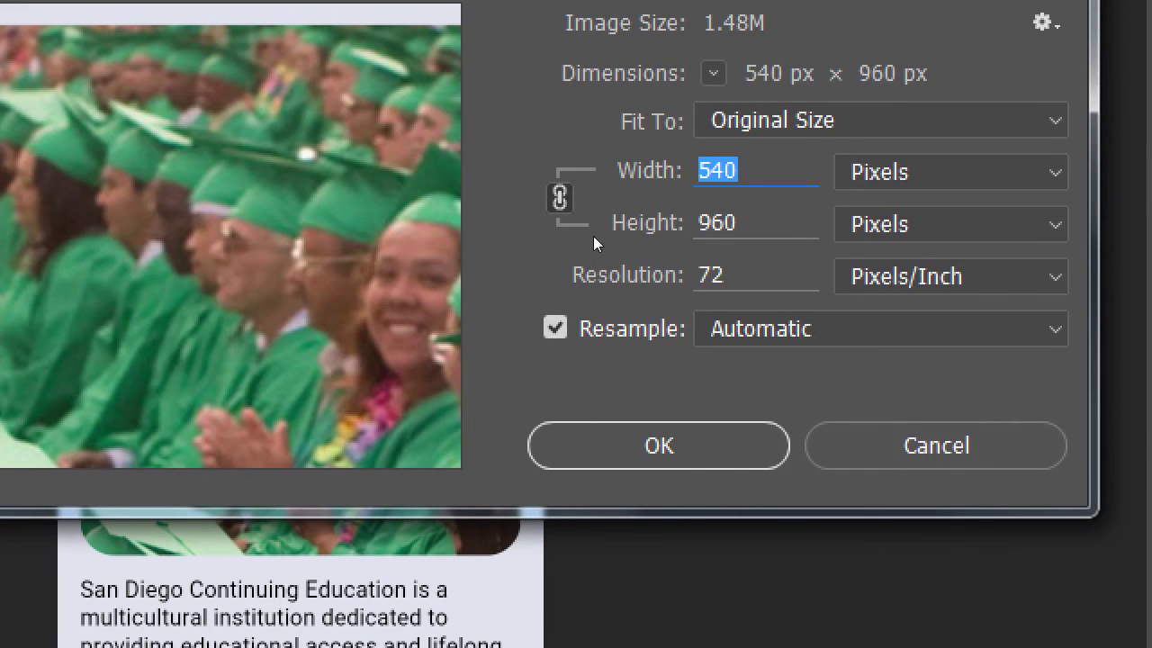
pyautogui.moveTo(644, 225); pyautogui.dragTo(630, 226)
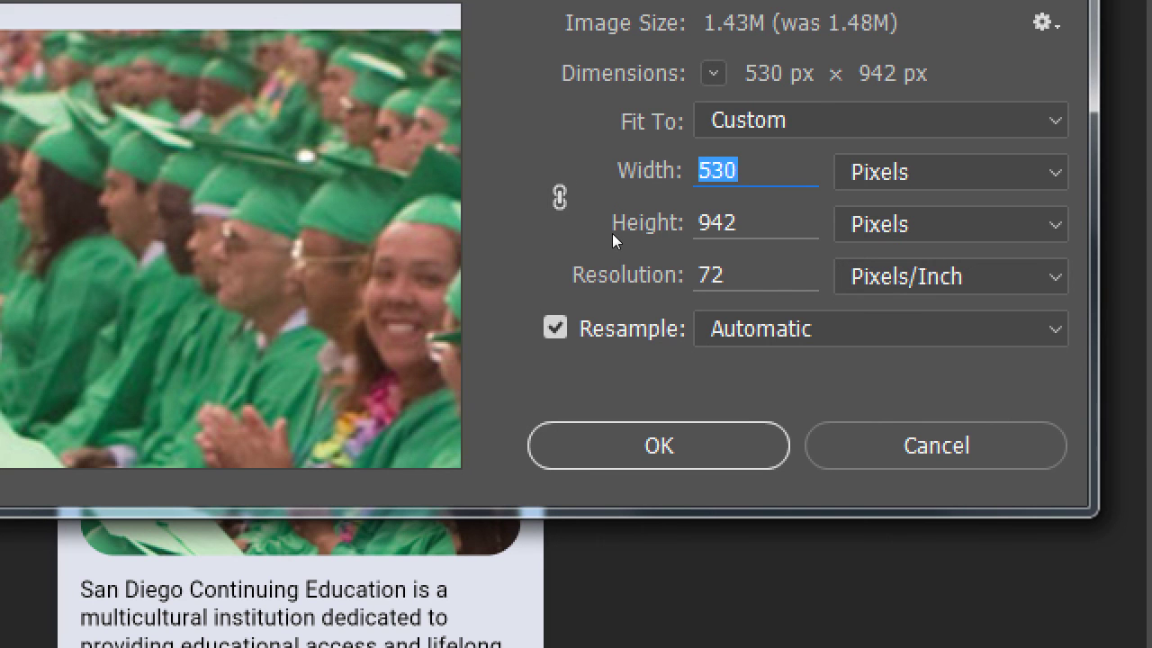
pyautogui.write('540')
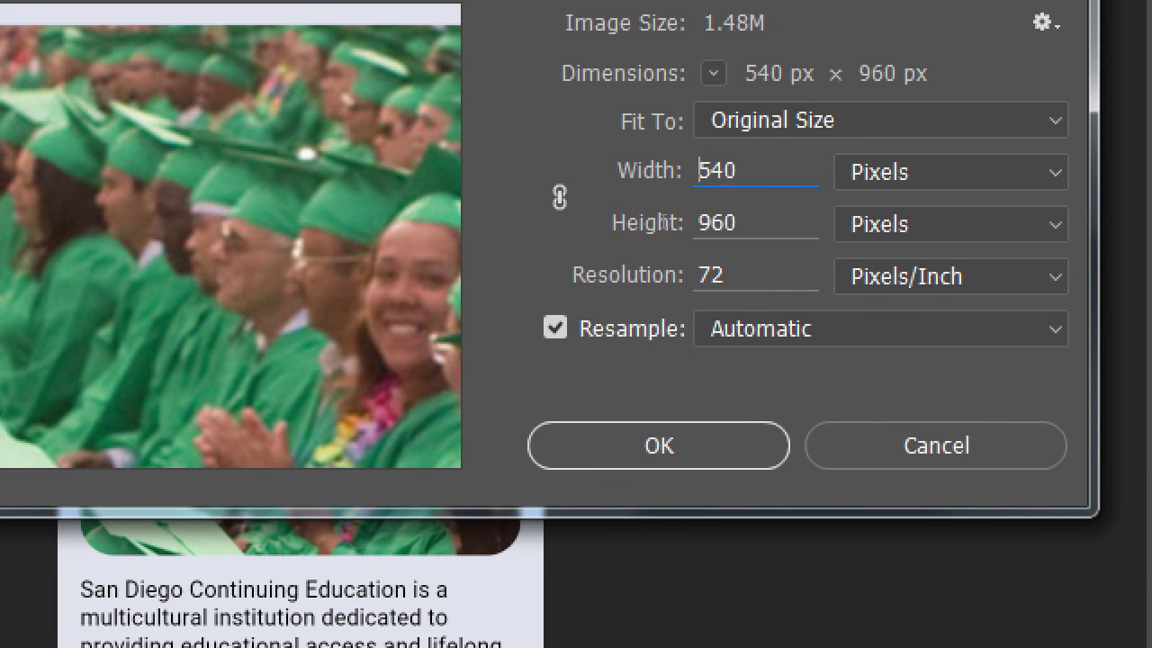
pyautogui.hotkey('ctrl', 'a')
pyautogui.write('480')
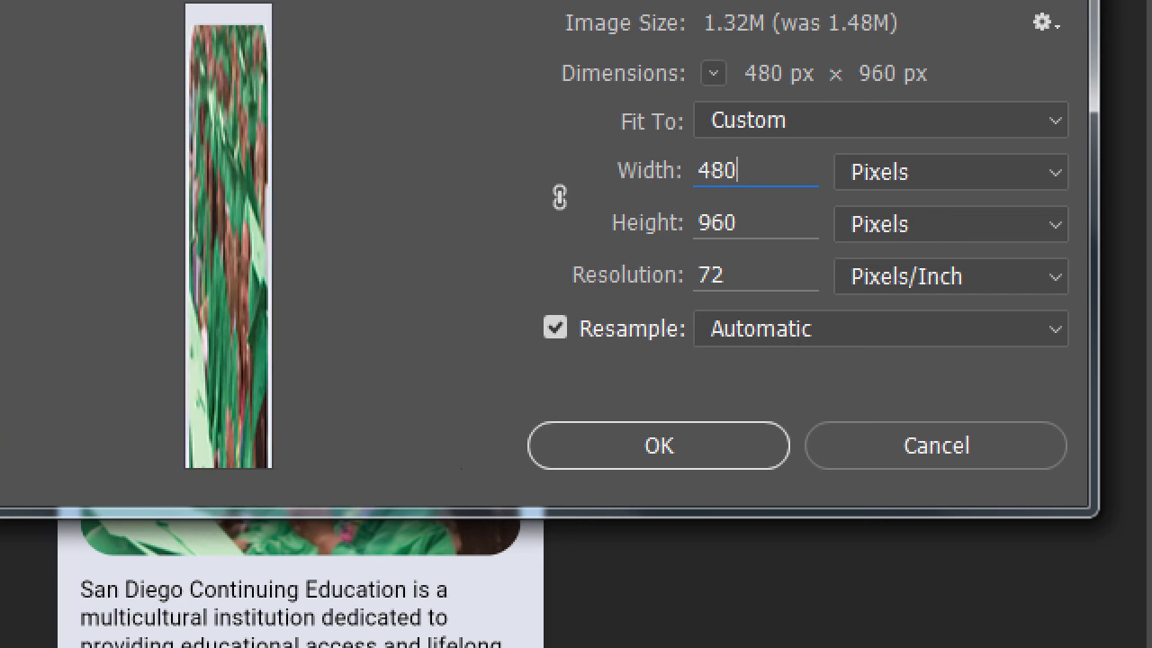
pyautogui.press('Tab')
pyautogui.write('800')
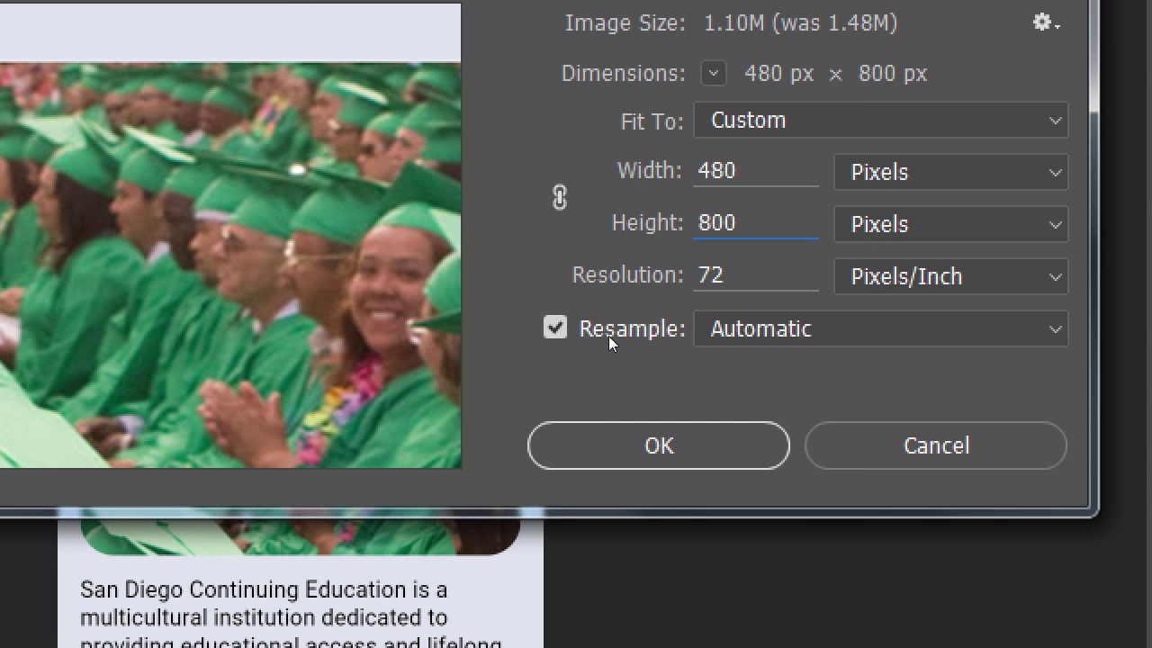
pyautogui.press('Return')
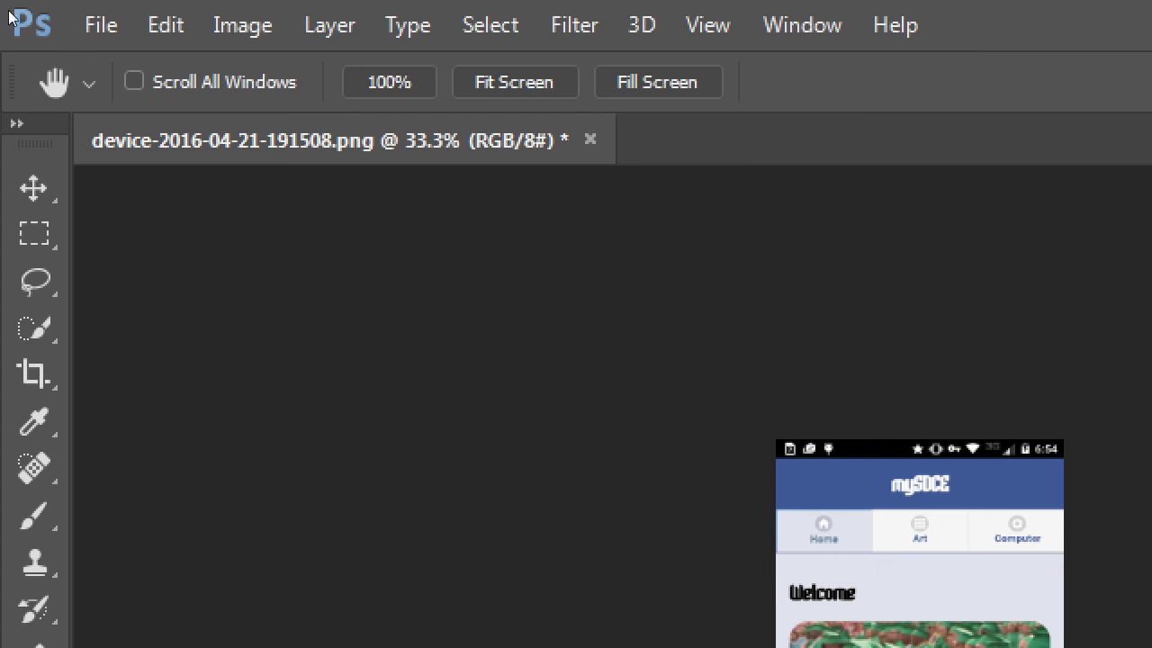
# Save the resized device-2016-04-21-191508.png over the original PNG and close it
pyautogui.click(100, 24)
pyautogui.press('Down')
pyautogui.press('Down')
pyautogui.press('Down')
pyautogui.press('Down')
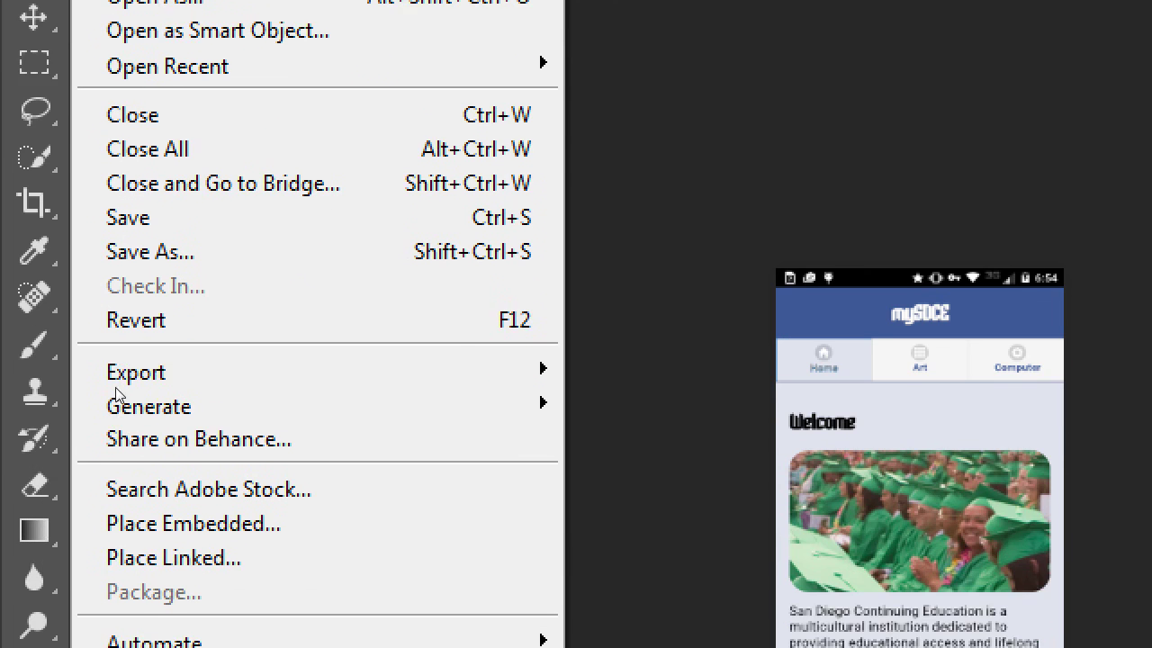
pyautogui.moveTo(382, 529)
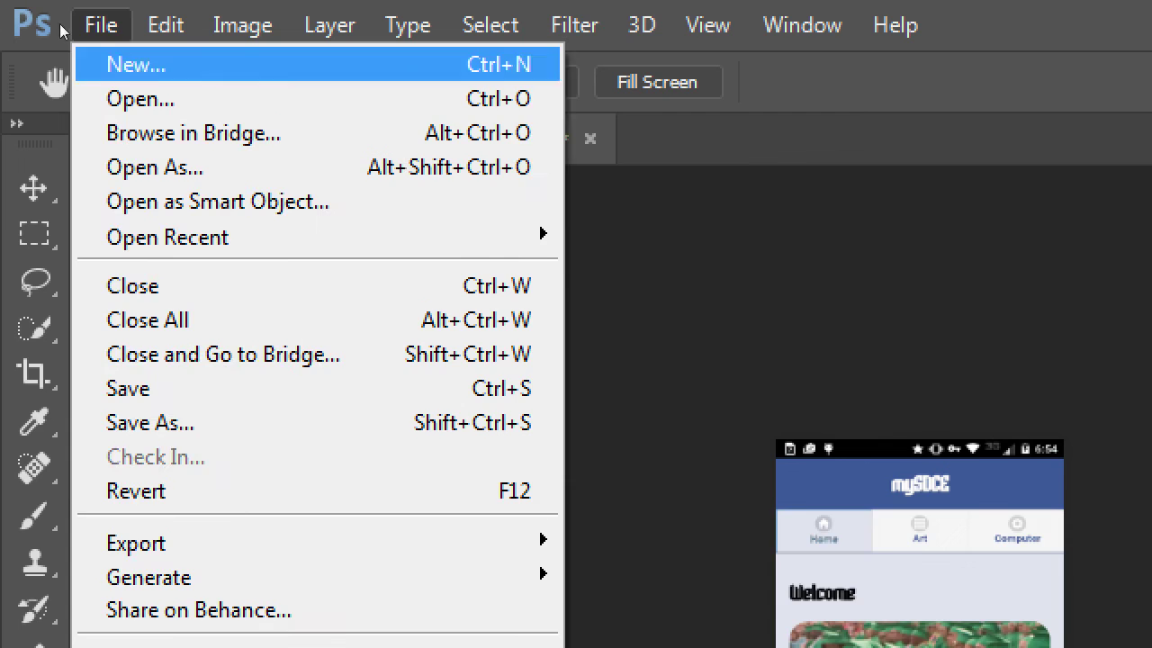
pyautogui.press('Escape')
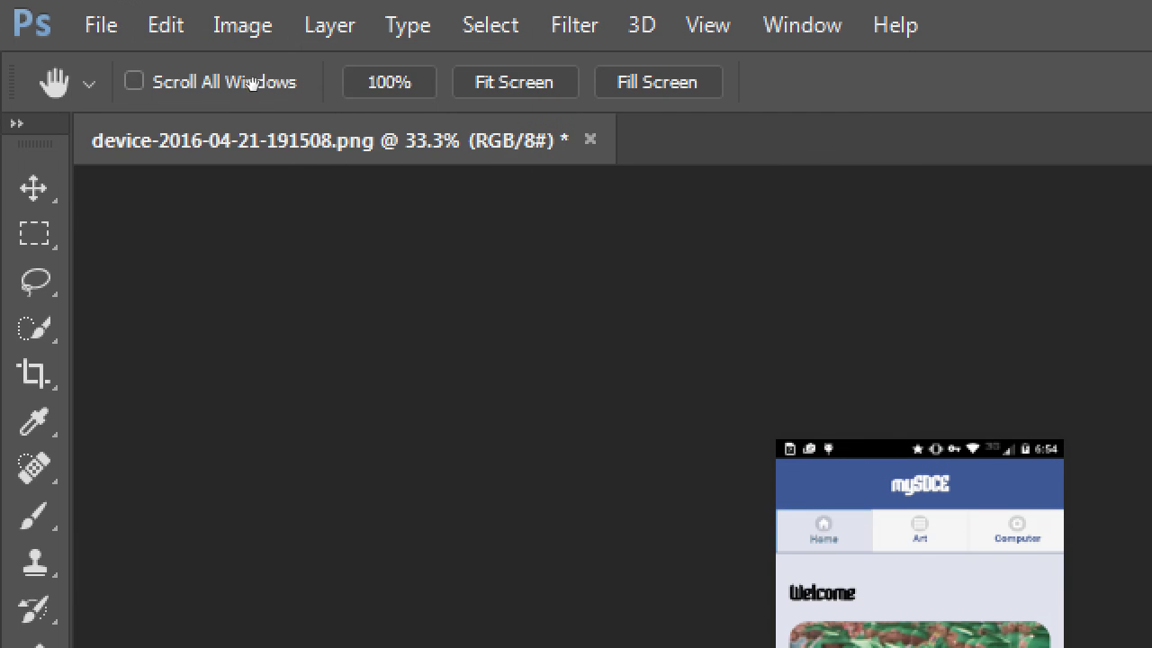
pyautogui.click(94, 25)
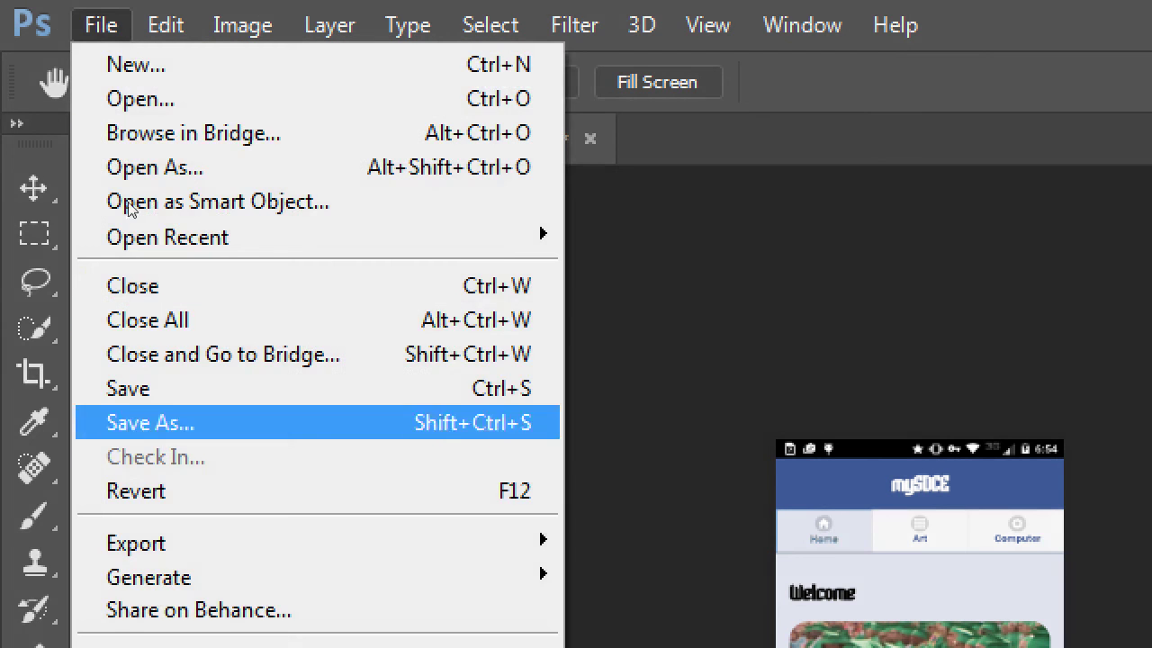
pyautogui.click(99, 386)
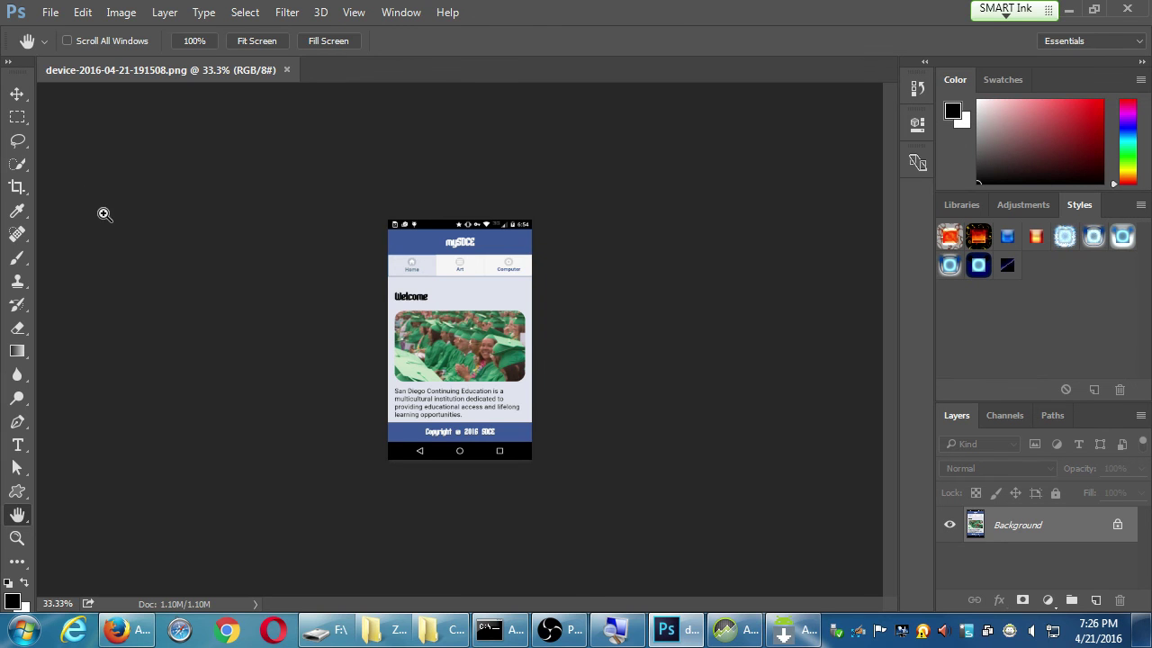
pyautogui.hotkey('ctrl', 'w')
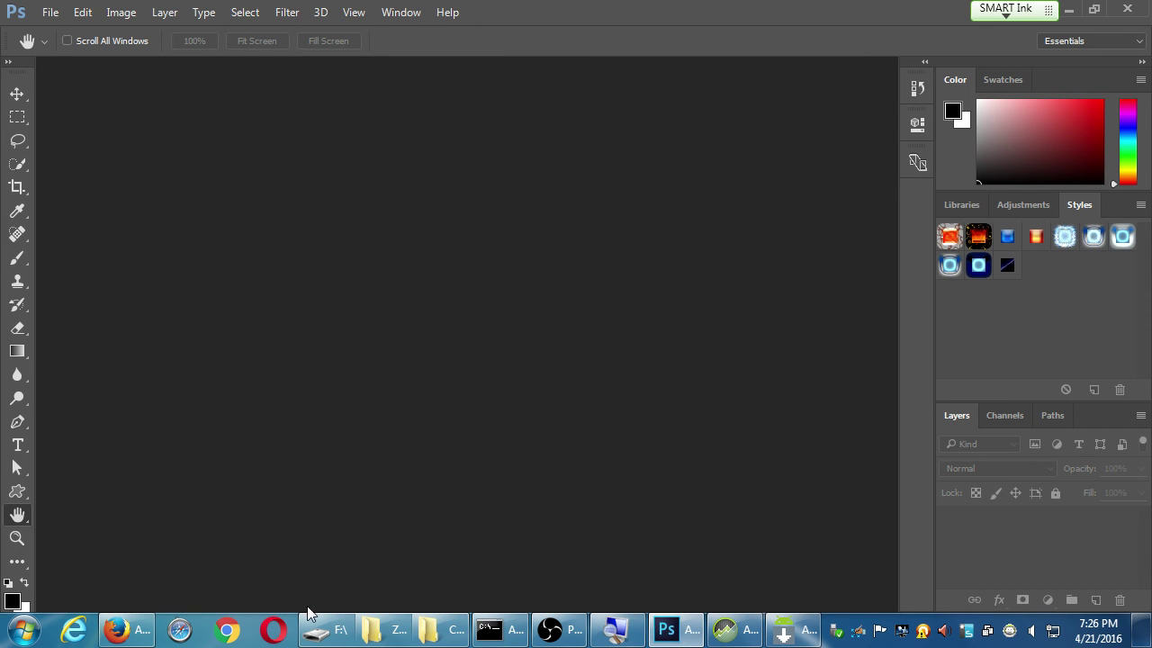
# Open device-2016-04-21-191739.png and check Amazon's screenshot format requirements in Firefox
pyautogui.doubleClick(402, 399)
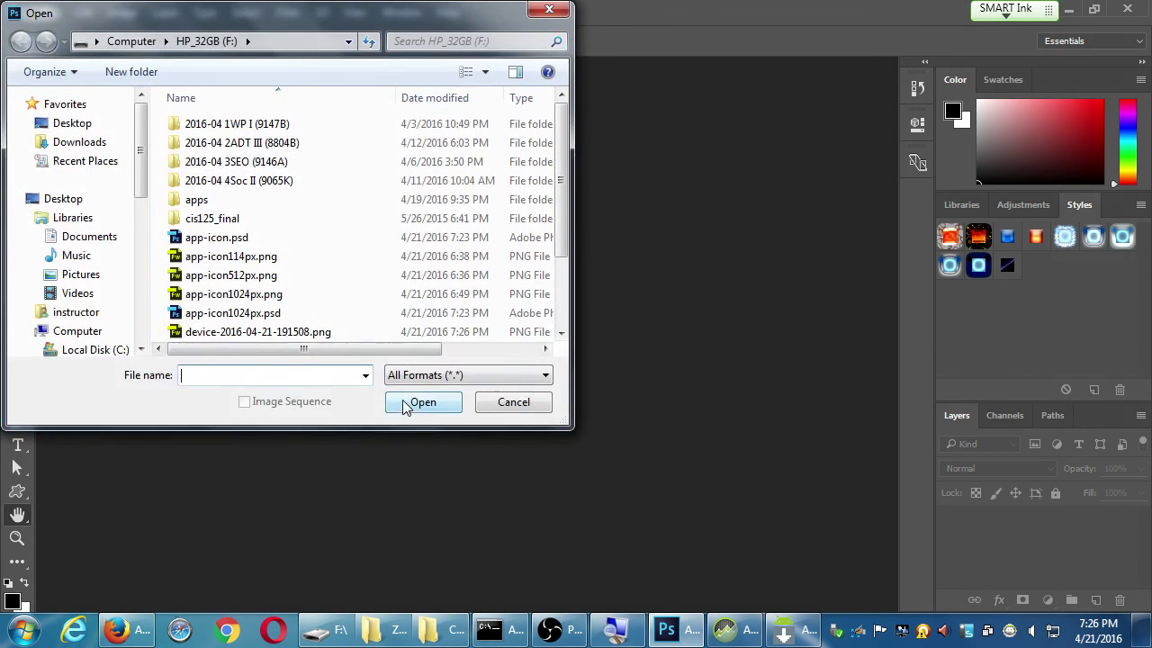
pyautogui.click(326, 332)
pyautogui.scroll(-2, 326, 332)
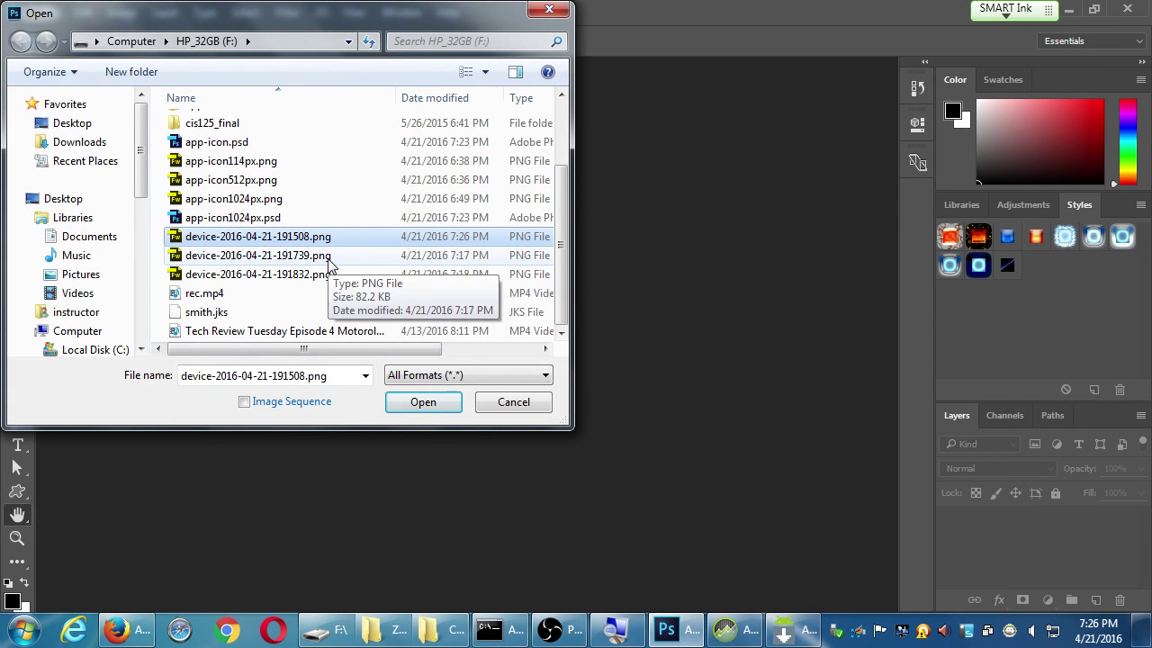
pyautogui.doubleClick(328, 257)
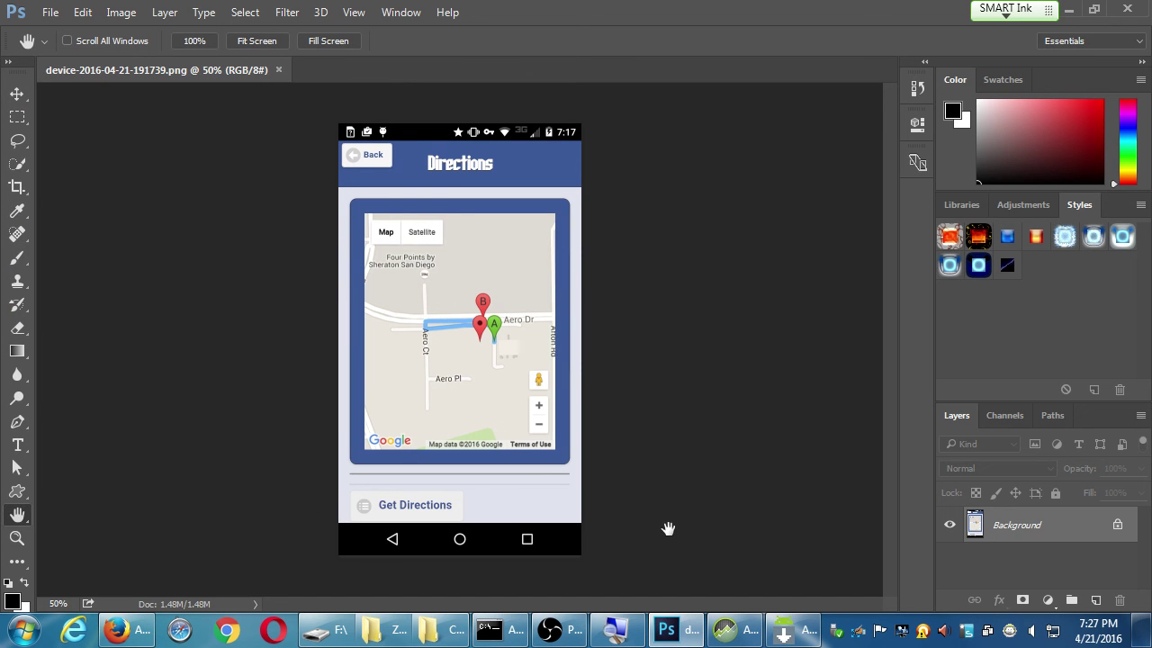
pyautogui.click(135, 631)
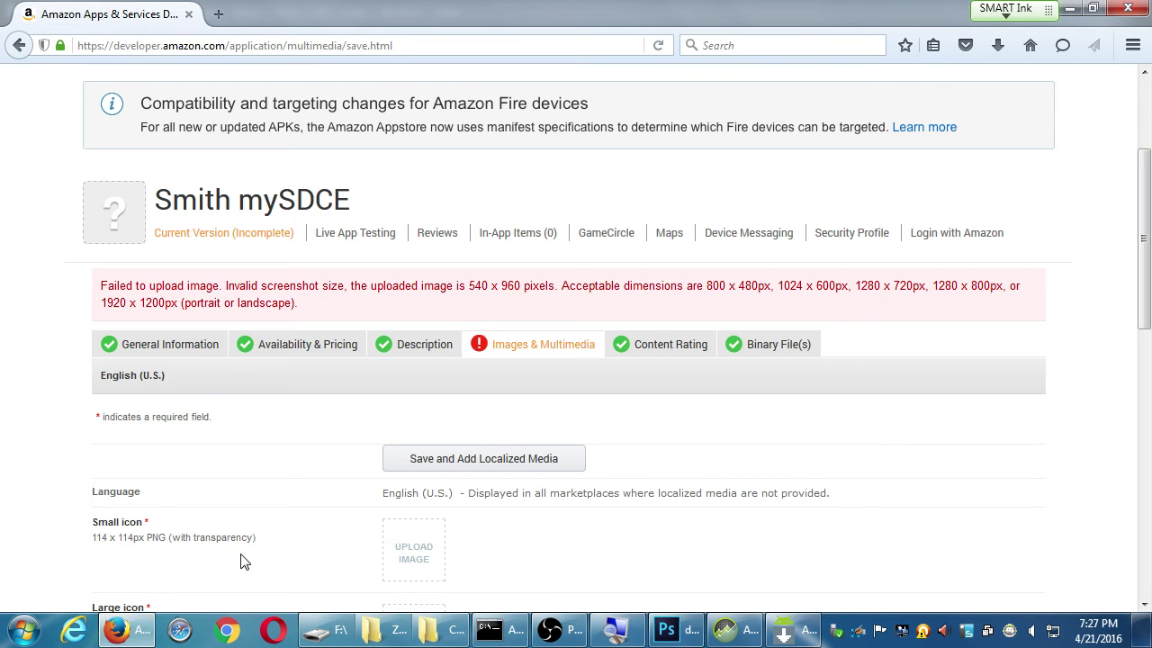
pyautogui.scroll(-10, 239, 558)
pyautogui.scroll(6, 234, 556)
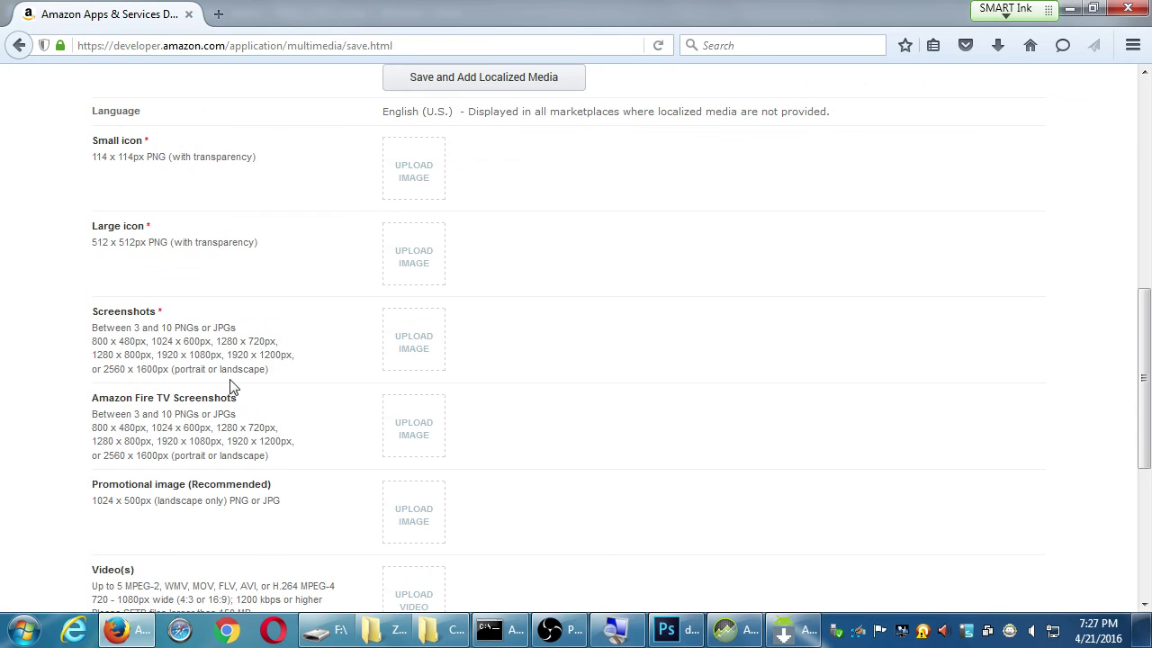
pyautogui.doubleClick(224, 327)
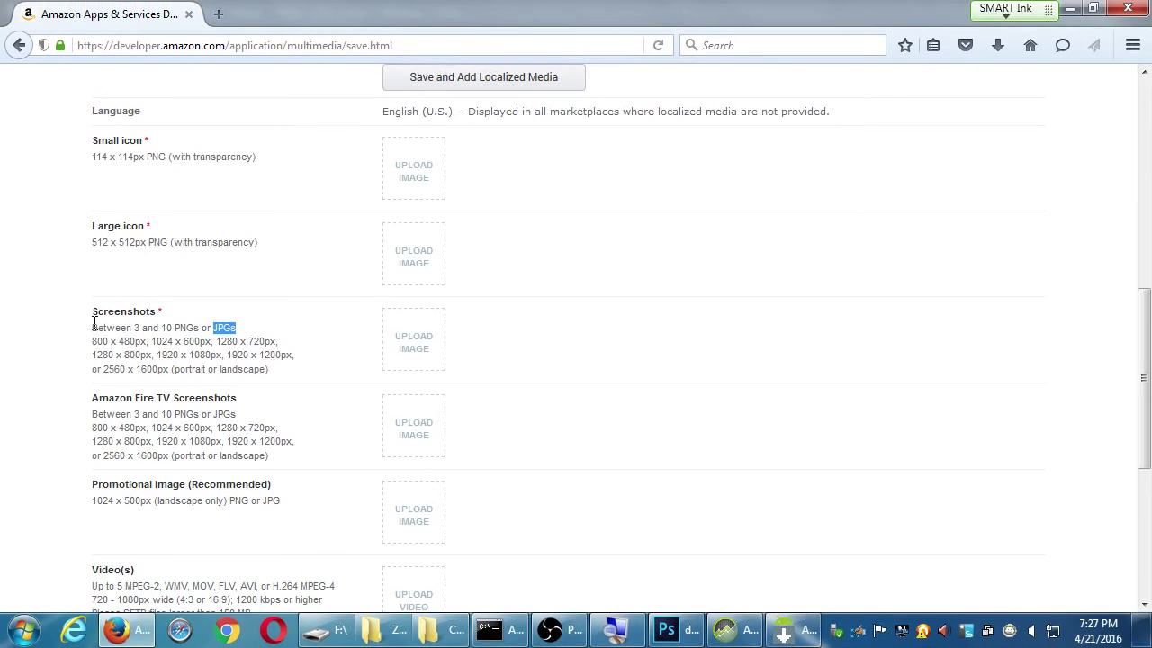
# Resize the Directions screenshot to 480 × 800 pixels and close it
pyautogui.hotkey('alt', 'Tab')
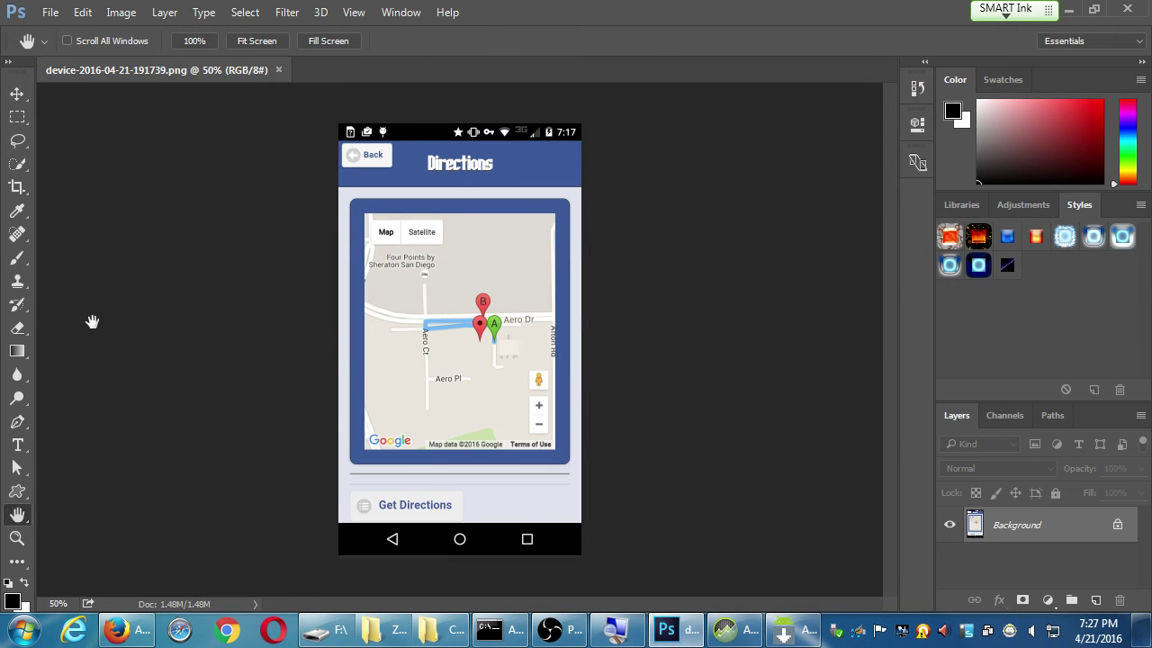
pyautogui.hotkey('alt', 'i')
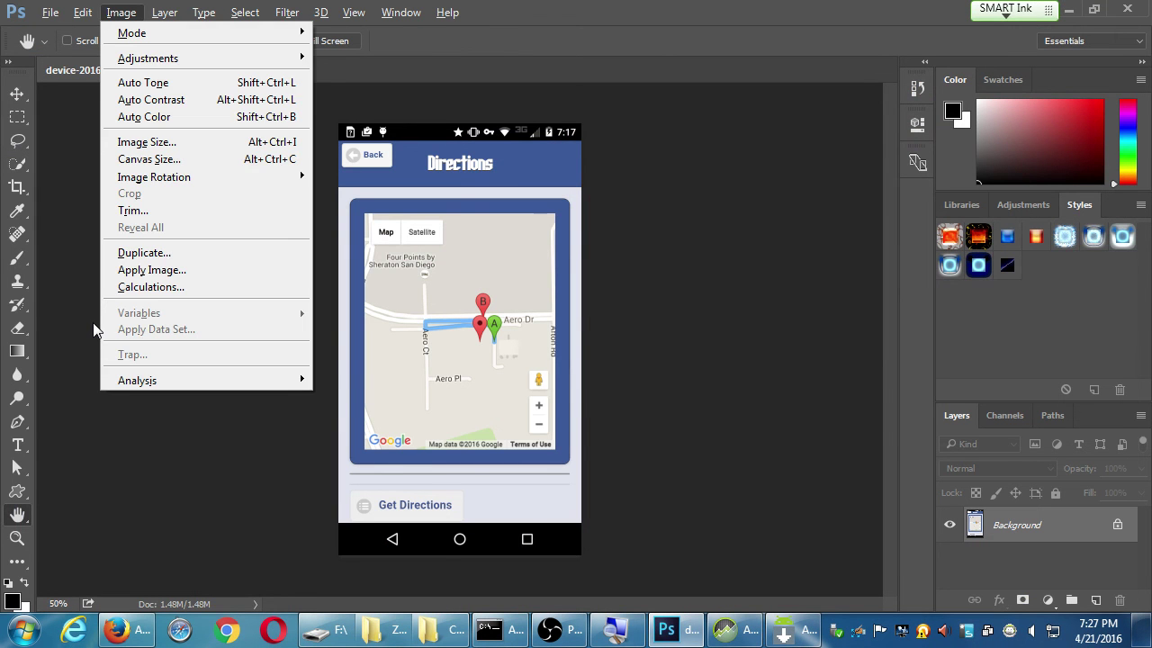
pyautogui.write('i480')
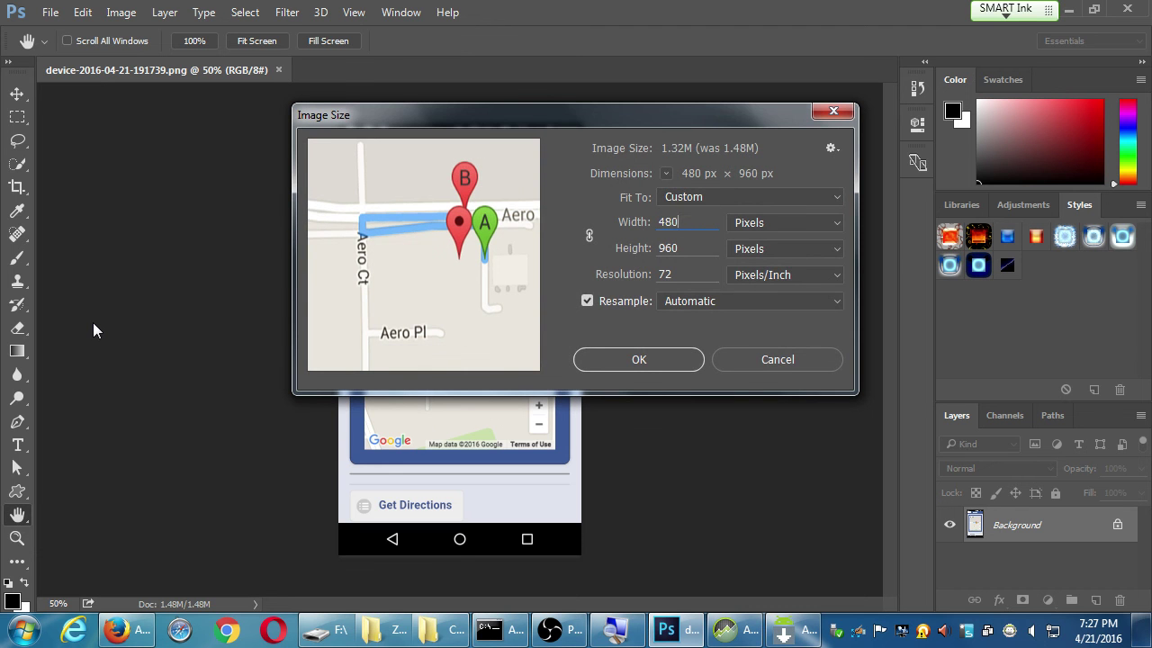
pyautogui.press('Tab')
pyautogui.write('800')
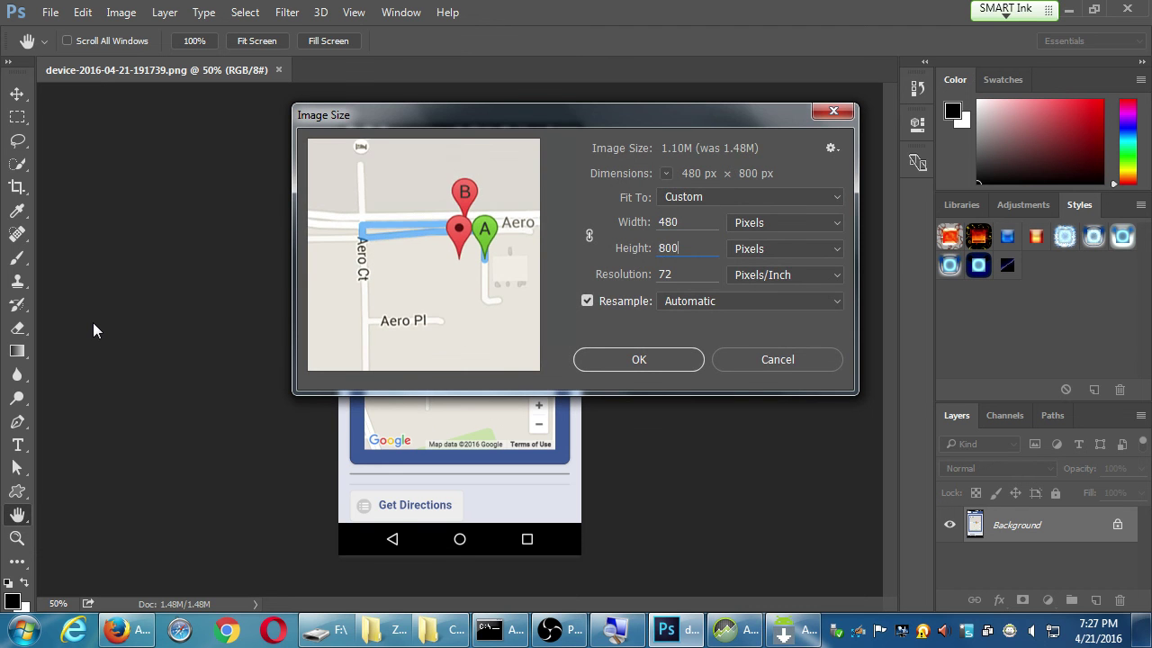
pyautogui.press('Return')
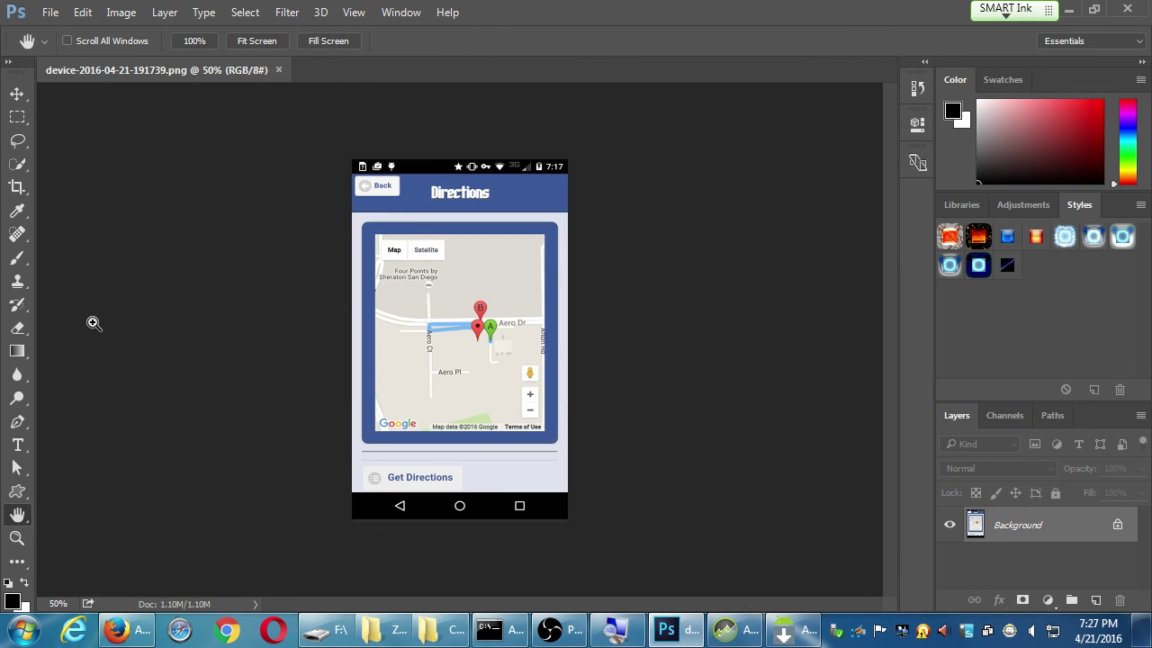
pyautogui.hotkey('ctrl', 'w')
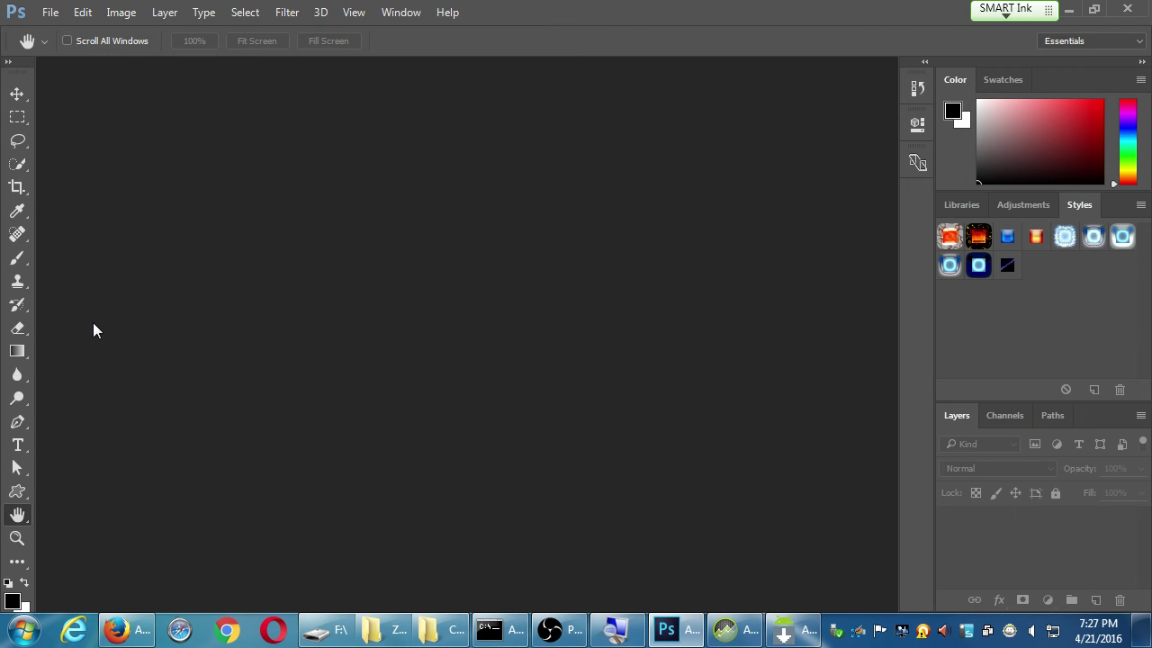
pyautogui.hotkey('ctrl', 'o')
# Open the My Classes screenshot device-2016-04-21-191832.png
pyautogui.click(225, 333)
pyautogui.scroll(-2, 225, 333)
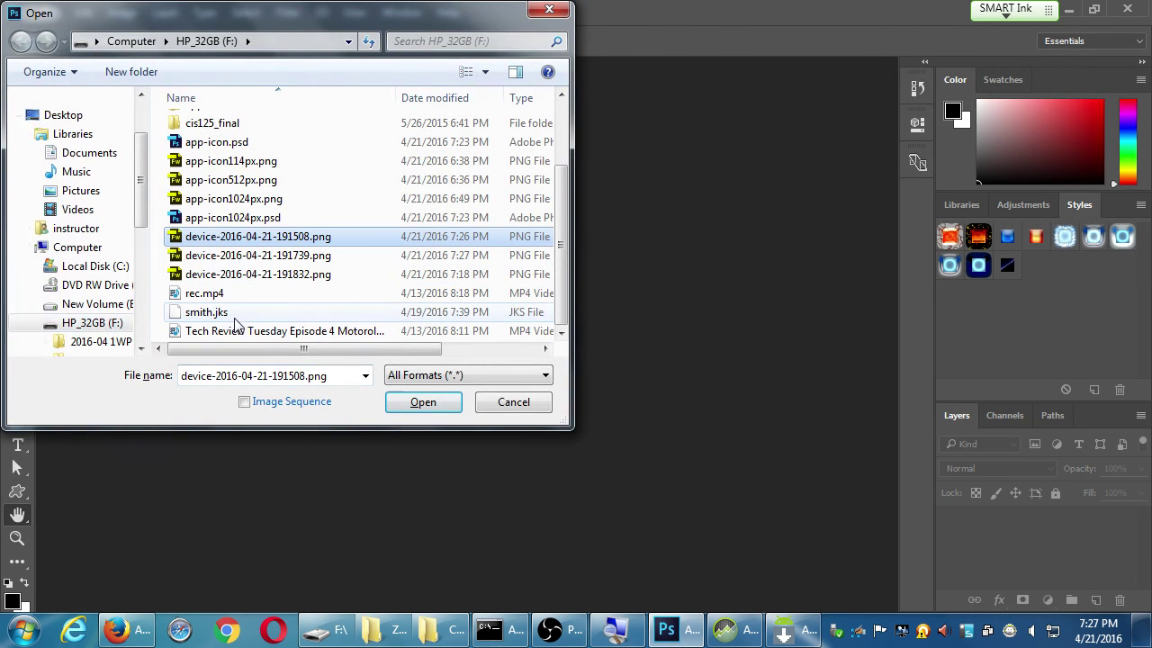
pyautogui.doubleClick(269, 274)
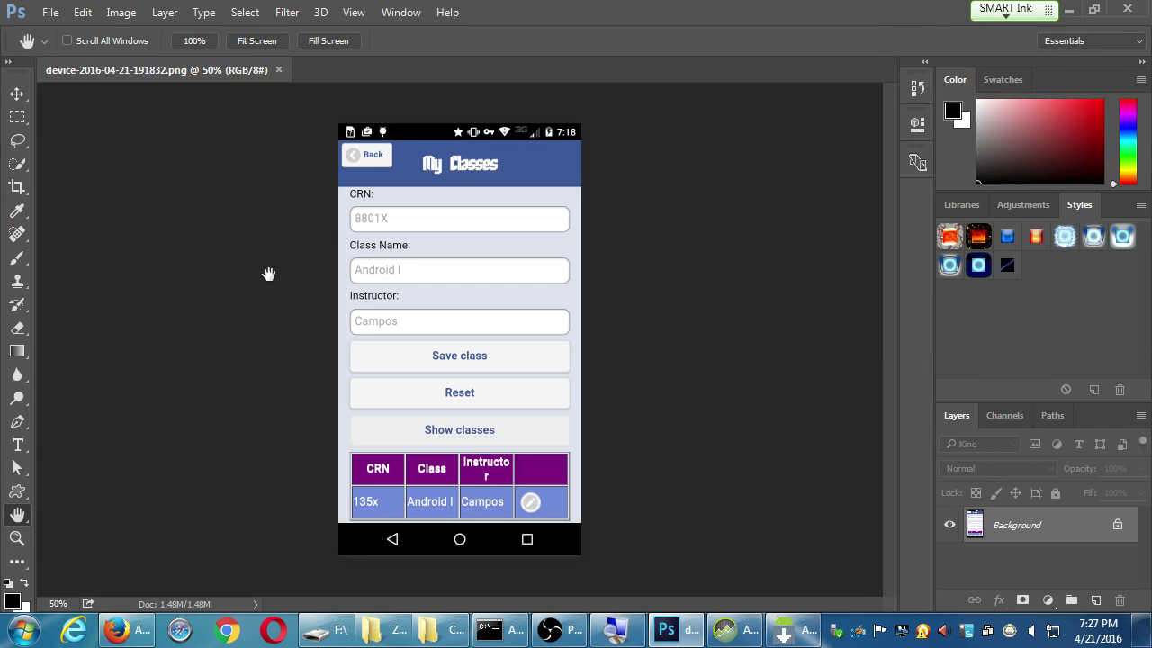
# Resize it to 480 × 800, close it, and return to the Amazon media page
pyautogui.hotkey('alt', 'i')
pyautogui.write('i480')
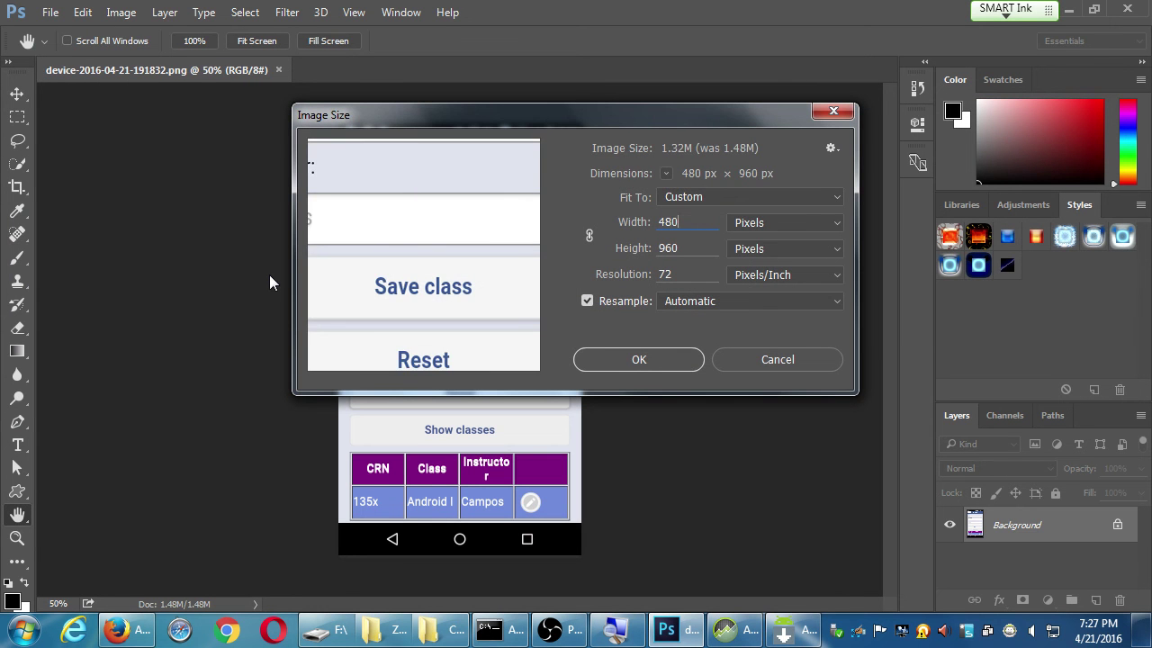
pyautogui.press('Tab')
pyautogui.write('800')
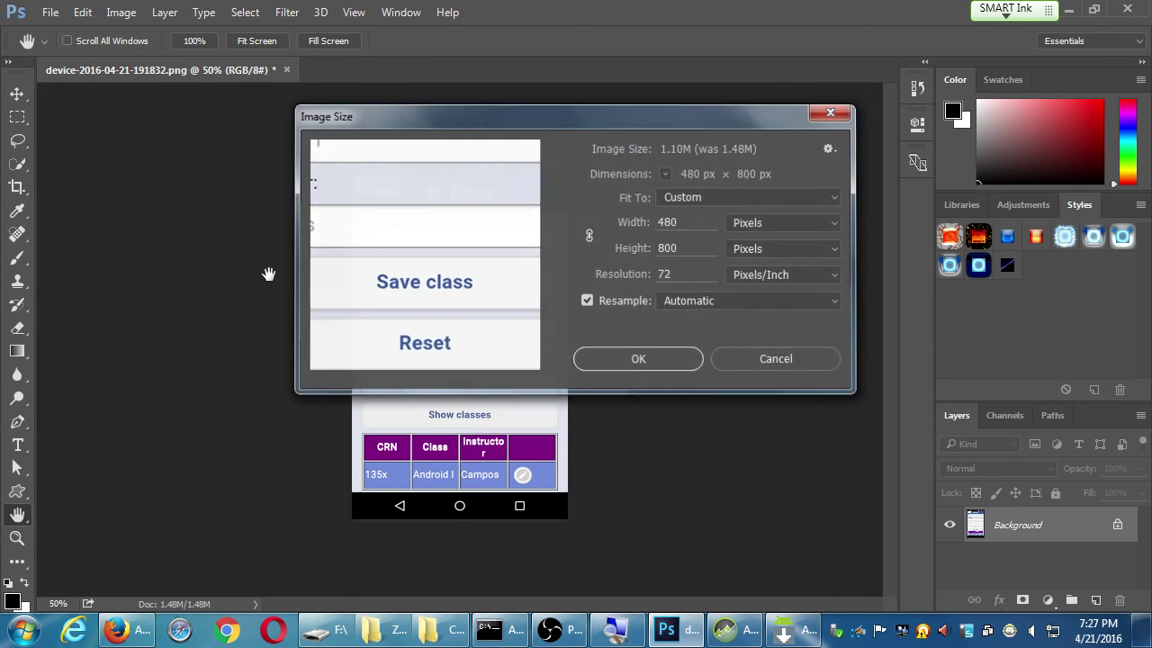
pyautogui.press('Return')
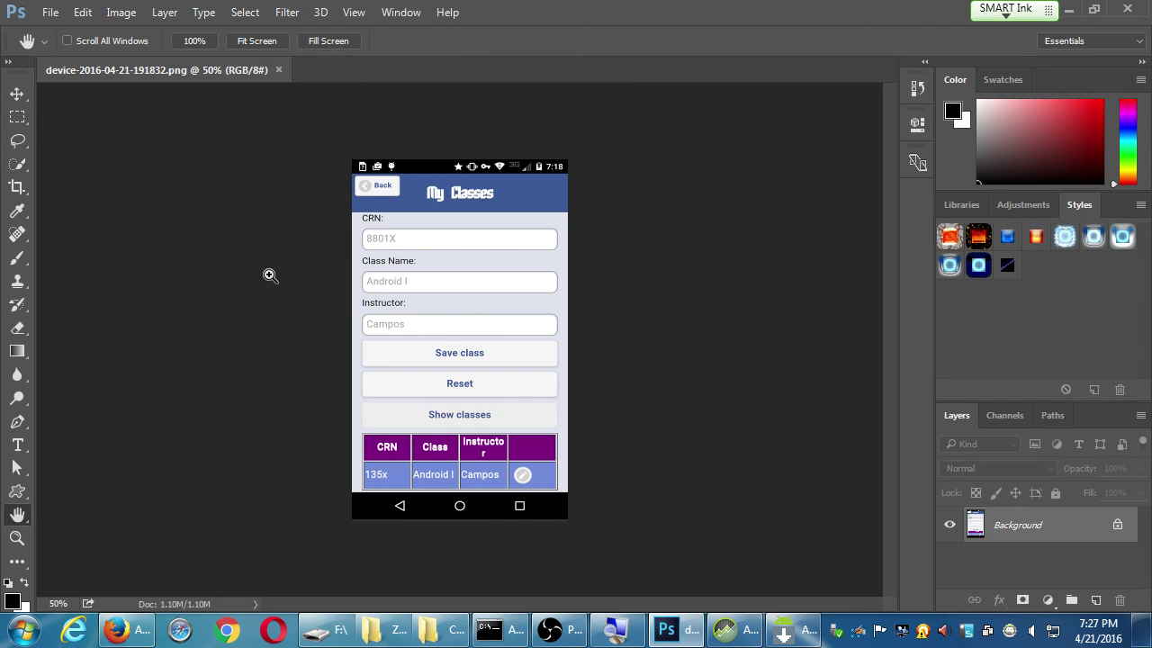
pyautogui.hotkey('ctrl', 'w')
pyautogui.hotkey('alt', 'Tab')
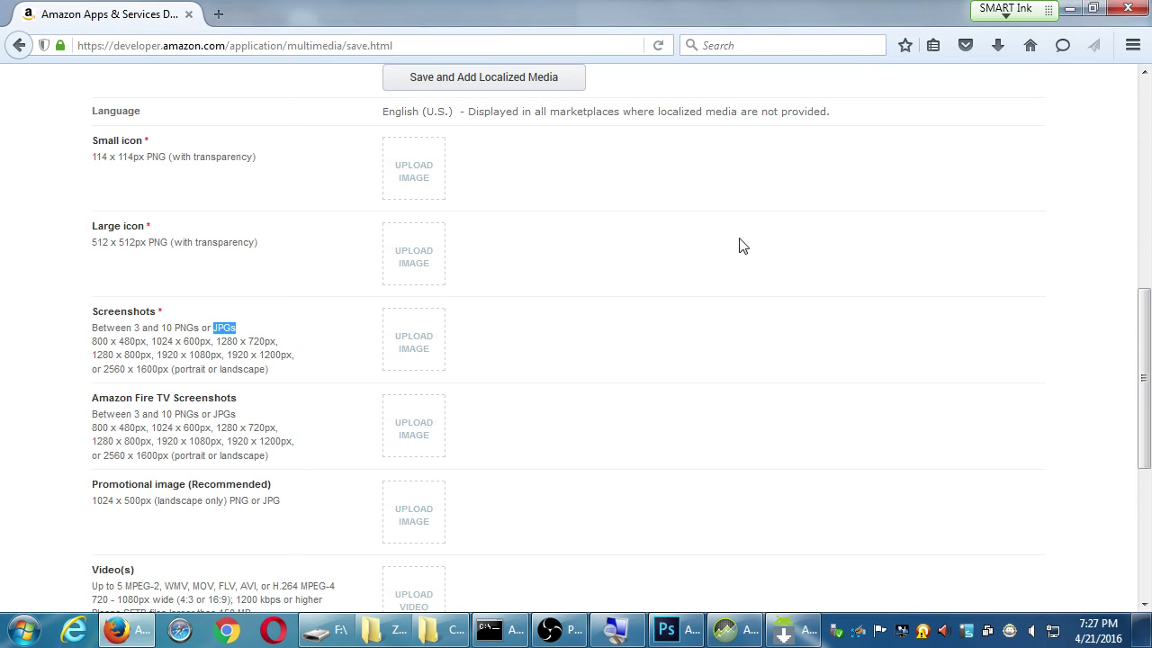
# Rename the three device-2016-04-21 screenshots with an 'ss-' prefix
pyautogui.click(383, 634)
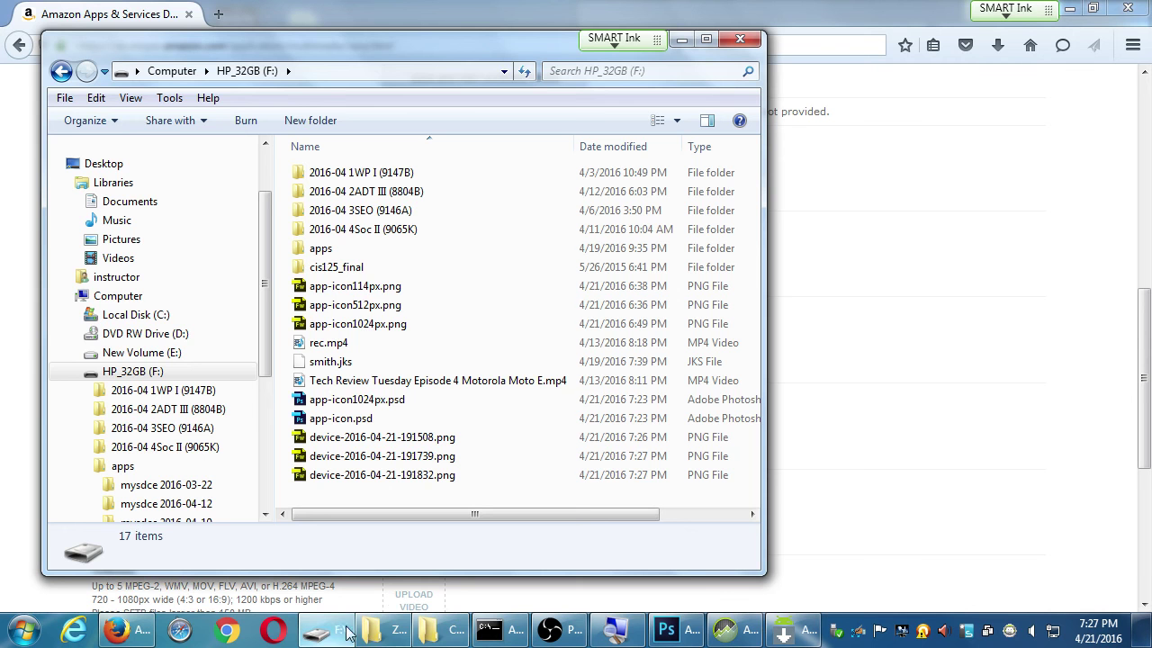
pyautogui.click(400, 639)
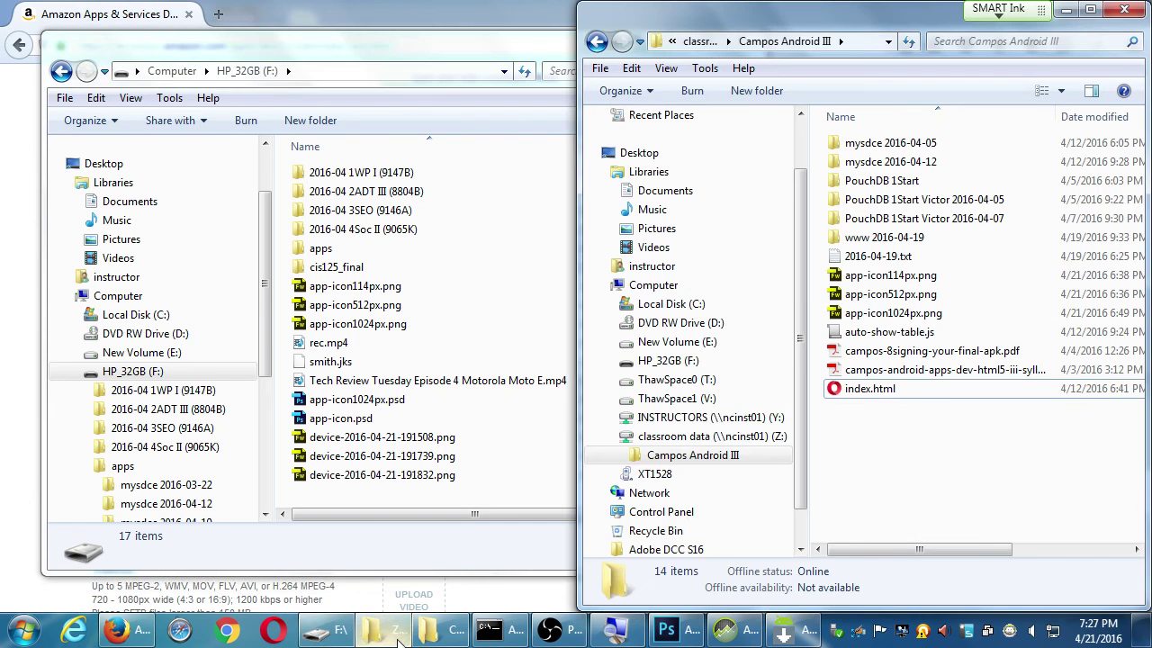
pyautogui.click(450, 438)
pyautogui.press('F2')
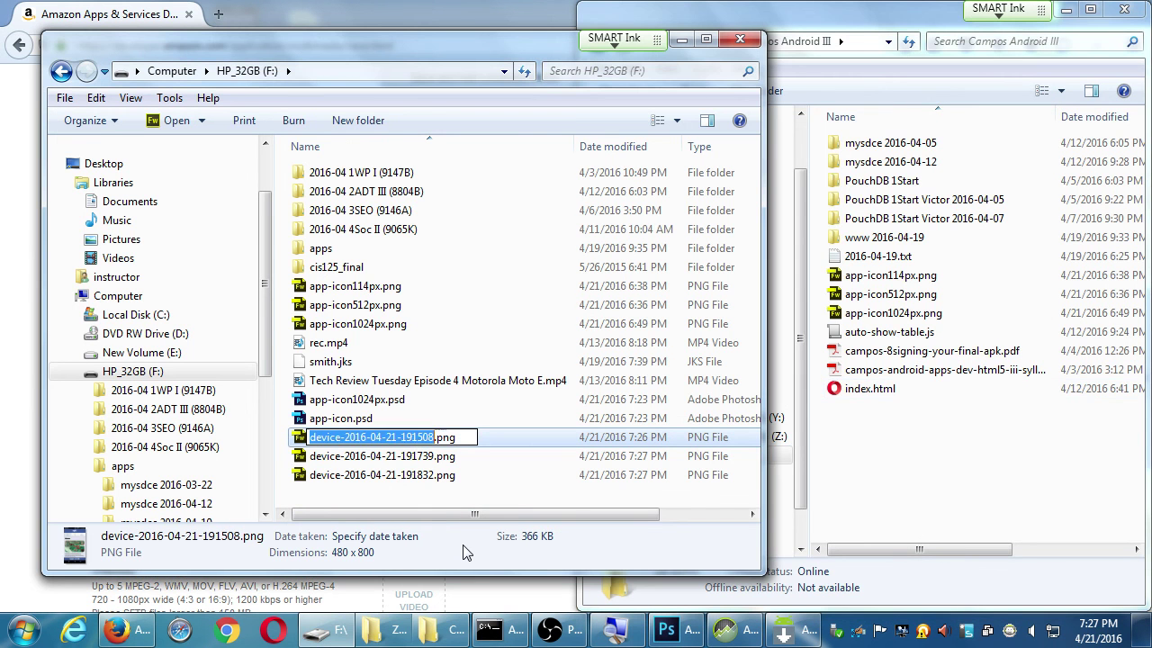
pyautogui.press('Home')
pyautogui.write('ss-')
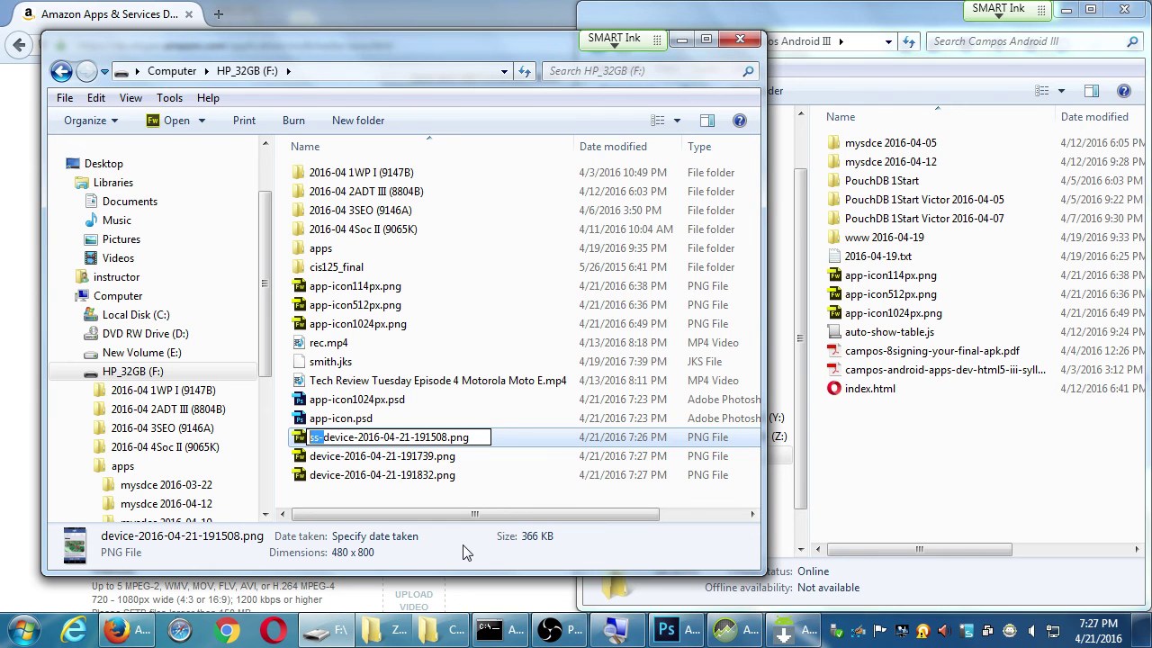
pyautogui.press('Return')
pyautogui.press('Down')
pyautogui.press('F2')
pyautogui.press('Home')
pyautogui.write('ss-')
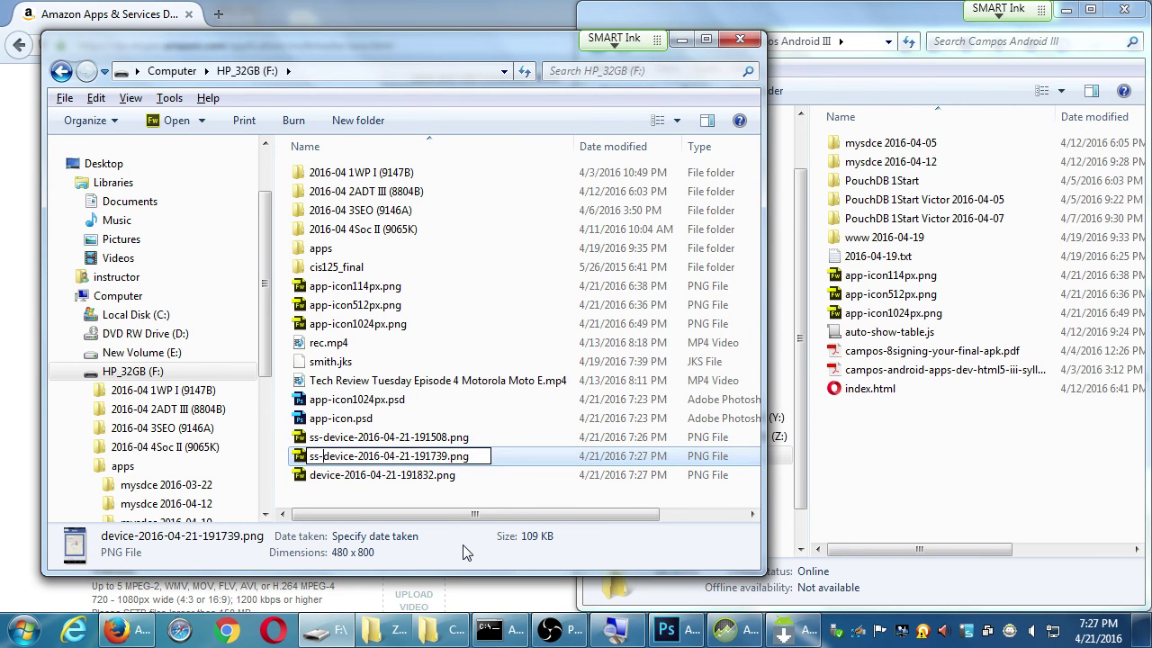
pyautogui.press('Return')
pyautogui.press('Down')
pyautogui.press('F2')
pyautogui.press('Home')
pyautogui.write('ss-')
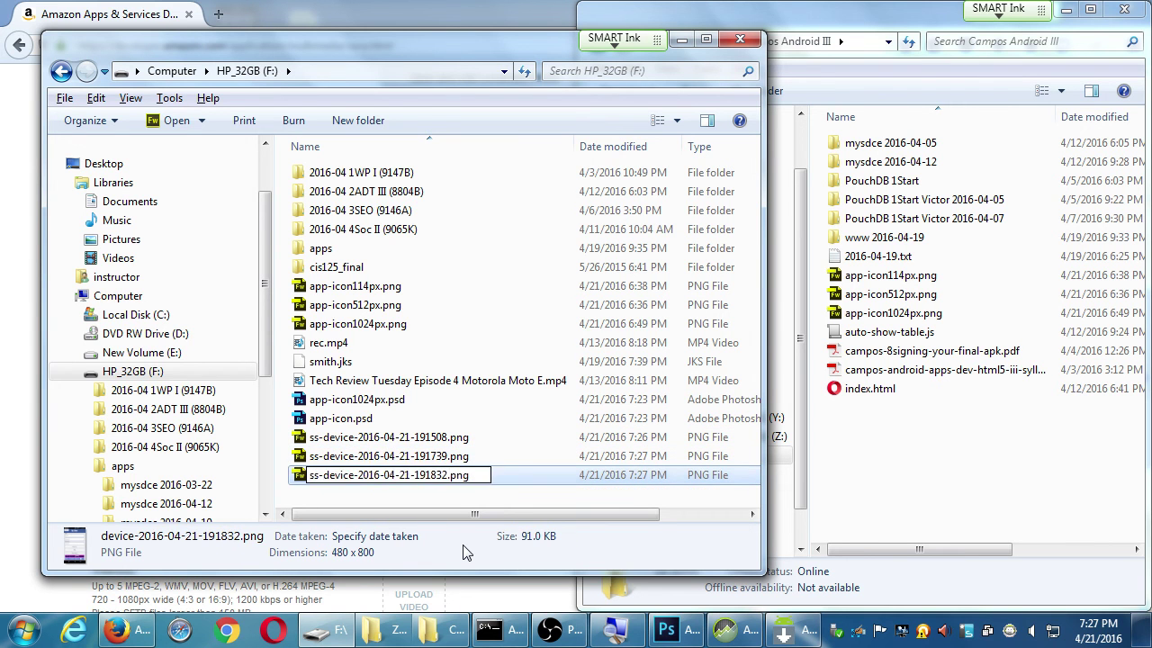
pyautogui.press('Return')
# Copy the three ss-device screenshots into the Campos Android III folder
pyautogui.hotkey('shift', 'Up')
pyautogui.hotkey('shift', 'Up')
pyautogui.moveTo(477, 474); pyautogui.dragTo(907, 514)
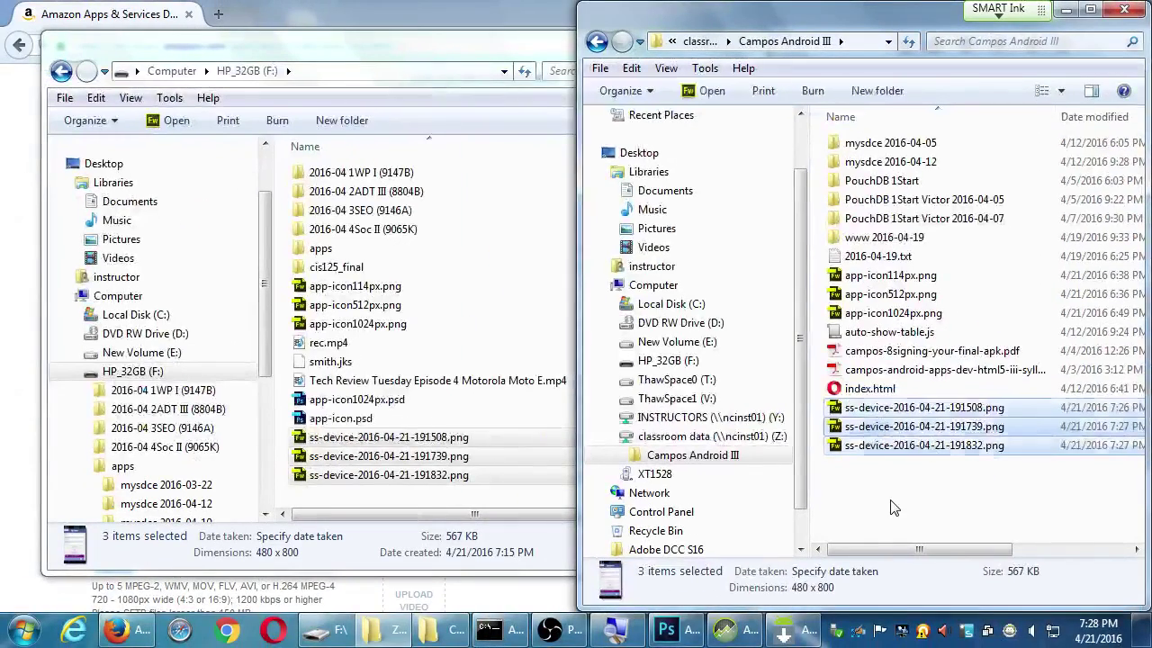
pyautogui.click(891, 508)
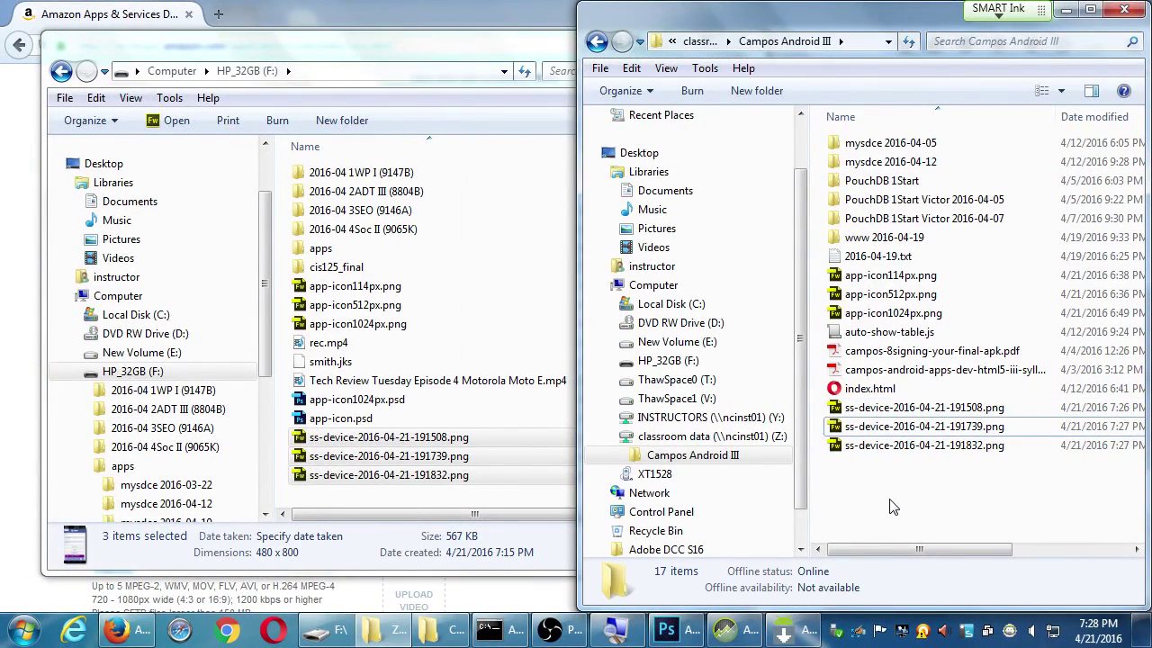
pyautogui.click(128, 630)
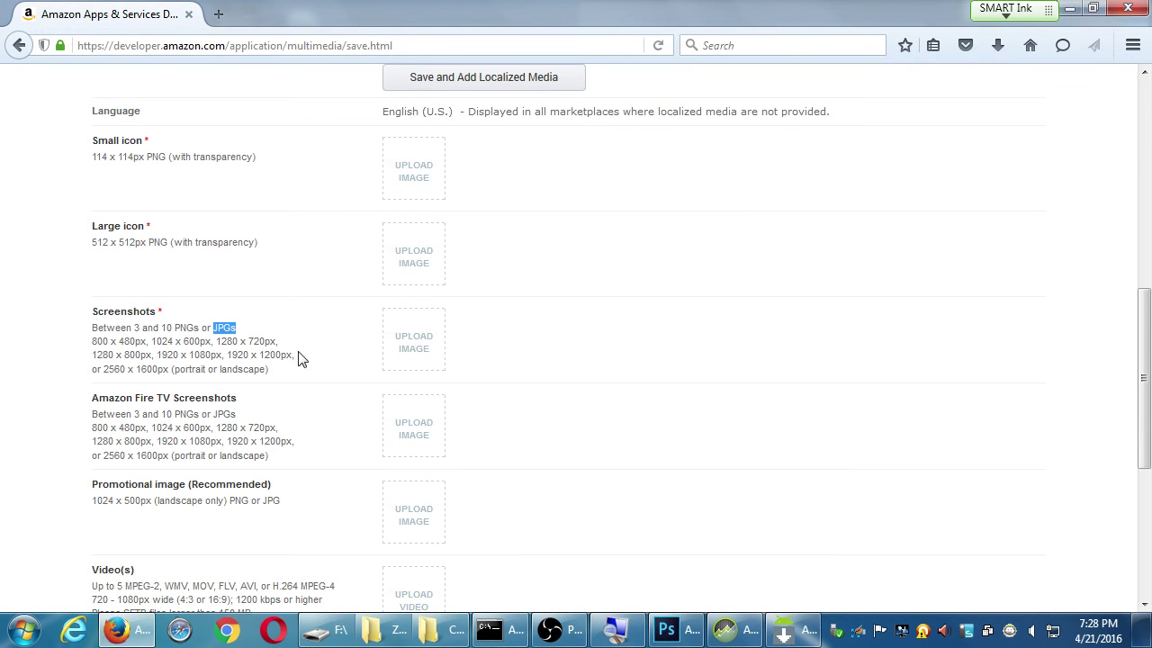
# Upload the 191508, 191739 and remaining ss-device PNGs as the three app screenshots
pyautogui.click(422, 356)
pyautogui.click(320, 369)
pyautogui.doubleClick(320, 369)
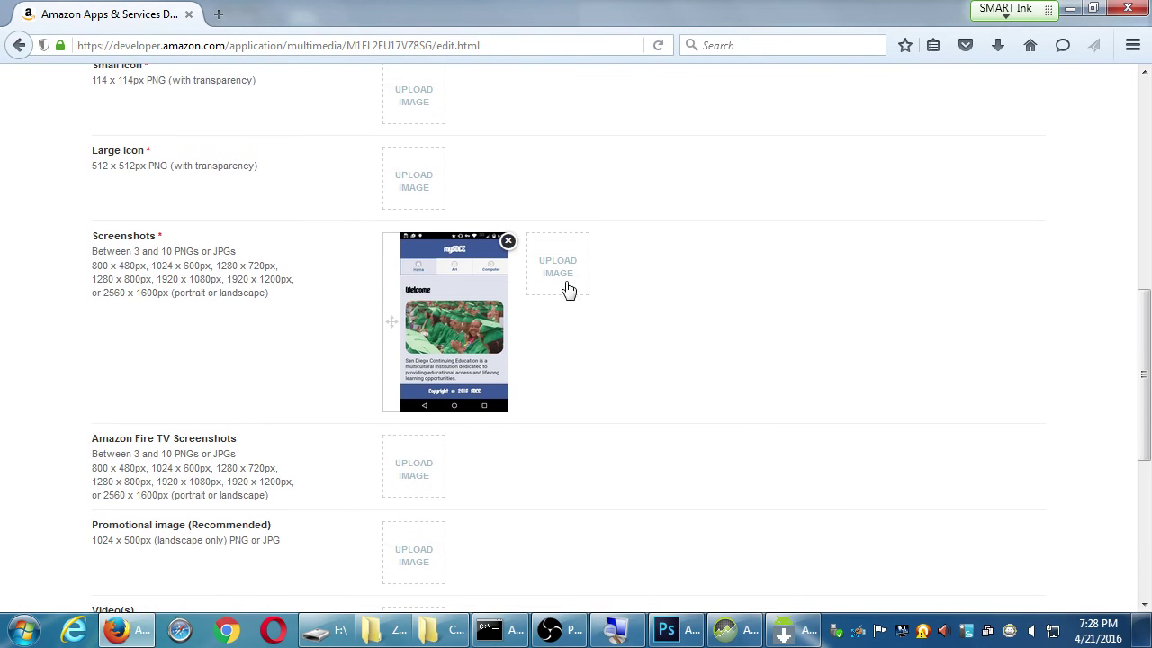
pyautogui.click(568, 288)
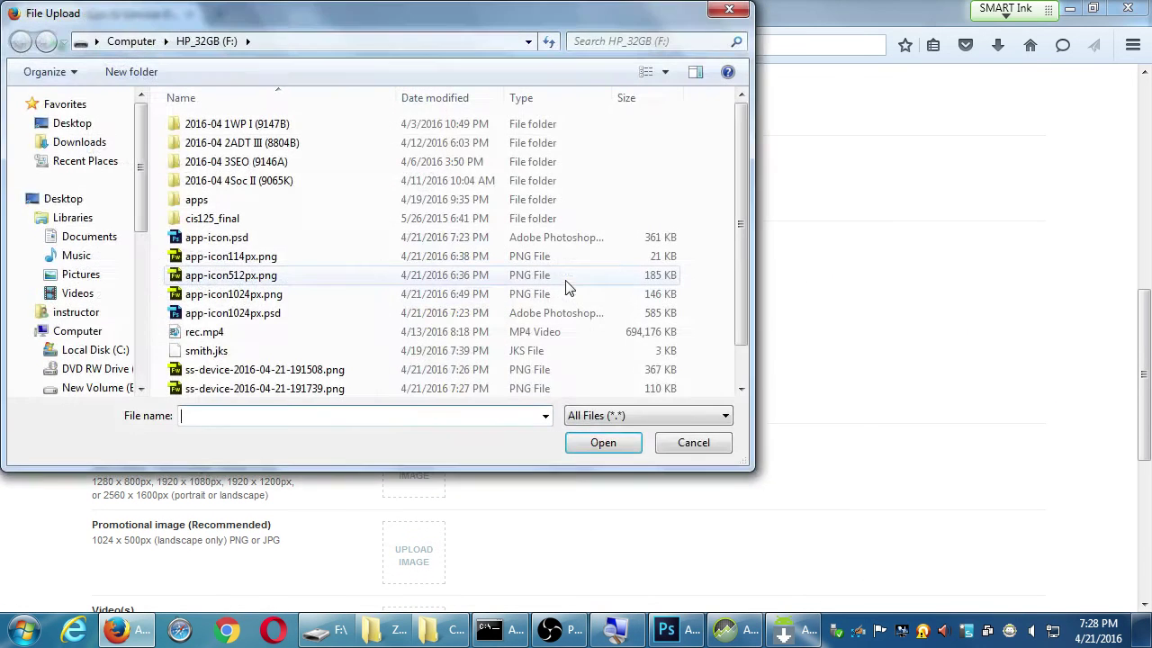
pyautogui.click(335, 389)
pyautogui.doubleClick(335, 389)
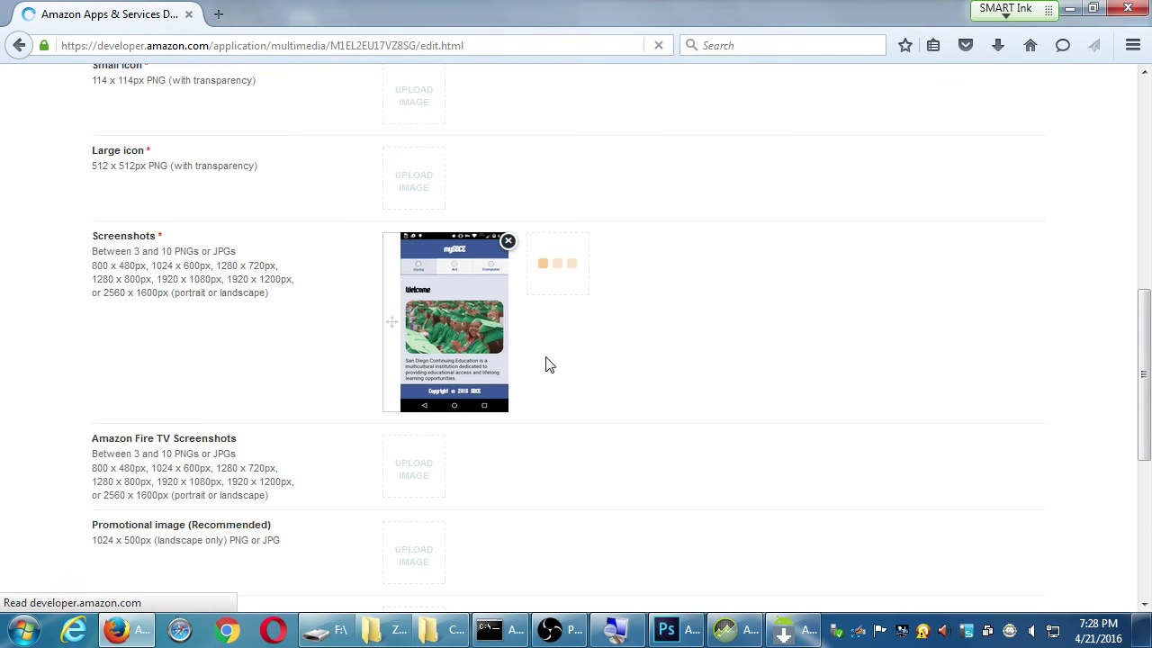
pyautogui.click(706, 293)
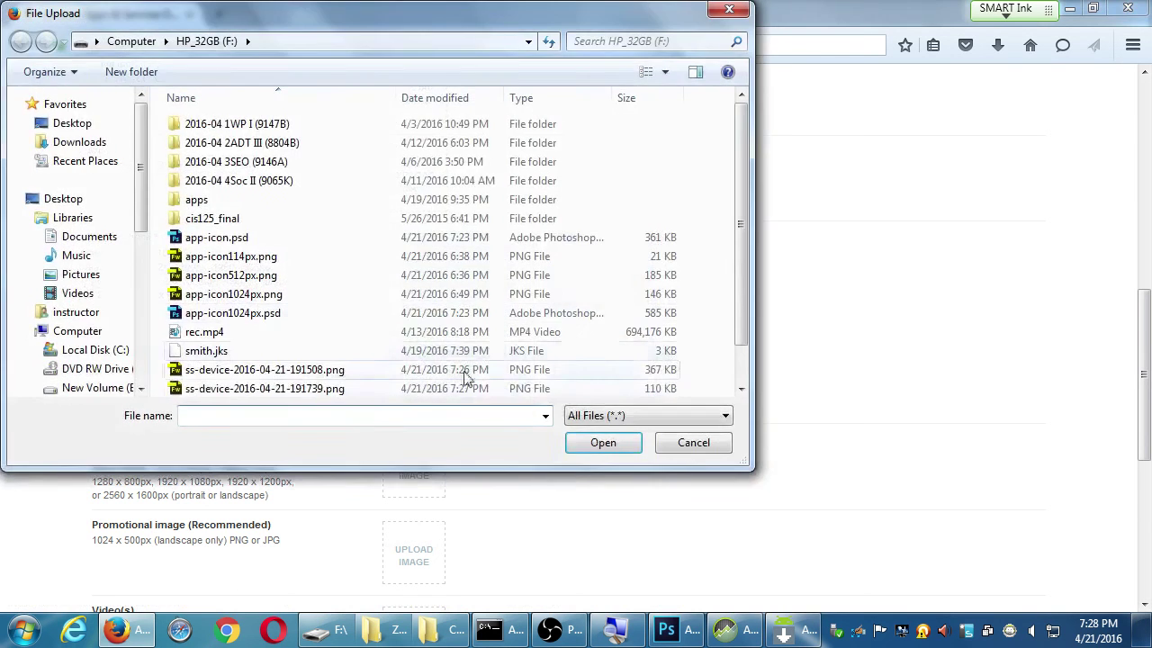
pyautogui.click(347, 392)
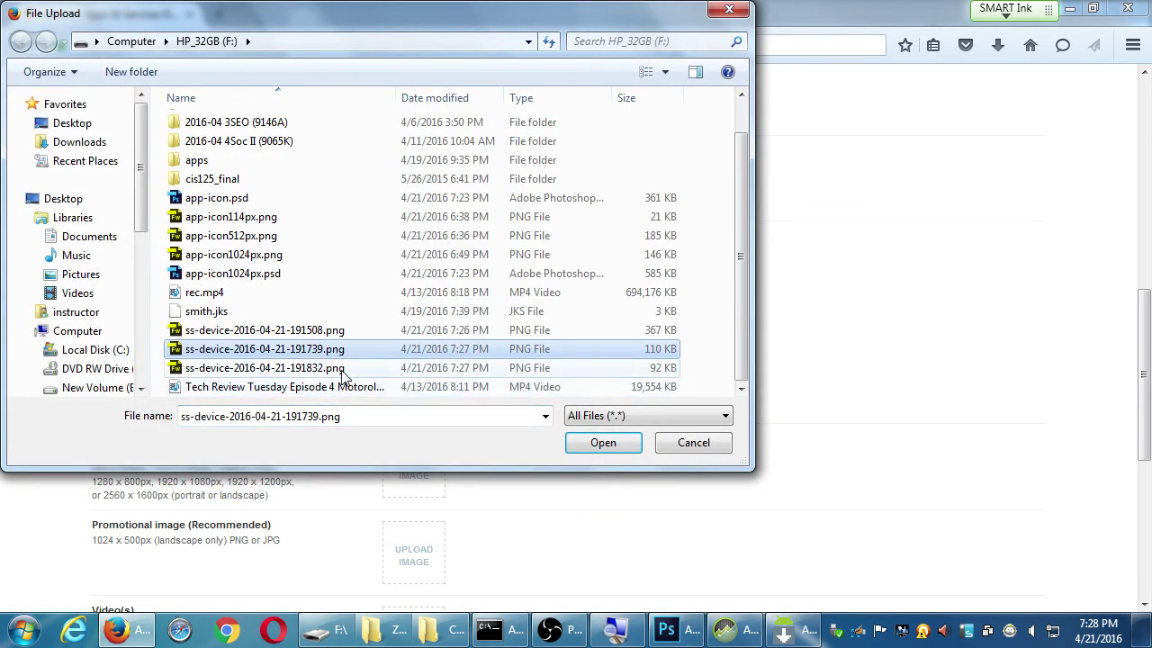
pyautogui.press('Return')
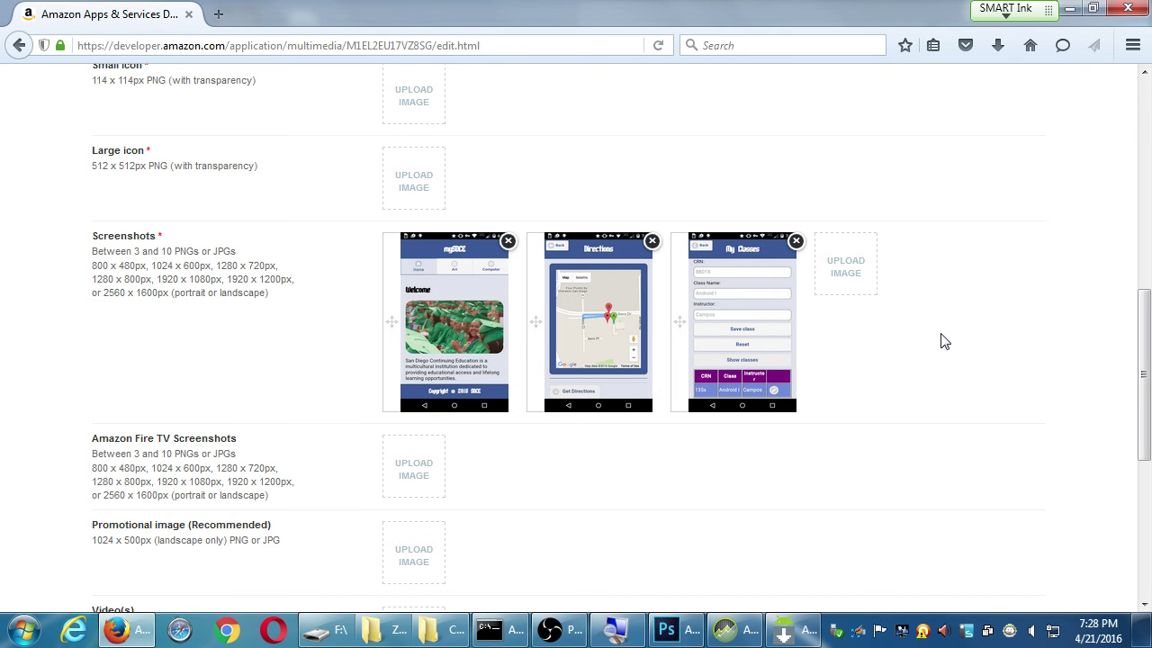
# Upload app-icon512px.png as the Large icon
pyautogui.click(396, 175)
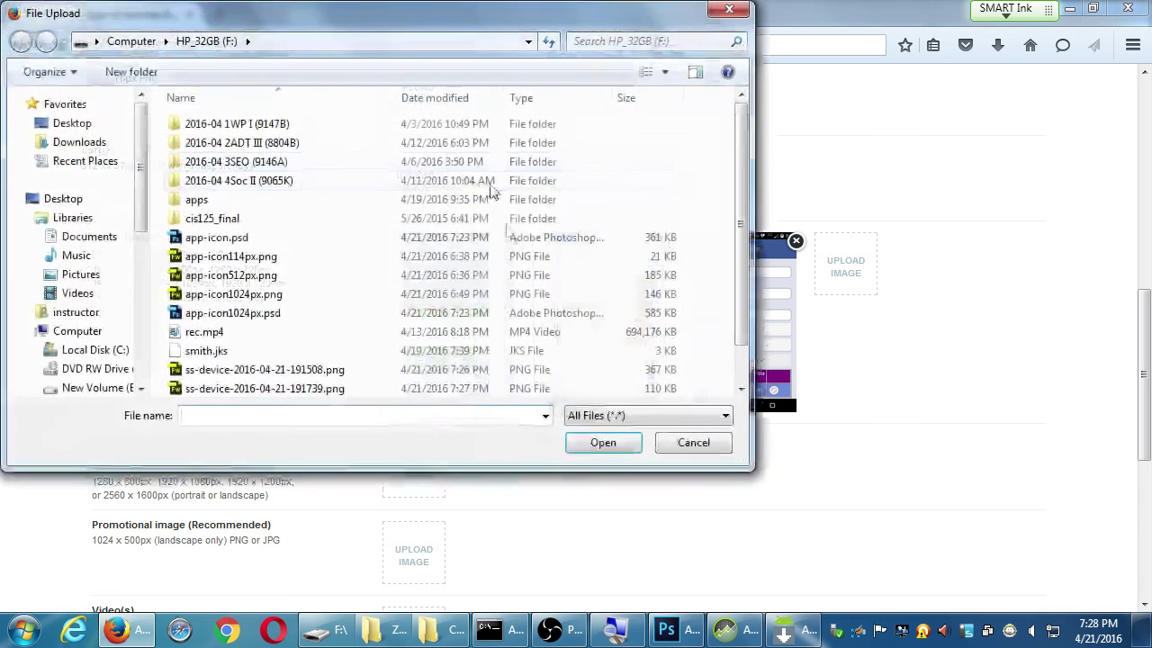
pyautogui.doubleClick(286, 273)
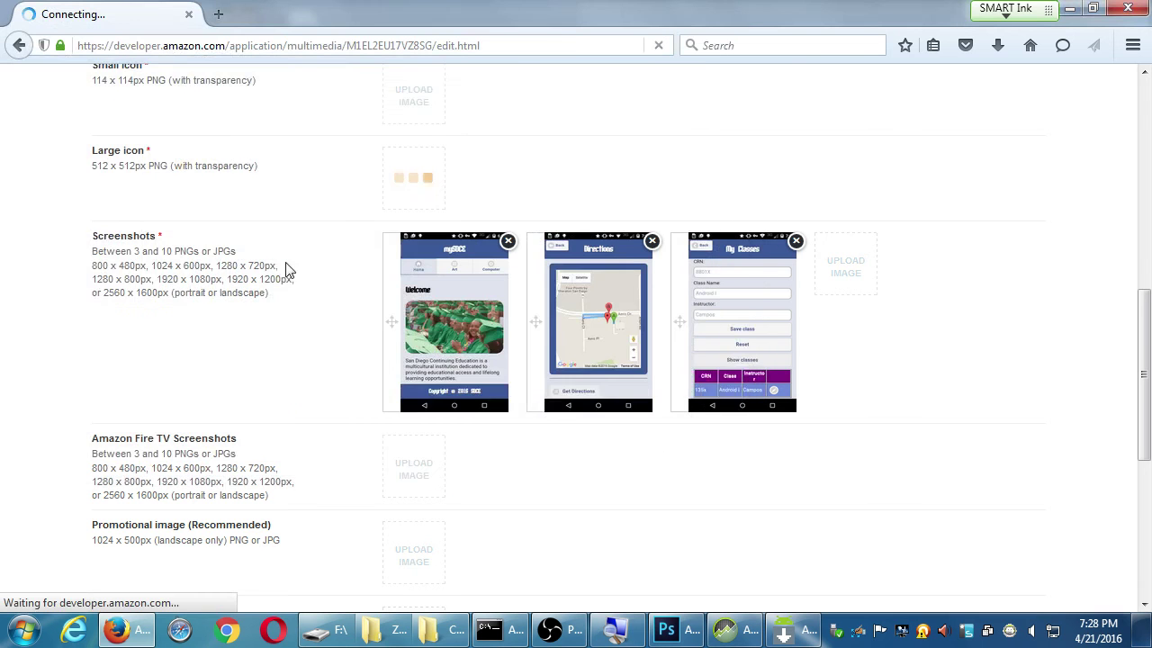
pyautogui.scroll(4, 288, 283)
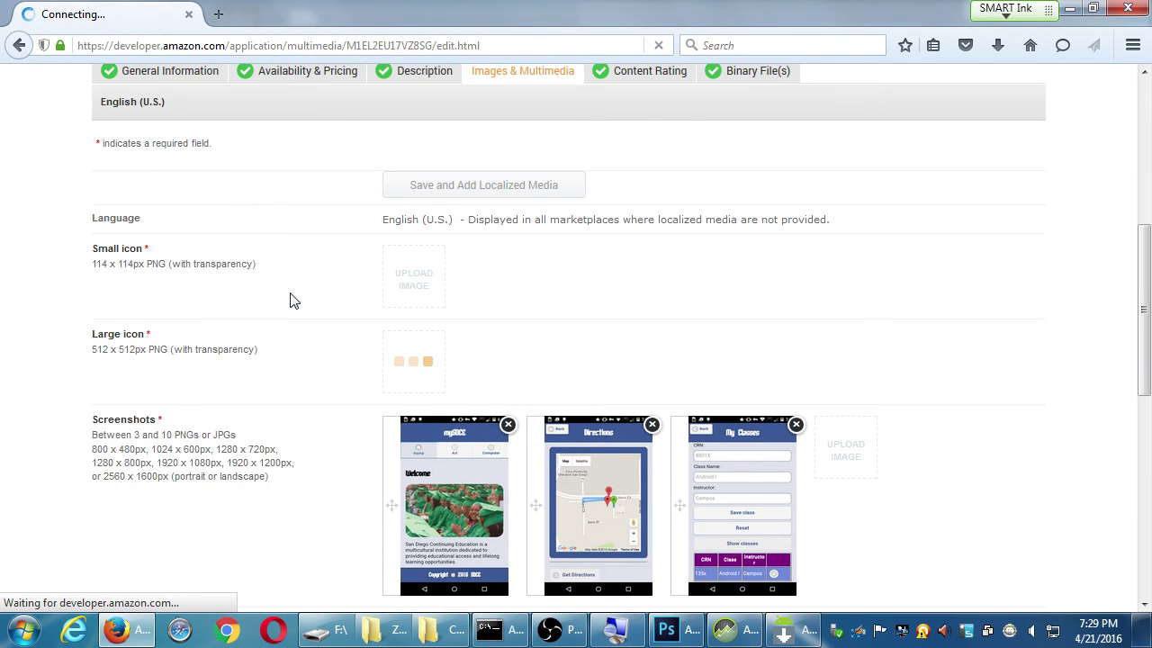
pyautogui.scroll(-4, 290, 299)
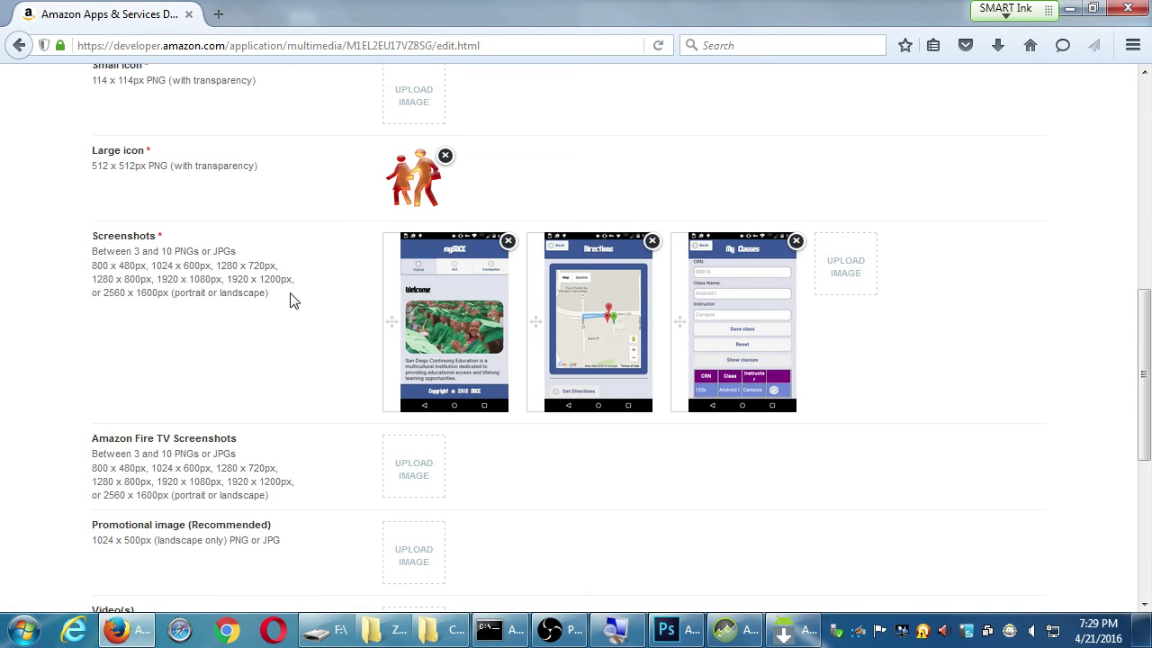
pyautogui.scroll(2, 290, 299)
# Upload app-icon114px.png as the Small icon
pyautogui.click(419, 185)
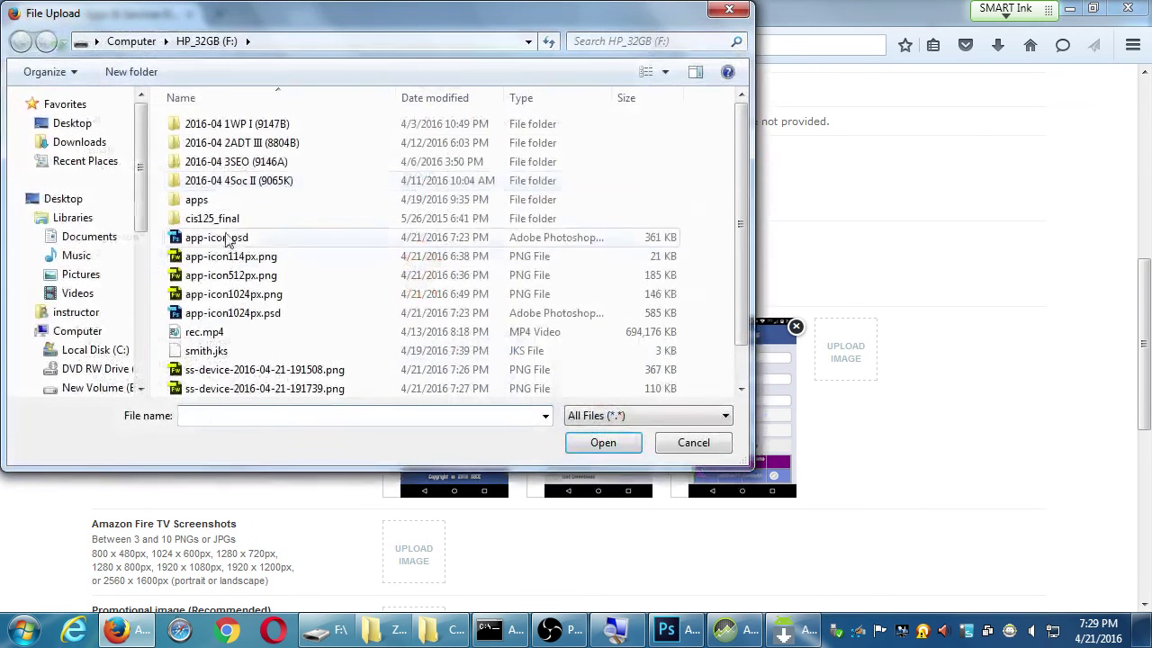
pyautogui.doubleClick(230, 257)
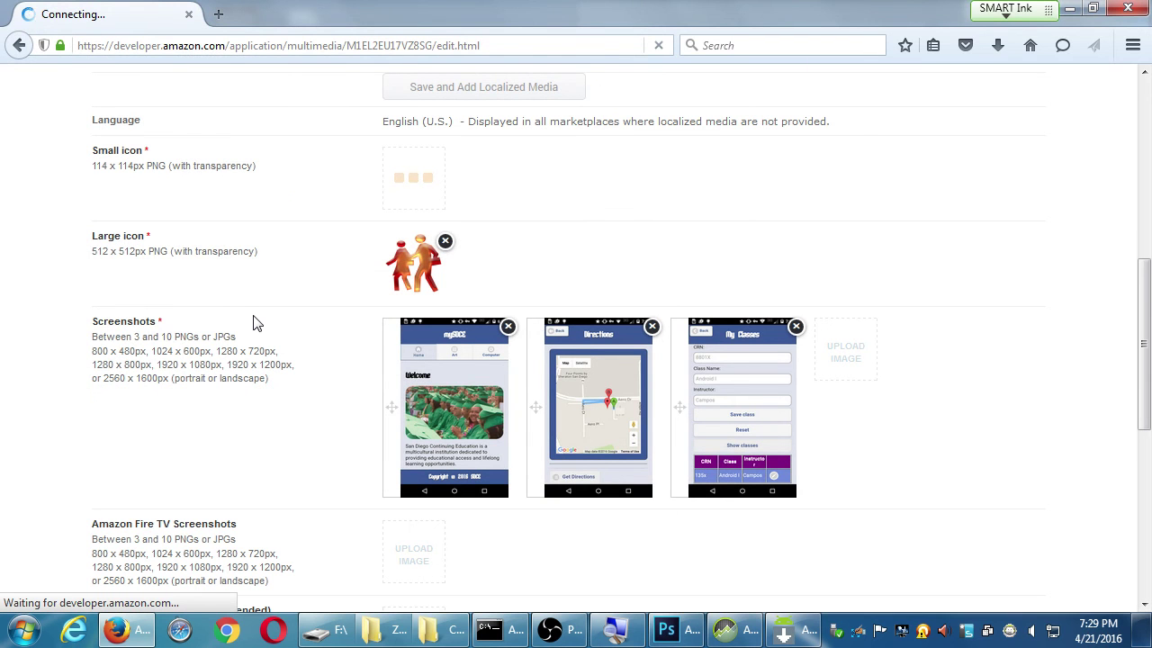
pyautogui.scroll(-9, 252, 329)
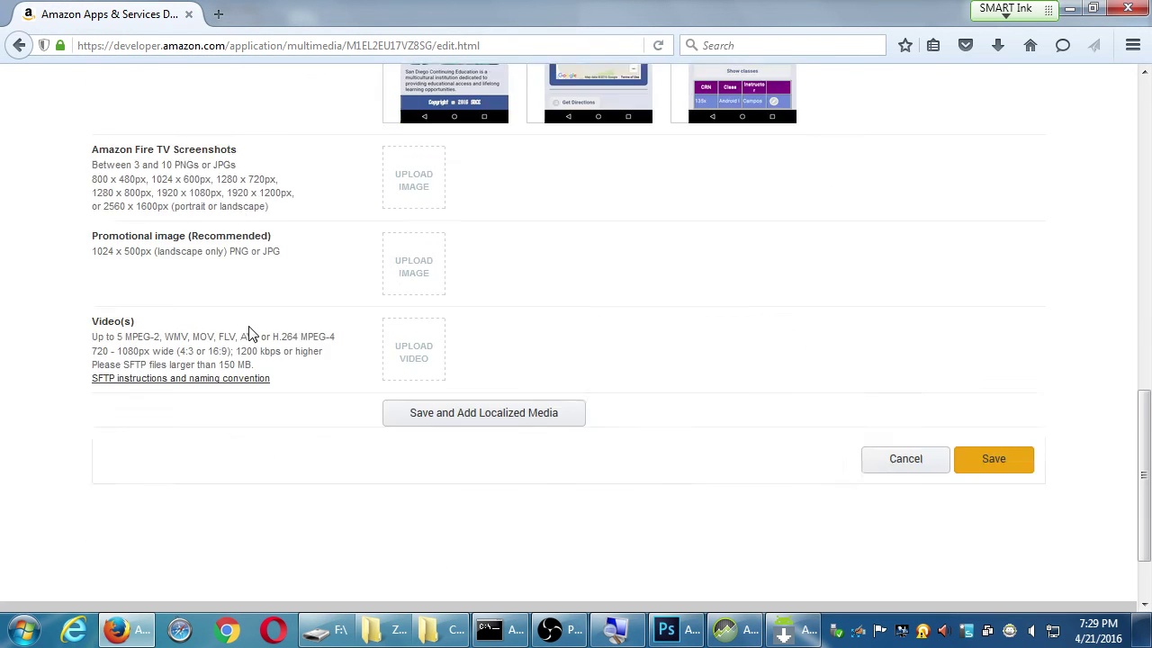
pyautogui.scroll(-2, 250, 332)
pyautogui.scroll(2, 252, 332)
# Use app-icon1024px.png as the promotional image and save the Images & Multimedia tab
pyautogui.click(410, 236)
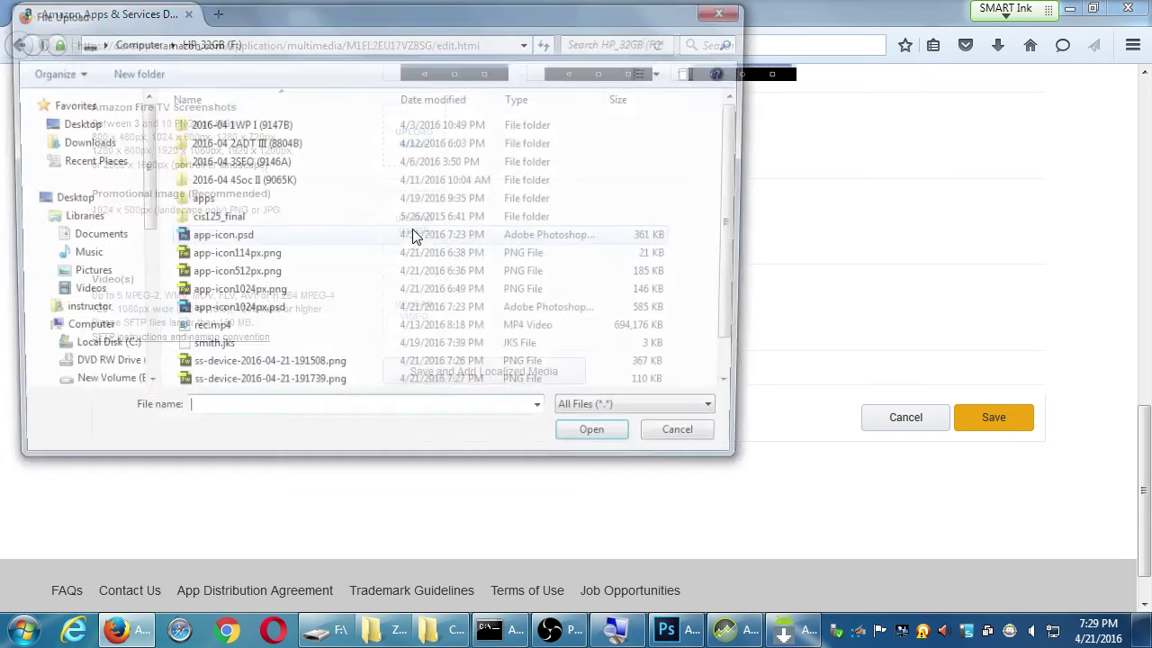
pyautogui.click(252, 296)
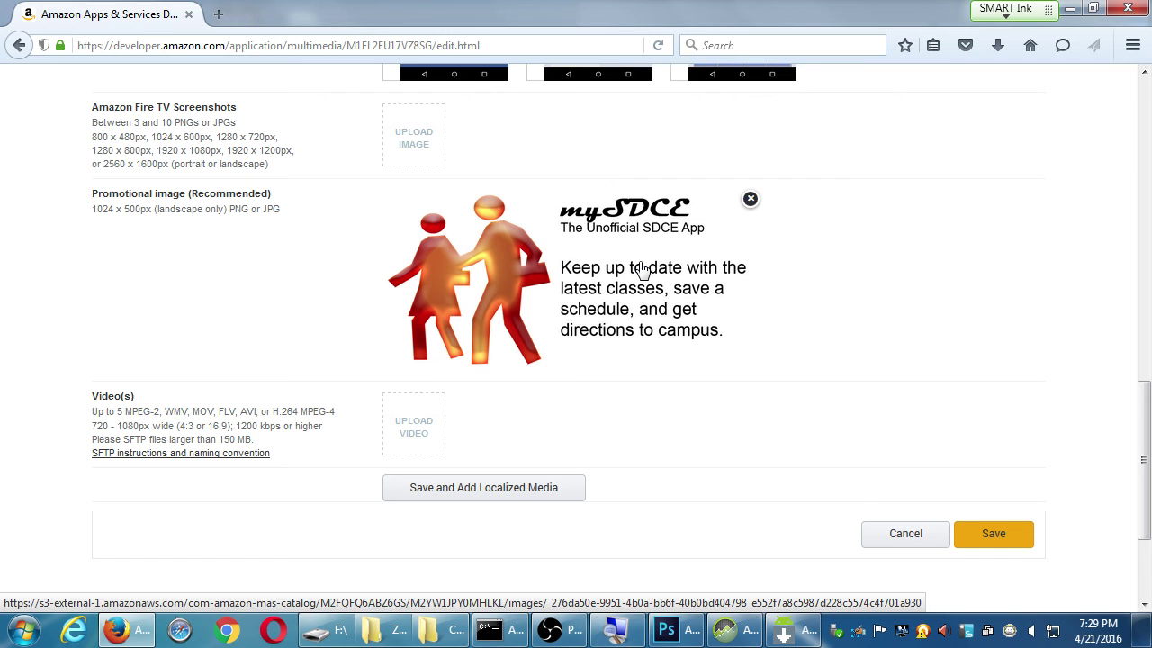
pyautogui.click(1003, 544)
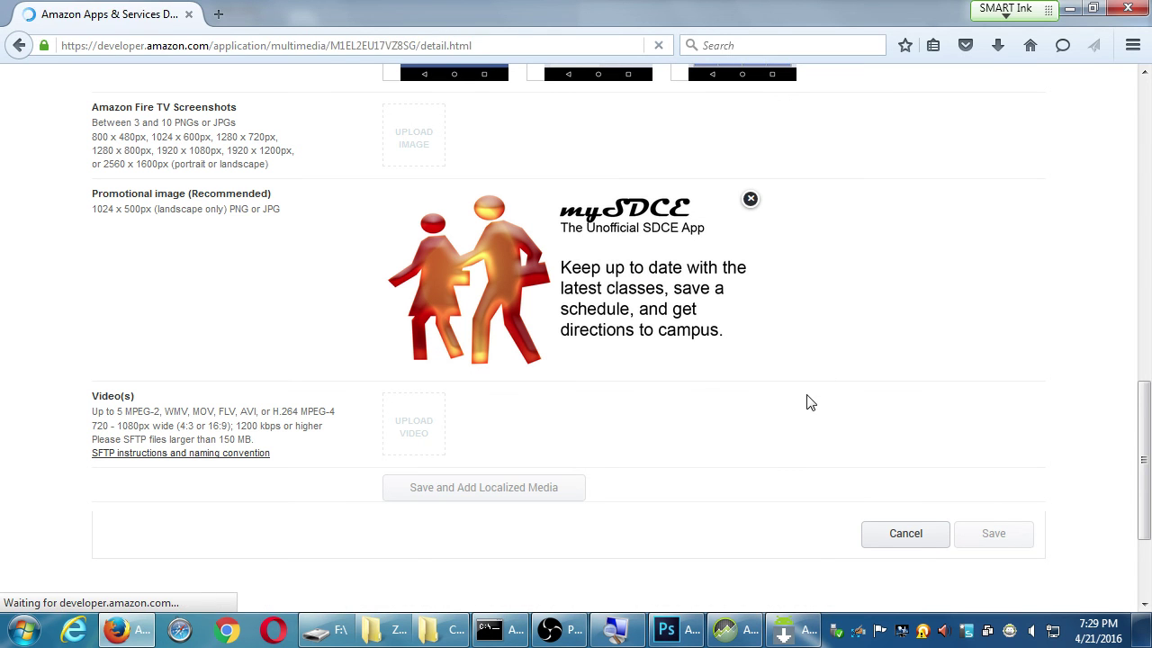